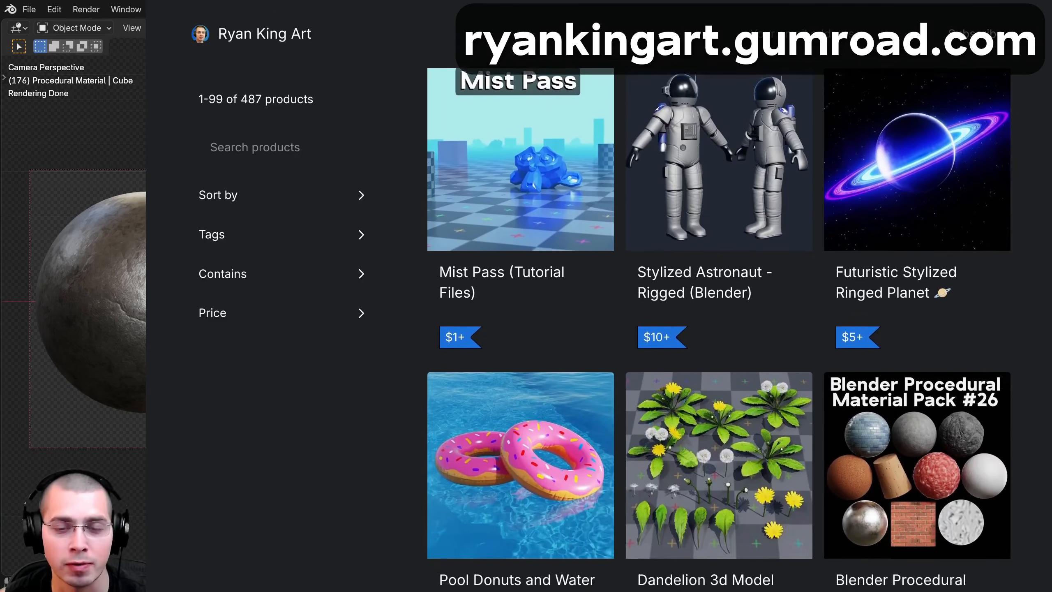
pyautogui.scroll(-5, 719, 332)
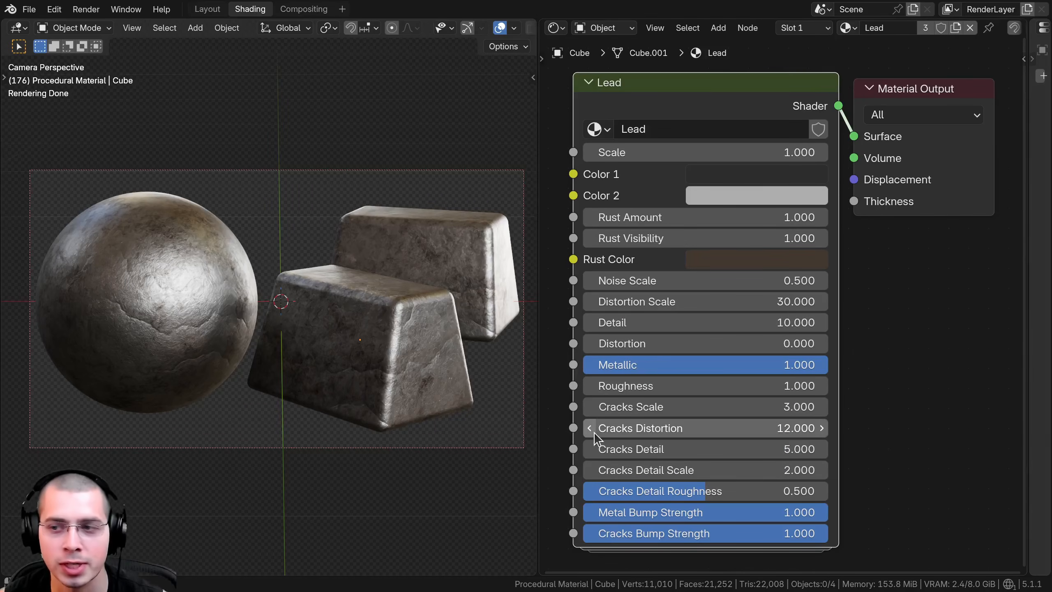
# Try out different Scale, Color 1 and Color 2 settings on the Lead material
pyautogui.moveTo(655, 152); pyautogui.dragTo(679, 152)
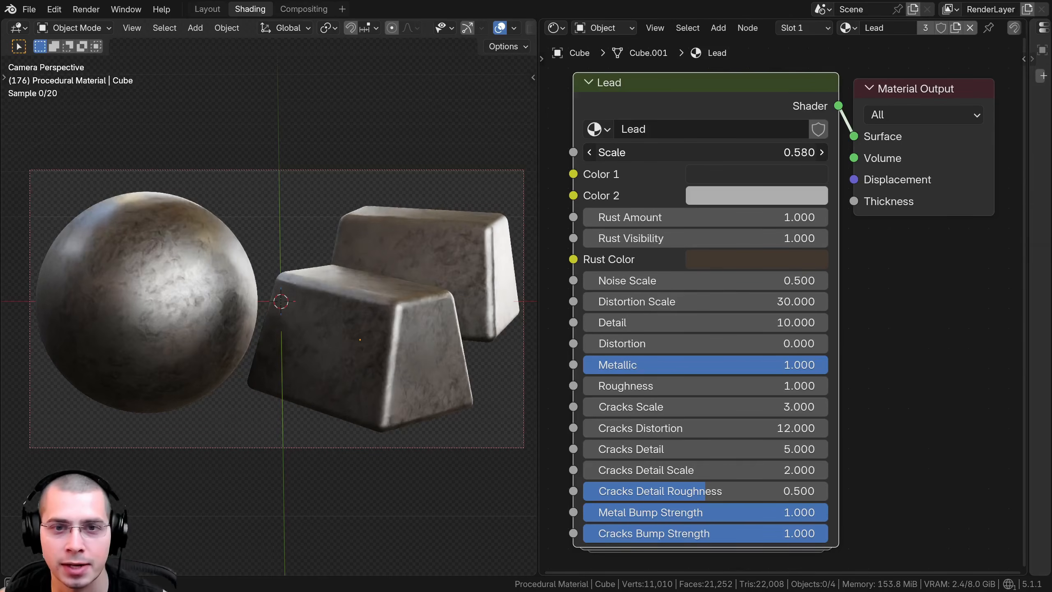
pyautogui.rightClick(671, 152)
pyautogui.click(696, 178)
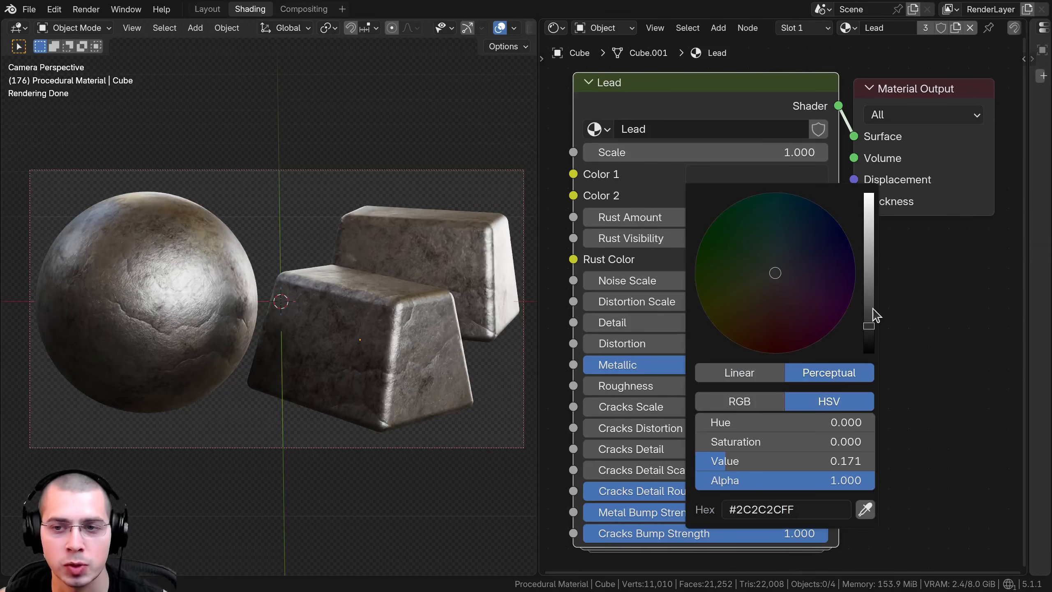
pyautogui.moveTo(869, 319)
pyautogui.mouseDown()
pyautogui.moveTo(869, 247)
pyautogui.moveTo(868, 319)
pyautogui.mouseUp()
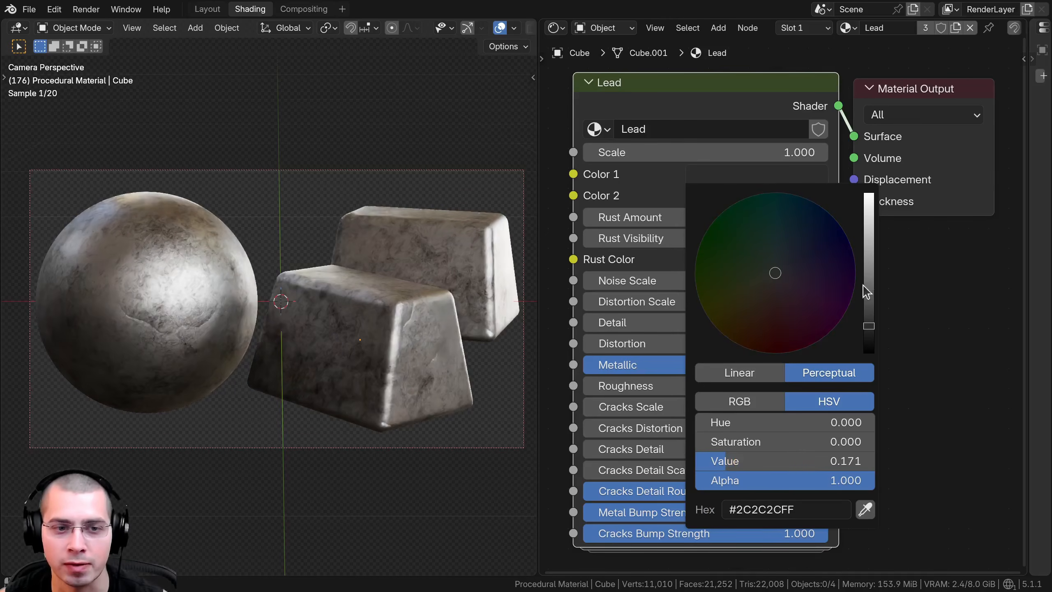
pyautogui.click(702, 198)
pyautogui.moveTo(869, 266); pyautogui.dragTo(869, 240)
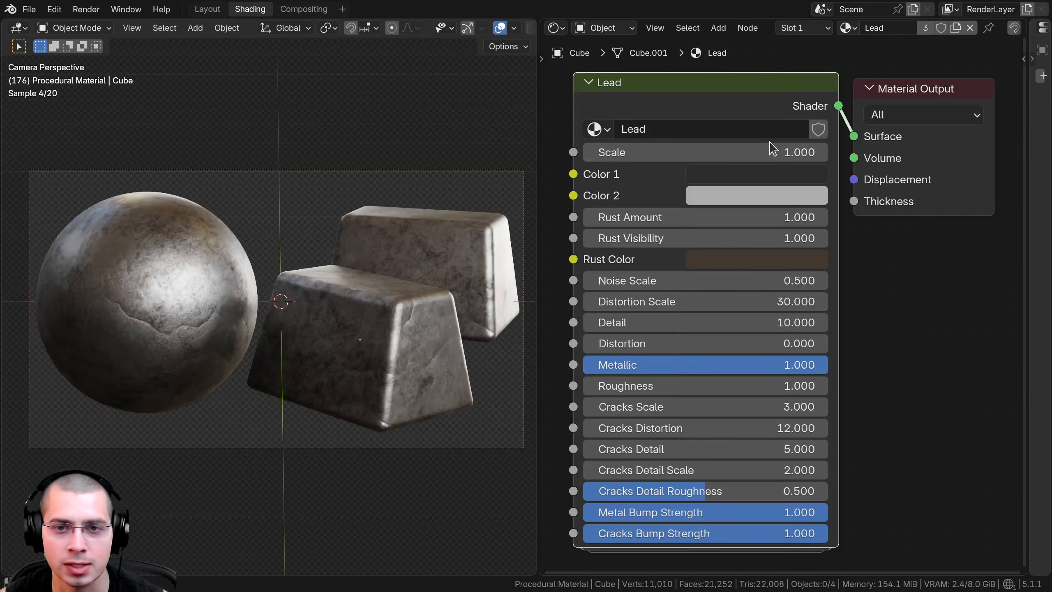
# Try out different rust amount, visibility and color settings on the Lead material
pyautogui.moveTo(607, 217)
pyautogui.mouseDown()
pyautogui.moveTo(638, 217)
pyautogui.moveTo(607, 217)
pyautogui.mouseUp()
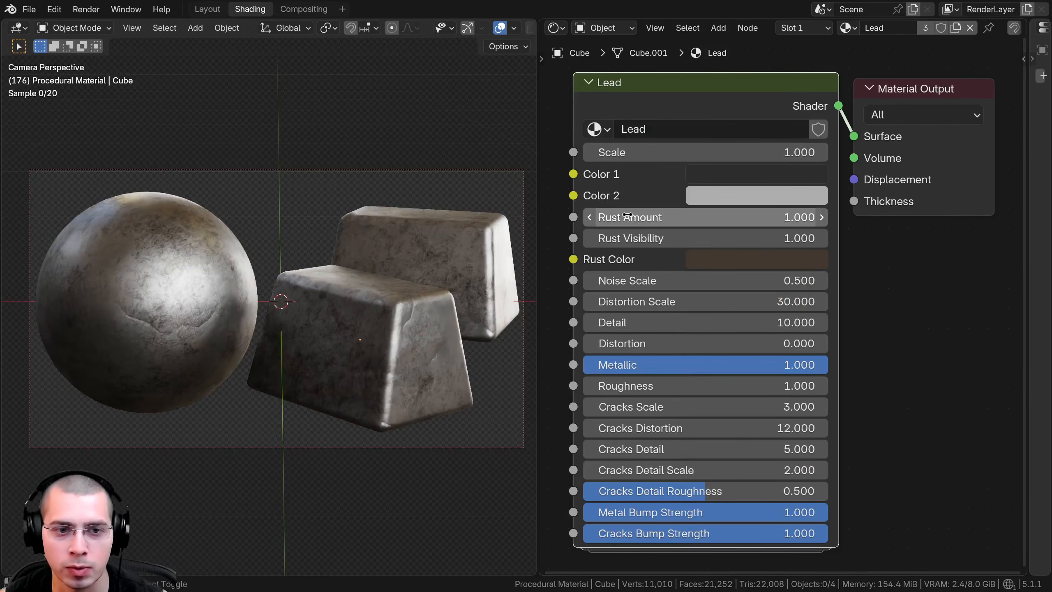
pyautogui.moveTo(666, 240); pyautogui.dragTo(695, 239)
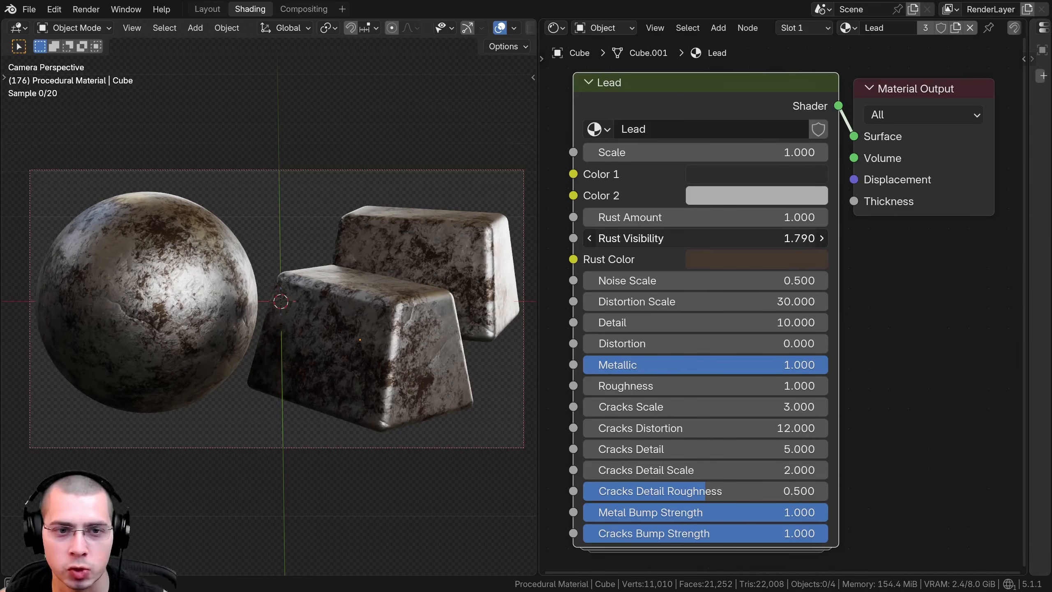
pyautogui.moveTo(659, 238); pyautogui.dragTo(665, 239)
pyautogui.click(700, 263)
pyautogui.moveTo(766, 352)
pyautogui.mouseDown()
pyautogui.moveTo(738, 380)
pyautogui.moveTo(768, 395)
pyautogui.mouseUp()
pyautogui.press('BackSpace')
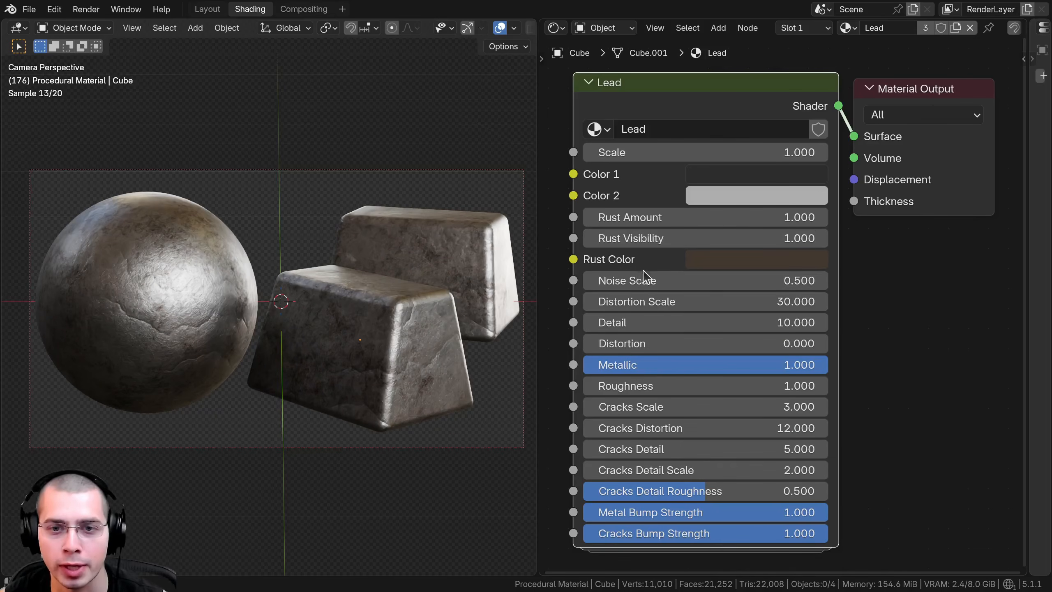
# Try out different noise, distortion, metallic and roughness settings on the Lead material
pyautogui.moveTo(663, 285); pyautogui.dragTo(663, 284)
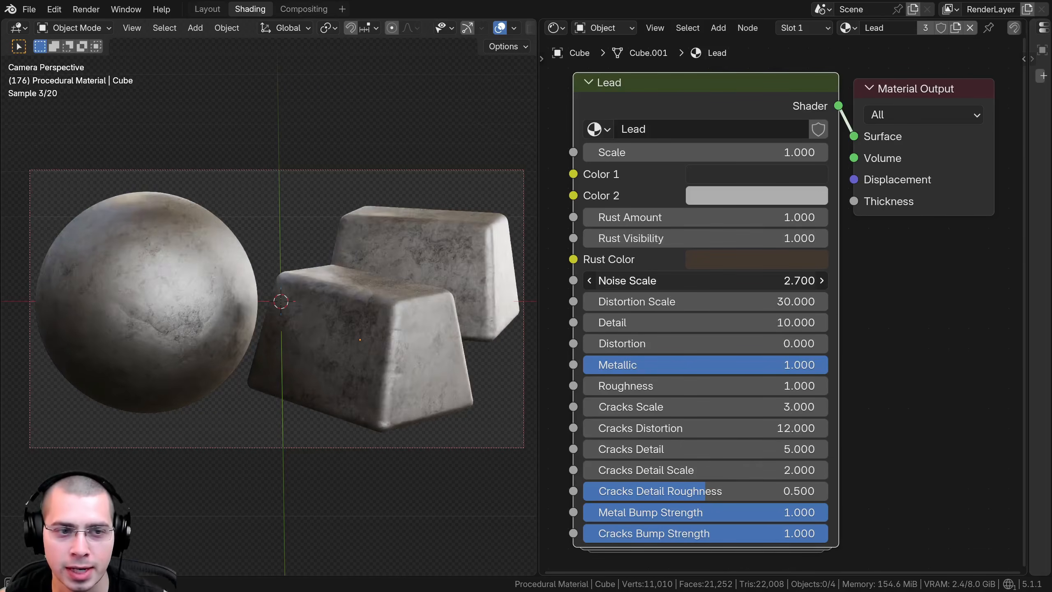
pyautogui.press('BackSpace')
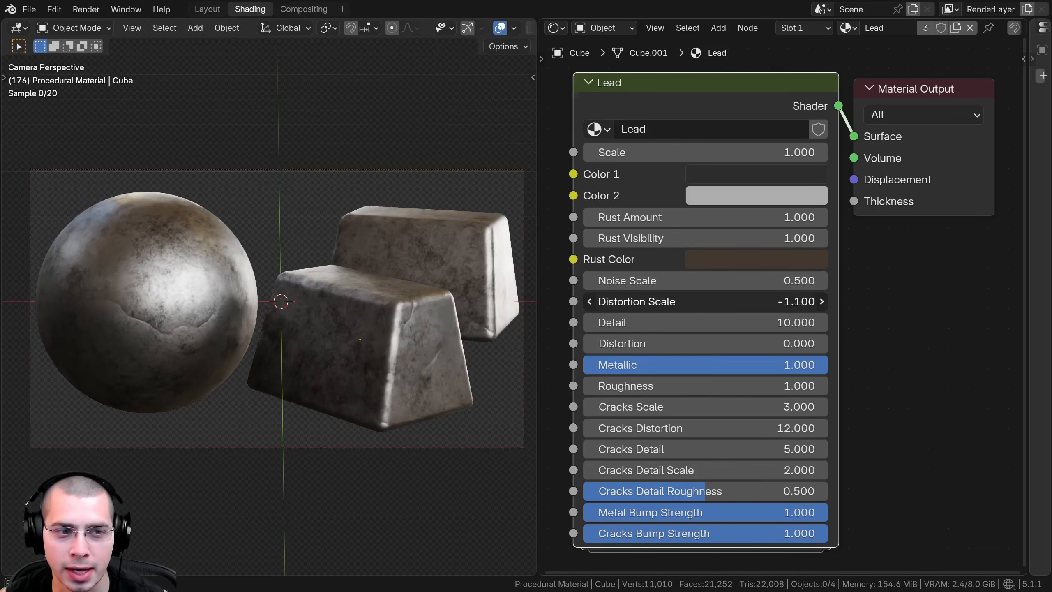
pyautogui.moveTo(676, 302); pyautogui.dragTo(704, 343)
pyautogui.moveTo(789, 364); pyautogui.dragTo(828, 365)
pyautogui.moveTo(662, 386)
pyautogui.mouseDown()
pyautogui.moveTo(600, 386)
pyautogui.moveTo(675, 385)
pyautogui.moveTo(665, 386)
pyautogui.mouseUp()
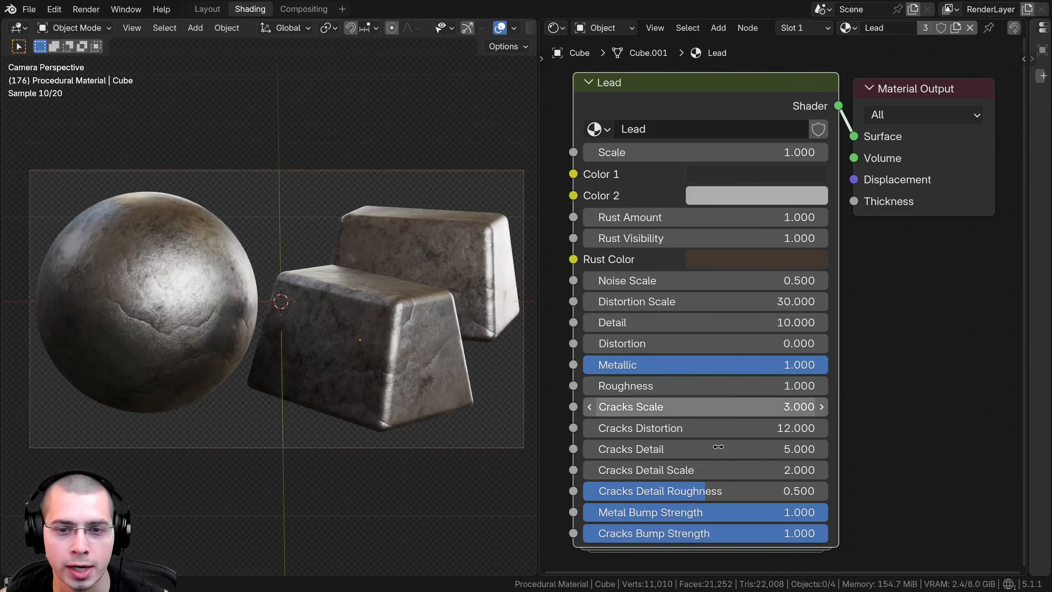
# Try out different cracks and bump strength settings on the Lead material
pyautogui.moveTo(712, 444); pyautogui.dragTo(712, 435, button='middle')
pyautogui.moveTo(712, 398)
pyautogui.mouseDown()
pyautogui.moveTo(699, 398)
pyautogui.moveTo(712, 398)
pyautogui.mouseUp()
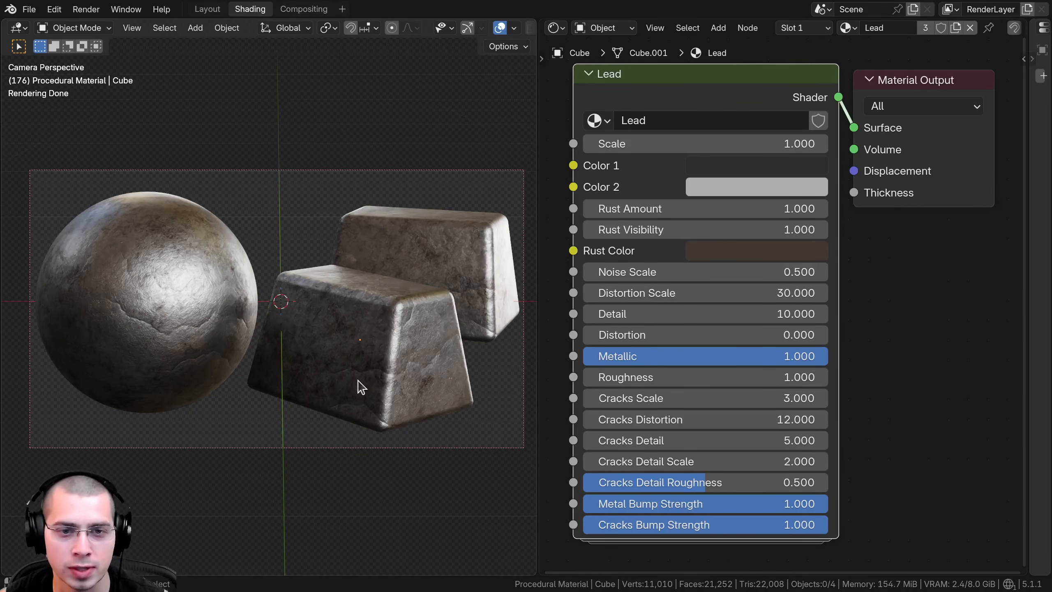
pyautogui.moveTo(680, 397); pyautogui.dragTo(758, 419)
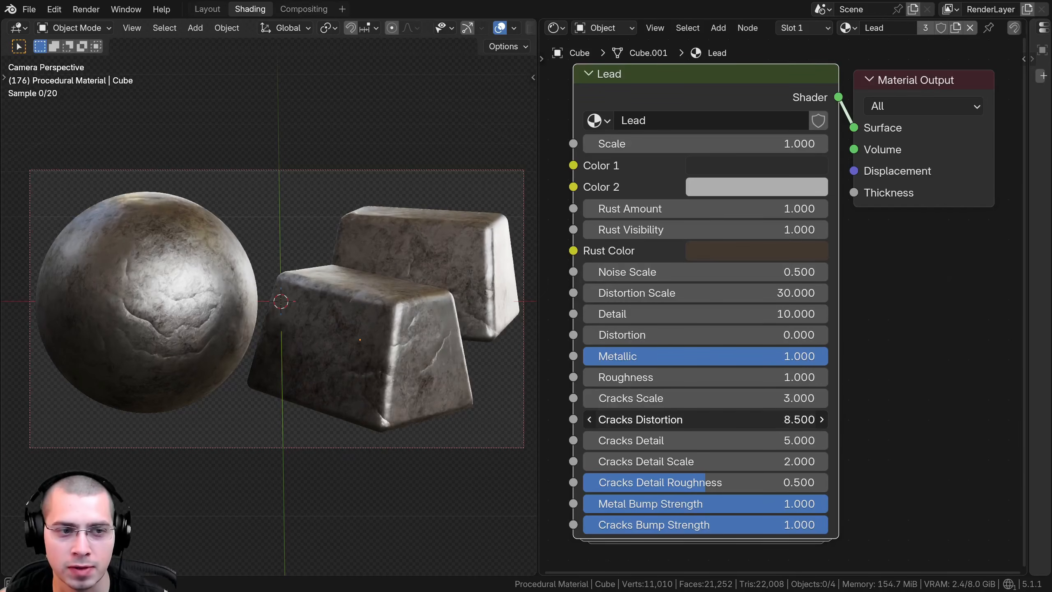
pyautogui.moveTo(650, 420); pyautogui.dragTo(758, 440)
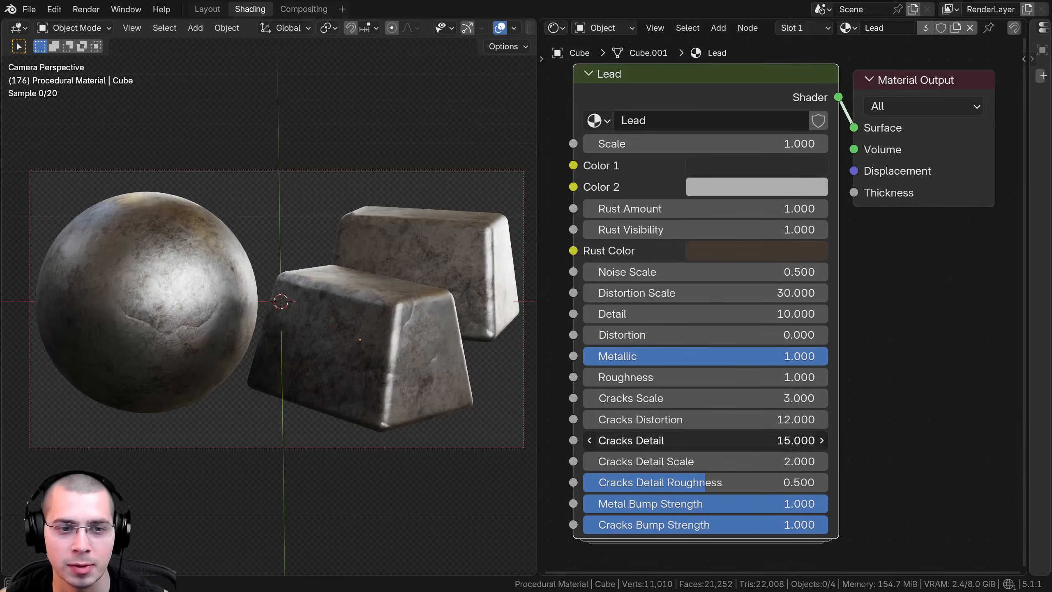
pyautogui.moveTo(635, 440); pyautogui.dragTo(664, 461)
pyautogui.moveTo(737, 482); pyautogui.dragTo(829, 524)
pyautogui.rightClick(777, 482)
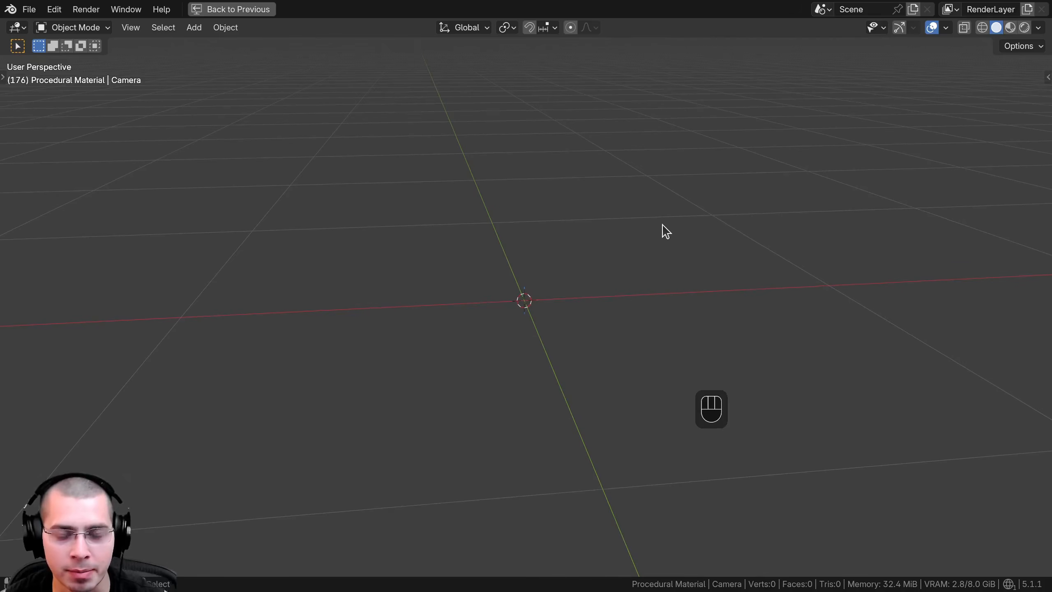
# Add an ico sphere at the world origin with 6 subdivisions
pyautogui.keyDown('shift'); pyautogui.moveTo(665, 232); pyautogui.dragTo(642, 211, button='middle'); pyautogui.keyUp('shift')
pyautogui.keyDown('shift'); pyautogui.moveTo(628, 280); pyautogui.dragTo(618, 277, button='middle'); pyautogui.keyUp('shift')
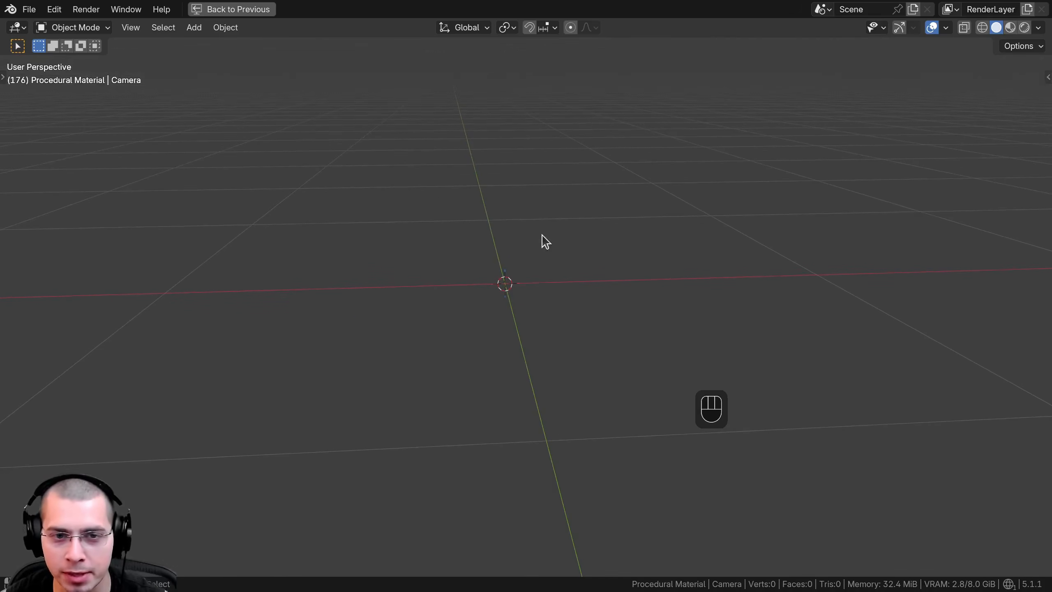
pyautogui.hotkey('shift', 'a')
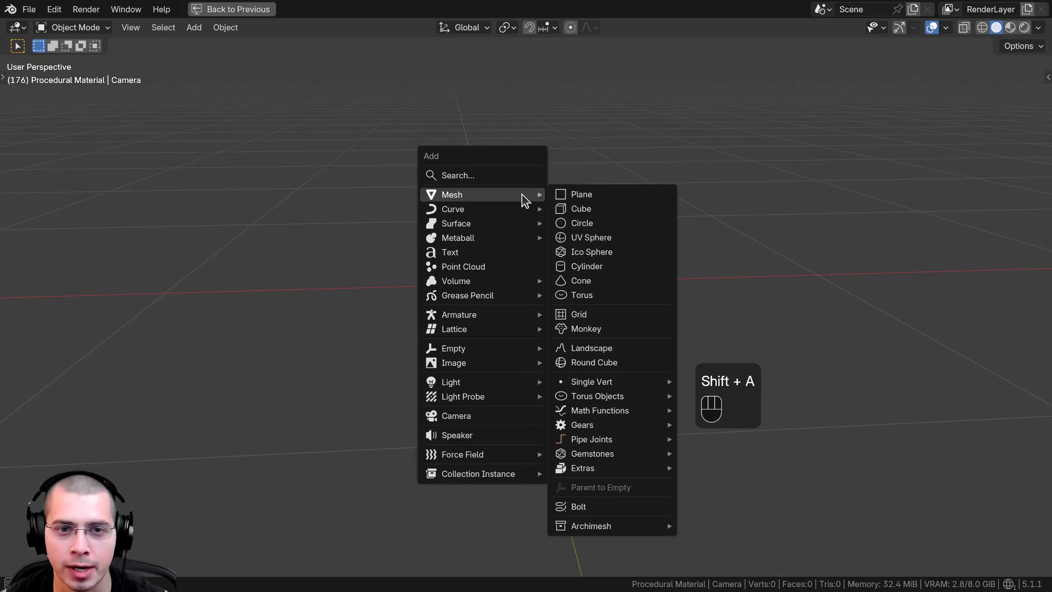
pyautogui.click(599, 252)
pyautogui.click(17, 564)
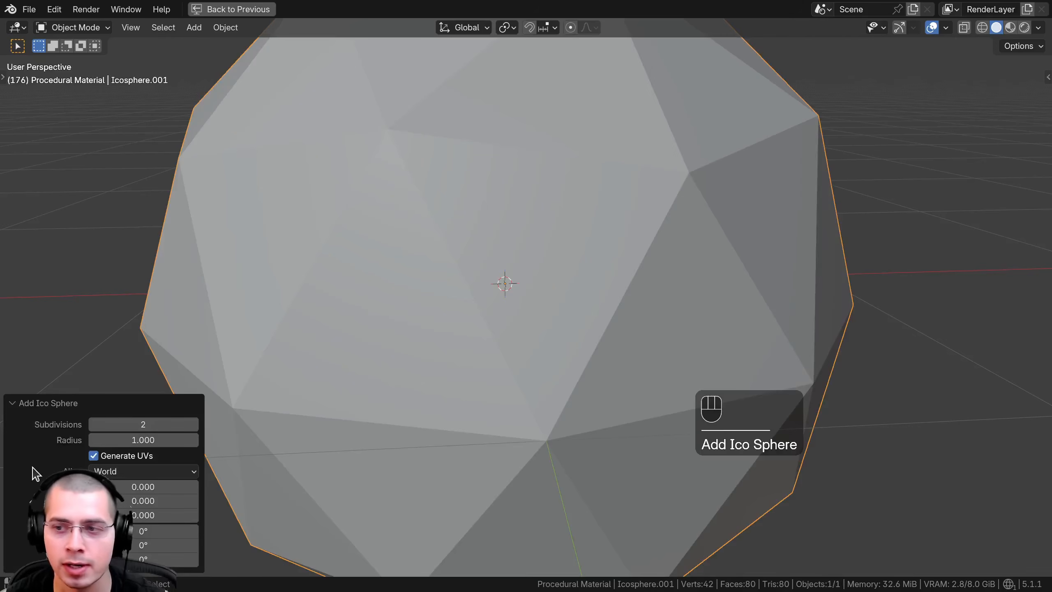
pyautogui.click(194, 424)
pyautogui.click(195, 424)
pyautogui.click(194, 424)
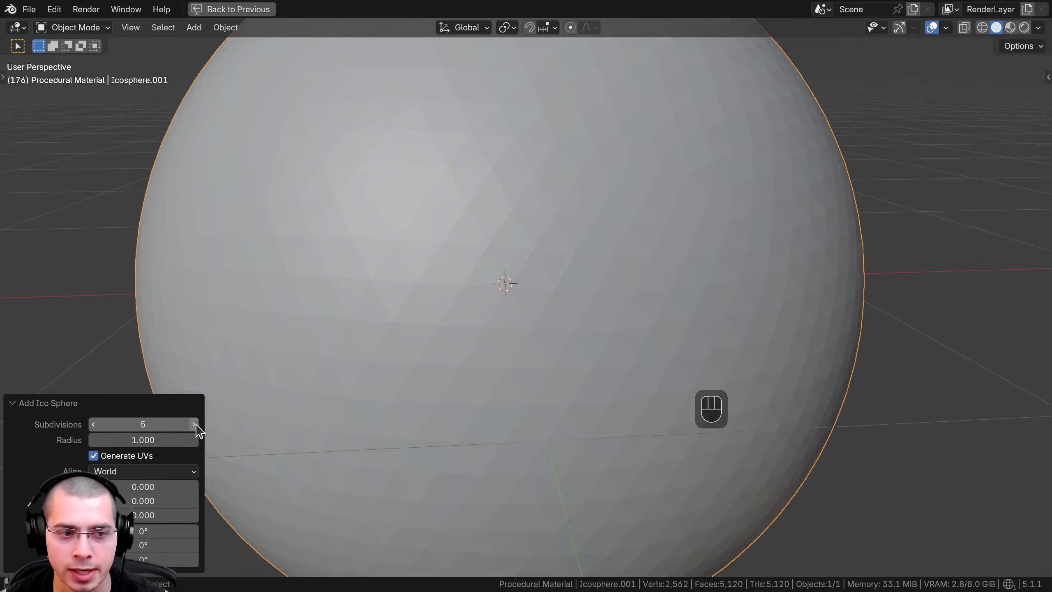
pyautogui.click(29, 409)
# Apply Shade Smooth to the ico sphere
pyautogui.scroll(-3, 498, 158)
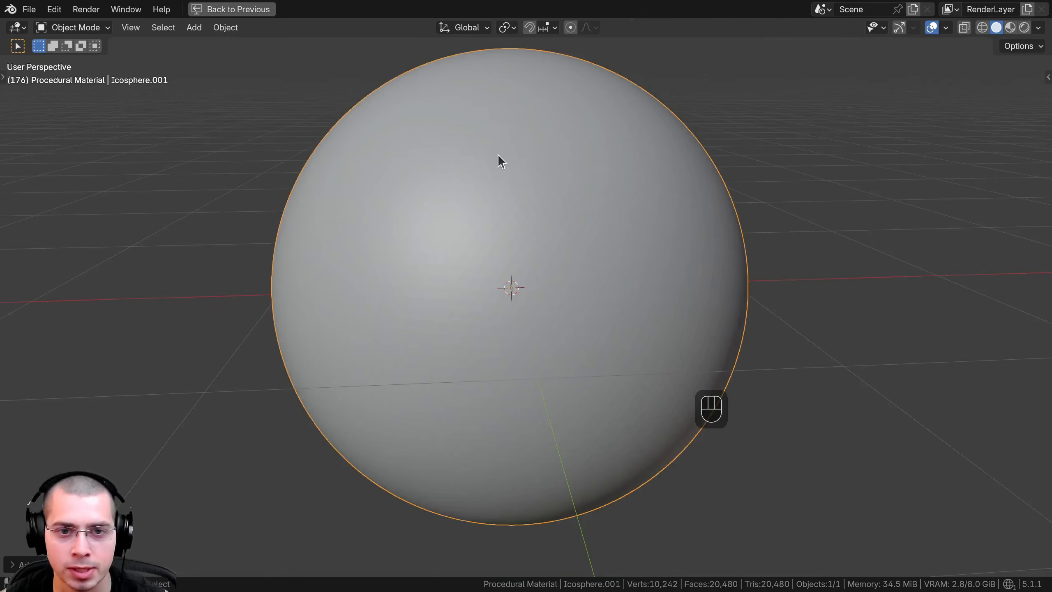
pyautogui.press('w')
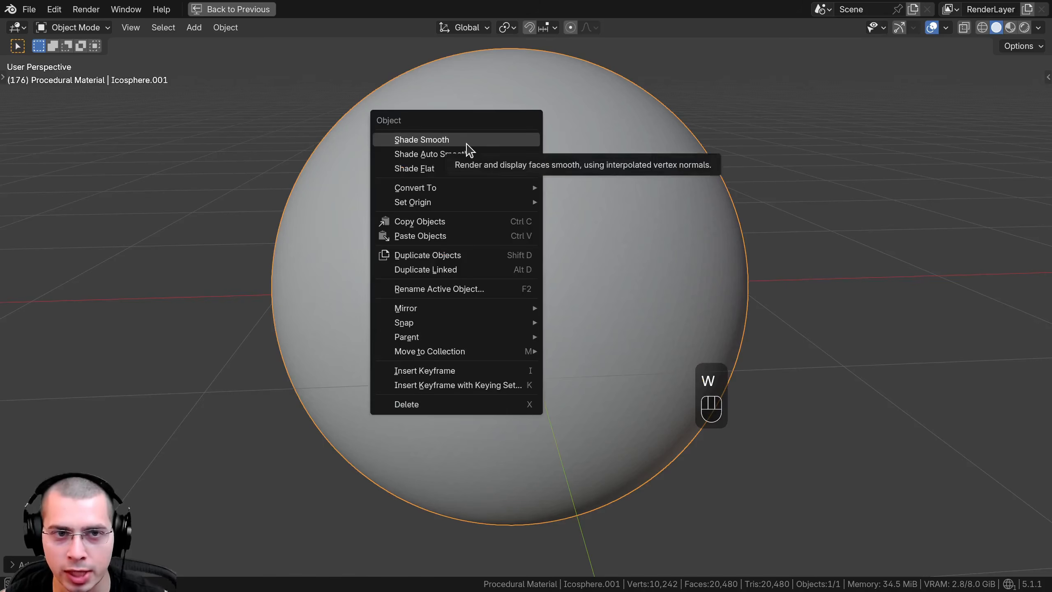
pyautogui.click(468, 144)
# Scale the ico sphere by 0.2 and apply its scale
pyautogui.press('s')
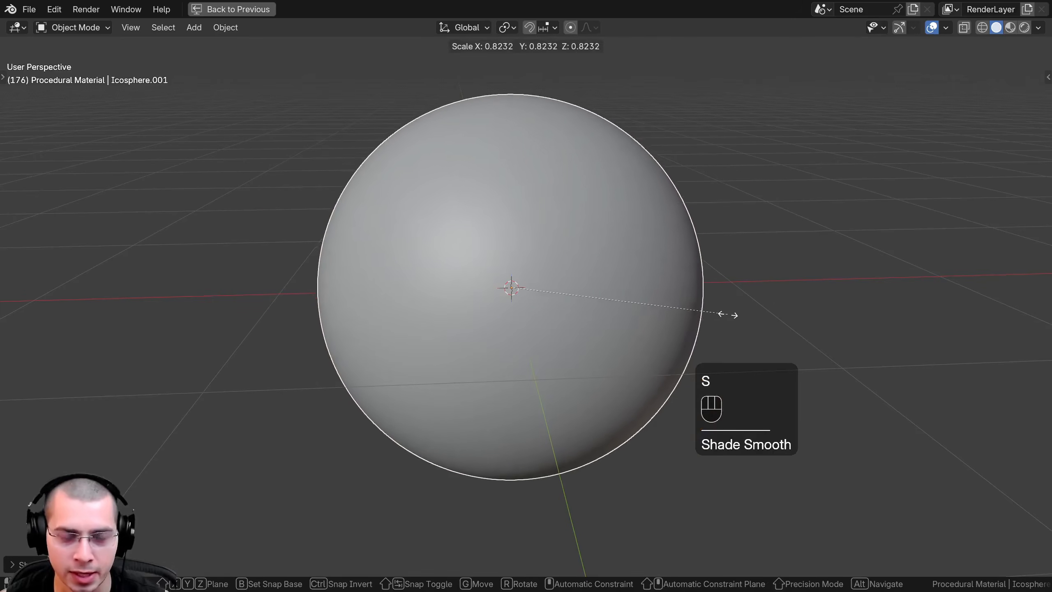
pyautogui.write('.2')
pyautogui.press('Return')
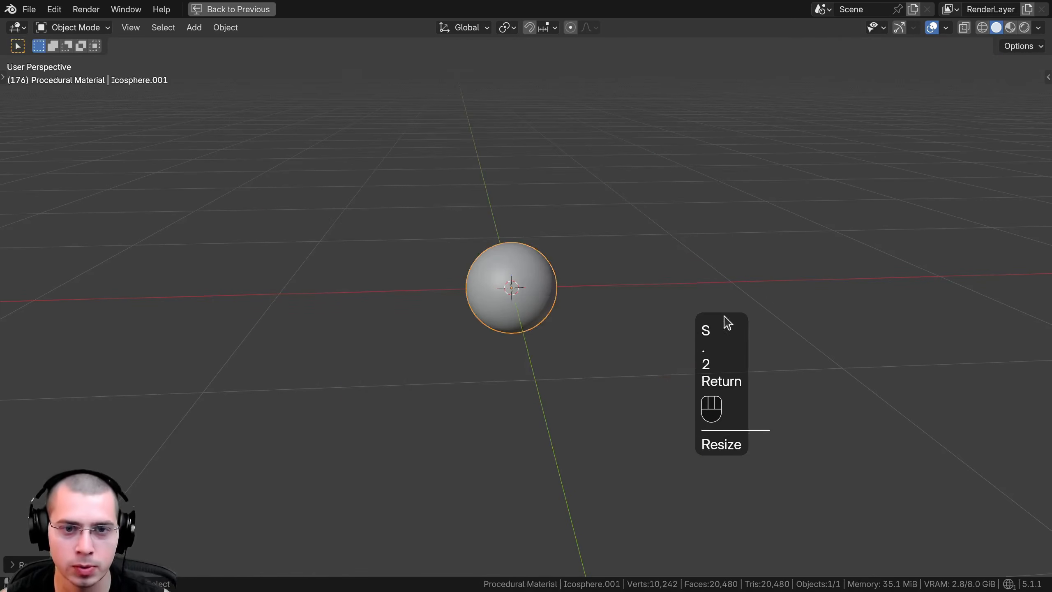
pyautogui.scroll(7, 516, 223)
pyautogui.hotkey('ctrl', 'a')
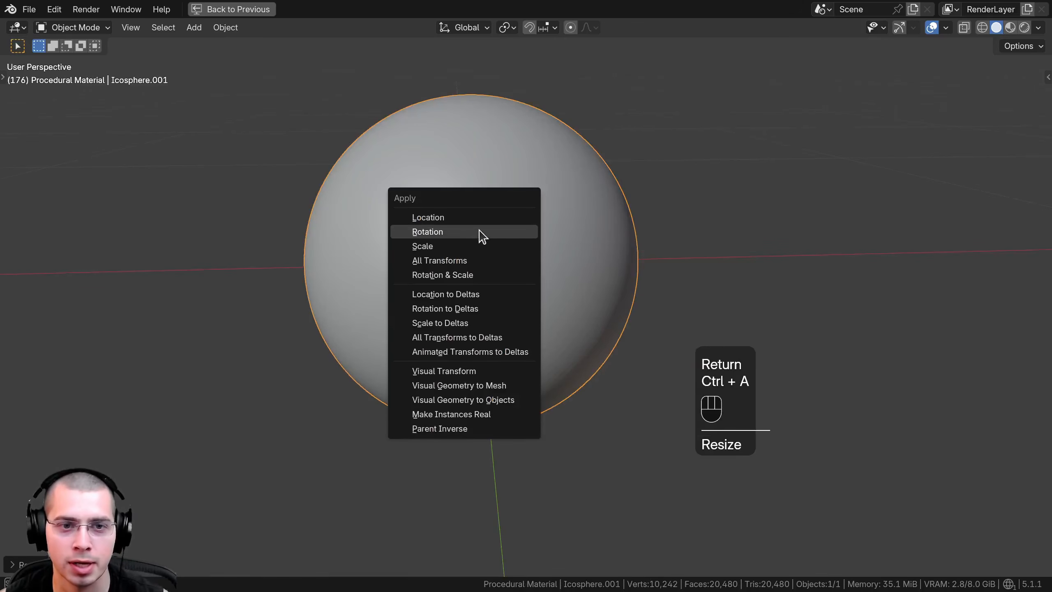
pyautogui.click(458, 246)
# Add a cube at the origin and scale its mesh down in Edit Mode to roughly the sphere's size
pyautogui.scroll(-3, 495, 298)
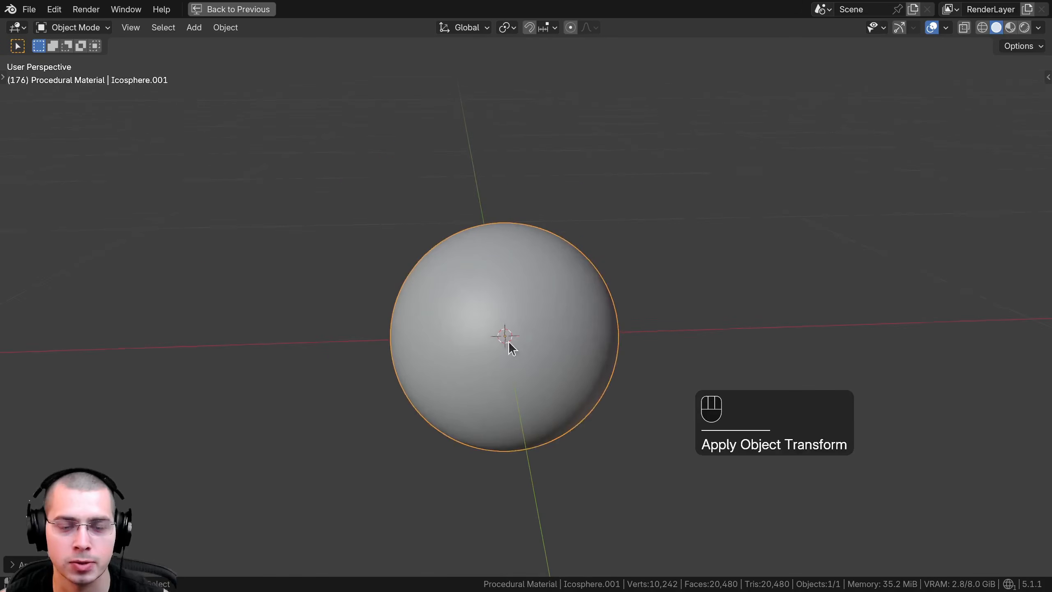
pyautogui.keyDown('shift'); pyautogui.moveTo(497, 305); pyautogui.dragTo(562, 211, button='middle'); pyautogui.keyUp('shift')
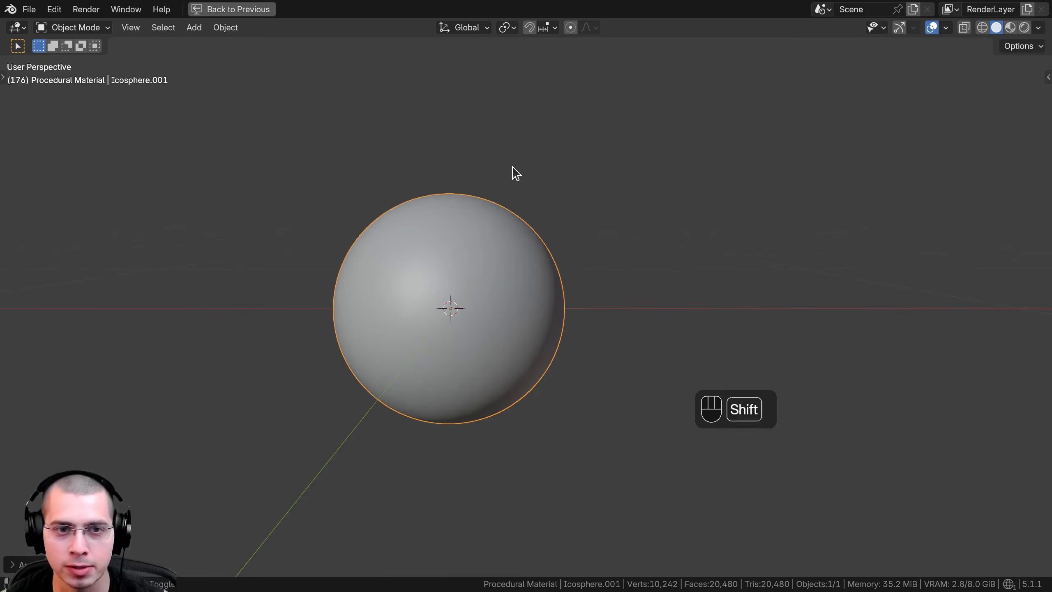
pyautogui.hotkey('shift', 'a')
pyautogui.moveTo(507, 174)
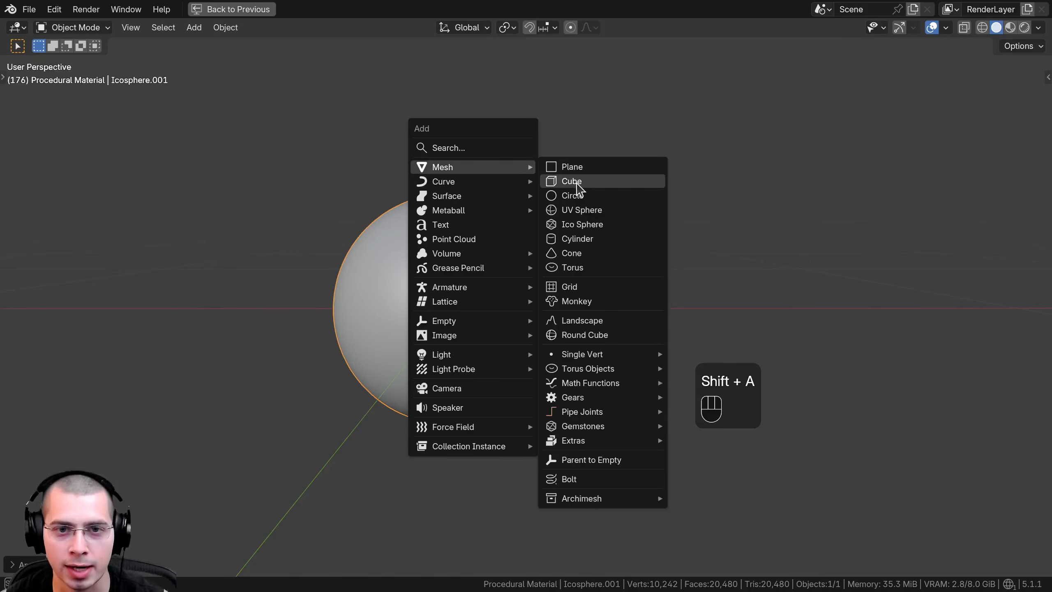
pyautogui.click(577, 183)
pyautogui.scroll(-5, 754, 202)
pyautogui.press('Tab')
pyautogui.press('s')
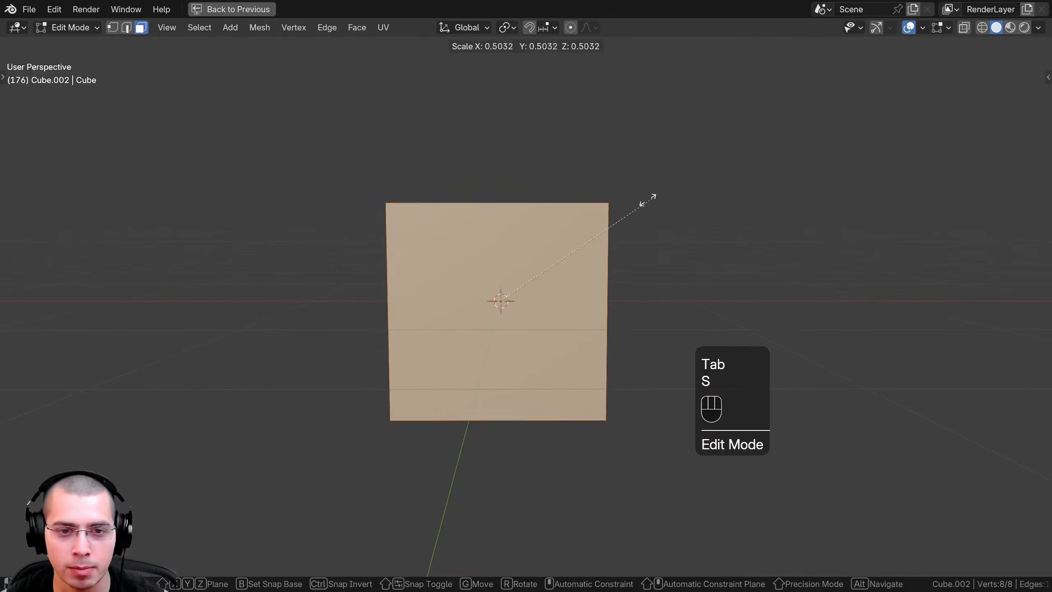
pyautogui.click(532, 260)
pyautogui.press('Tab')
# Move the cube along the X axis so it sits beside the sphere
pyautogui.keyDown('shift'); pyautogui.moveTo(538, 292); pyautogui.dragTo(443, 290, button='middle'); pyautogui.keyUp('shift')
pyautogui.scroll(2, 488, 290)
pyautogui.press('g')
pyautogui.middleClick(538, 286)
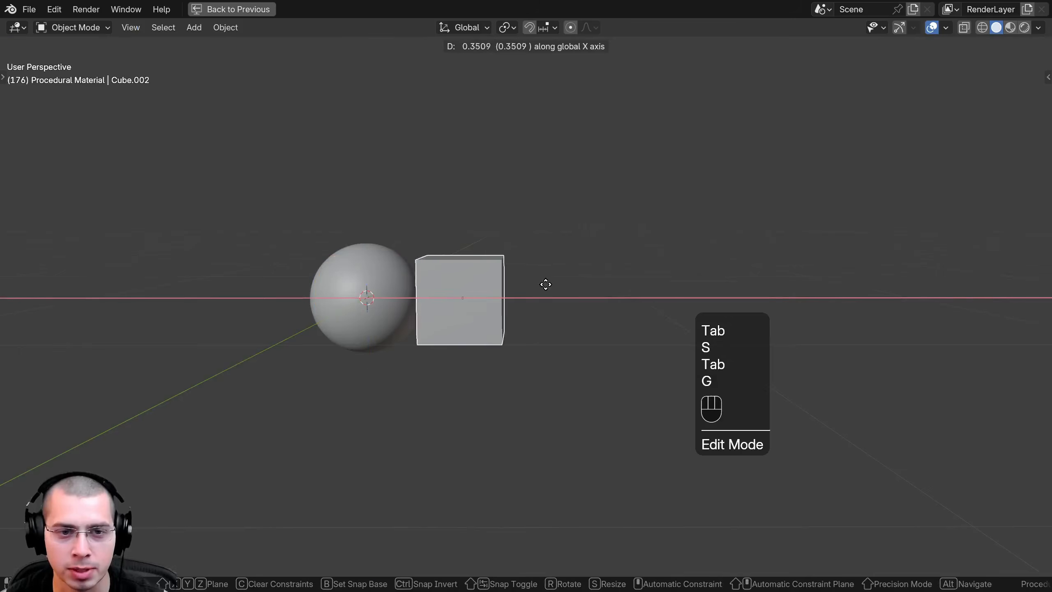
pyautogui.click(571, 278)
# Stretch the cube's mesh along the X axis and narrow it slightly along the Y axis to form a block
pyautogui.moveTo(571, 278); pyautogui.dragTo(794, 235, button='middle')
pyautogui.scroll(4, 582, 310)
pyautogui.press('Tab')
pyautogui.press('s')
pyautogui.press('x')
pyautogui.click(677, 306)
pyautogui.press('s')
pyautogui.press('y')
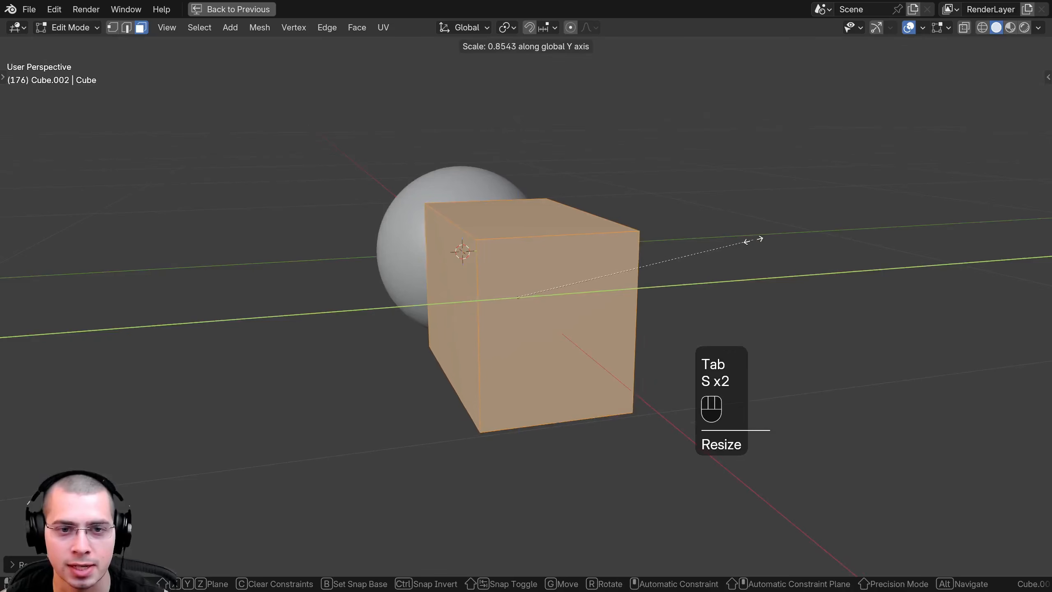
pyautogui.click(359, 137)
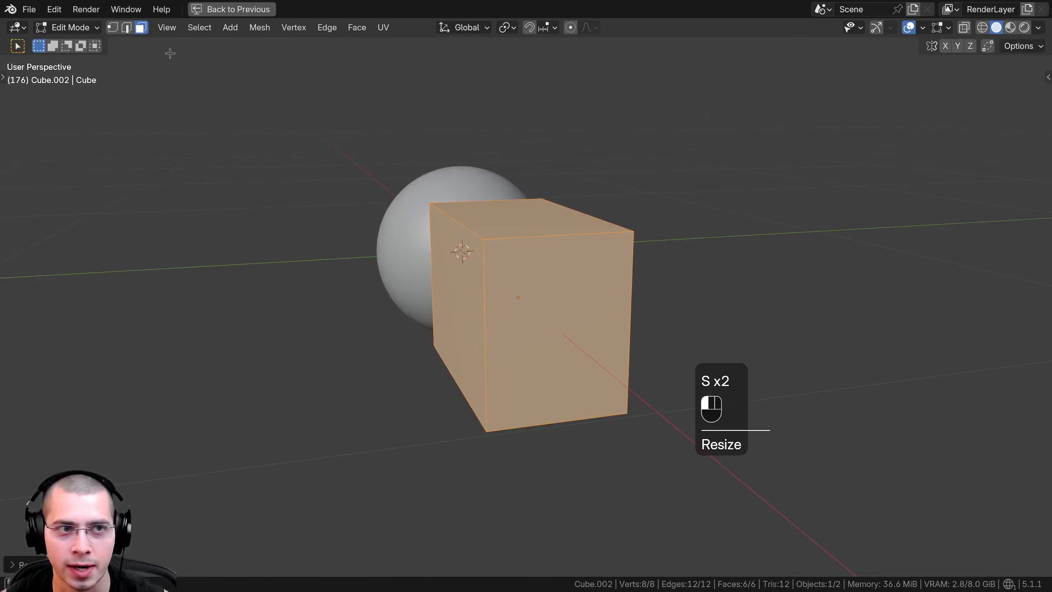
# Scale down the block's top face to taper the sides like an ingot
pyautogui.moveTo(515, 229); pyautogui.dragTo(452, 239)
pyautogui.hotkey('ctrl', 'z')
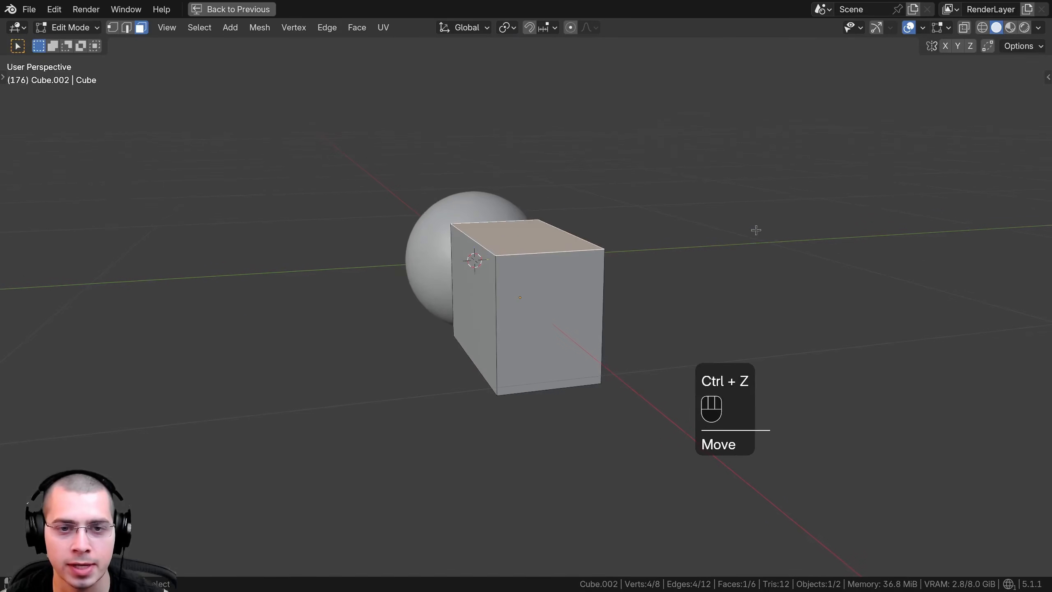
pyautogui.press('s')
pyautogui.click(686, 224)
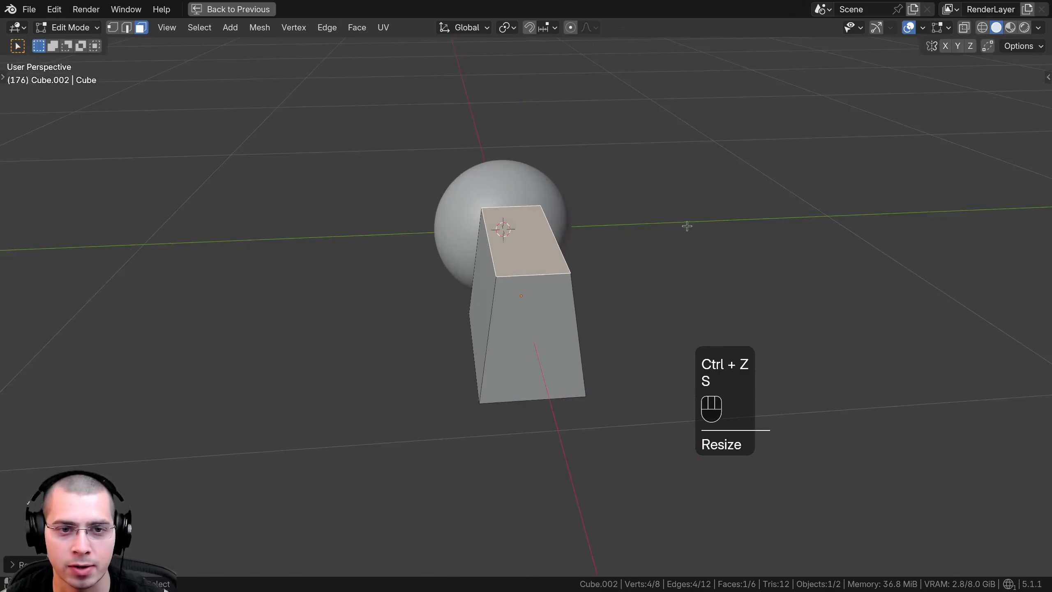
# Lower the block's top face along the Z axis to reduce the ingot's height
pyautogui.moveTo(686, 223); pyautogui.dragTo(608, 169, button='middle')
pyautogui.press('s')
pyautogui.rightClick(629, 153)
pyautogui.press('g')
pyautogui.press('z')
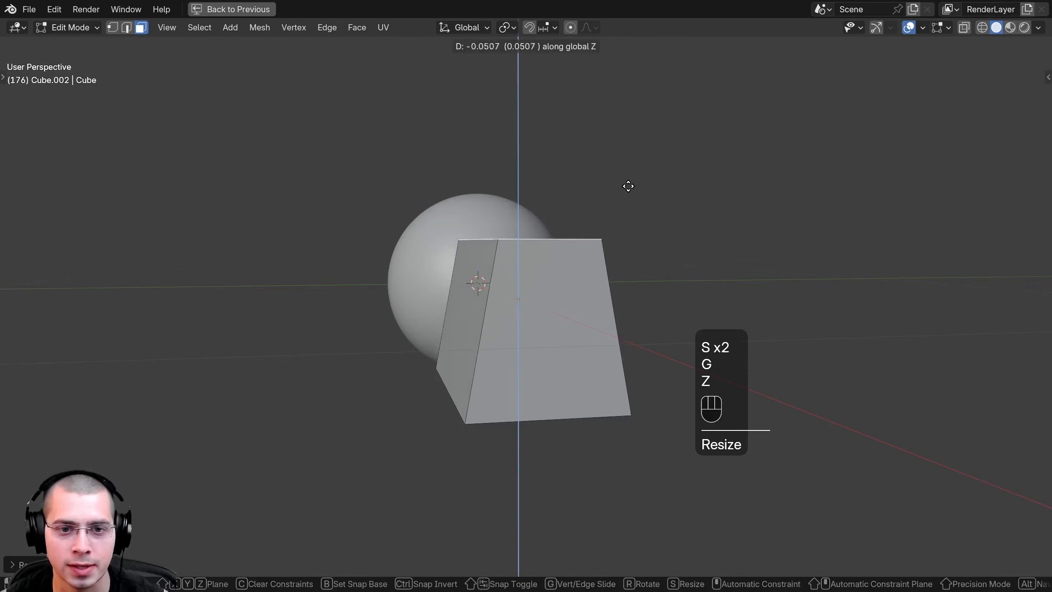
pyautogui.click(628, 196)
# Select the block's whole mesh and bevel its edges with 9 segments and an offset of about 0.017
pyautogui.press('a')
pyautogui.press('a')
pyautogui.press('g')
pyautogui.press('z')
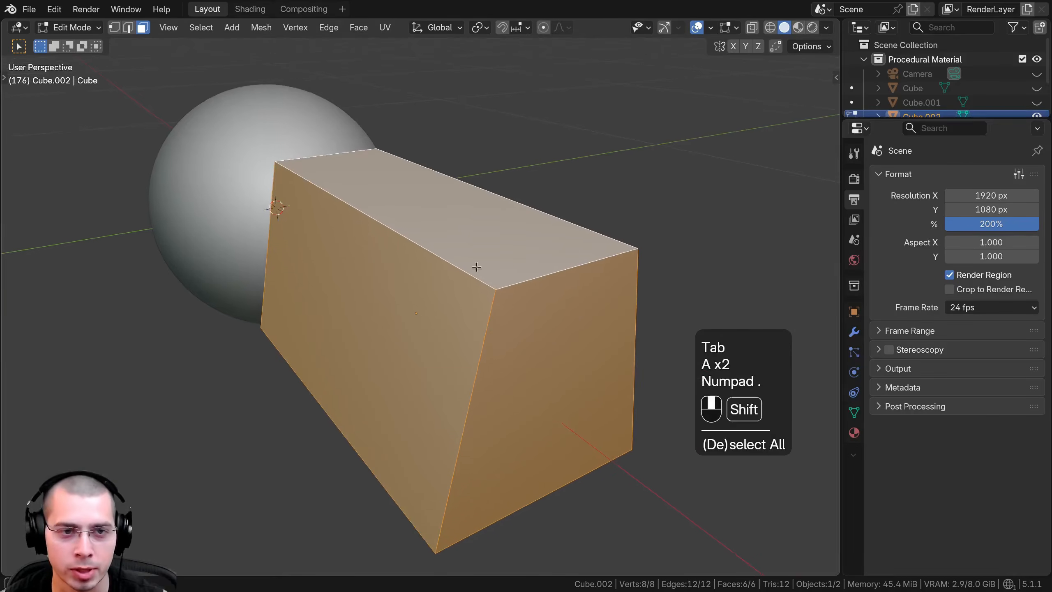
pyautogui.press('a')
pyautogui.press('a')
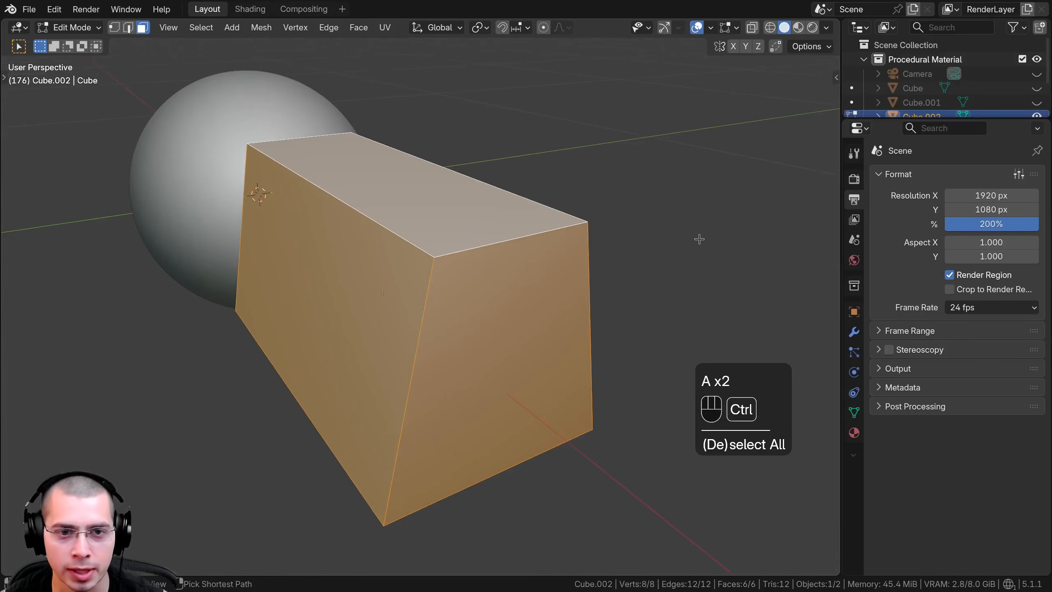
pyautogui.hotkey('ctrl', 'b')
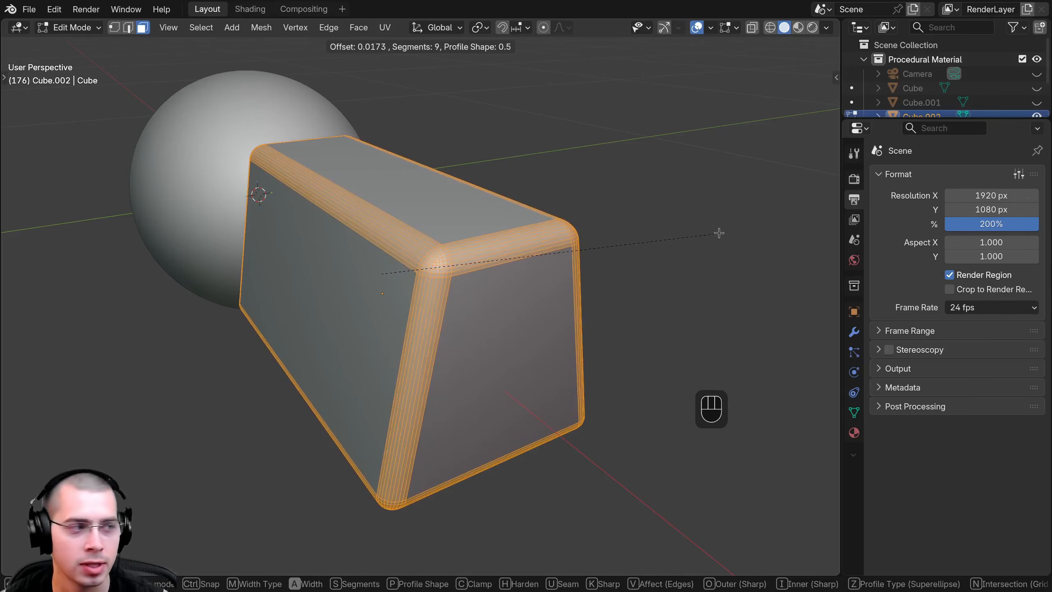
pyautogui.click(720, 233)
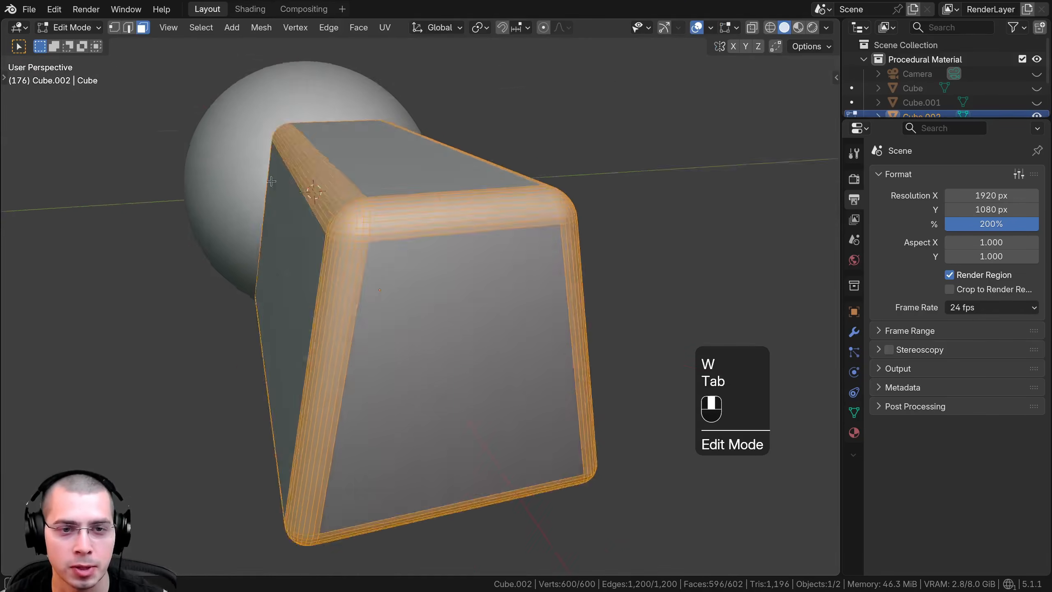
# Return to Object Mode and shade the beveled block smooth
pyautogui.moveTo(281, 162); pyautogui.dragTo(347, 162, button='middle')
pyautogui.moveTo(347, 264); pyautogui.dragTo(407, 188, button='middle')
pyautogui.press('Tab')
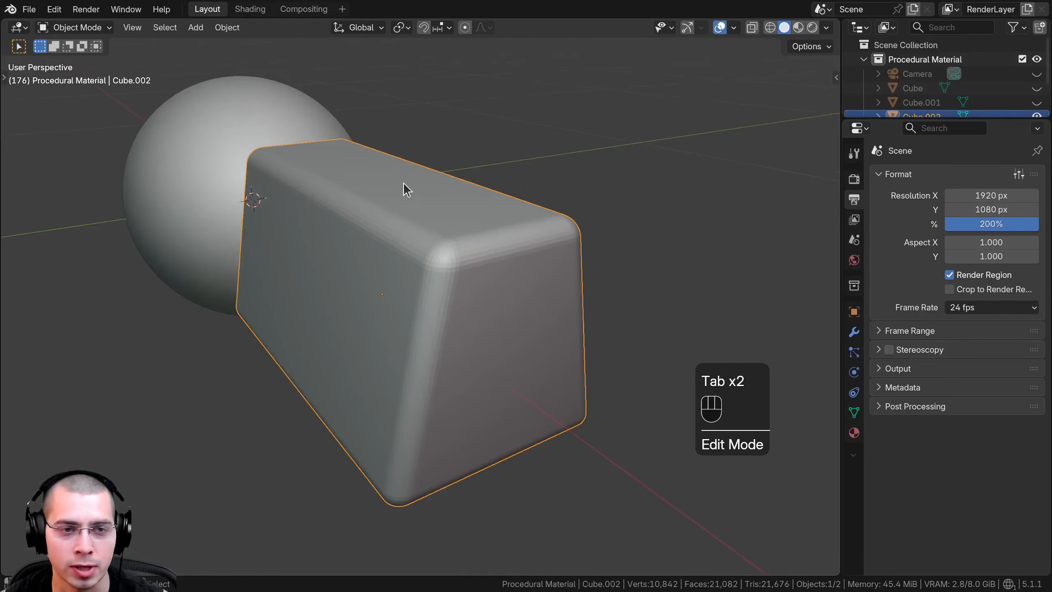
pyautogui.press('w')
pyautogui.click(299, 185)
pyautogui.moveTo(336, 266); pyautogui.dragTo(427, 260, button='middle')
pyautogui.press('Tab')
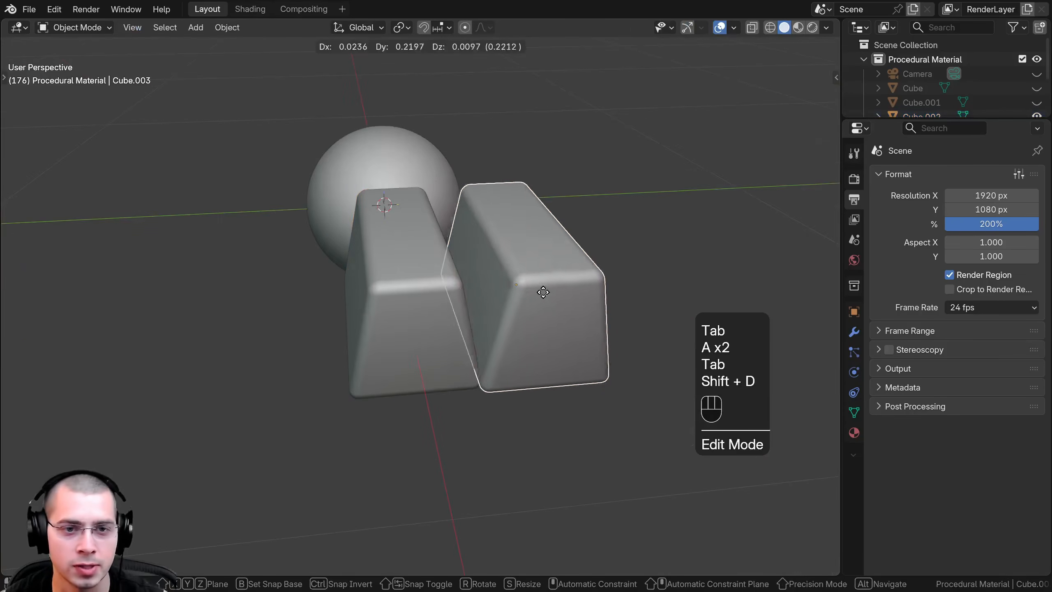
# Duplicate the ingot, rotate the copy about the Z axis and place it beside the original
pyautogui.press('r')
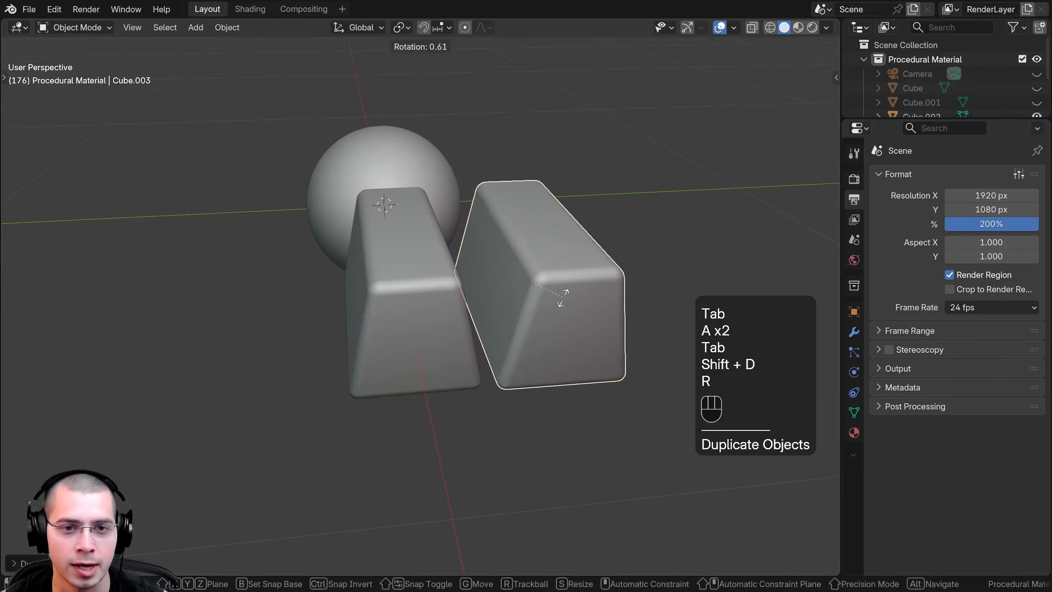
pyautogui.press('z')
pyautogui.click(592, 277)
pyautogui.press('g')
pyautogui.click(579, 258)
pyautogui.moveTo(580, 259); pyautogui.dragTo(693, 246, button='middle')
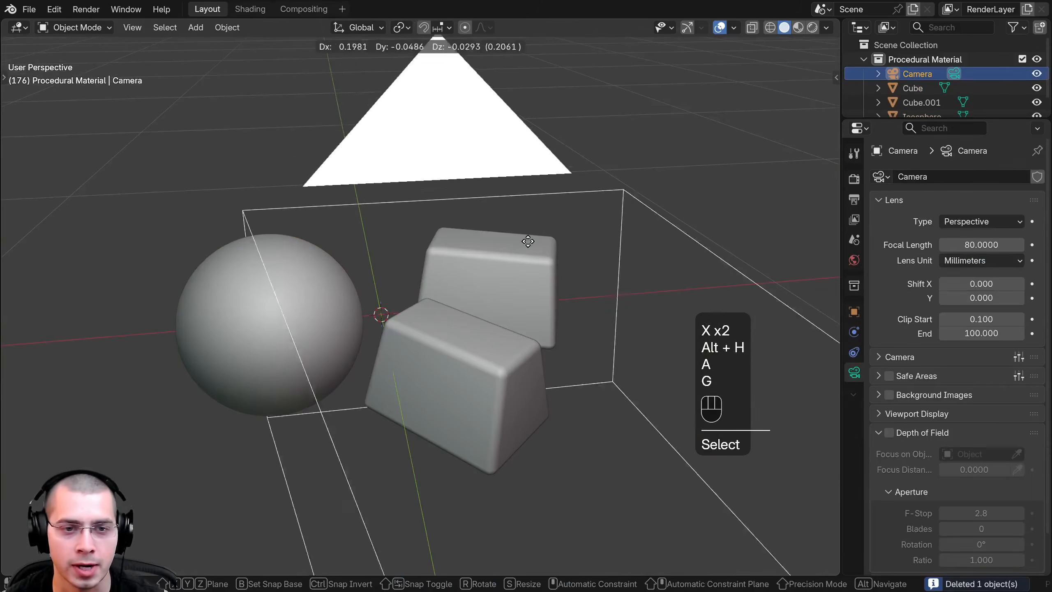
# Look through the camera to frame the sphere and both ingots
pyautogui.moveTo(476, 290); pyautogui.dragTo(418, 288, button='middle')
pyautogui.scroll(-3, 472, 289)
pyautogui.press('KP_0')
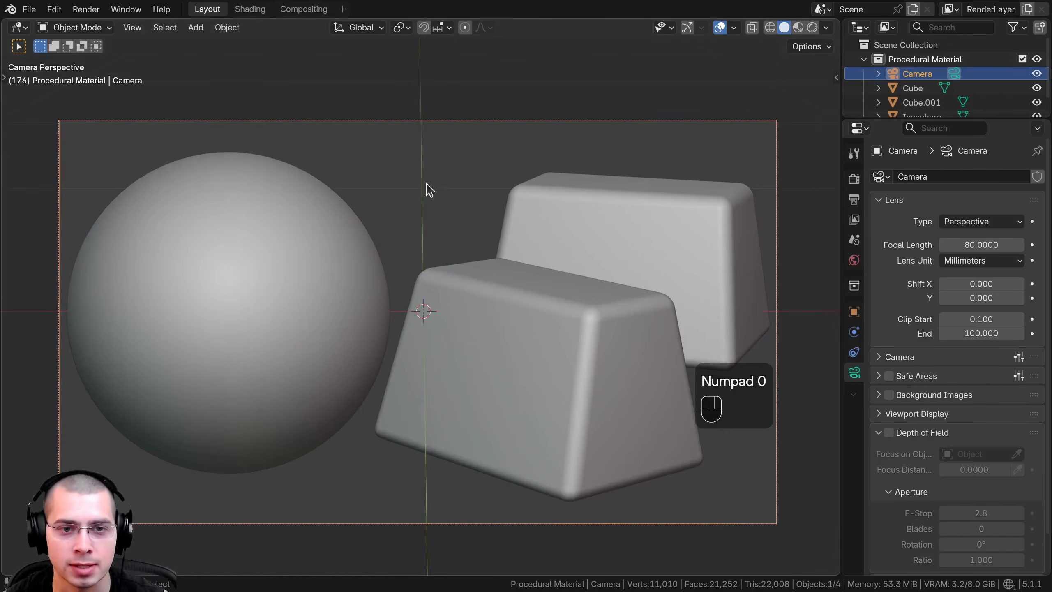
pyautogui.press('g')
pyautogui.rightClick(786, 287)
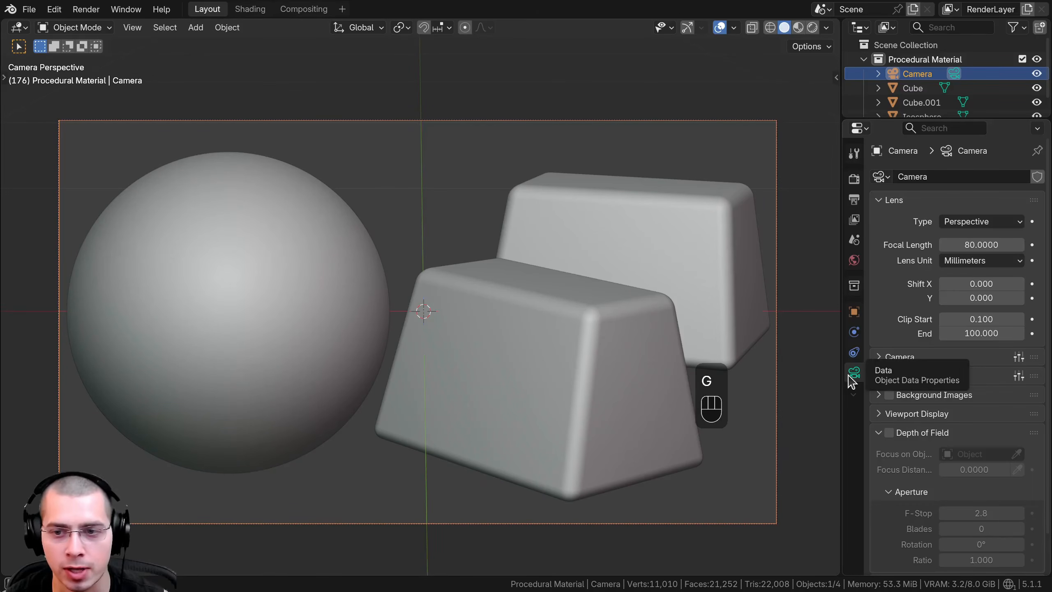
pyautogui.moveTo(958, 242); pyautogui.dragTo(1010, 241)
pyautogui.rightClick(1011, 241)
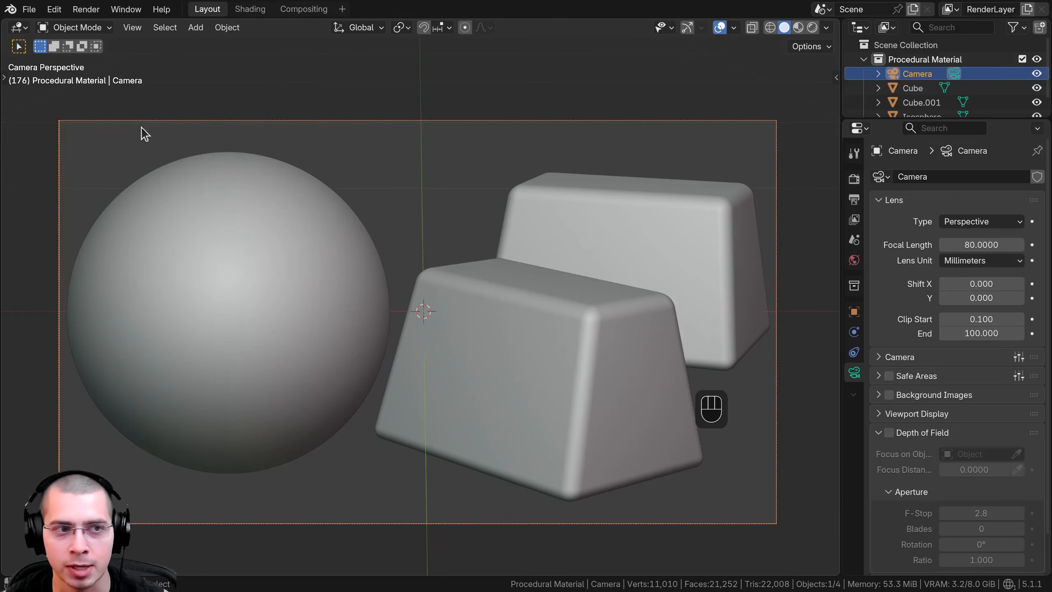
# Switch the viewport to Rendered shading and widen the properties area showing the world settings
pyautogui.keyDown('shift'); pyautogui.moveTo(331, 457); pyautogui.dragTo(361, 435, button='middle'); pyautogui.keyUp('shift')
pyautogui.press('z')
pyautogui.press('z')
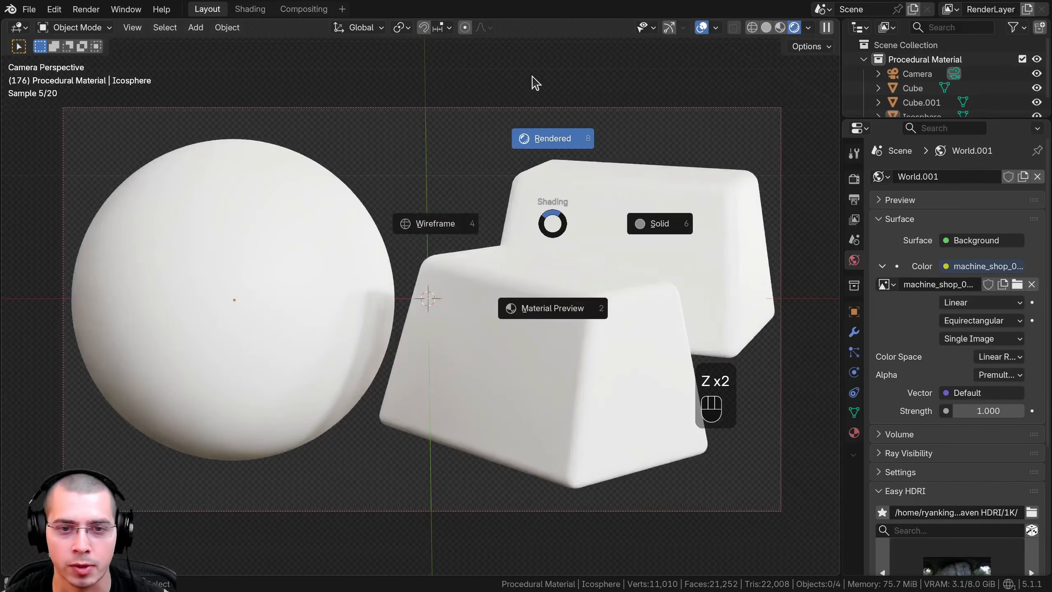
pyautogui.moveTo(841, 287); pyautogui.dragTo(764, 287)
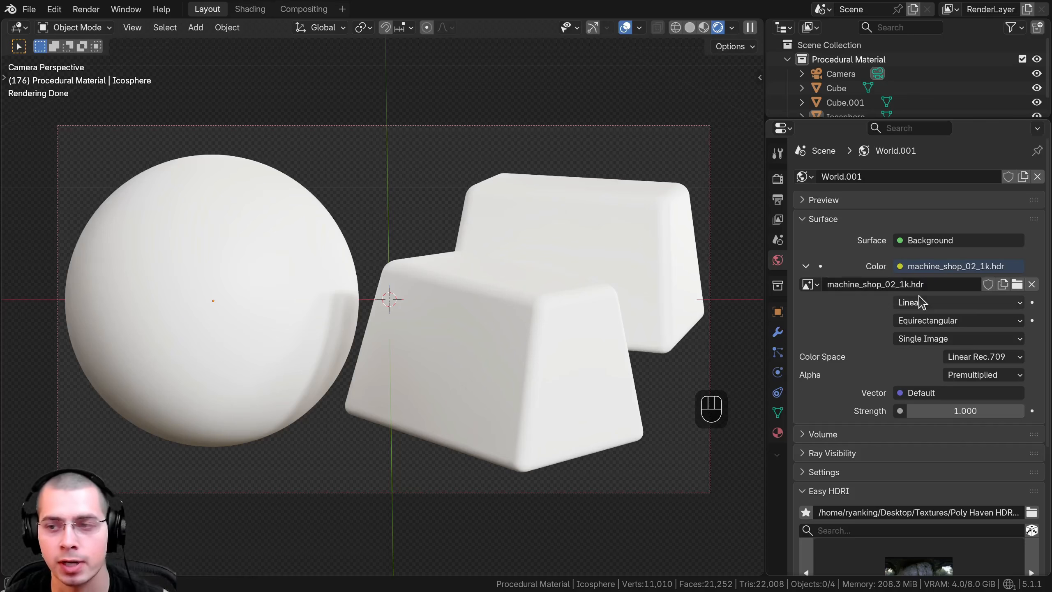
# Use an Environment Texture with machine_shop_02_1k.hdr as the world's background color
pyautogui.keyDown('shift'); pyautogui.moveTo(509, 332); pyautogui.dragTo(510, 334, button='middle'); pyautogui.keyUp('shift')
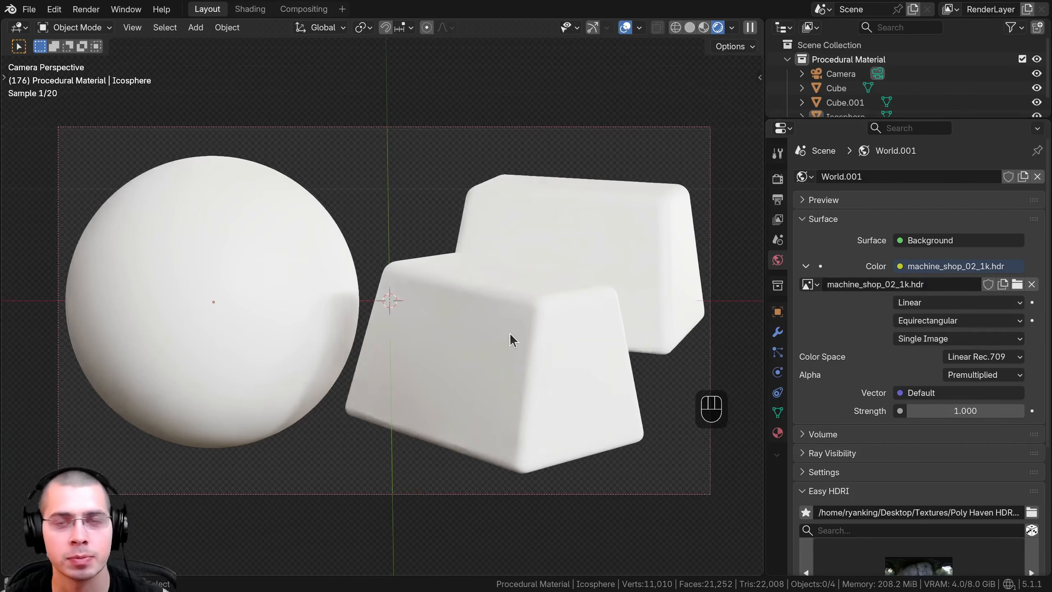
pyautogui.click(900, 266)
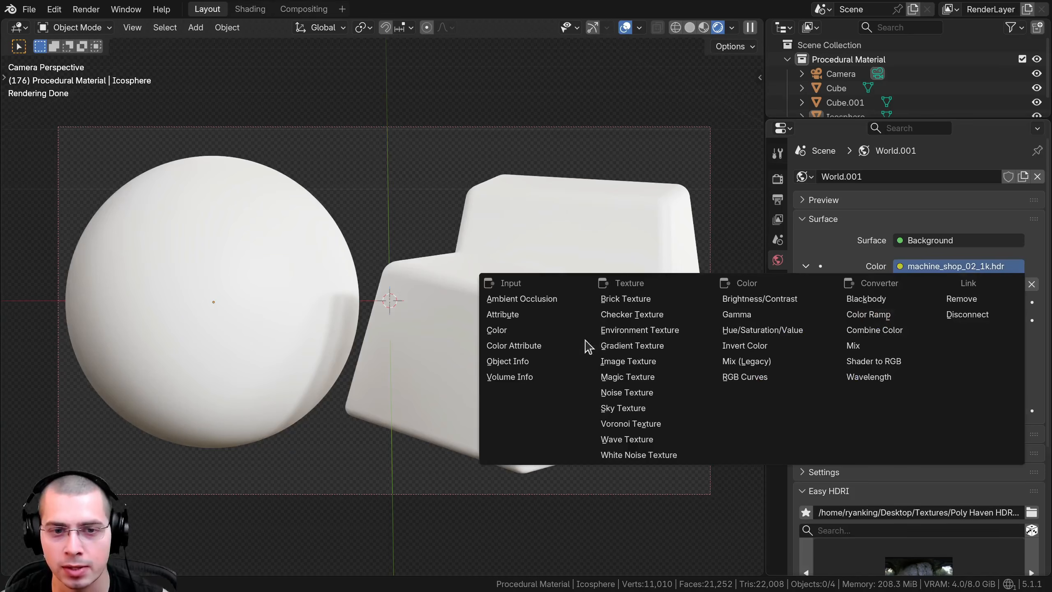
pyautogui.click(616, 332)
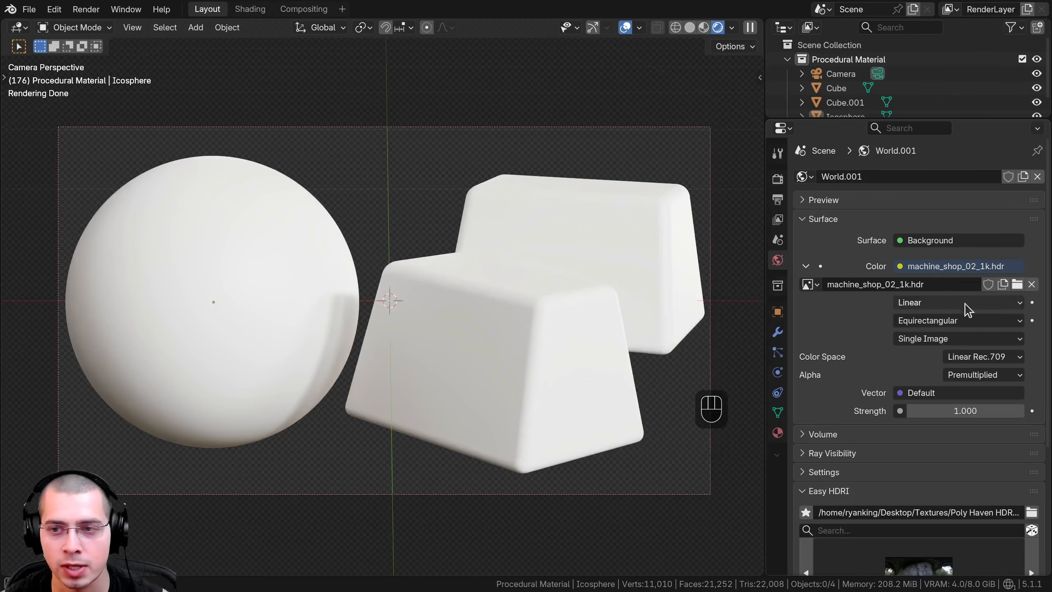
pyautogui.keyDown('shift'); pyautogui.moveTo(491, 383); pyautogui.dragTo(491, 387, button='middle'); pyautogui.keyUp('shift')
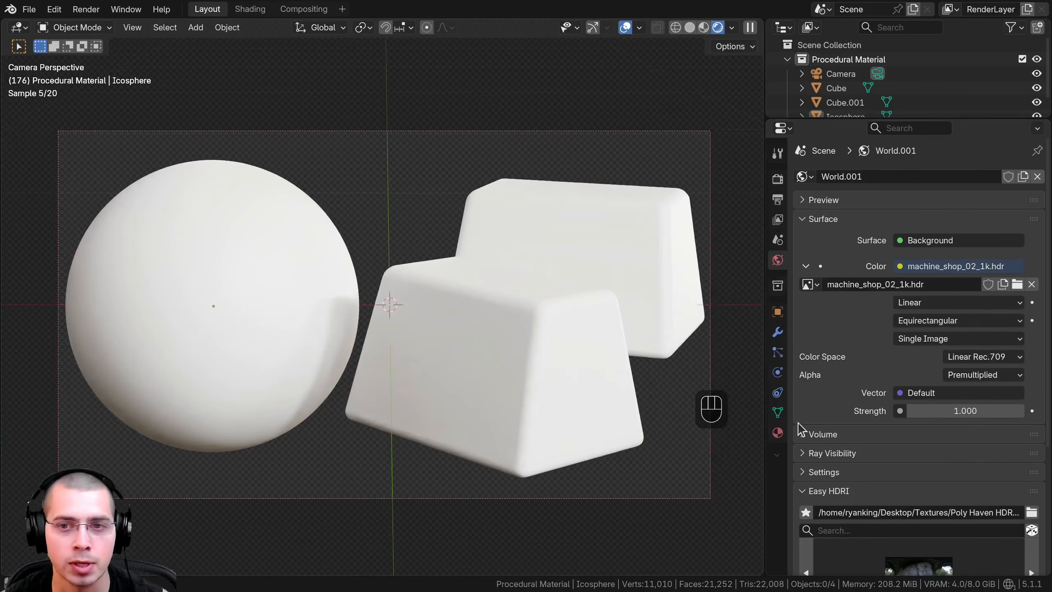
# Turn the render film's Transparent option off and back on to compare the background
pyautogui.click(776, 207)
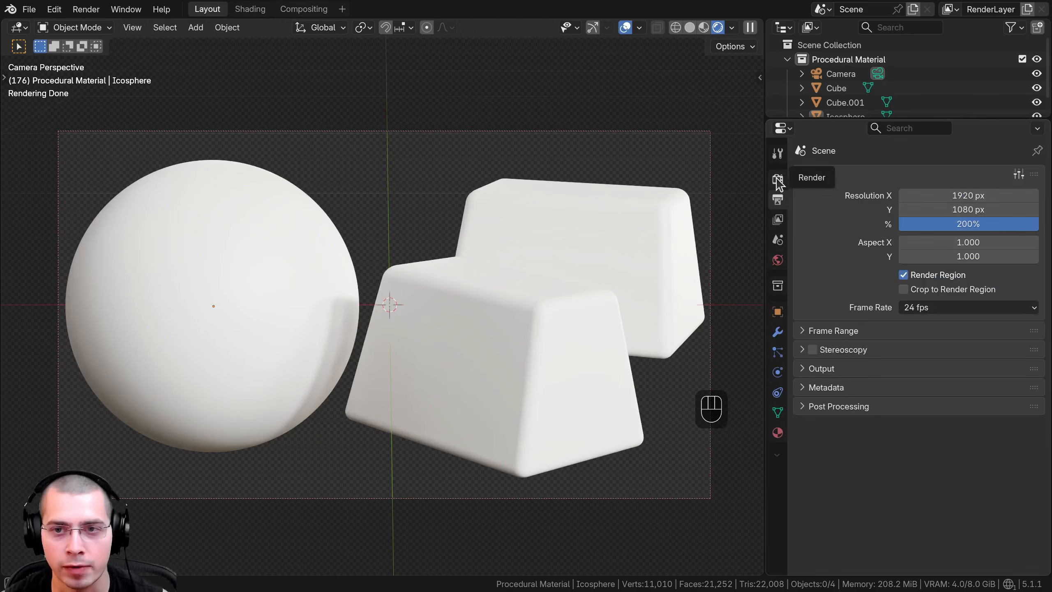
pyautogui.click(777, 179)
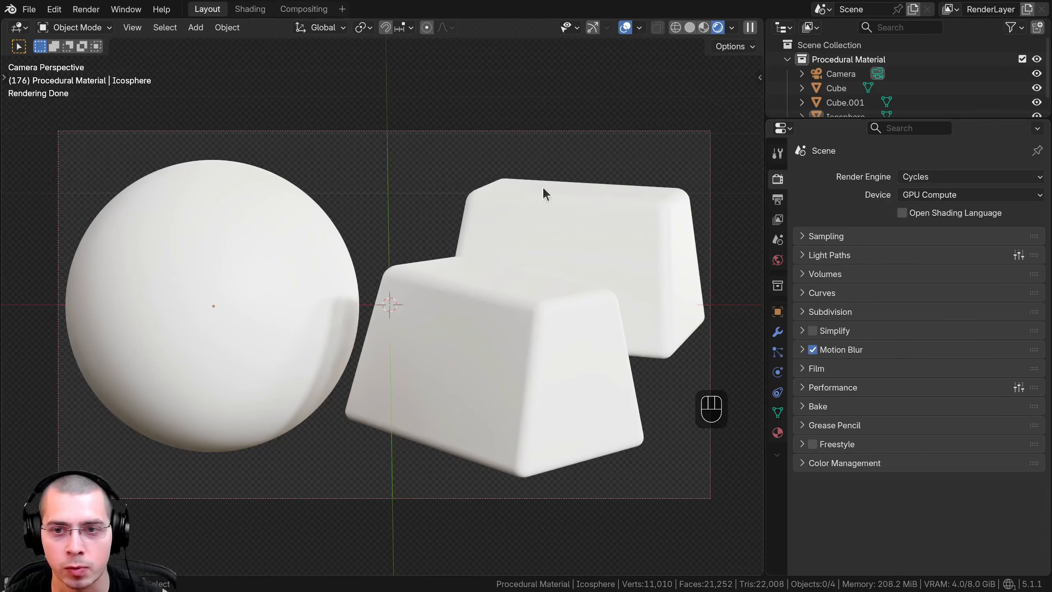
pyautogui.click(803, 368)
pyautogui.click(823, 471)
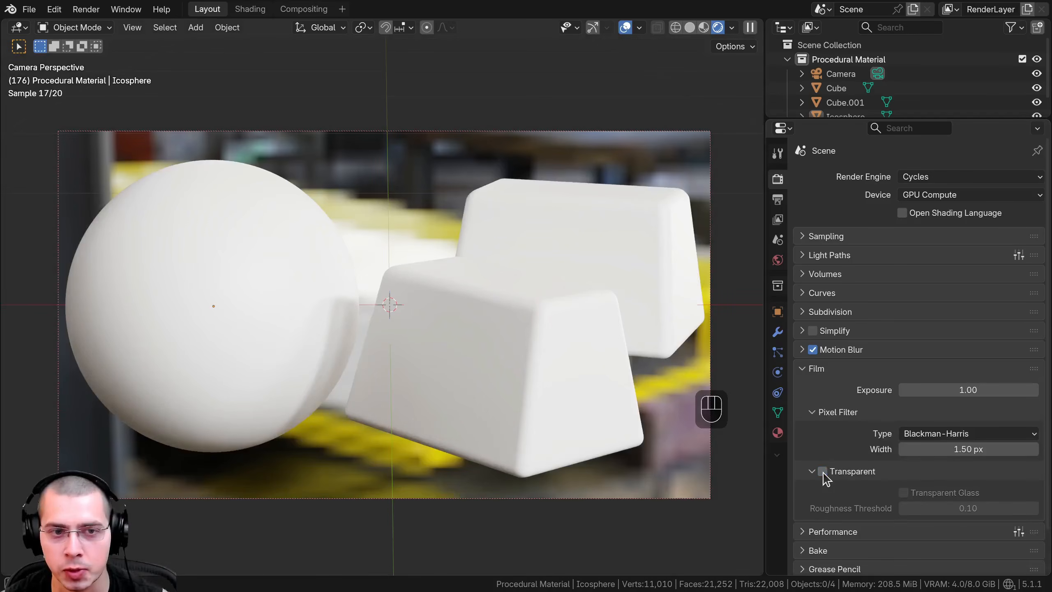
pyautogui.click(823, 472)
pyautogui.click(812, 368)
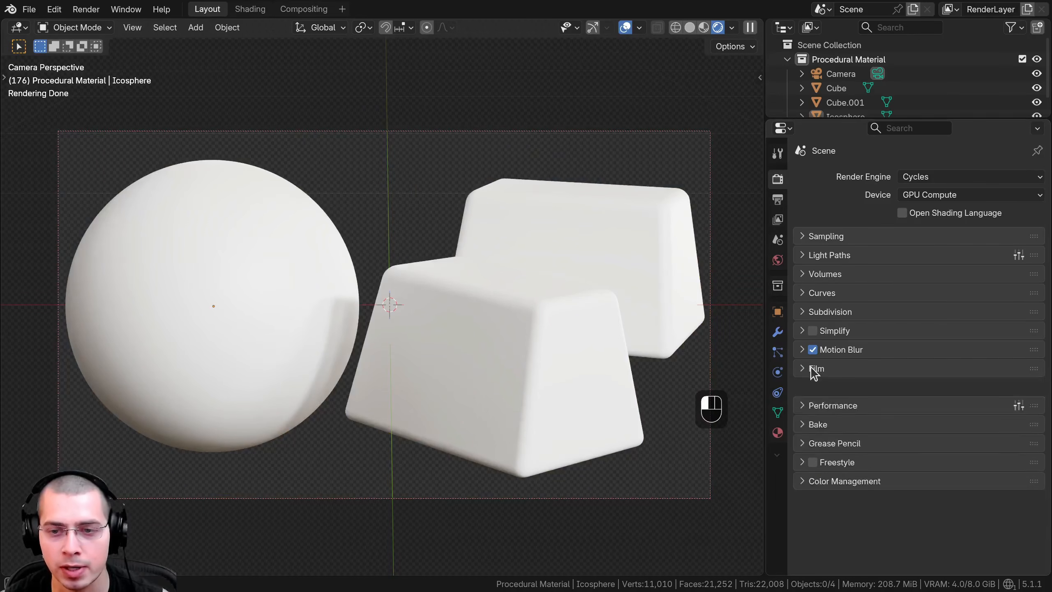
# Set the color management view to Filmic and its look to Very High Contrast
pyautogui.click(805, 479)
pyautogui.scroll(-3, 804, 477)
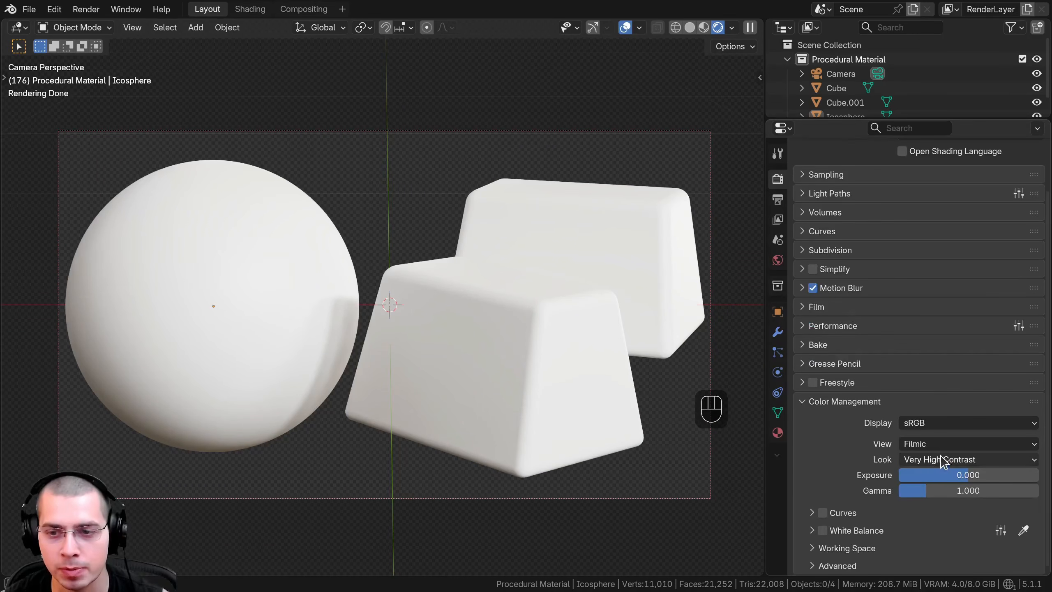
pyautogui.click(931, 444)
pyautogui.click(928, 444)
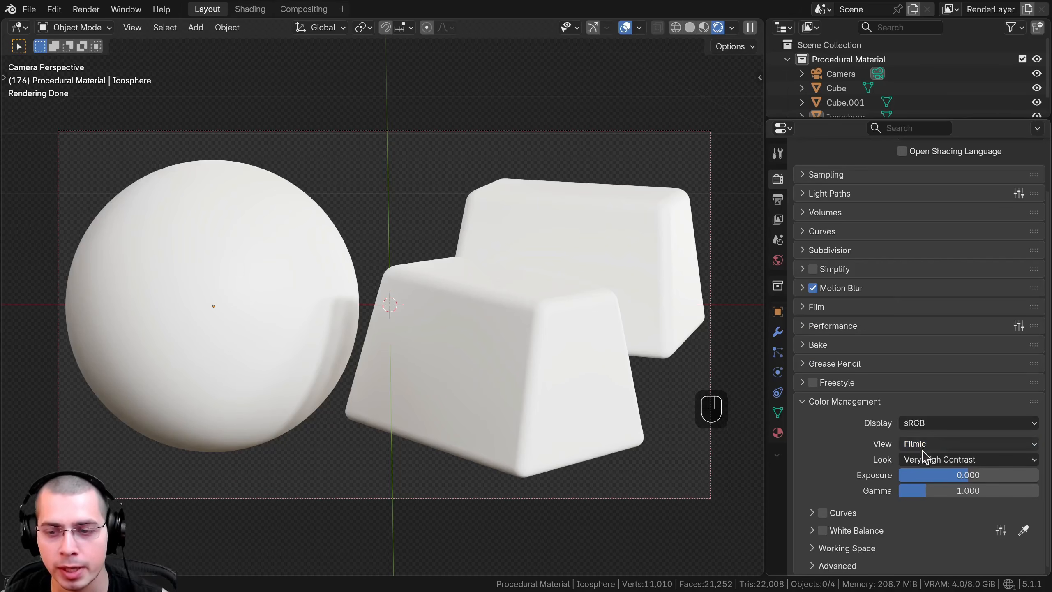
pyautogui.click(929, 459)
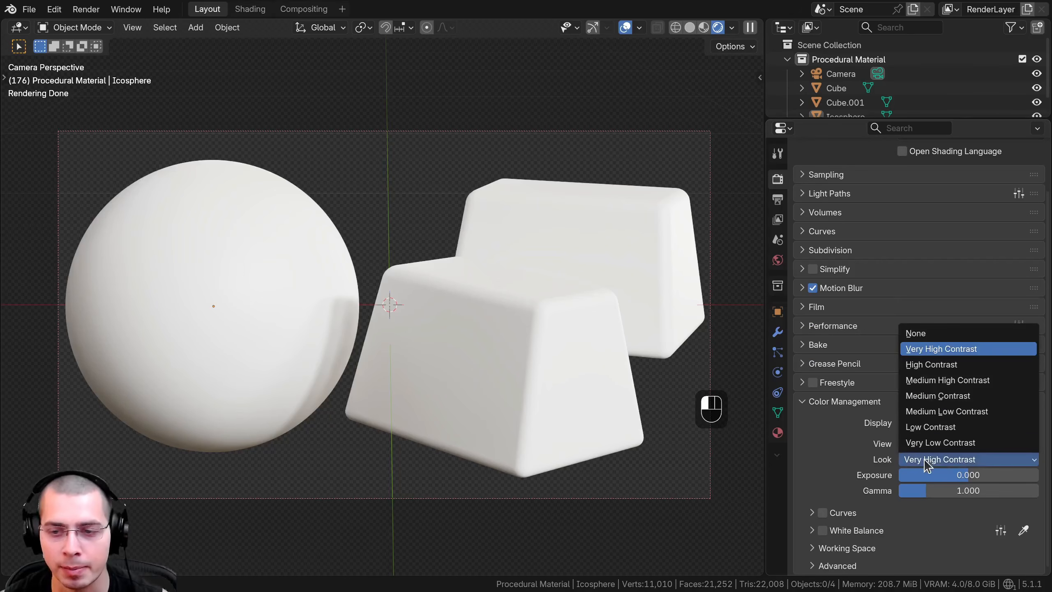
pyautogui.click(927, 350)
# Switch to the Shading workspace and show the camera view with Rendered shading
pyautogui.press('KP_0')
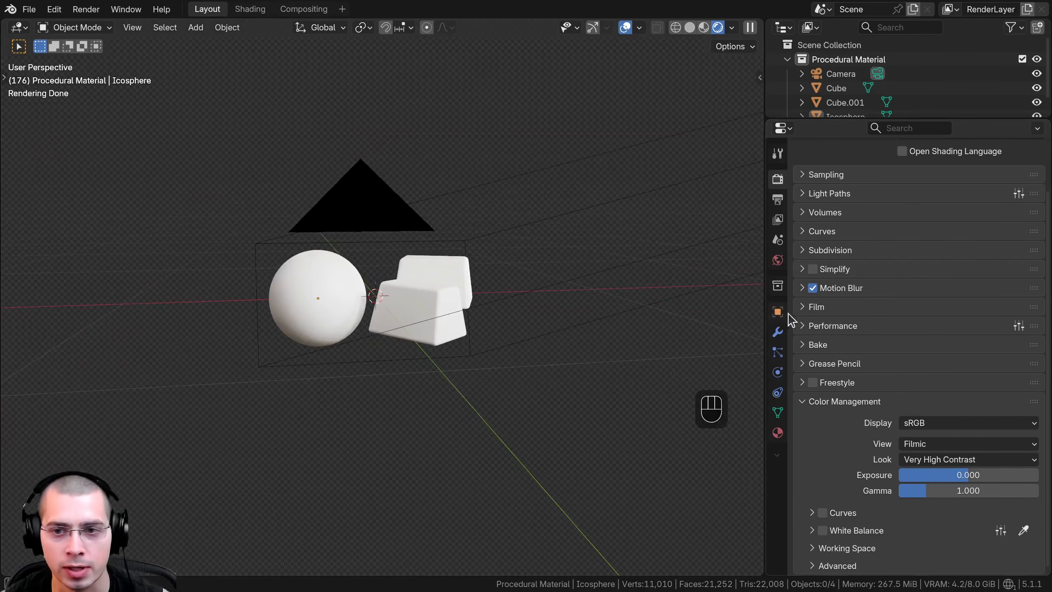
pyautogui.press('KP_0')
pyautogui.click(250, 9)
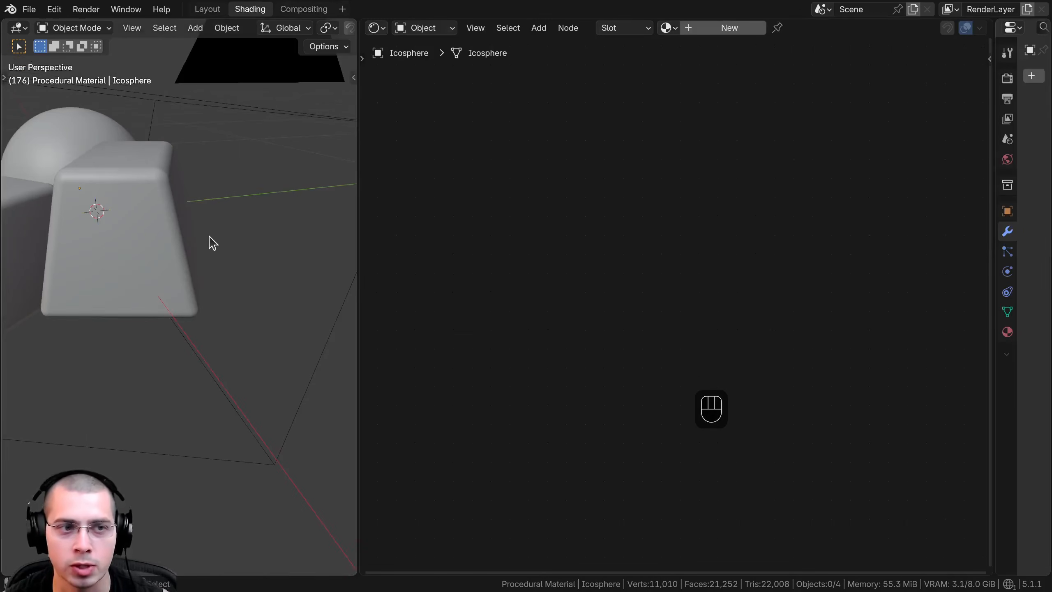
pyautogui.press('KP_0')
pyautogui.press('z')
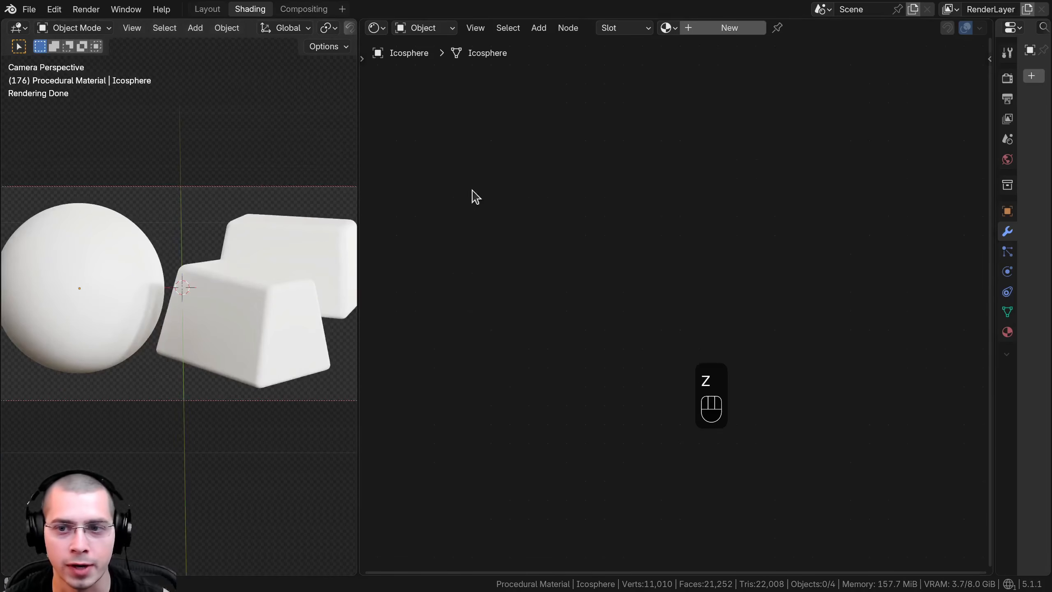
# Create a new material on the sphere and name it Lead
pyautogui.click(97, 265)
pyautogui.press('g')
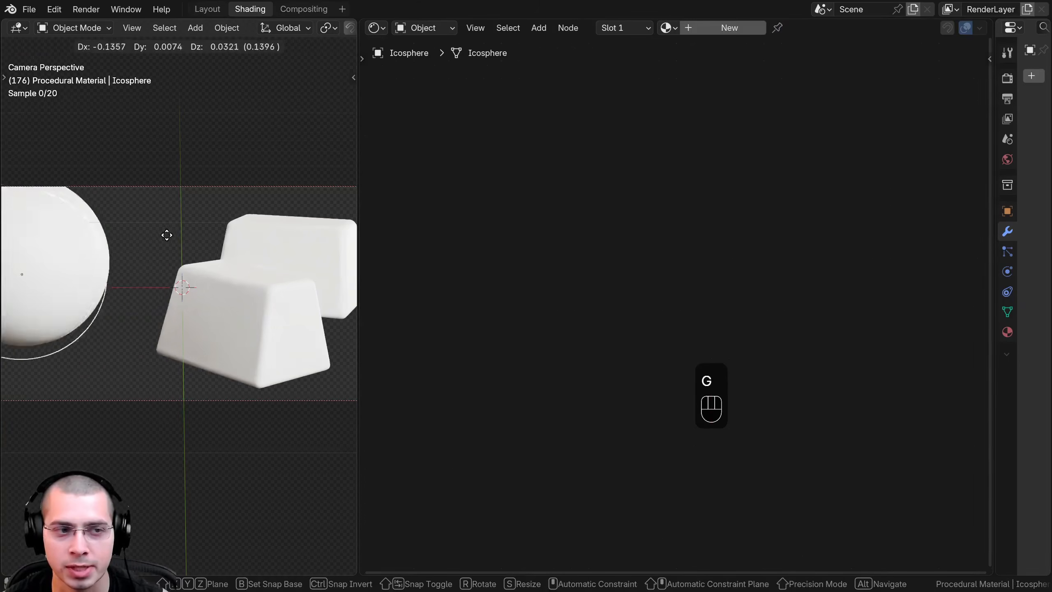
pyautogui.rightClick(83, 265)
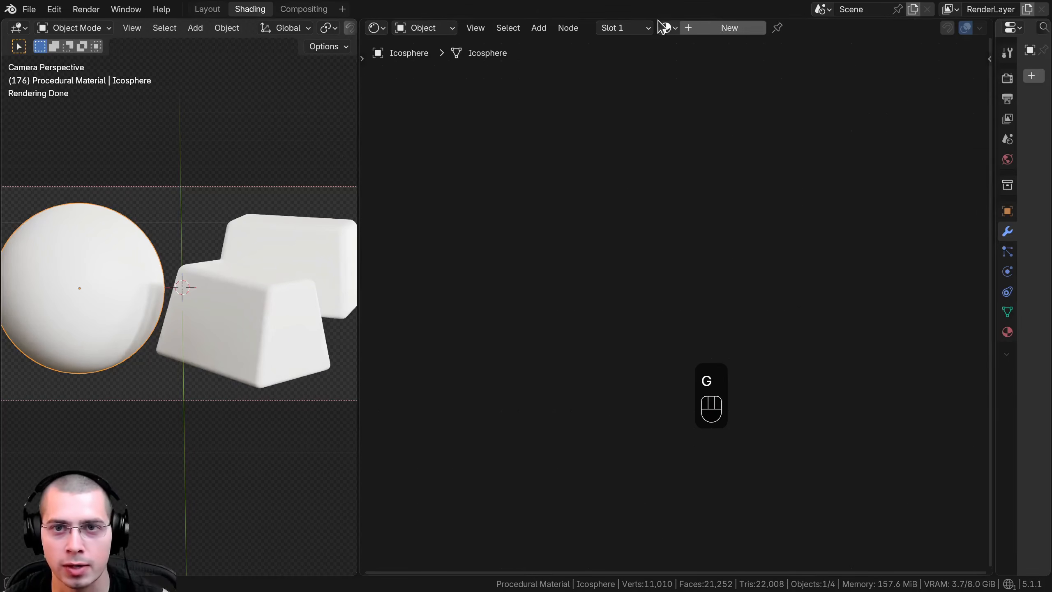
pyautogui.click(702, 27)
pyautogui.click(702, 27)
pyautogui.write('Lea')
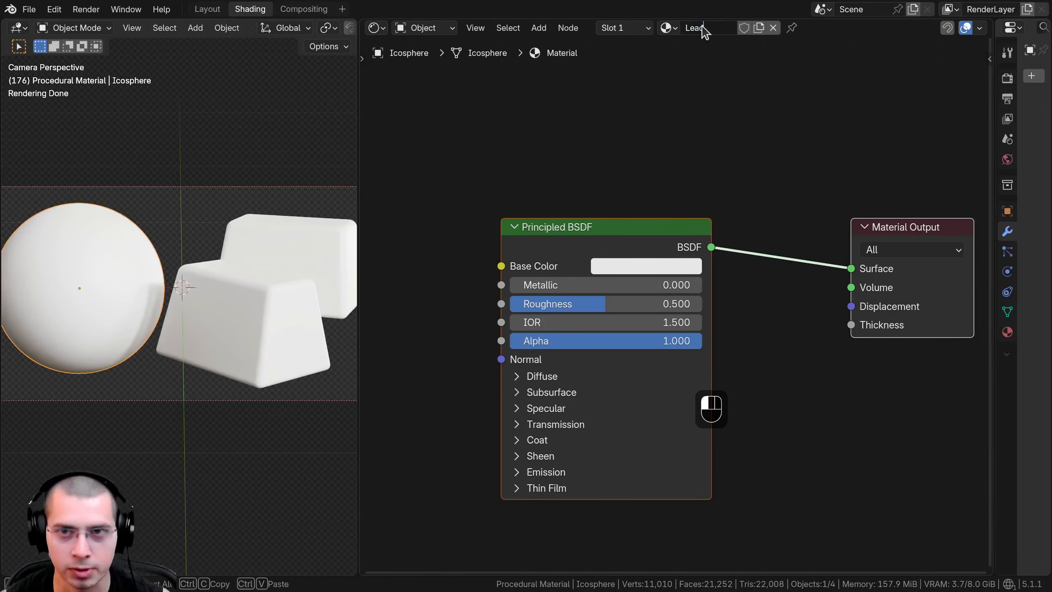
pyautogui.write('d')
pyautogui.press('Return')
# Assign the existing Lead material to the rear ingot and the front ingot
pyautogui.click(318, 233)
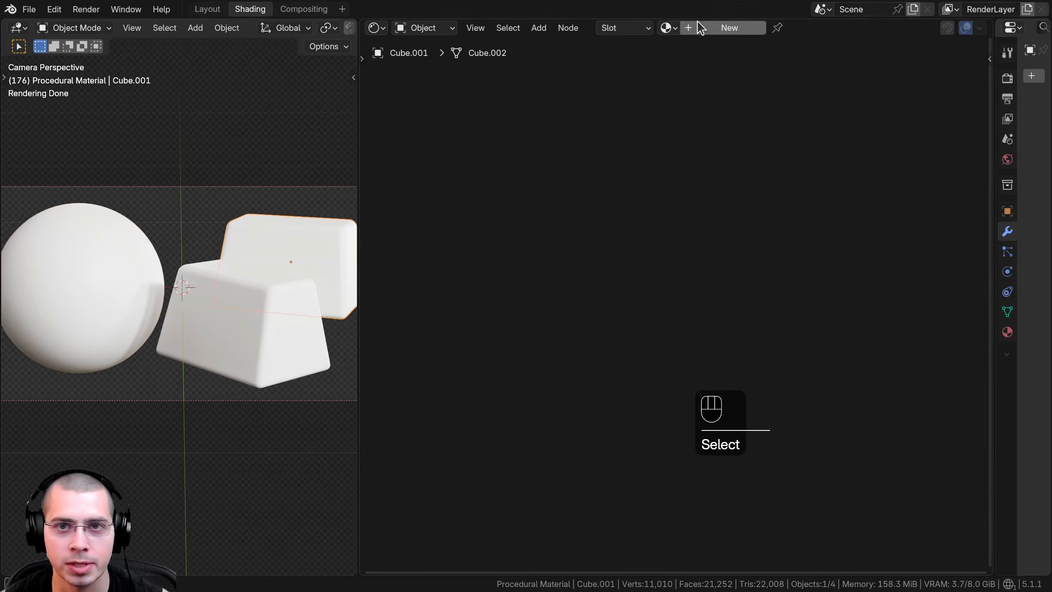
pyautogui.click(666, 27)
pyautogui.click(667, 51)
pyautogui.click(292, 295)
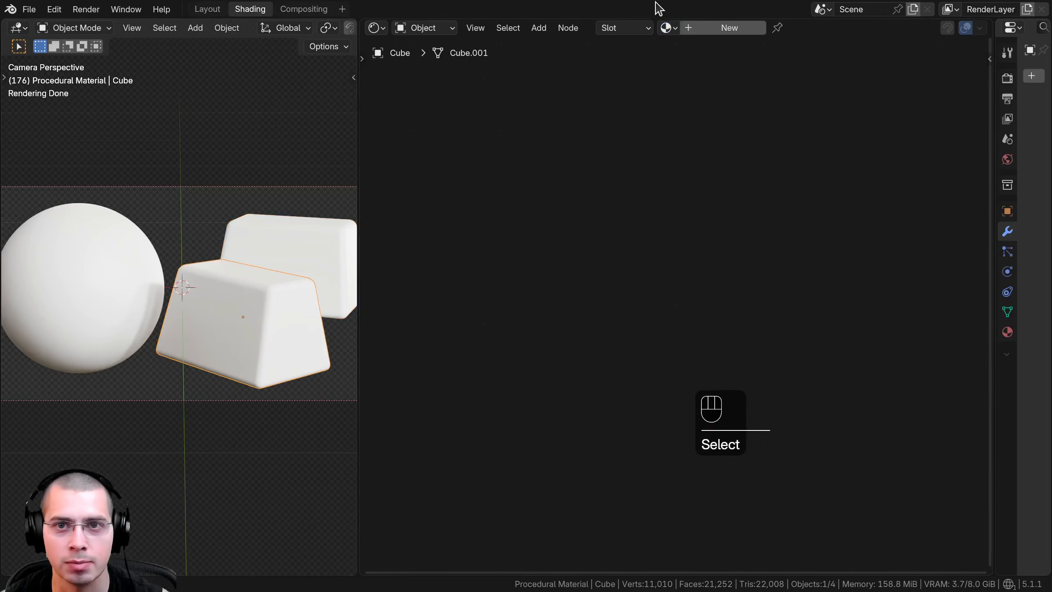
pyautogui.click(667, 28)
pyautogui.click(673, 50)
# Move the Principled BSDF node up against the Material Output node in the Lead material
pyautogui.press('a')
pyautogui.moveTo(608, 229); pyautogui.dragTo(749, 213)
pyautogui.moveTo(699, 226); pyautogui.dragTo(664, 206, button='middle')
pyautogui.scroll(-2, 670, 232)
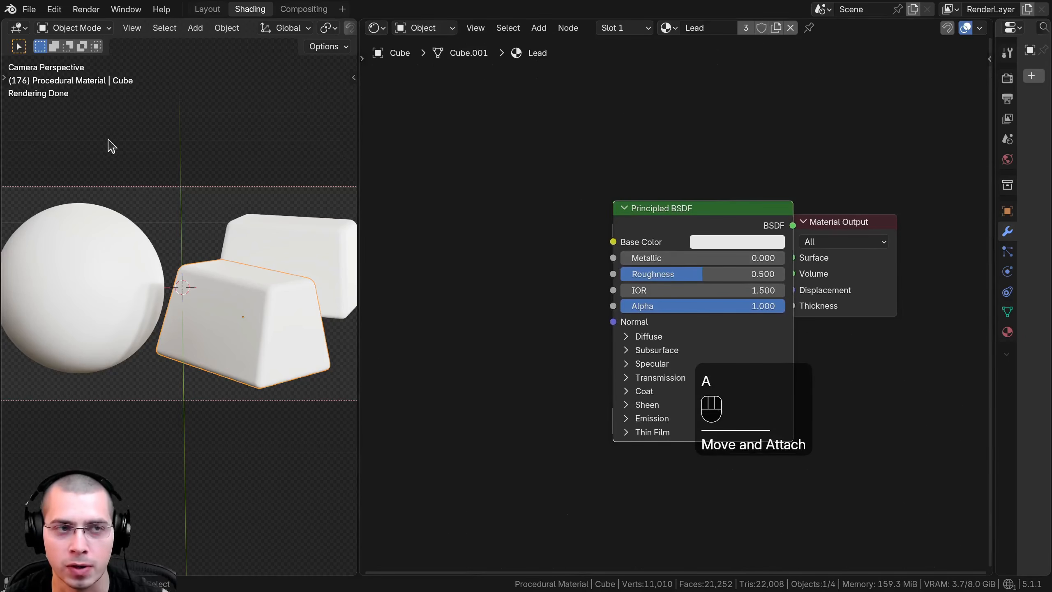
# Search the add-ons in Preferences for "node" to check whether Node Wrangler is enabled, and close Preferences
pyautogui.click(55, 9)
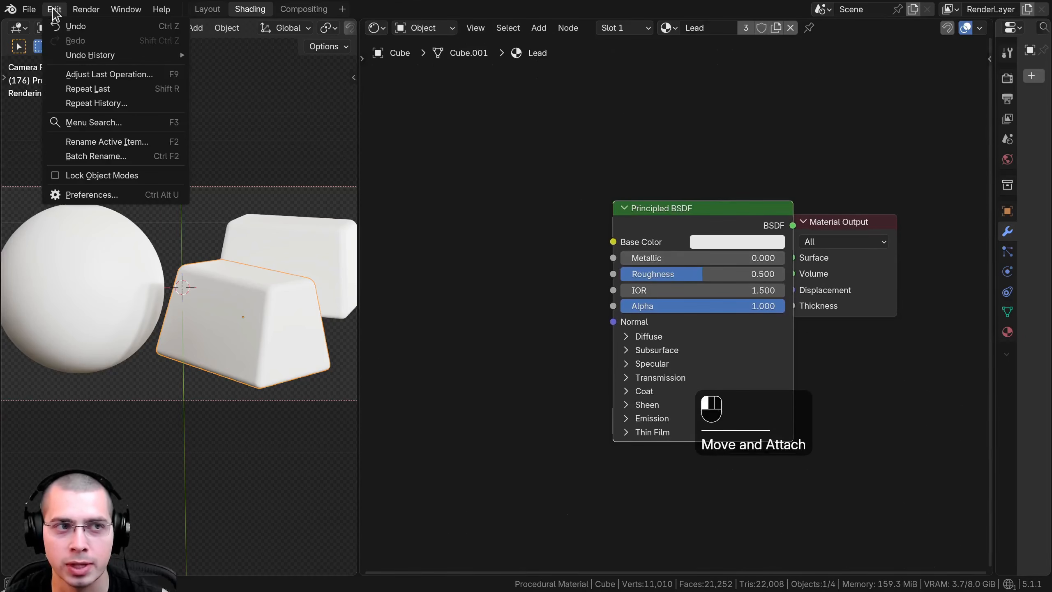
pyautogui.click(92, 194)
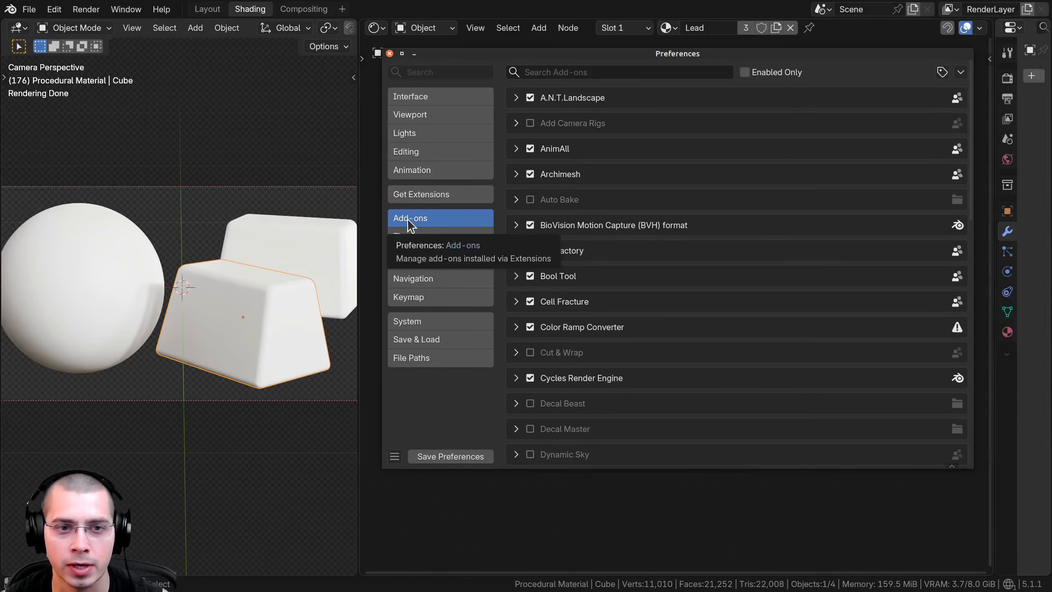
pyautogui.click(576, 70)
pyautogui.write('nosd')
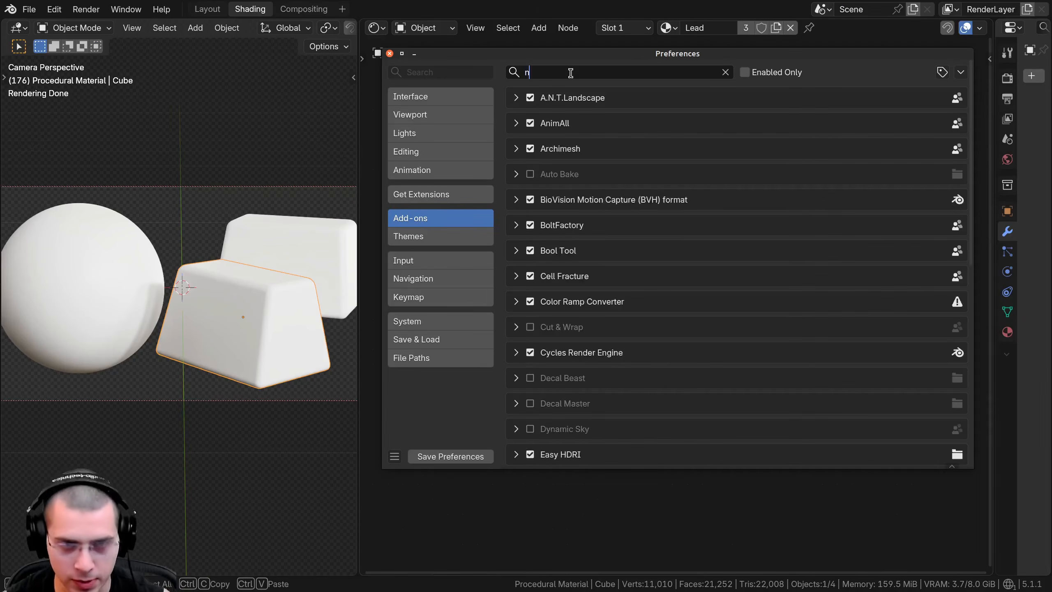
pyautogui.press('BackSpace')
pyautogui.write('de')
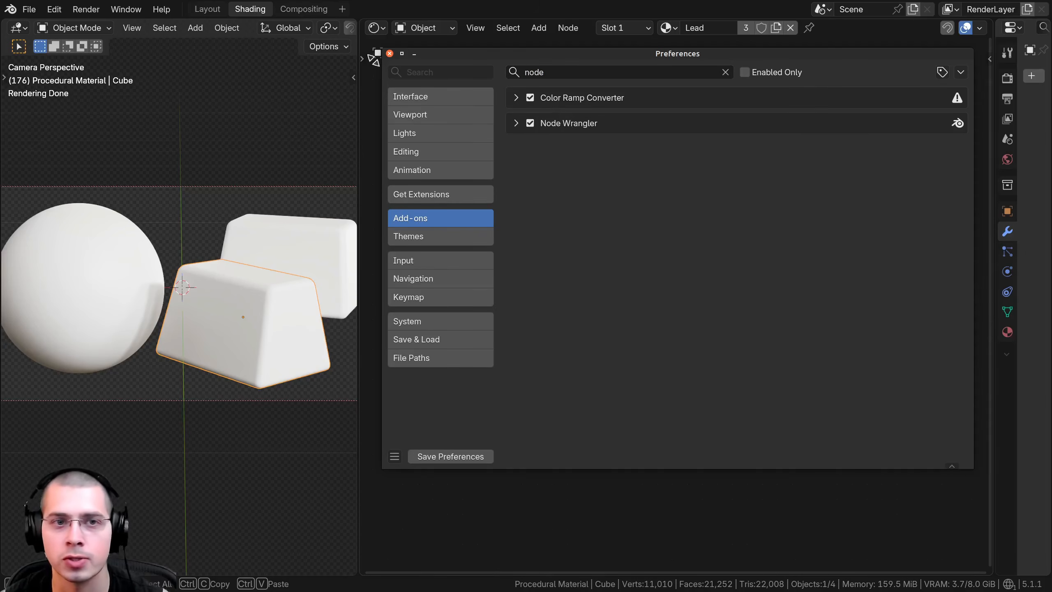
pyautogui.click(389, 54)
# Add a Noise Texture node before the Principled BSDF and preview its Factor output directly on the material surface
pyautogui.hotkey('shift', 'a')
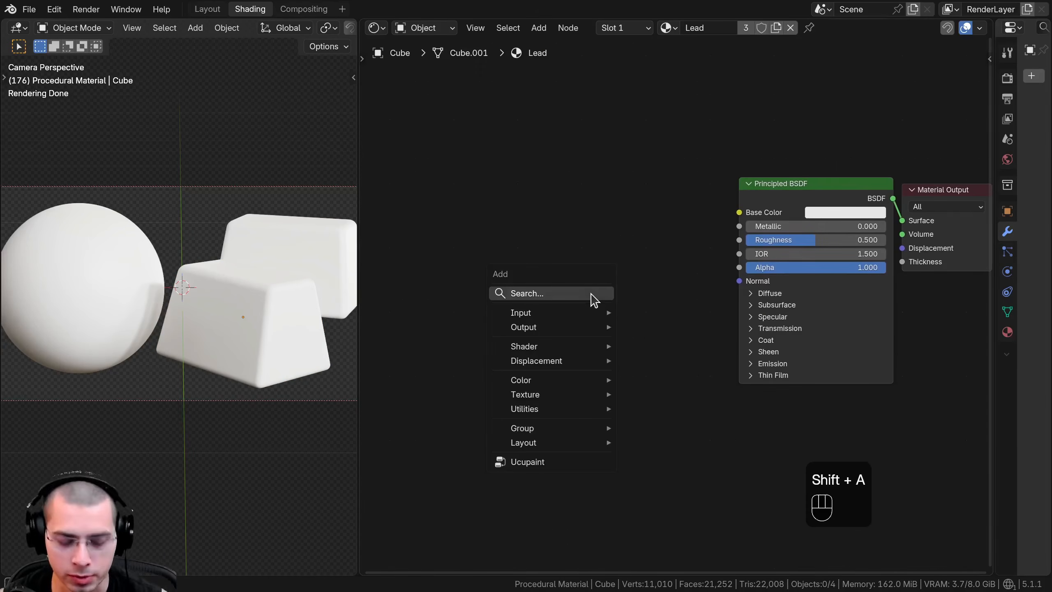
pyautogui.write('noise')
pyautogui.press('Return')
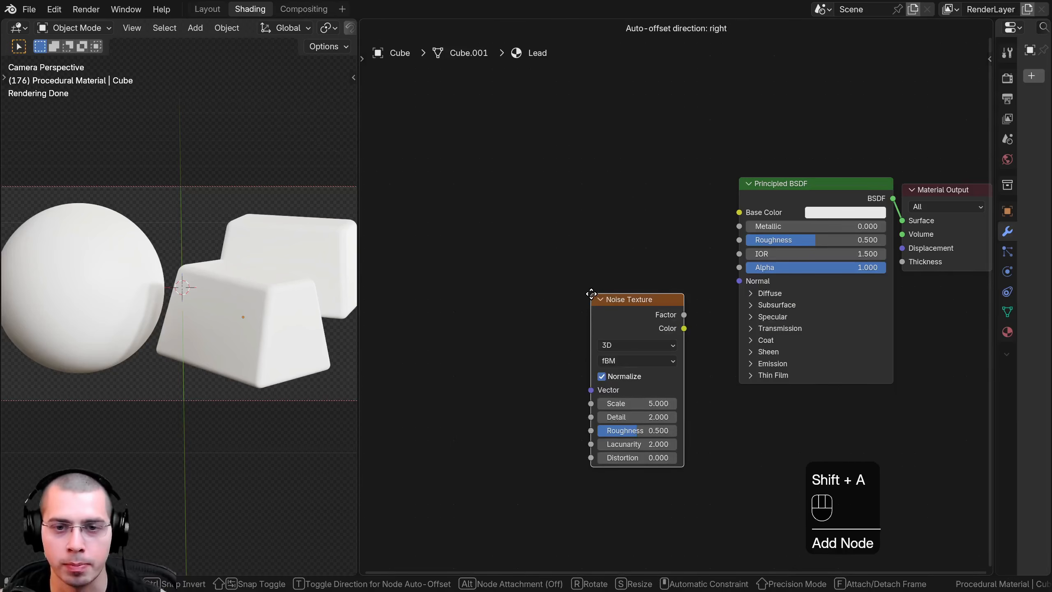
pyautogui.click(535, 164)
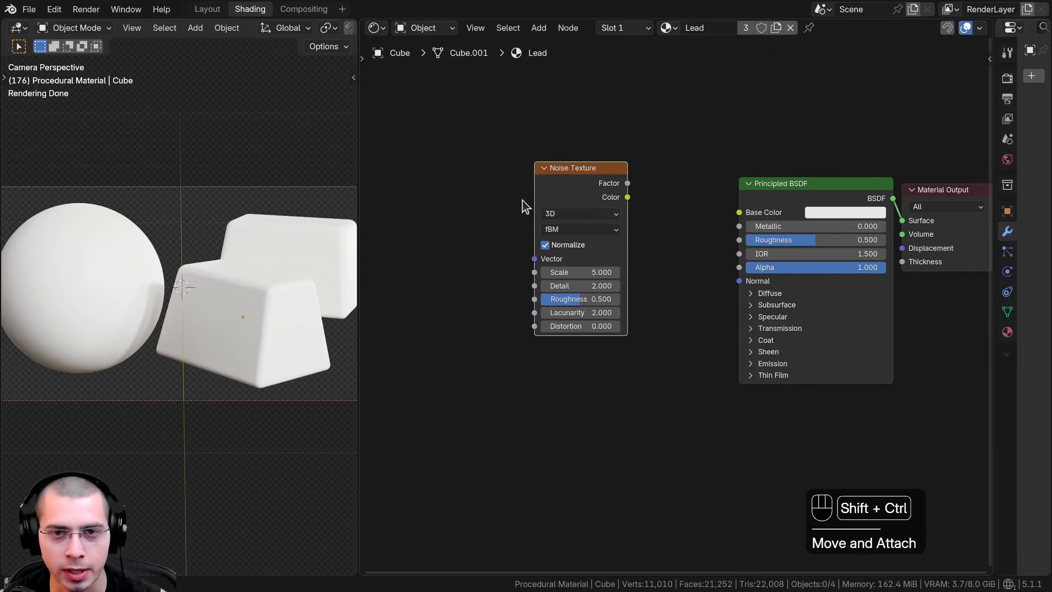
pyautogui.keyDown('ctrl'); pyautogui.keyDown('shift'); pyautogui.click(567, 197); pyautogui.keyUp('shift'); pyautogui.keyUp('ctrl')
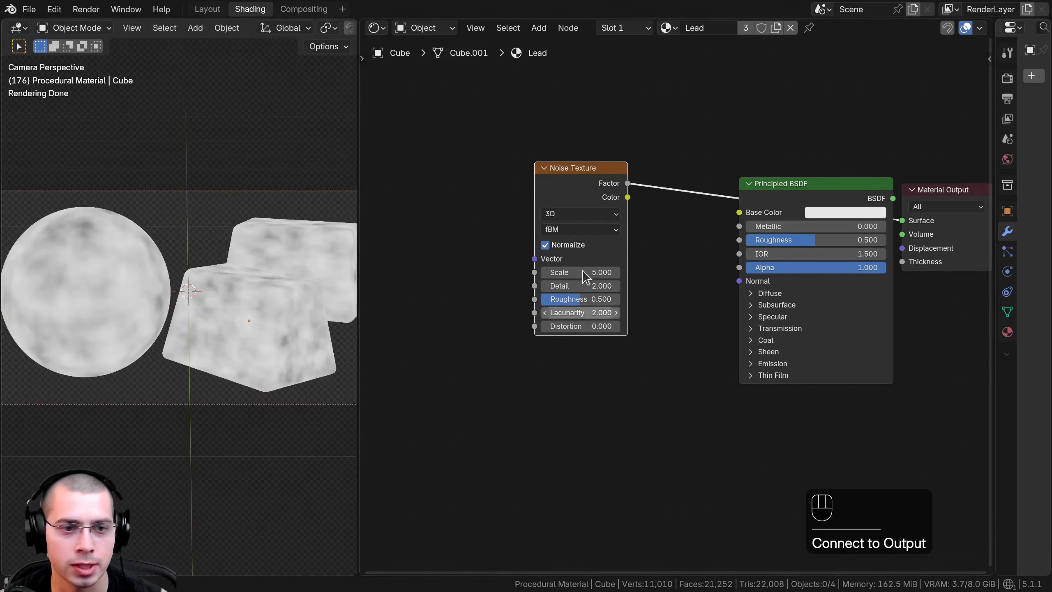
pyautogui.moveTo(564, 206); pyautogui.dragTo(555, 207)
pyautogui.moveTo(555, 208); pyautogui.dragTo(584, 218, button='middle')
# Add Texture Coordinate and Mapping nodes to the Noise Texture and link the Object coordinates to the Mapping vector
pyautogui.hotkey('ctrl', 't')
pyautogui.moveTo(543, 247); pyautogui.dragTo(685, 210, button='middle')
pyautogui.press('a')
pyautogui.scroll(1, 581, 251)
pyautogui.click(559, 217)
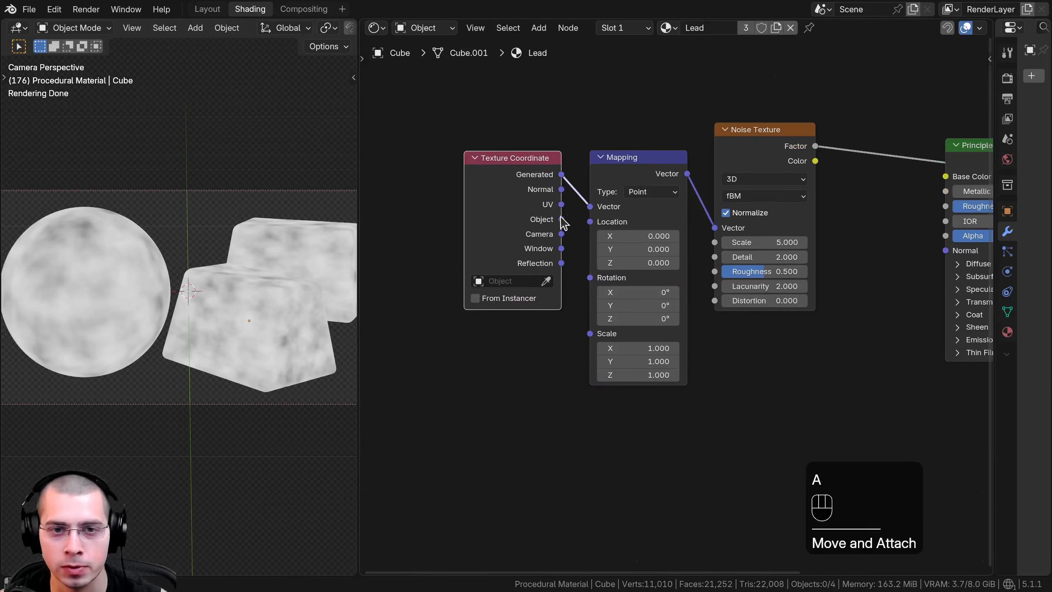
pyautogui.moveTo(562, 219); pyautogui.dragTo(588, 206)
pyautogui.moveTo(526, 219); pyautogui.dragTo(549, 218)
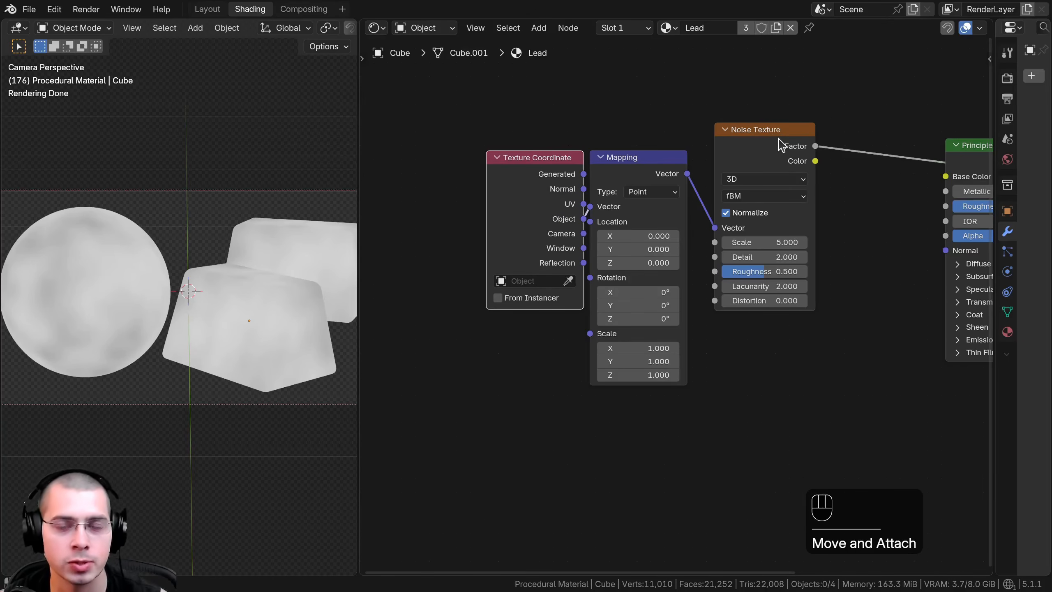
# Move the Texture Coordinate and Mapping nodes together away from the Noise Texture to leave room between them
pyautogui.scroll(-2, 559, 388)
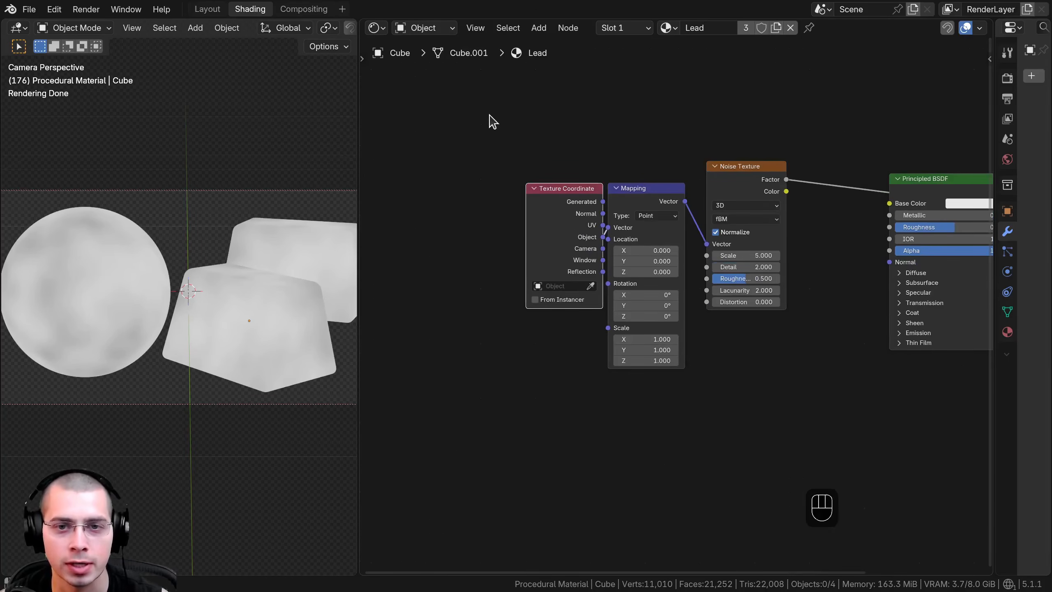
pyautogui.moveTo(493, 121); pyautogui.dragTo(665, 235)
pyautogui.press('g')
pyautogui.click(467, 230)
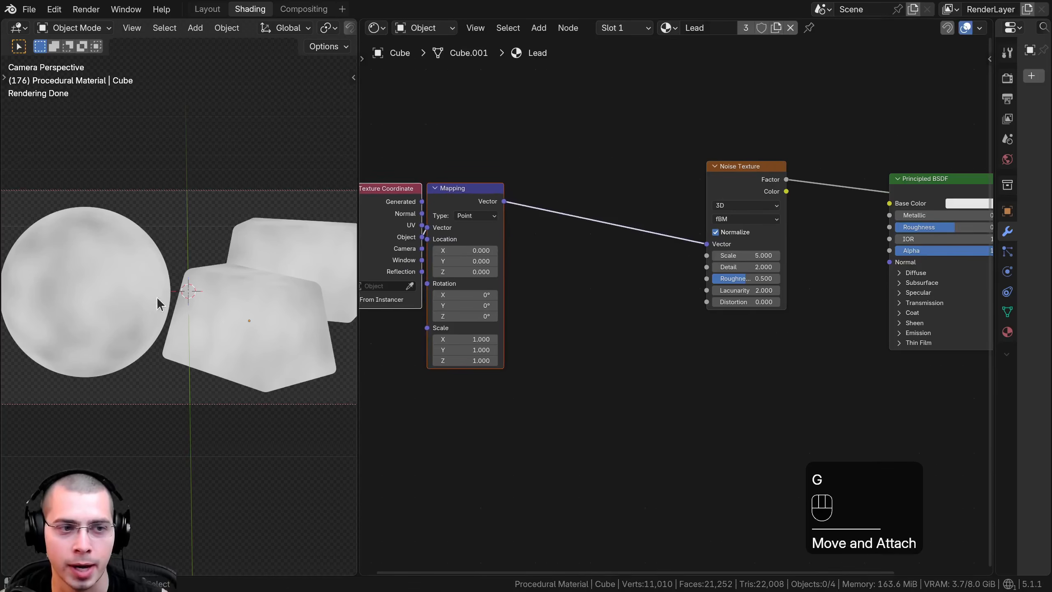
# Set the Noise Texture's Scale to 0.5, Detail to 10 and Roughness to 1
pyautogui.scroll(3, 554, 318)
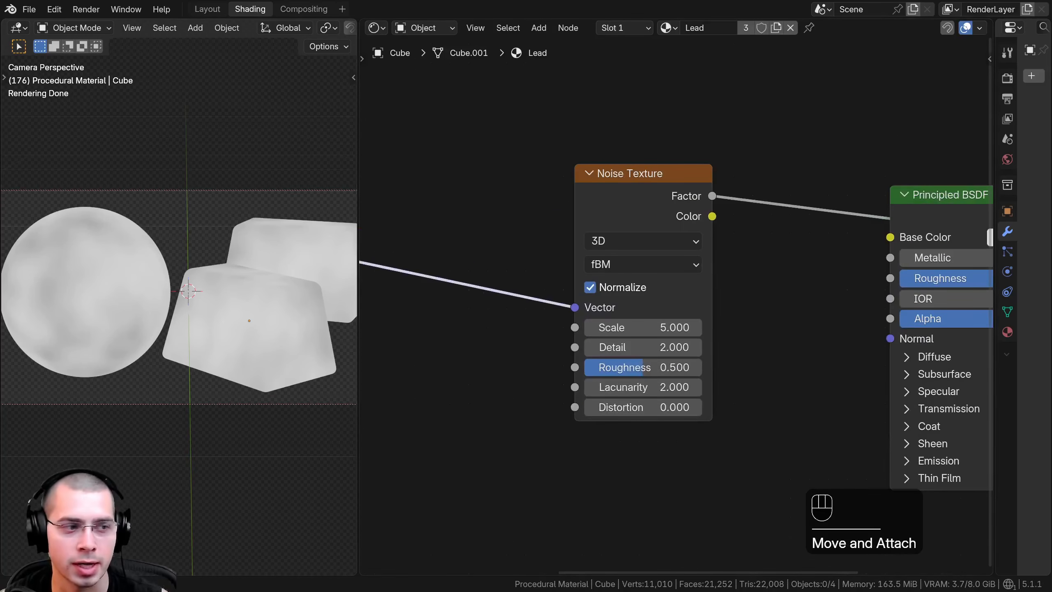
pyautogui.click(644, 322)
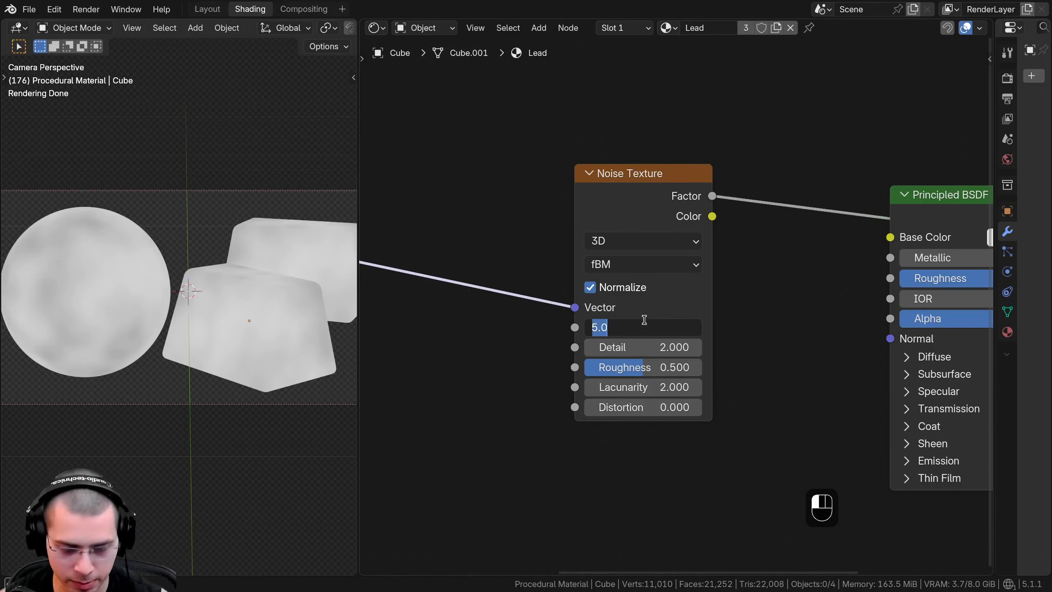
pyautogui.write('.5')
pyautogui.press('Return')
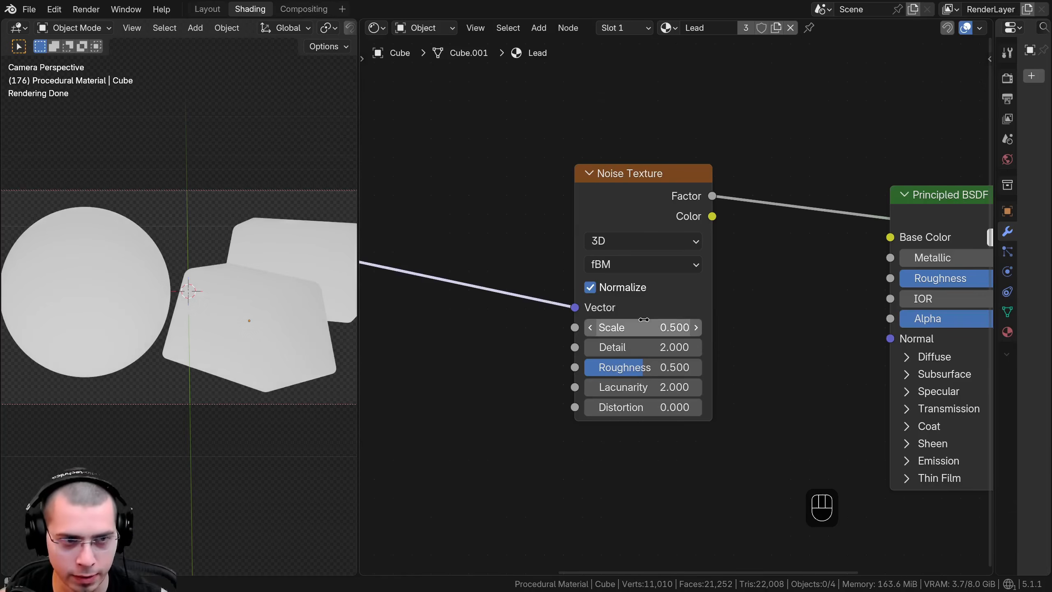
pyautogui.click(652, 353)
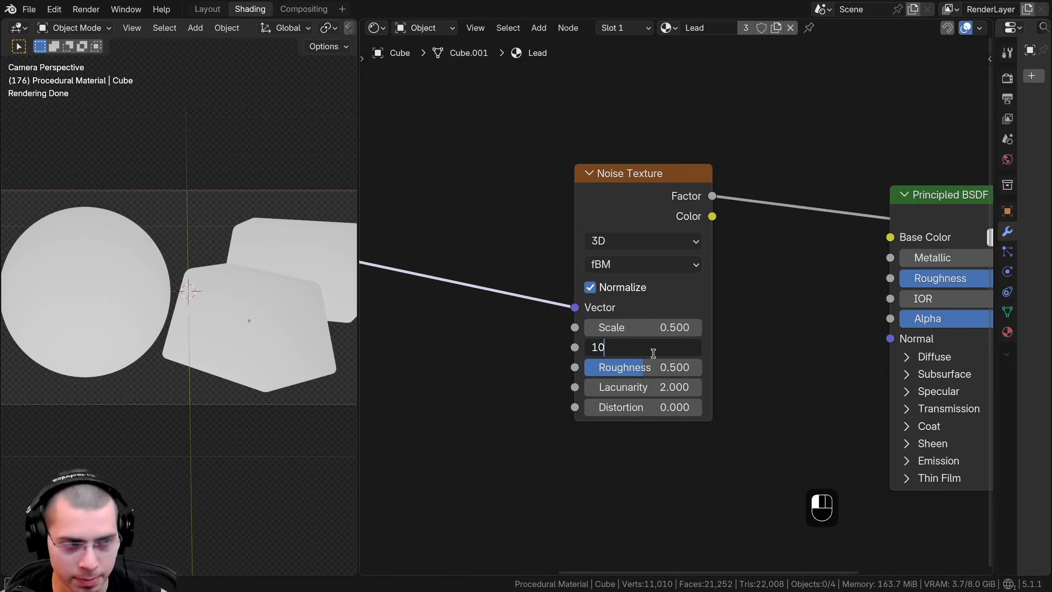
pyautogui.write('10')
pyautogui.press('Return')
pyautogui.moveTo(632, 370); pyautogui.dragTo(691, 370)
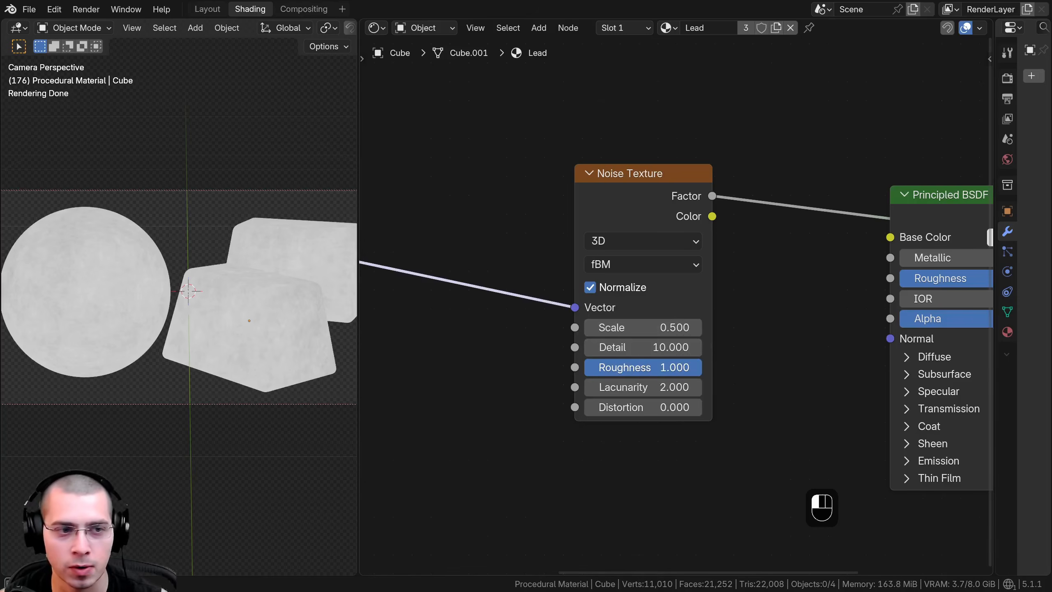
pyautogui.scroll(-3, 627, 329)
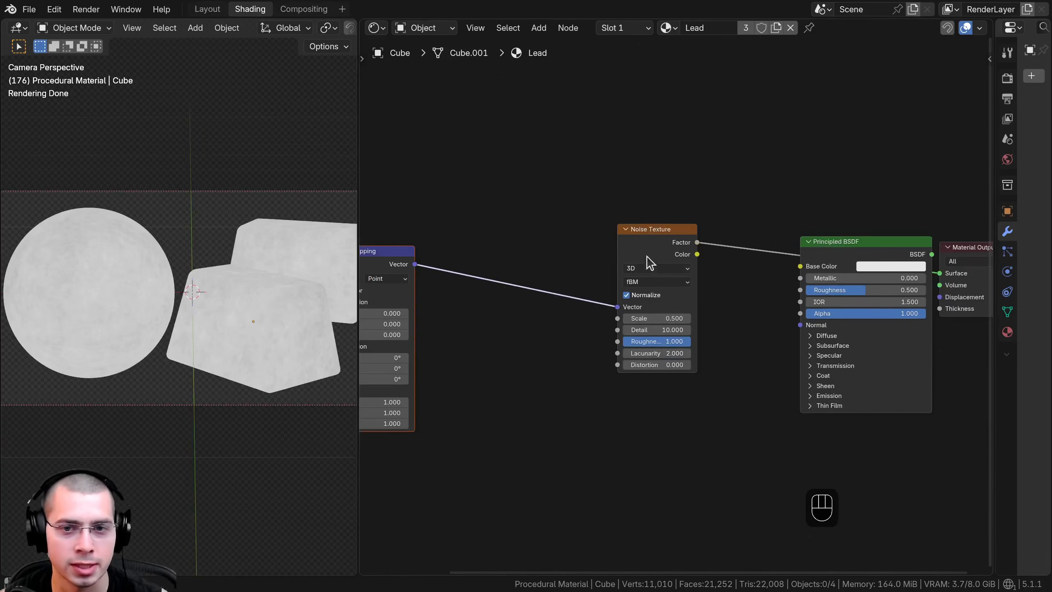
pyautogui.moveTo(647, 256); pyautogui.dragTo(655, 256)
# Insert a Voronoi Texture node between Mapping and the Noise Texture, with its Color output feeding the noise Vector
pyautogui.moveTo(689, 247); pyautogui.dragTo(734, 229, button='middle')
pyautogui.keyDown('shift'); pyautogui.moveTo(82, 280); pyautogui.dragTo(158, 266, button='middle'); pyautogui.keyUp('shift')
pyautogui.scroll(3, 158, 266)
pyautogui.scroll(2, 59, 260)
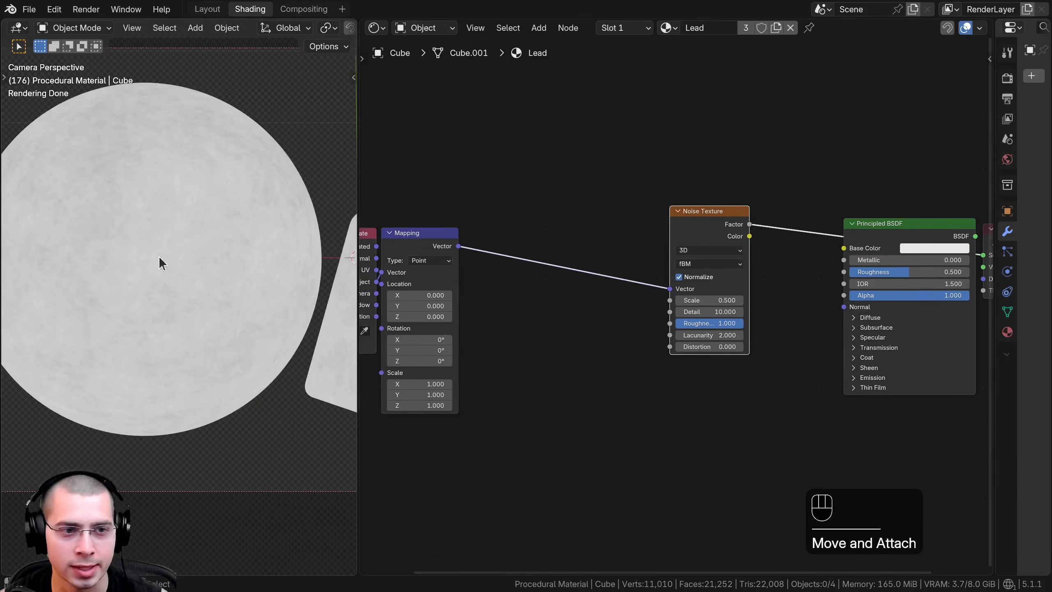
pyautogui.moveTo(544, 262); pyautogui.dragTo(542, 272, button='middle')
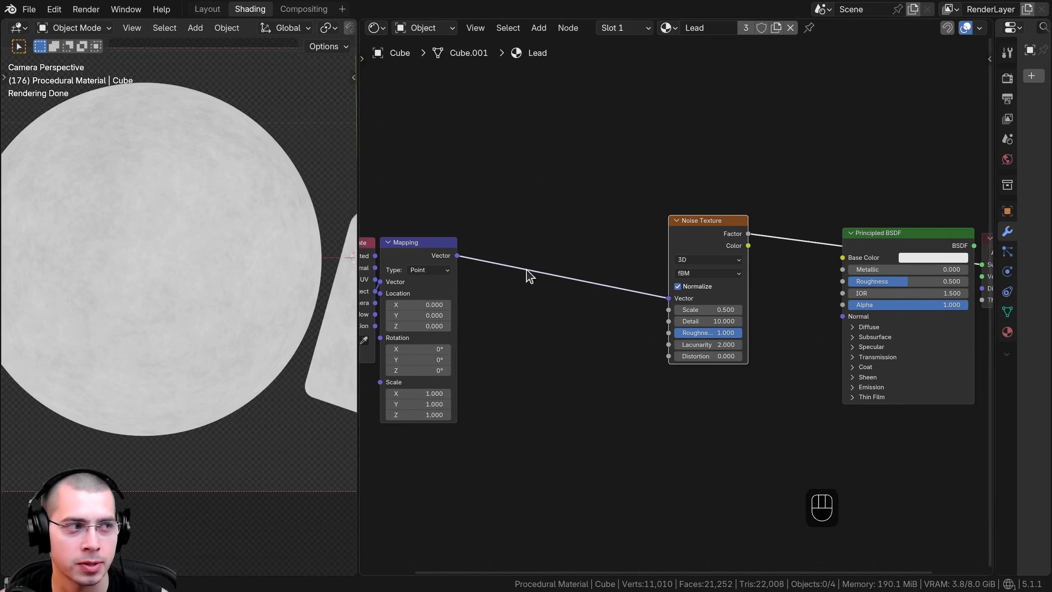
pyautogui.hotkey('shift', 'a')
pyautogui.write('vor')
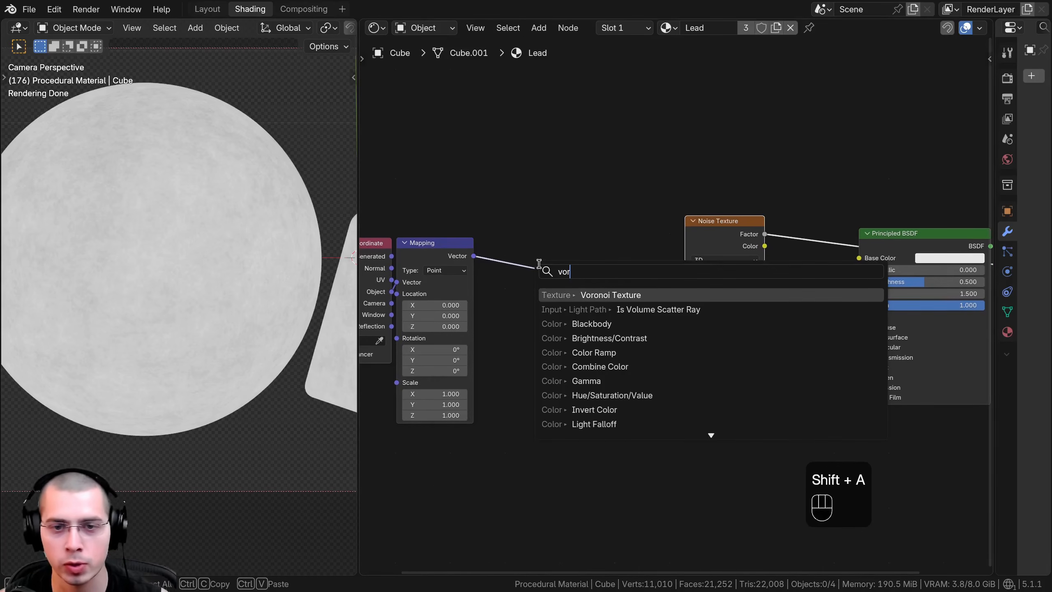
pyautogui.click(583, 295)
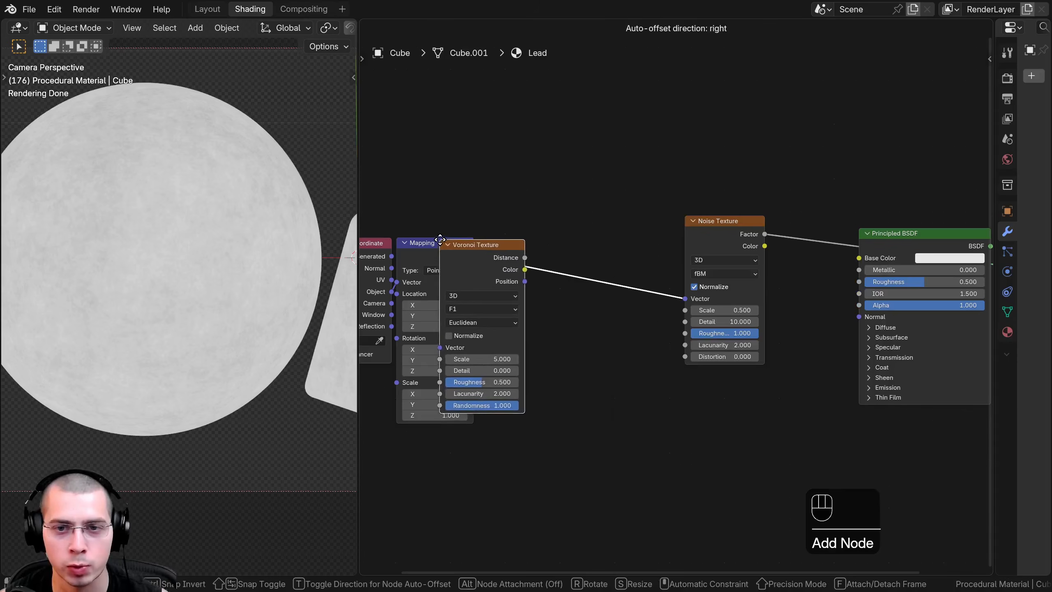
pyautogui.click(525, 222)
pyautogui.moveTo(578, 267); pyautogui.dragTo(559, 255)
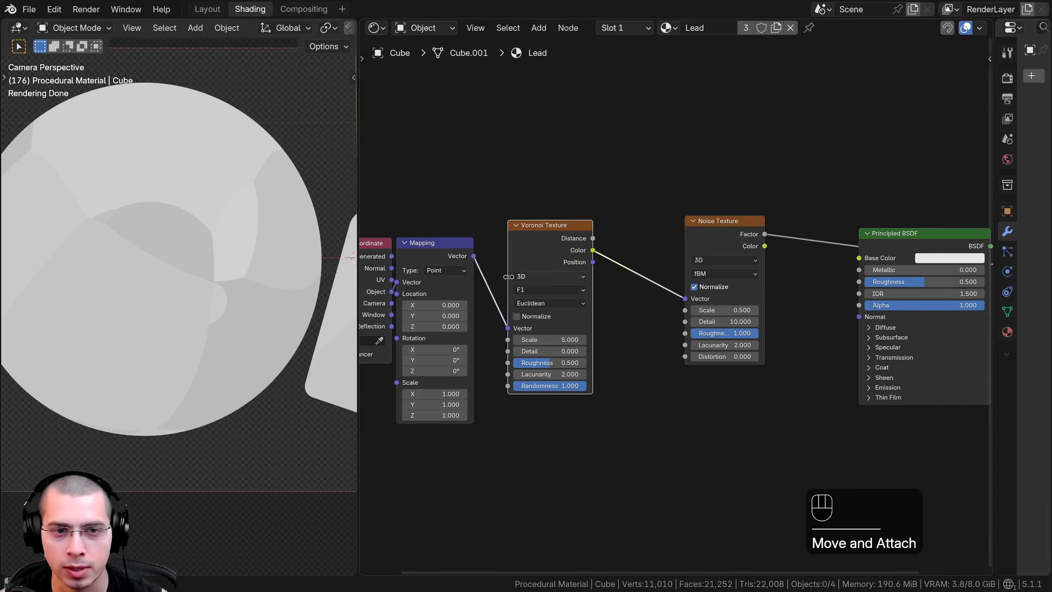
pyautogui.moveTo(588, 251); pyautogui.dragTo(515, 257)
# Change the Voronoi Texture's feature output to Smooth F1
pyautogui.scroll(8, 467, 323)
pyautogui.moveTo(443, 275); pyautogui.dragTo(500, 254, button='middle')
pyautogui.moveTo(495, 217); pyautogui.dragTo(538, 215, button='middle')
pyautogui.scroll(2, 86, 205)
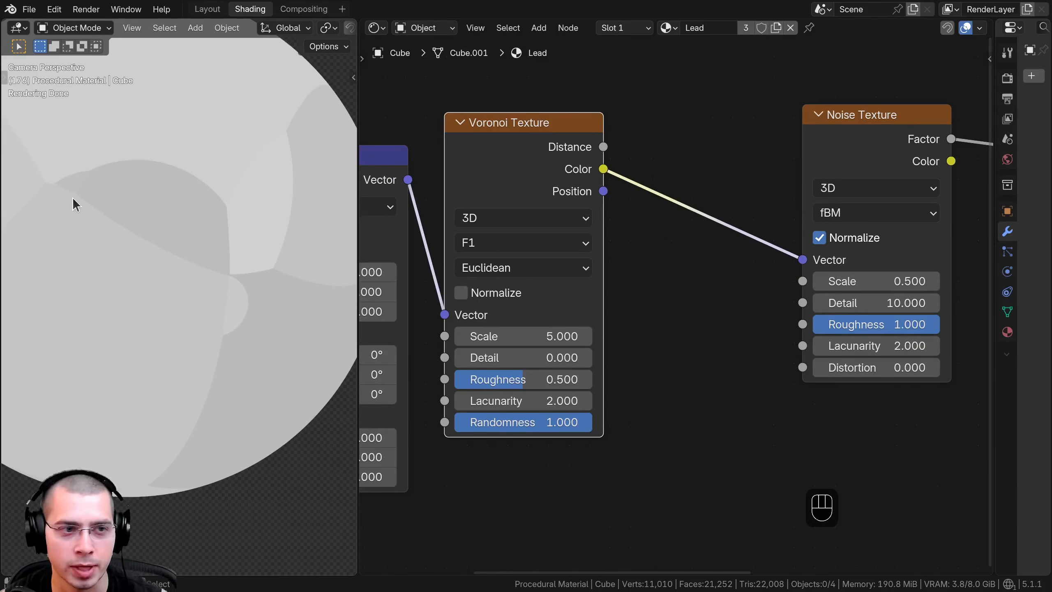
pyautogui.click(467, 244)
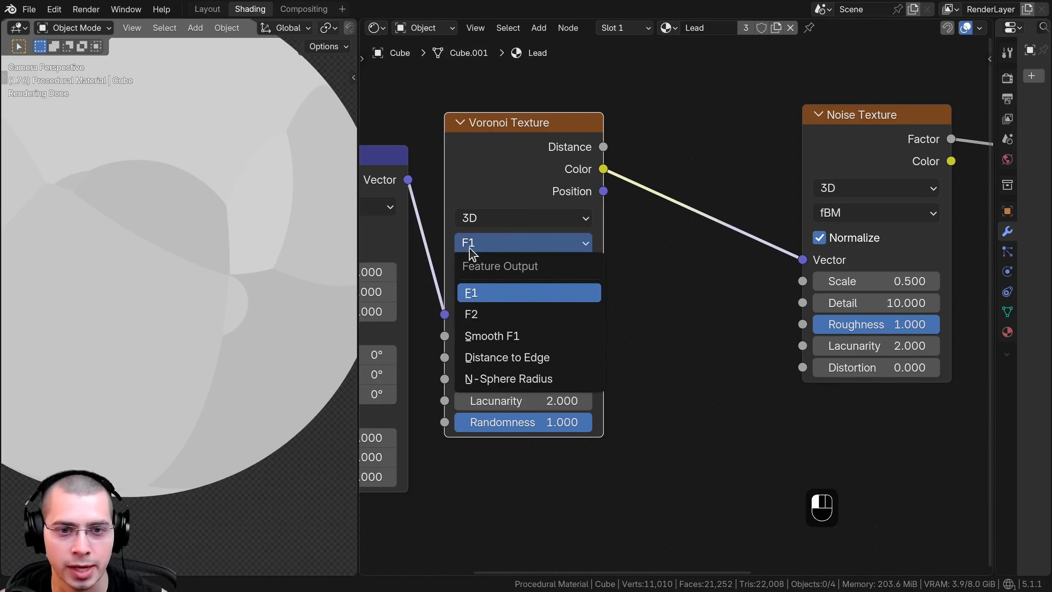
pyautogui.click(509, 335)
pyautogui.scroll(-3, 189, 280)
pyautogui.scroll(-2, 524, 227)
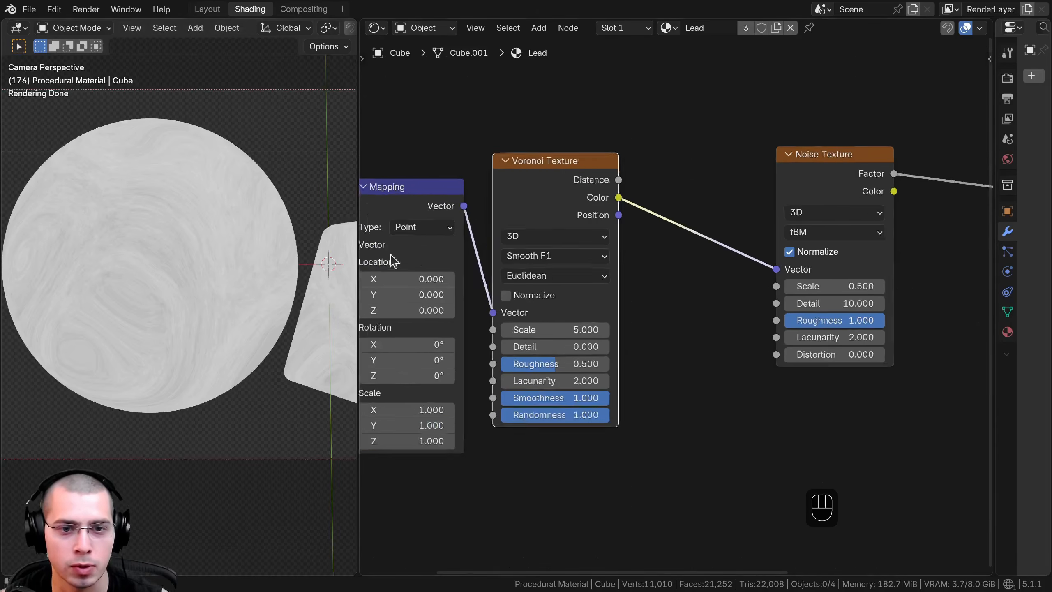
# Set the Voronoi Texture's Scale to 30, Detail to 10 and Roughness to 0.57
pyautogui.click(585, 328)
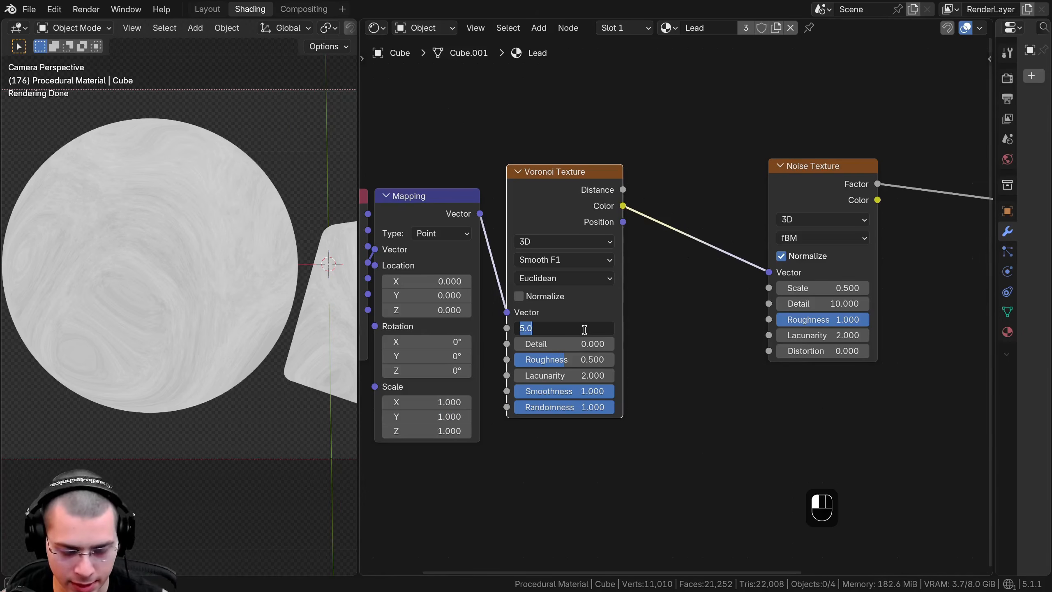
pyautogui.write('30')
pyautogui.press('Return')
pyautogui.click(572, 339)
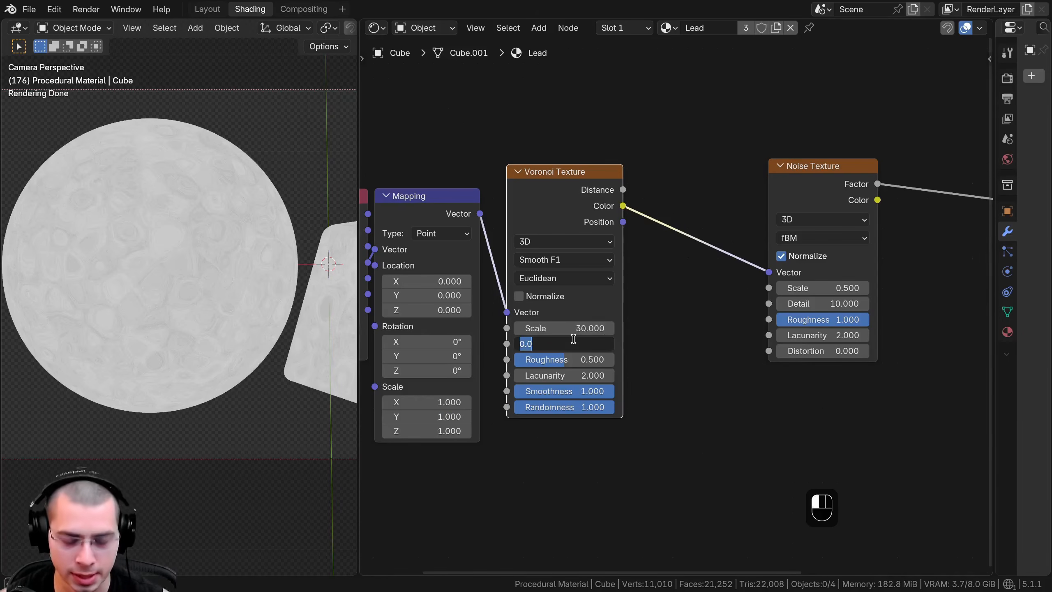
pyautogui.write('10')
pyautogui.press('Return')
pyautogui.click(574, 356)
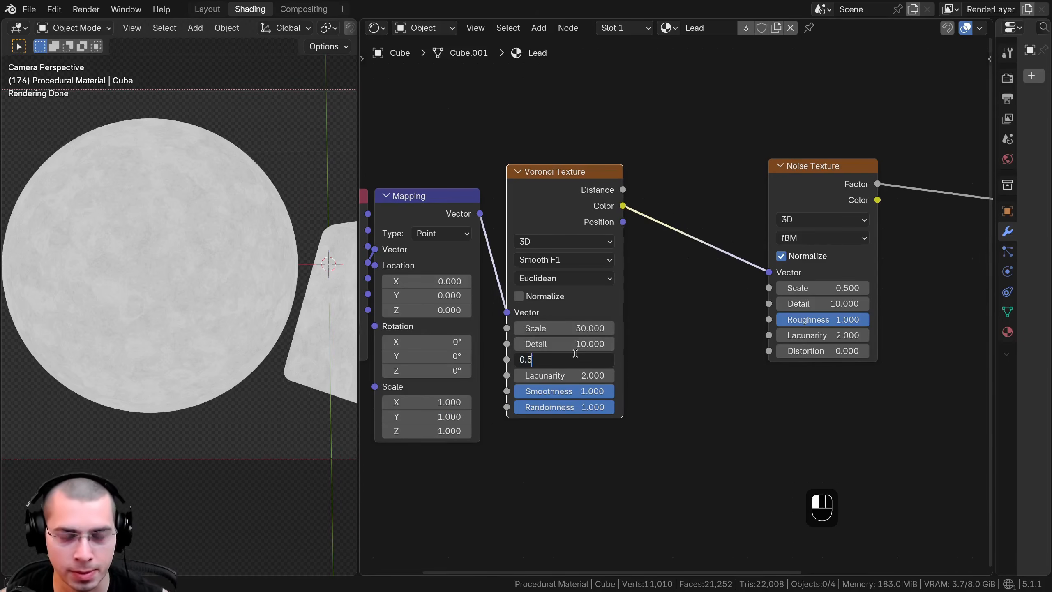
pyautogui.write('0.57')
pyautogui.press('Return')
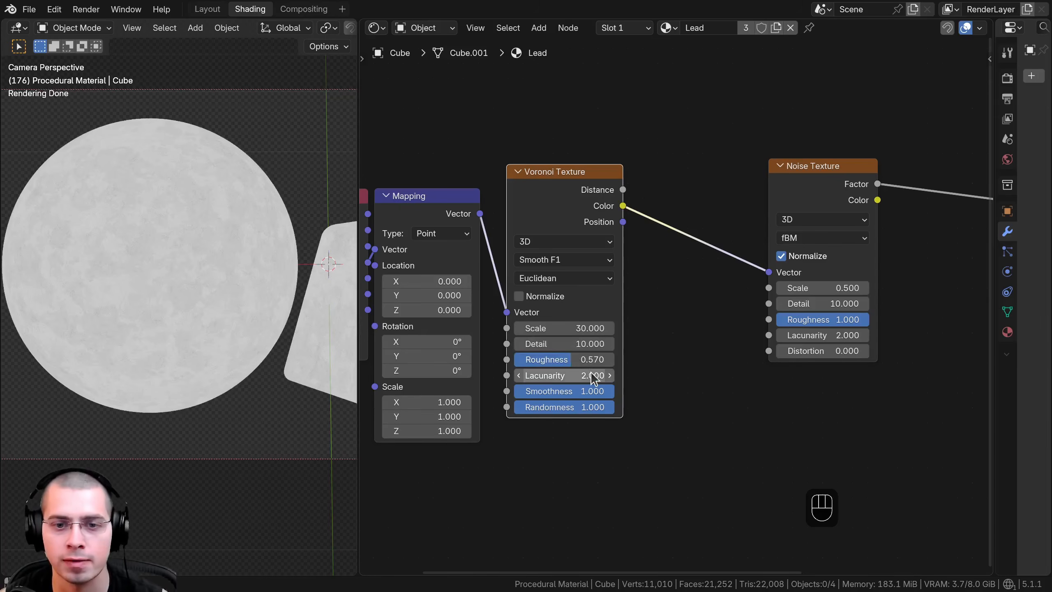
# Insert a Linear Light Mix Color node between the Voronoi Texture's Color output and the Noise Texture's Vector input
pyautogui.scroll(-1, 579, 332)
pyautogui.click(553, 244)
pyautogui.moveTo(613, 250); pyautogui.dragTo(565, 260, button='middle')
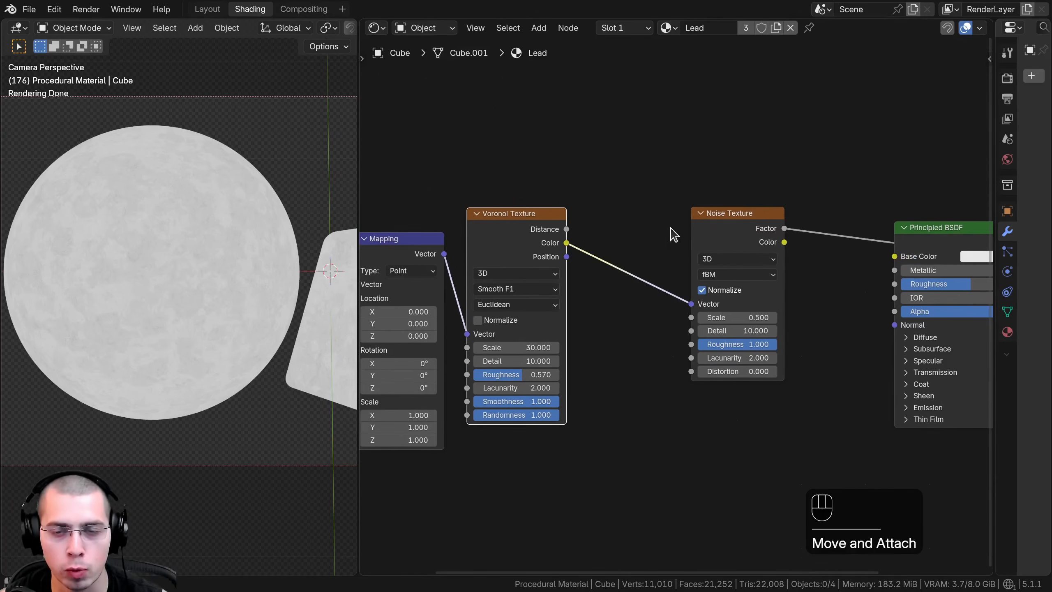
pyautogui.moveTo(715, 216); pyautogui.dragTo(724, 218)
pyautogui.hotkey('shift', 'a')
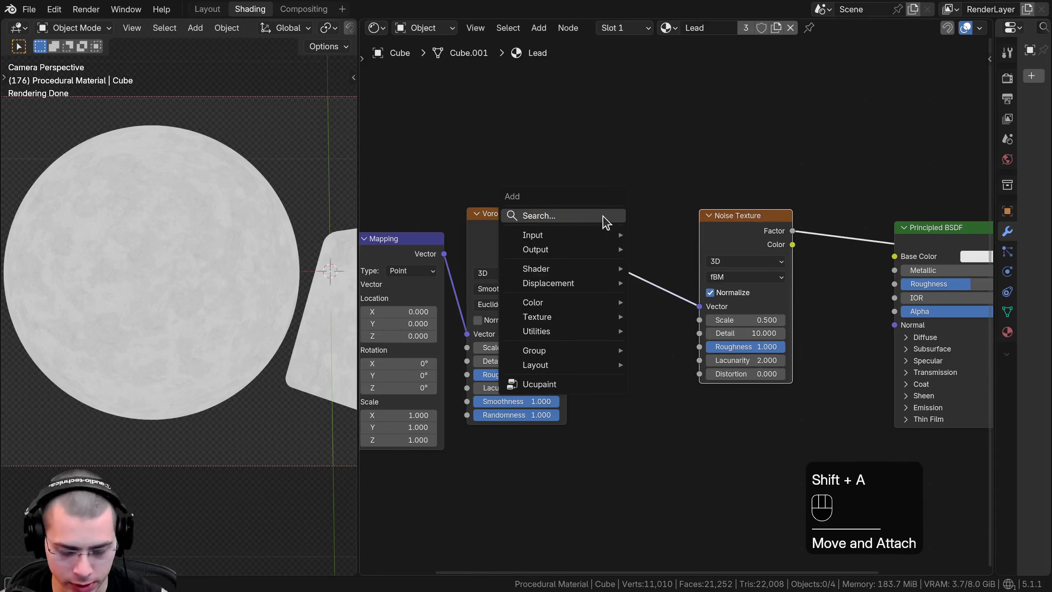
pyautogui.write('linea')
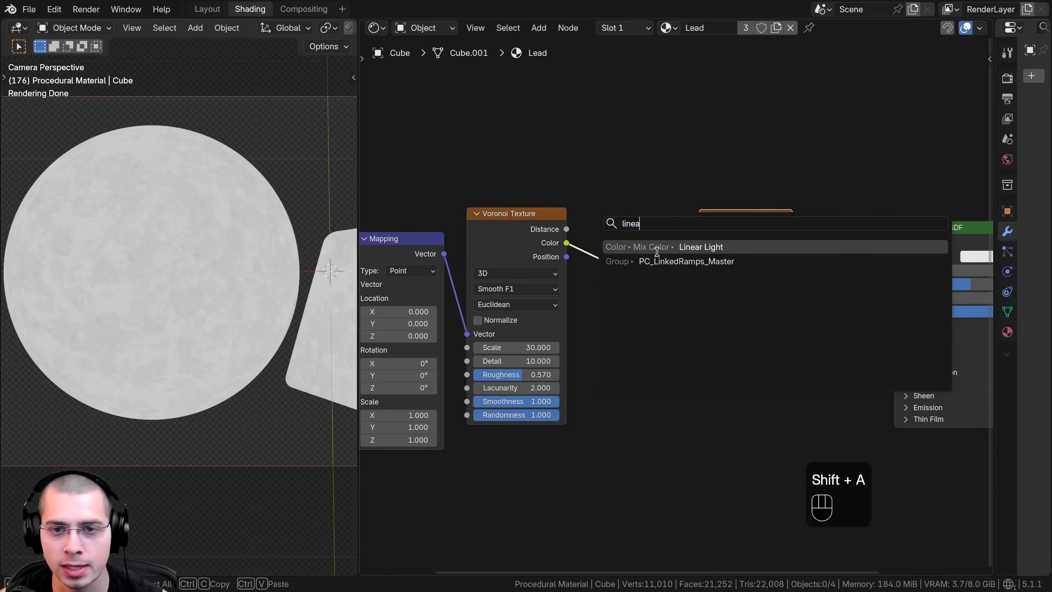
pyautogui.click(663, 247)
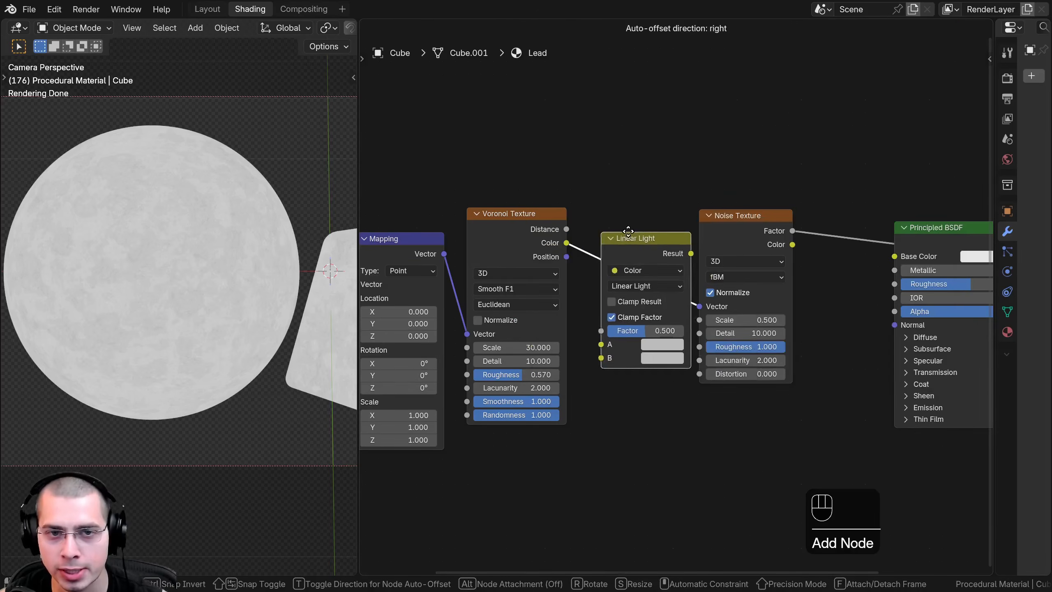
pyautogui.click(647, 229)
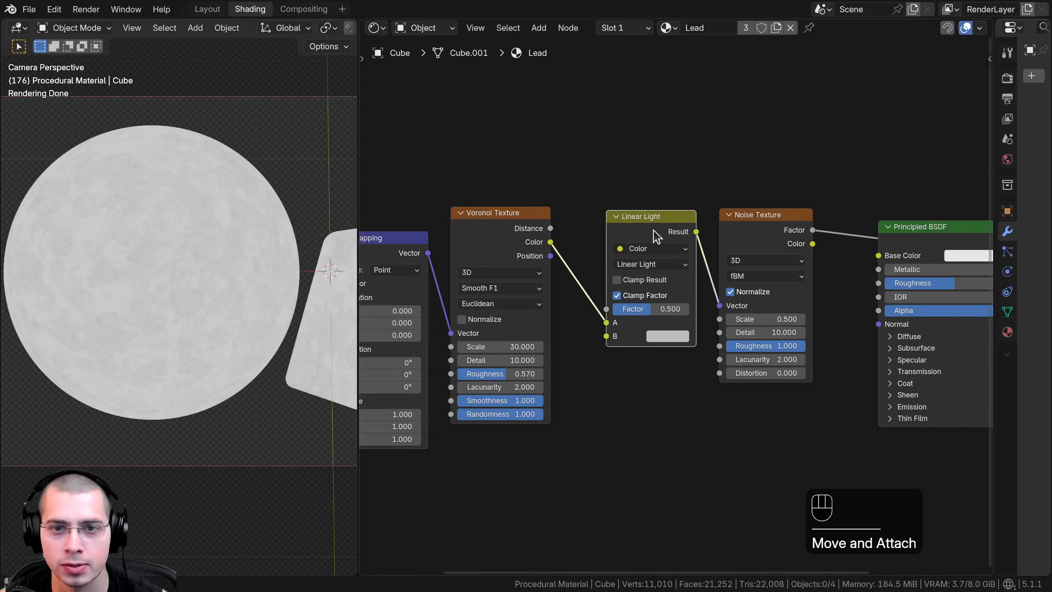
# Feed the Voronoi Texture's Distance into the Linear Light node's B input and the Mapping node's Vector into its A input
pyautogui.scroll(1, 516, 253)
pyautogui.moveTo(530, 218); pyautogui.dragTo(529, 335)
pyautogui.moveTo(480, 216); pyautogui.dragTo(478, 211)
pyautogui.scroll(-3, 450, 226)
pyautogui.moveTo(449, 226); pyautogui.dragTo(577, 216, button='middle')
pyautogui.click(492, 227)
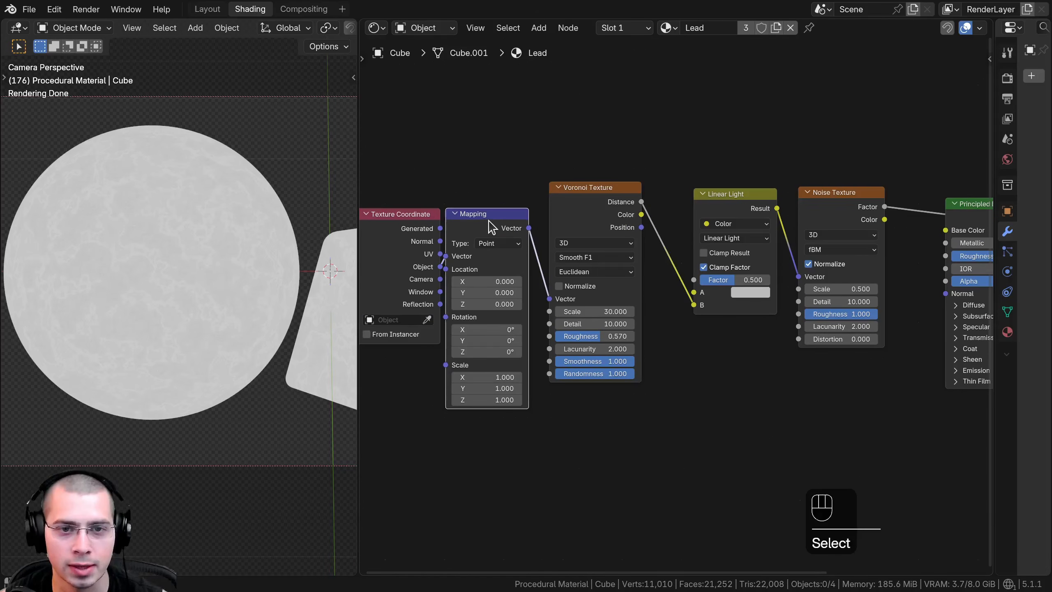
pyautogui.moveTo(529, 228); pyautogui.dragTo(694, 292)
# Set the Linear Light node's Factor to 0.008
pyautogui.moveTo(694, 292); pyautogui.dragTo(637, 322, button='middle')
pyautogui.scroll(2, 687, 293)
pyautogui.moveTo(692, 307); pyautogui.dragTo(648, 306)
pyautogui.scroll(5, 182, 340)
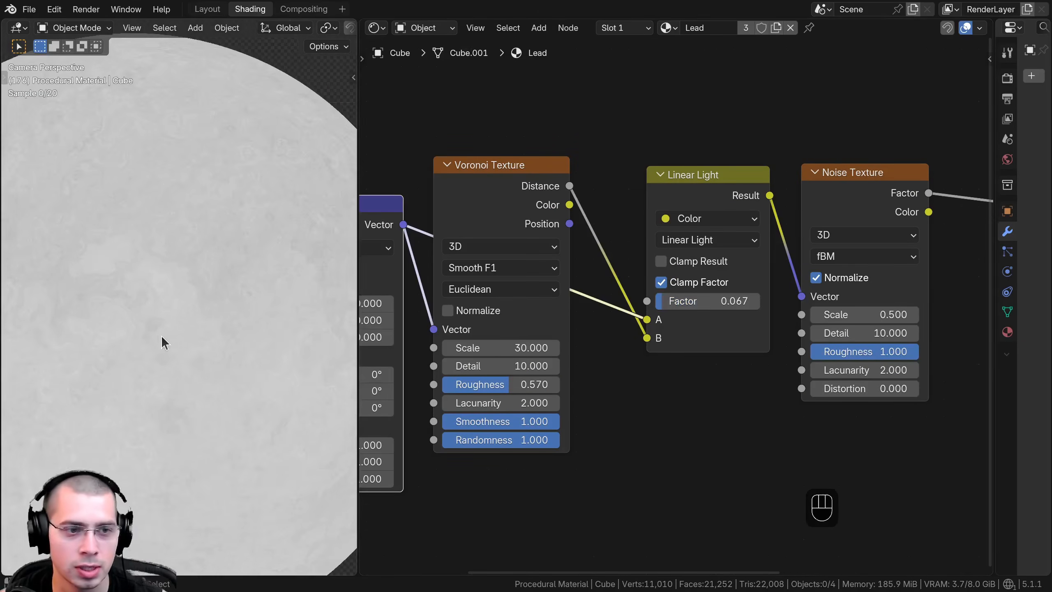
pyautogui.moveTo(716, 304); pyautogui.dragTo(671, 293)
pyautogui.moveTo(685, 308); pyautogui.dragTo(678, 307, button='middle')
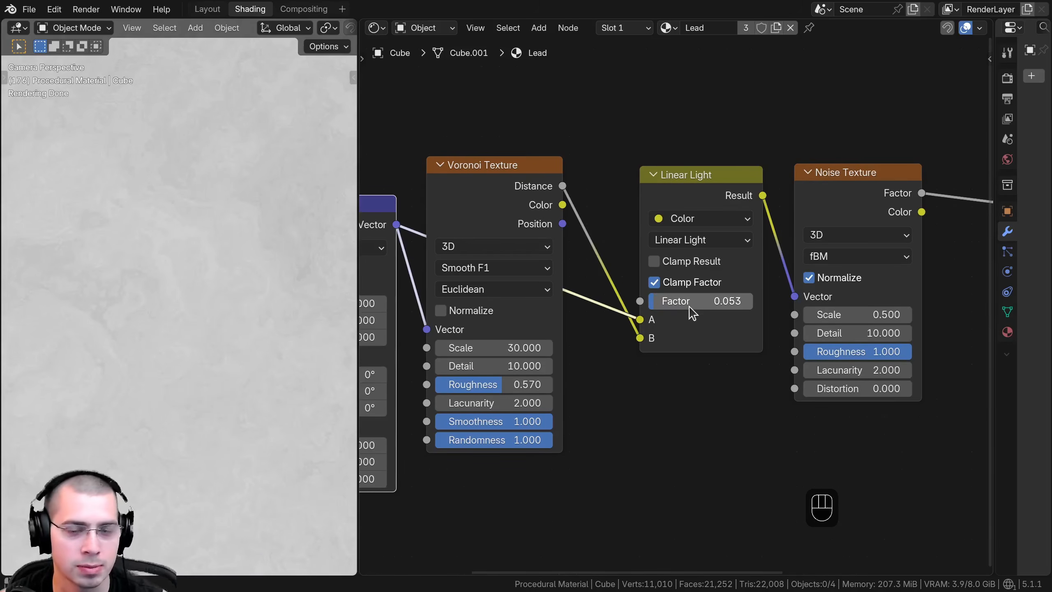
pyautogui.click(685, 301)
pyautogui.write('.')
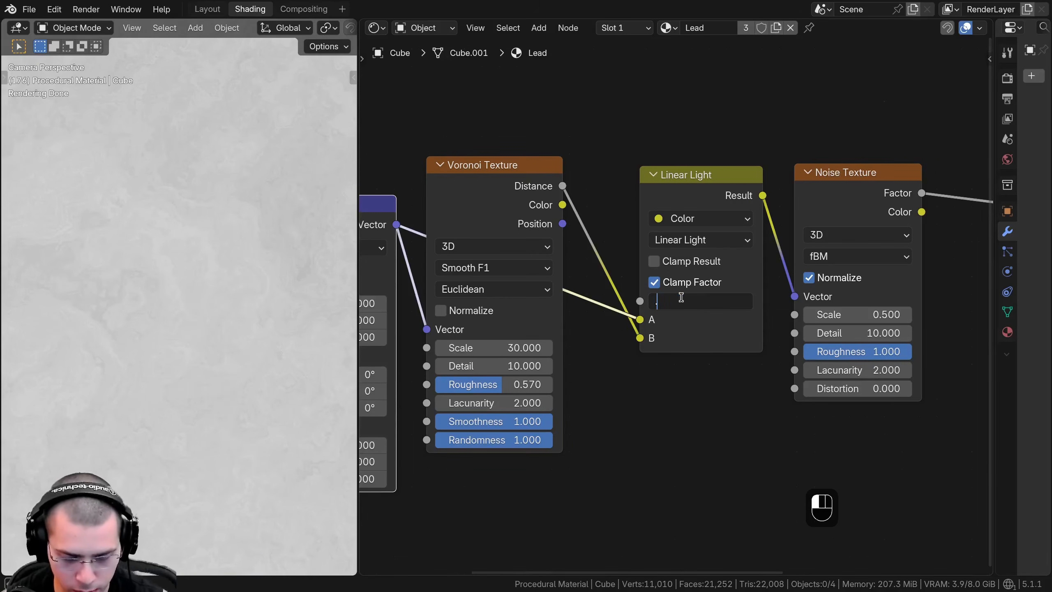
pyautogui.write('008')
pyautogui.press('Return')
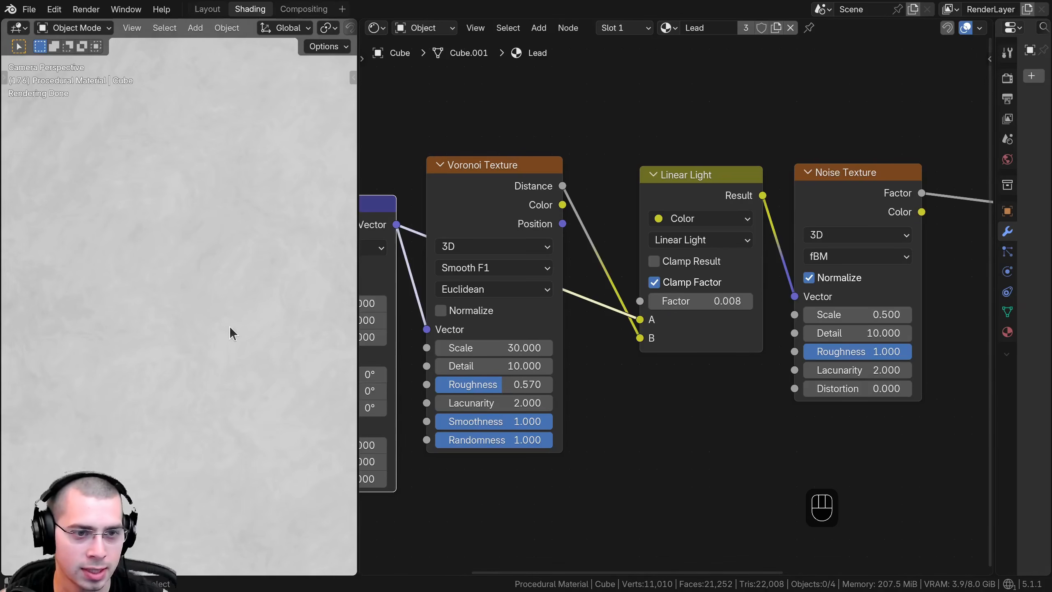
# Space the Texture Coordinate and Mapping nodes away from the Voronoi Texture and join them in a frame labelled Mapping
pyautogui.scroll(-2, 229, 325)
pyautogui.scroll(-2, 579, 235)
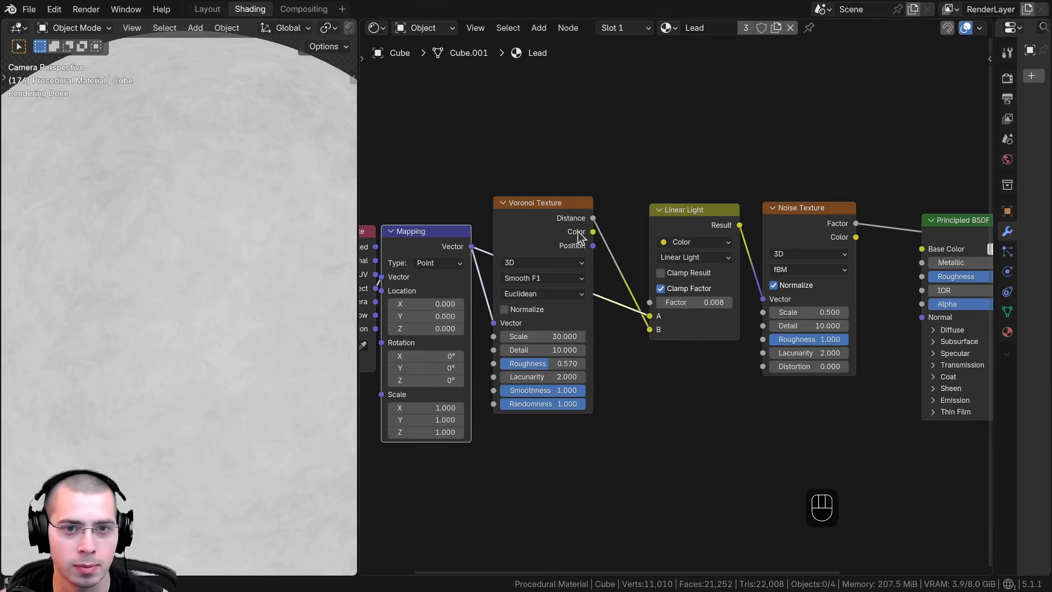
pyautogui.moveTo(575, 228); pyautogui.dragTo(592, 225)
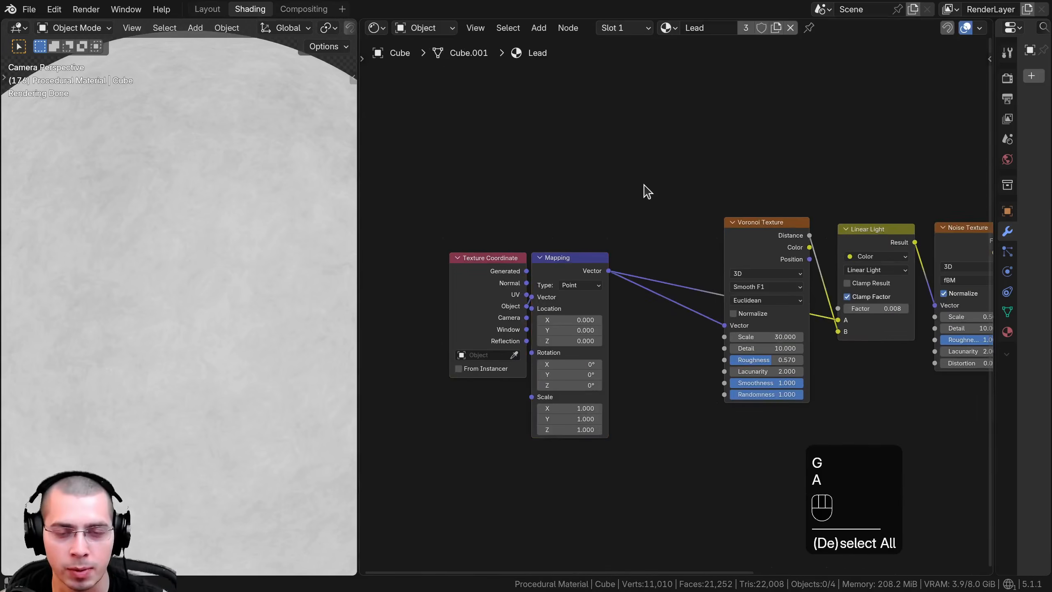
pyautogui.moveTo(645, 190); pyautogui.dragTo(583, 202, button='middle')
pyautogui.scroll(1, 427, 369)
pyautogui.scroll(-3, 636, 379)
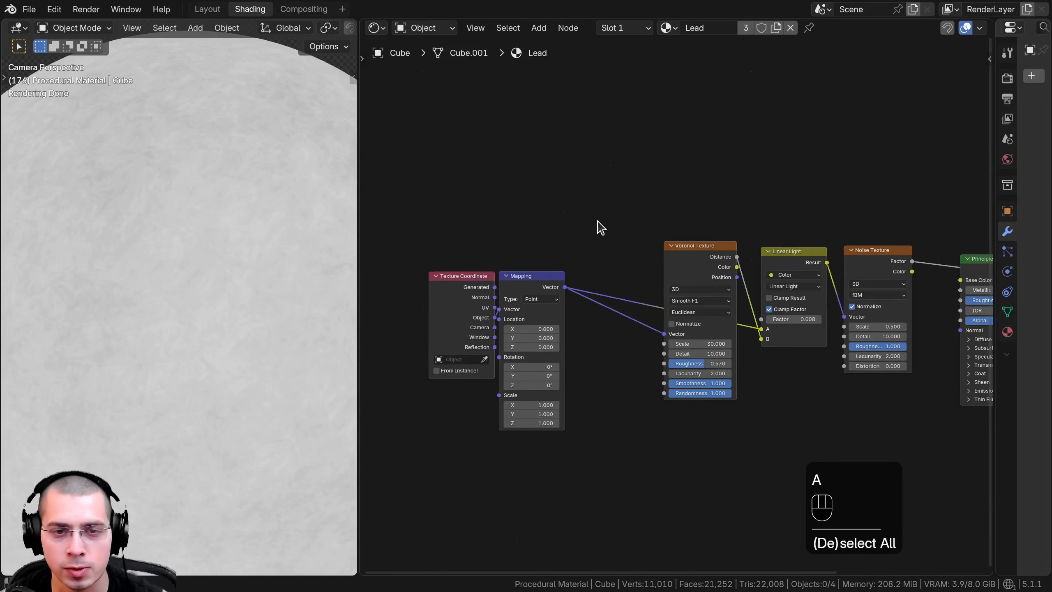
pyautogui.moveTo(596, 207); pyautogui.dragTo(460, 340)
pyautogui.press('g')
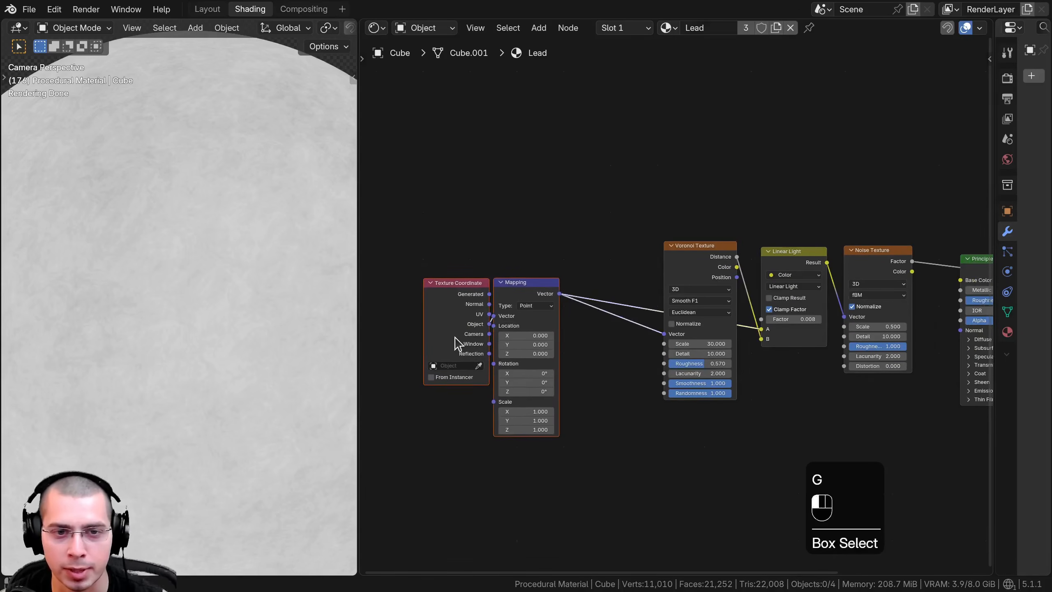
pyautogui.click(504, 307)
pyautogui.press('f')
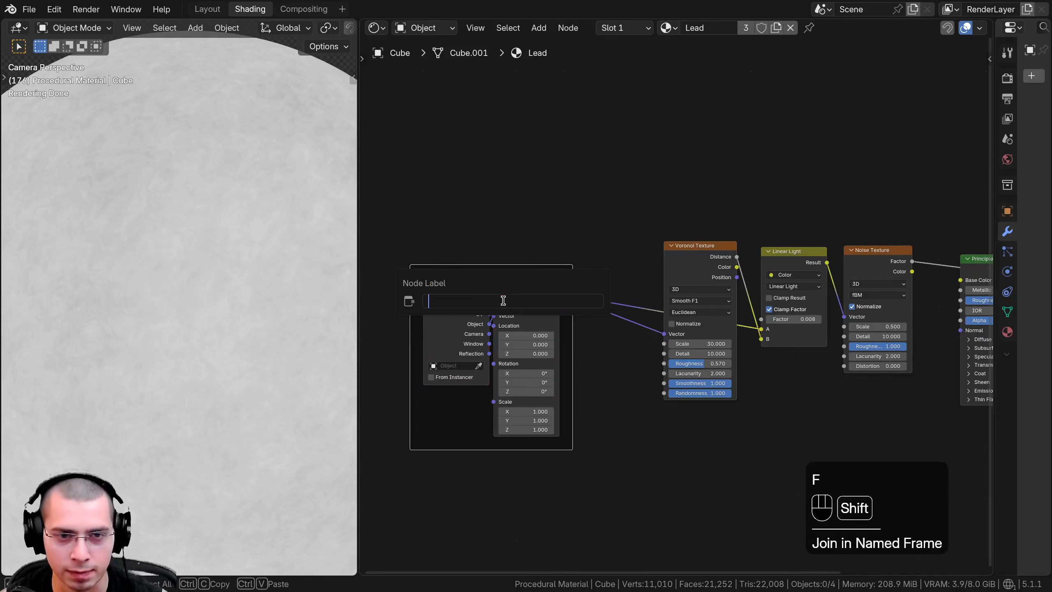
pyautogui.write('Mapping')
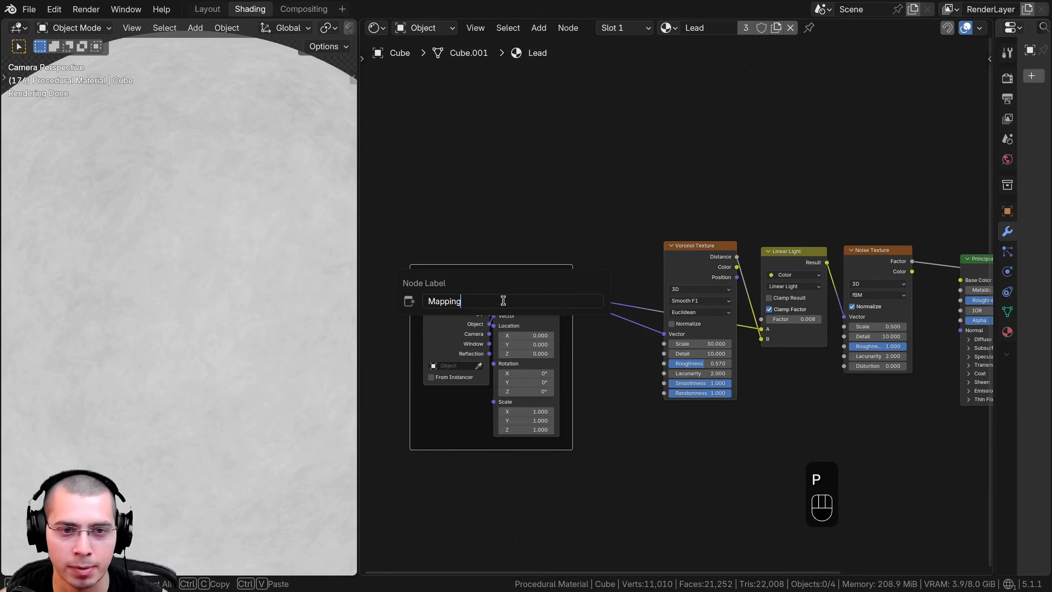
pyautogui.press('Return')
pyautogui.press('a')
# Join the Voronoi Texture, Linear Light and Noise Texture nodes in a frame labelled Texture
pyautogui.moveTo(719, 255); pyautogui.dragTo(551, 309, button='middle')
pyautogui.moveTo(495, 187); pyautogui.dragTo(721, 375)
pyautogui.press('g')
pyautogui.click(630, 274)
pyautogui.write('f')
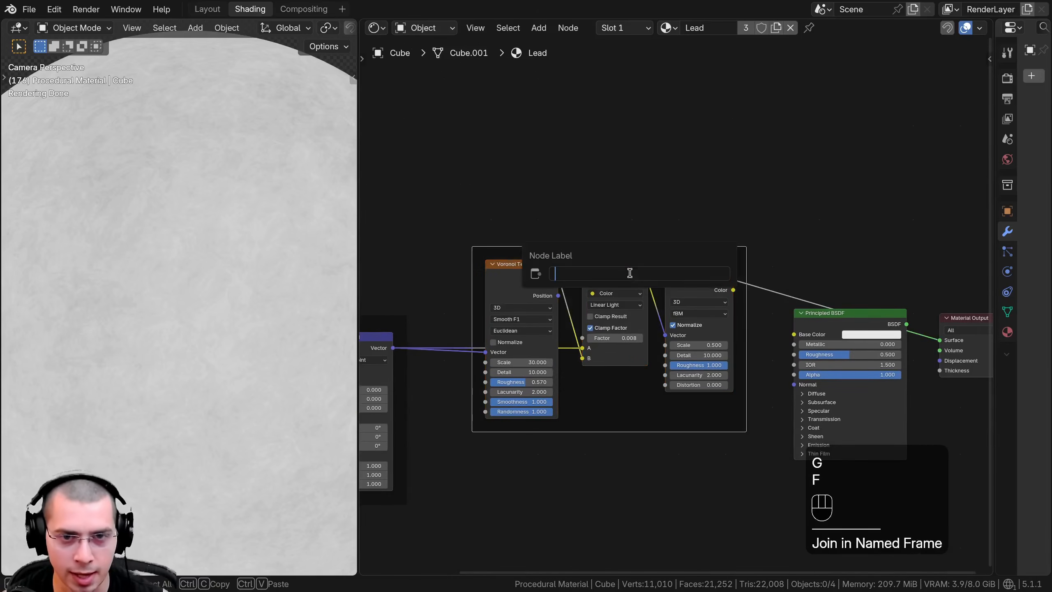
pyautogui.write('Texture')
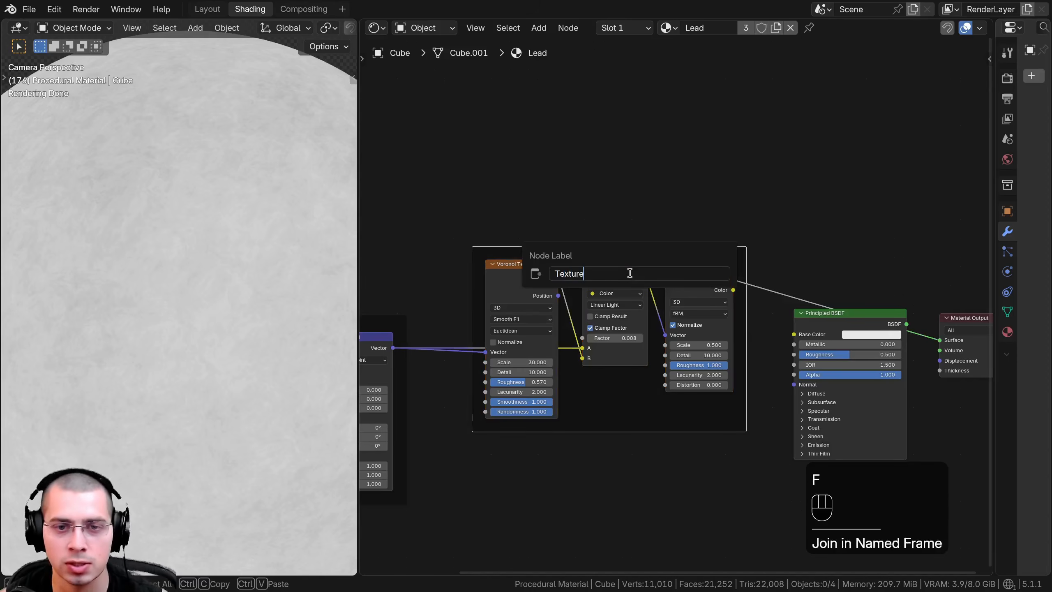
pyautogui.press('Return')
pyautogui.press('a')
pyautogui.moveTo(626, 251); pyautogui.dragTo(614, 249)
# Move the Principled BSDF and Material Output nodes farther from the Texture frame to make room for more nodes
pyautogui.moveTo(834, 288); pyautogui.dragTo(691, 290, button='middle')
pyautogui.moveTo(697, 268); pyautogui.dragTo(823, 360)
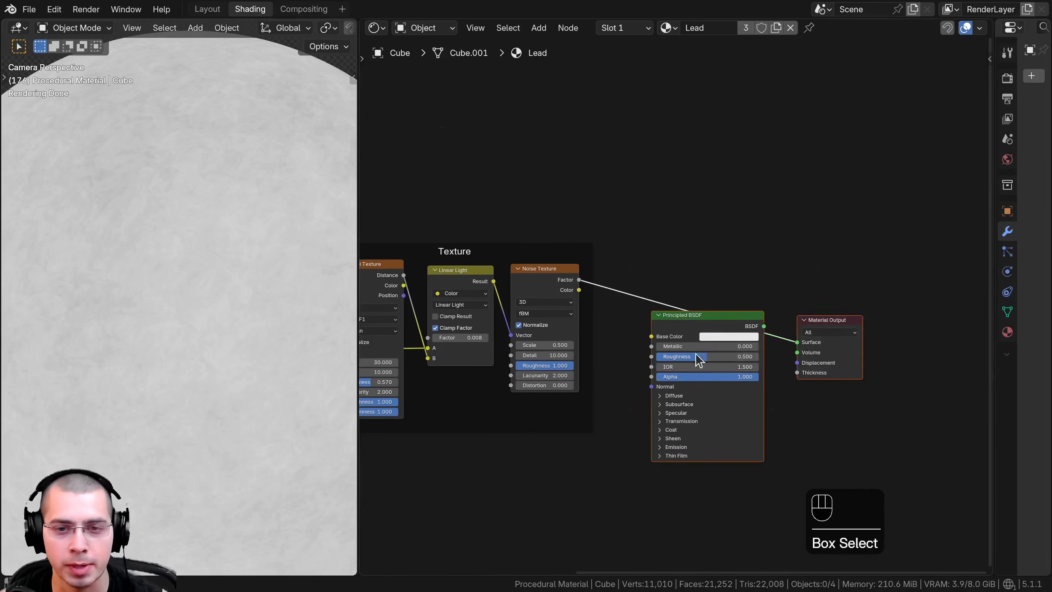
pyautogui.press('g')
pyautogui.click(825, 342)
pyautogui.scroll(1, 713, 352)
pyautogui.press('a')
# Connect the Noise Texture's Factor to the Principled BSDF's Base Color and link the BSDF to the Material Output's Surface
pyautogui.click(487, 262)
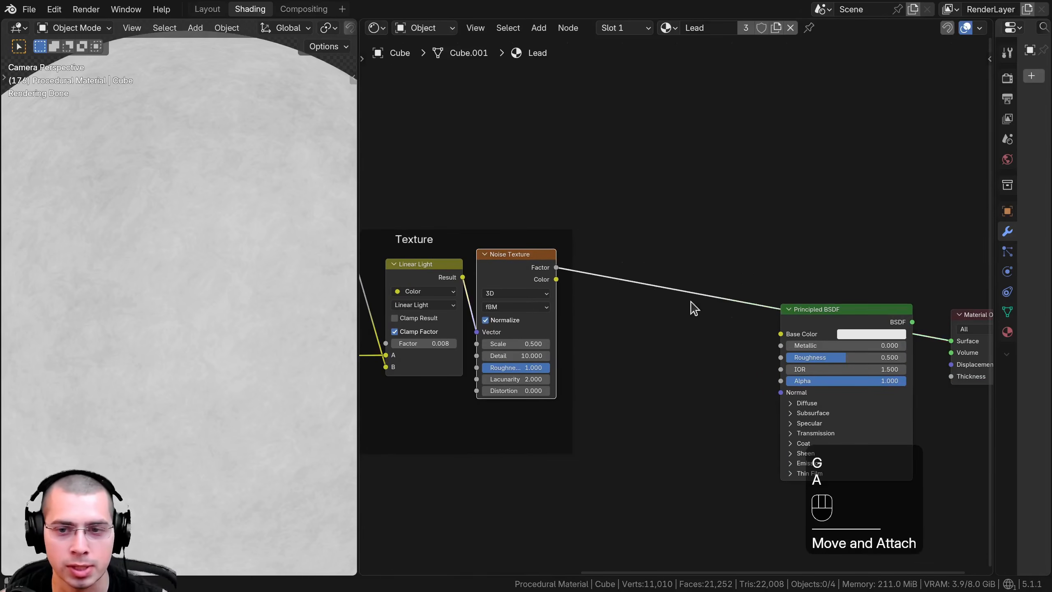
pyautogui.moveTo(554, 266); pyautogui.dragTo(780, 334)
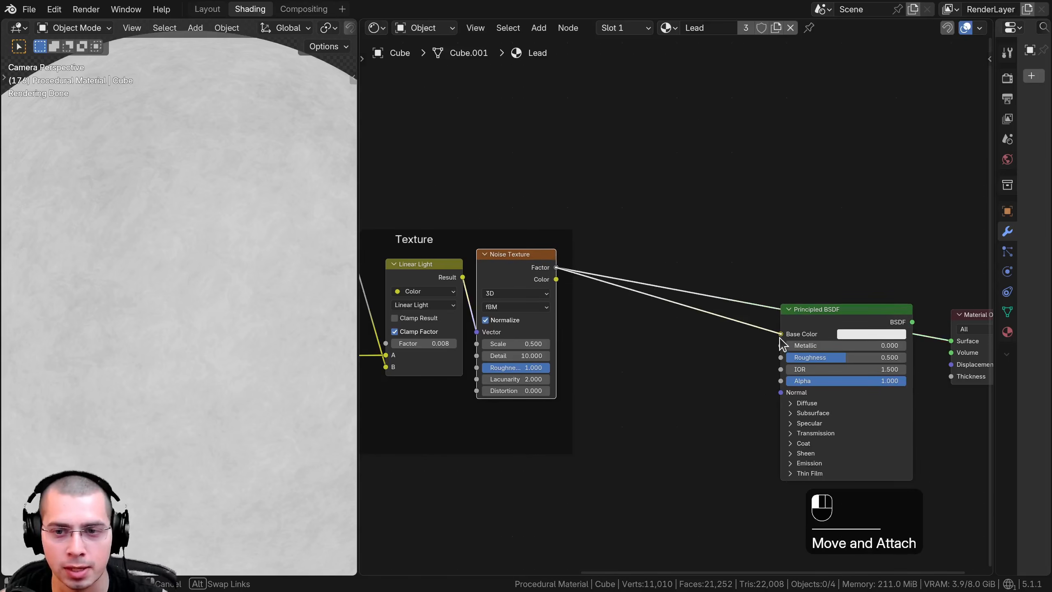
pyautogui.keyDown('ctrl'); pyautogui.keyDown('shift'); pyautogui.click(858, 319); pyautogui.keyUp('shift'); pyautogui.keyUp('ctrl')
pyautogui.moveTo(859, 322); pyautogui.dragTo(796, 333, button='middle')
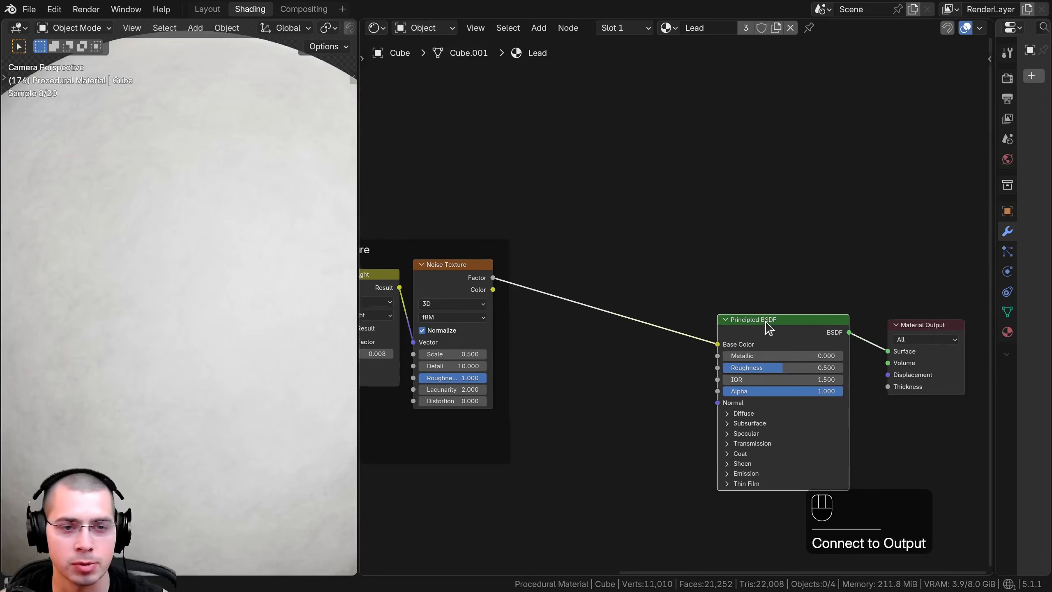
# Insert a Mix Color node before the Principled BSDF's Base Color, with the Noise Texture's Factor driving the Mix node's Factor input
pyautogui.moveTo(641, 233); pyautogui.dragTo(652, 235, button='middle')
pyautogui.hotkey('shift', 'a')
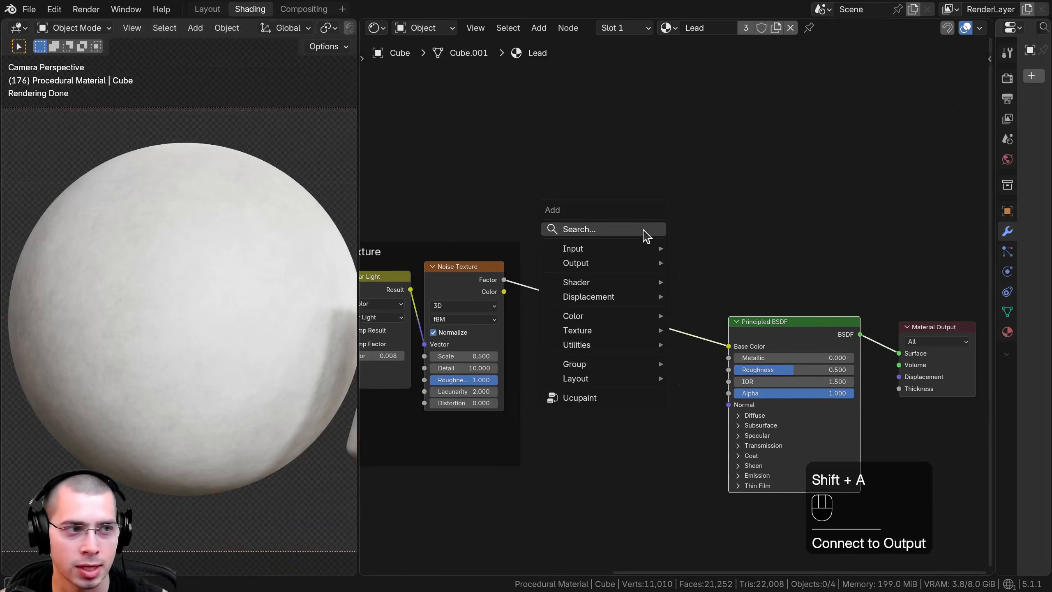
pyautogui.write('mi')
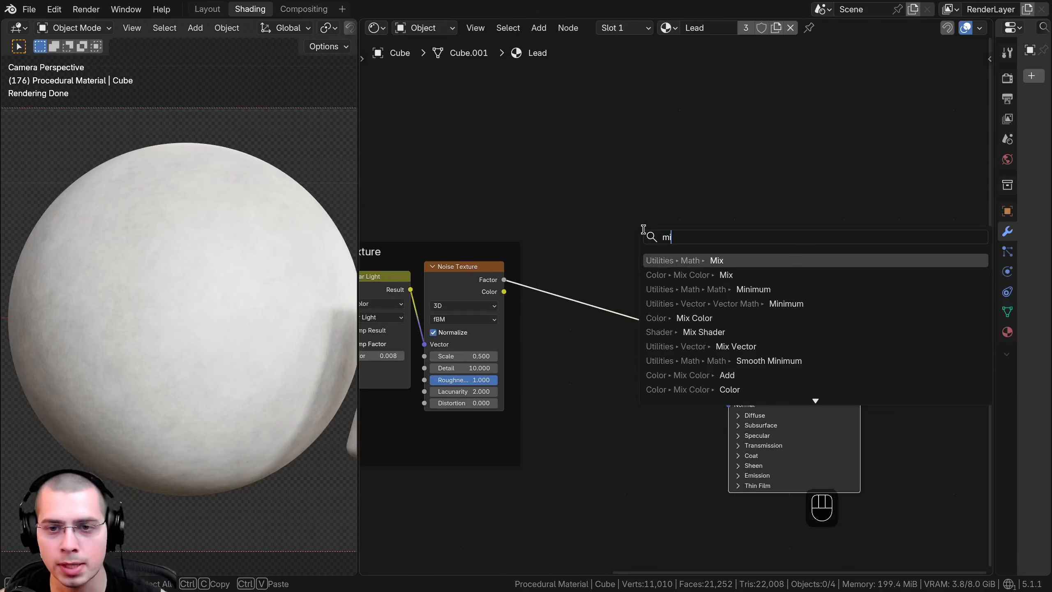
pyautogui.click(673, 260)
pyautogui.click(654, 267)
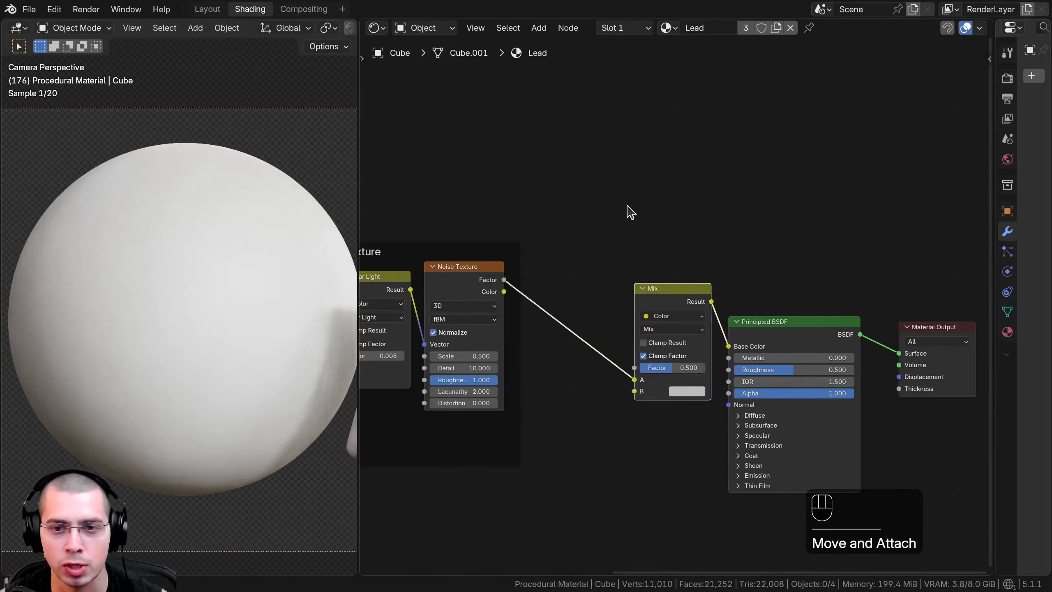
pyautogui.press('g')
pyautogui.click(926, 358)
pyautogui.press('a')
pyautogui.moveTo(721, 266); pyautogui.dragTo(704, 261)
pyautogui.scroll(4, 677, 306)
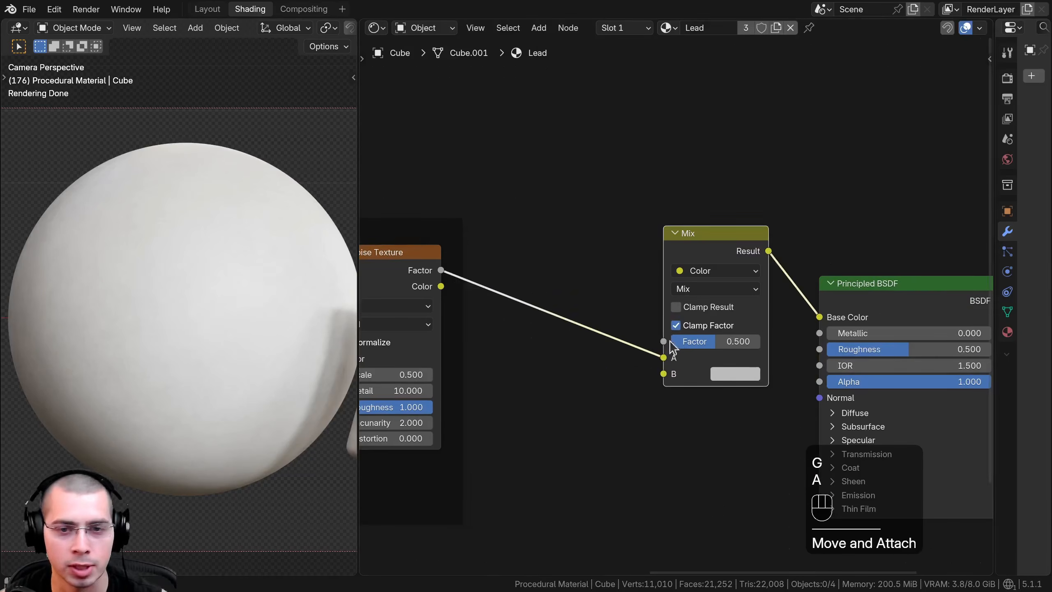
pyautogui.moveTo(664, 357)
pyautogui.mouseDown()
pyautogui.moveTo(615, 341)
pyautogui.moveTo(663, 341)
pyautogui.mouseUp()
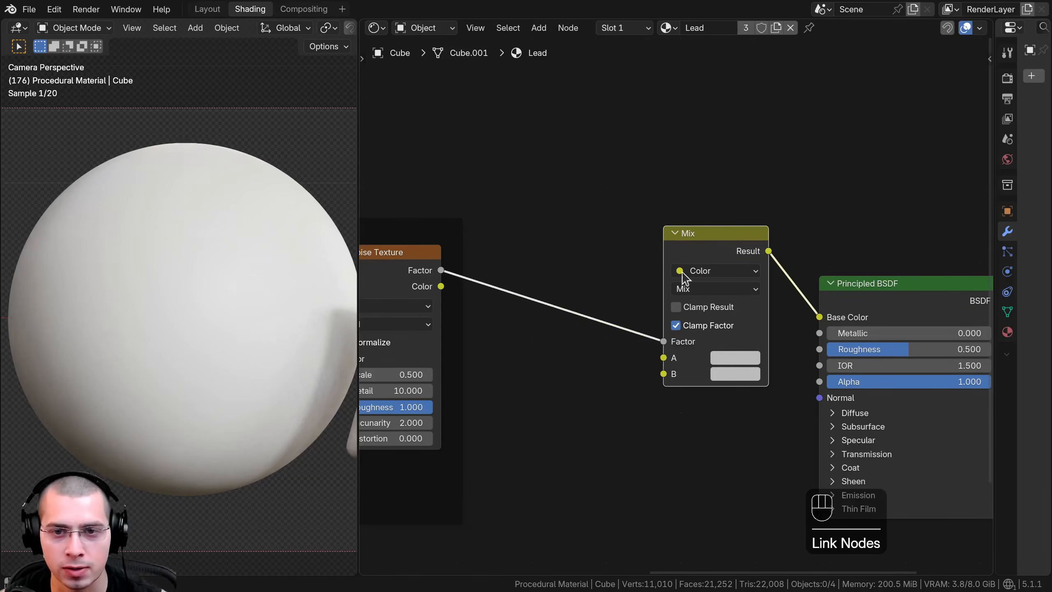
pyautogui.moveTo(679, 226); pyautogui.dragTo(634, 196)
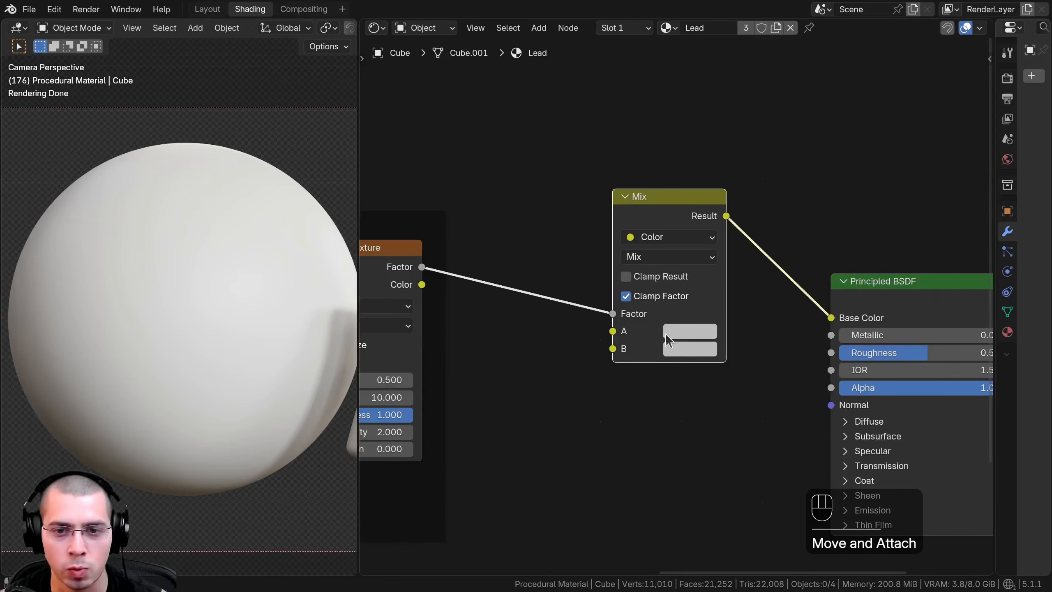
# Set the Mix node's color A to dark grey #2C2C2CFF and color B to light grey #ADADADFF
pyautogui.scroll(1, 662, 337)
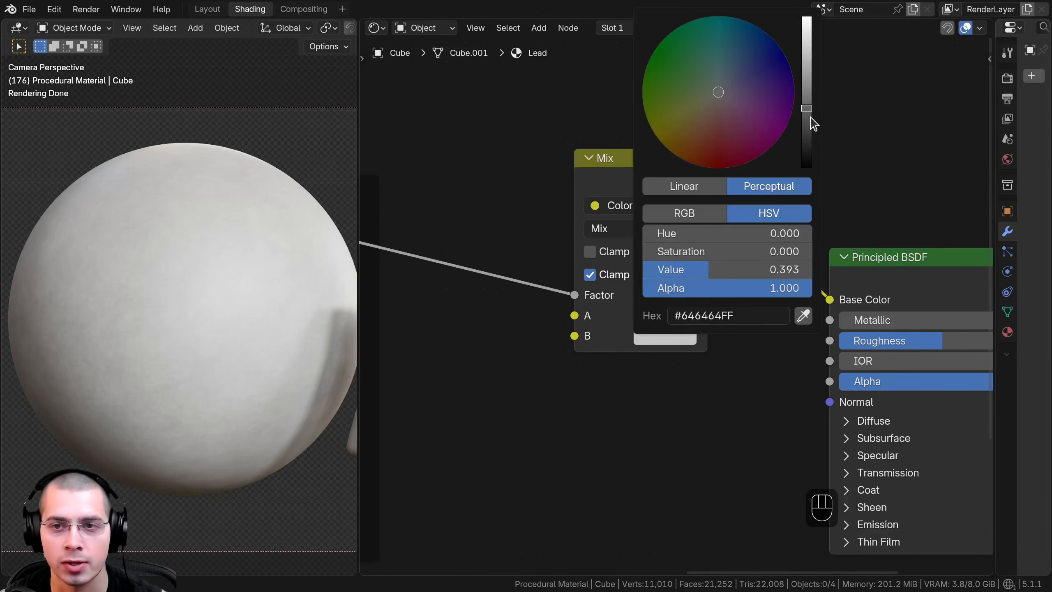
pyautogui.moveTo(806, 113); pyautogui.dragTo(806, 133)
pyautogui.click(650, 335)
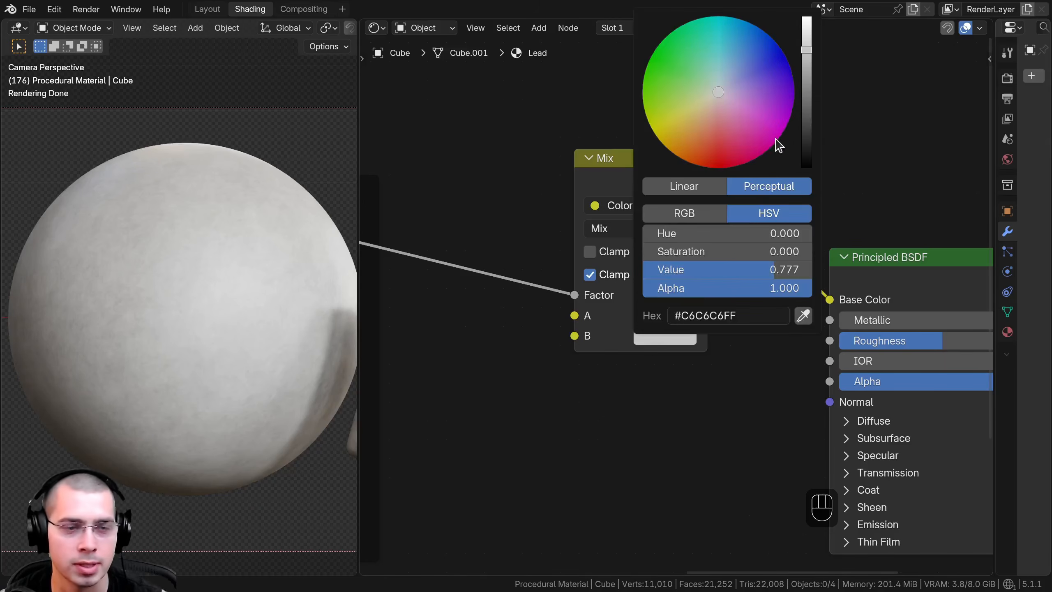
pyautogui.moveTo(806, 50); pyautogui.dragTo(806, 72)
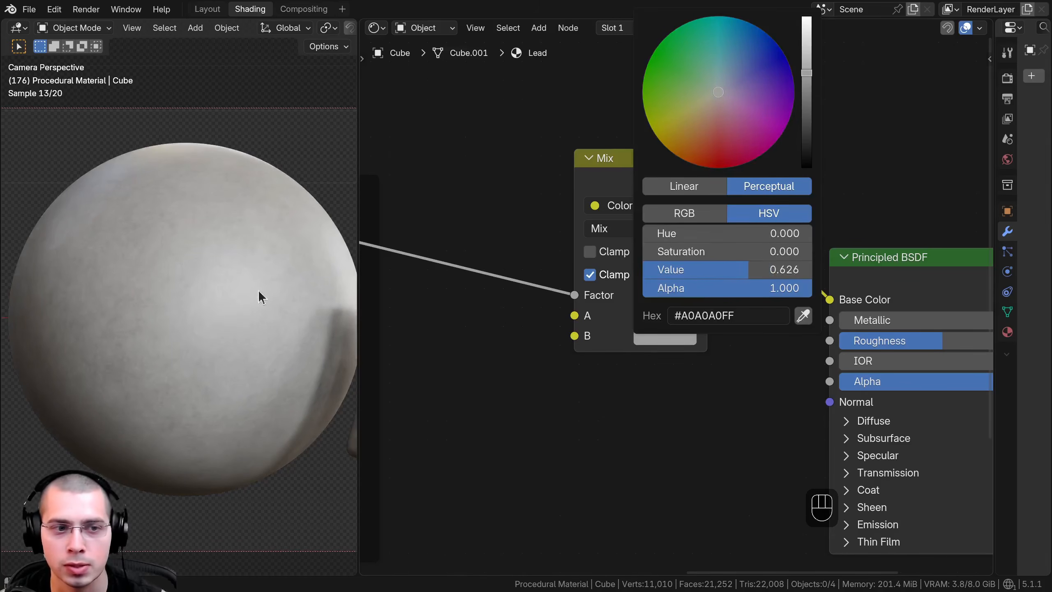
pyautogui.moveTo(630, 335); pyautogui.dragTo(632, 383, button='middle')
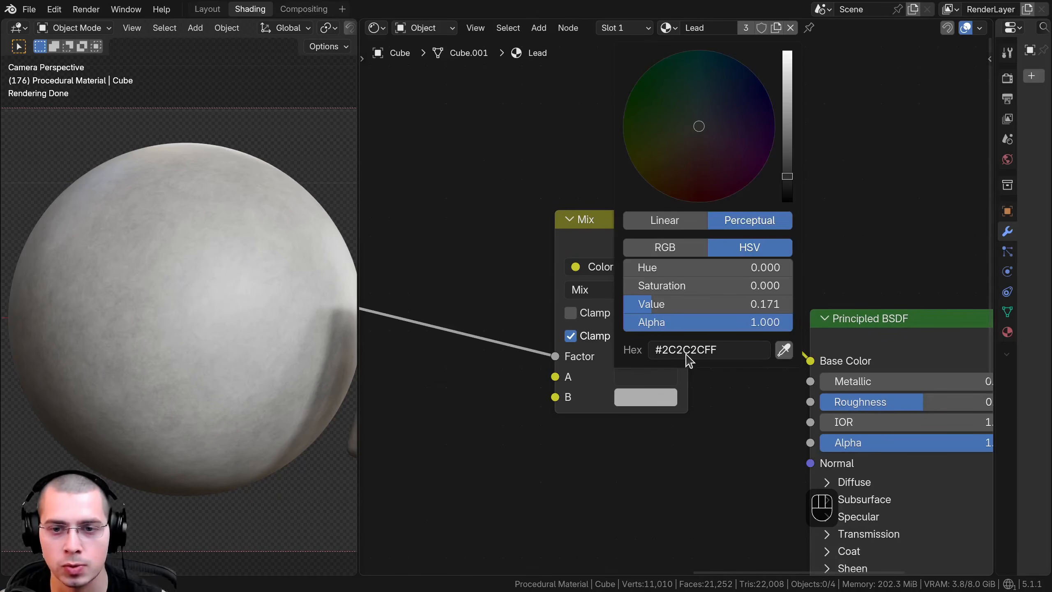
pyautogui.click(632, 399)
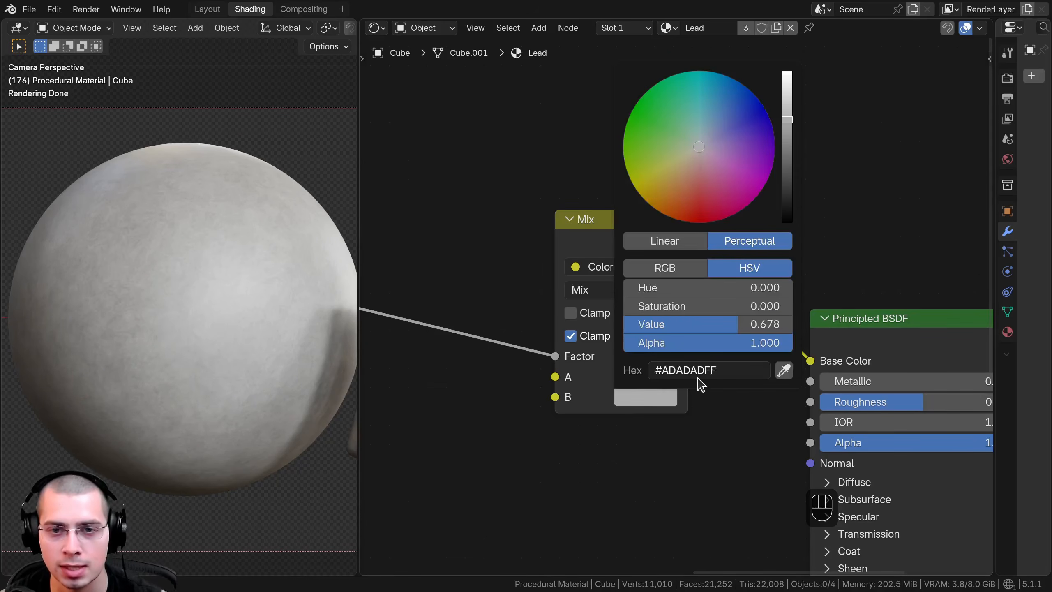
# Reposition the Mix node and set the Principled BSDF's Metallic to 1.000 and Roughness to 0.379
pyautogui.scroll(-2, 572, 375)
pyautogui.moveTo(634, 240); pyautogui.dragTo(598, 215)
pyautogui.moveTo(715, 328); pyautogui.dragTo(622, 287, button='middle')
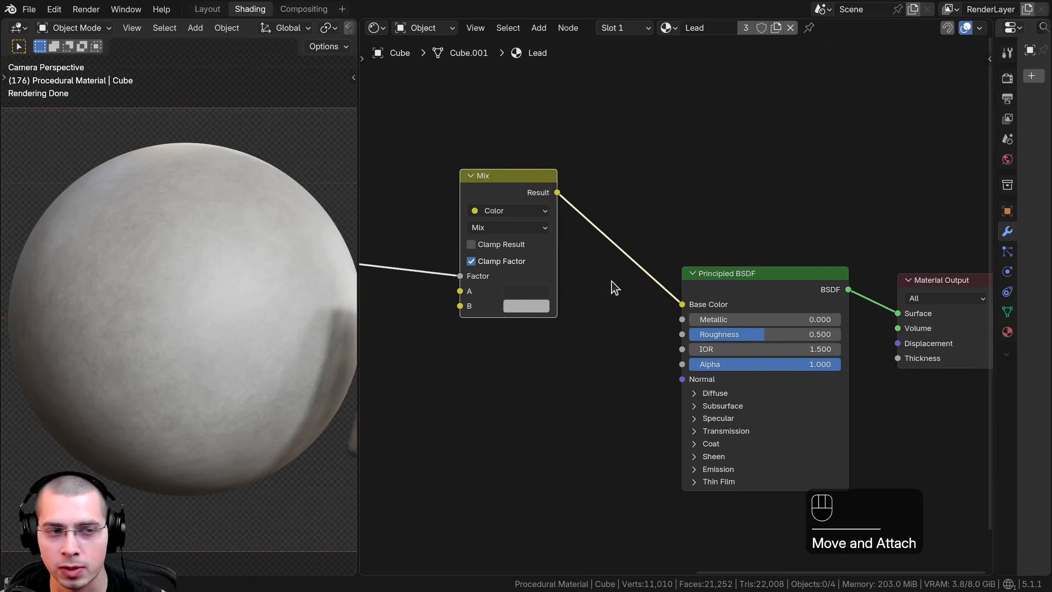
pyautogui.moveTo(697, 322); pyautogui.dragTo(833, 321)
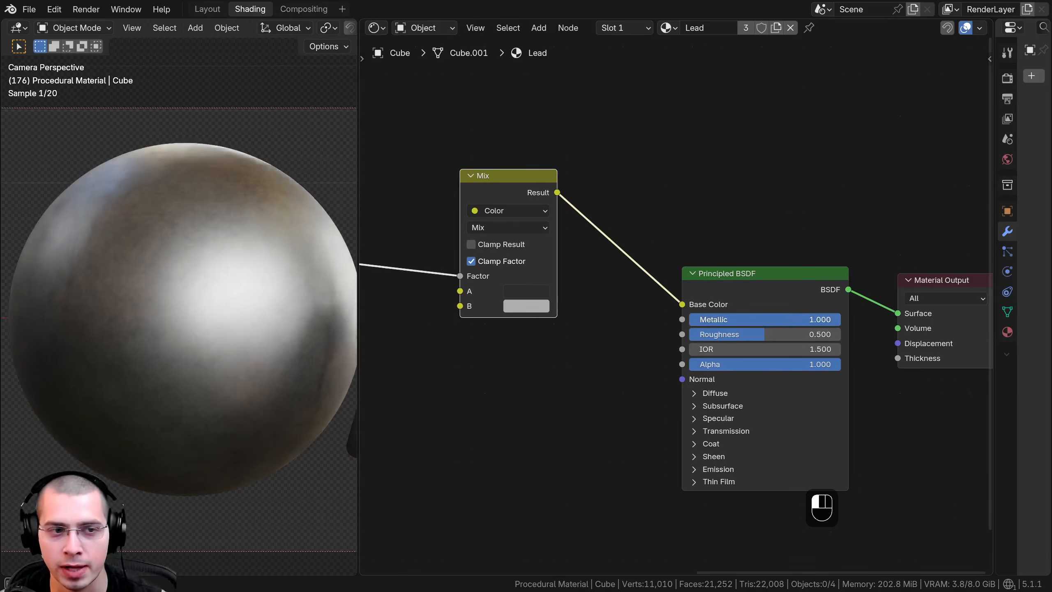
pyautogui.moveTo(765, 334); pyautogui.dragTo(746, 334)
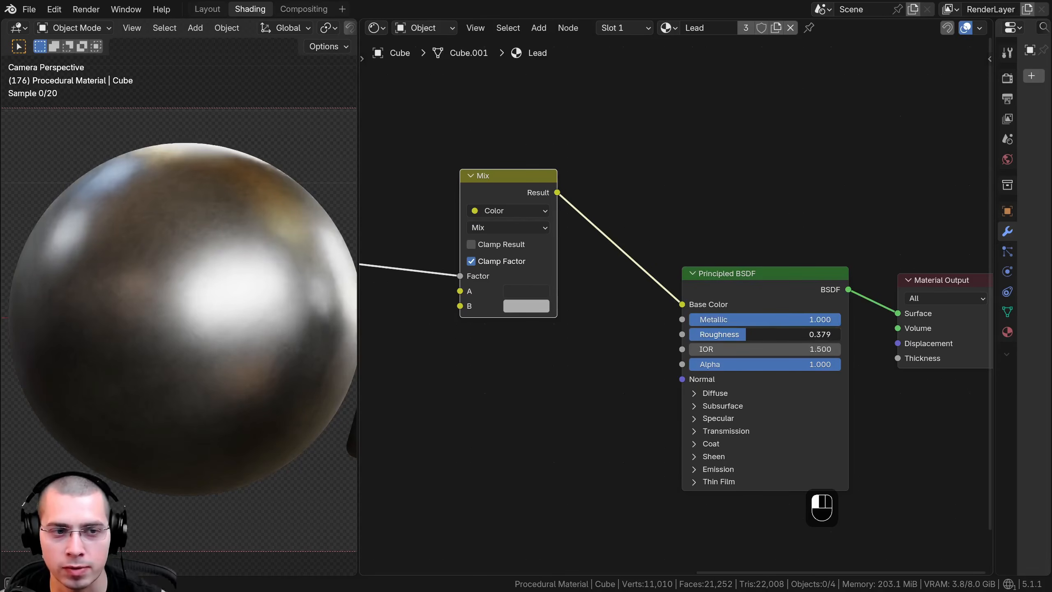
# Add a Color Ramp node above the Mix node in the Lead material
pyautogui.scroll(-5, 510, 434)
pyautogui.moveTo(500, 395); pyautogui.dragTo(605, 421, button='middle')
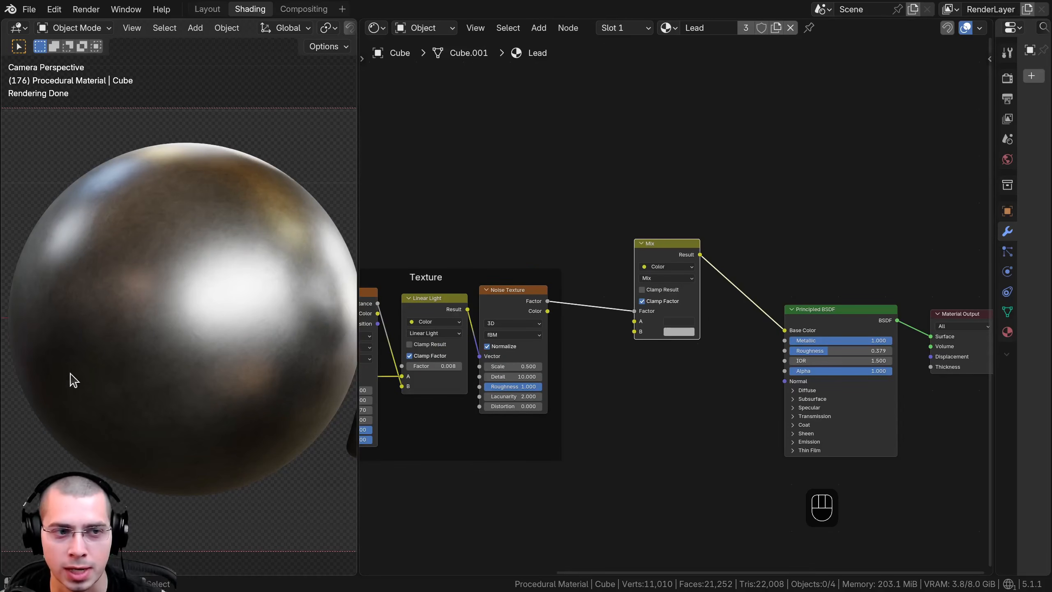
pyautogui.moveTo(594, 317); pyautogui.dragTo(578, 367, button='middle')
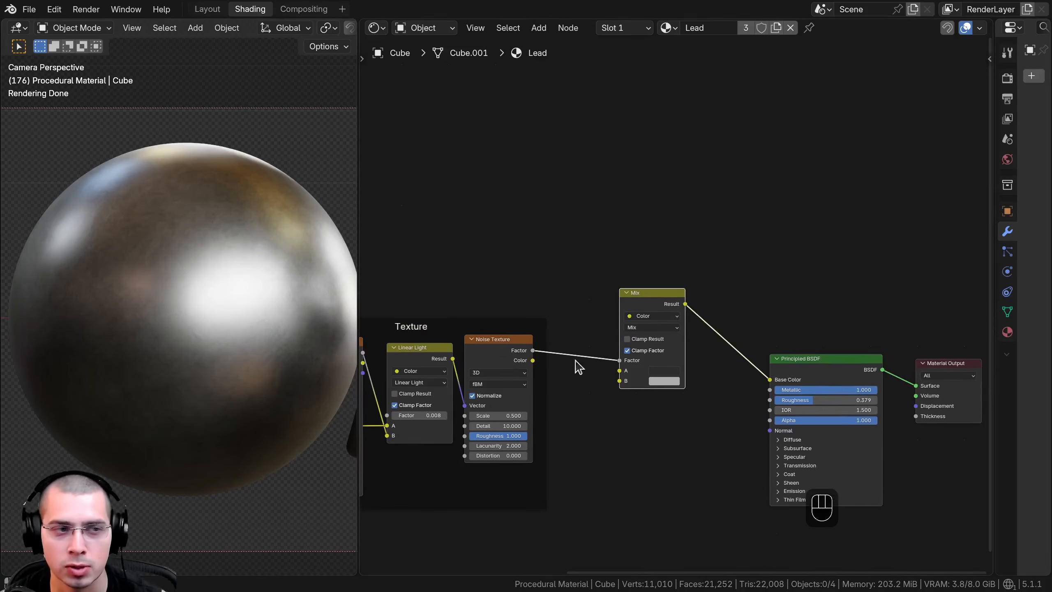
pyautogui.moveTo(526, 279); pyautogui.dragTo(500, 301, button='middle')
pyautogui.hotkey('shift', 'a')
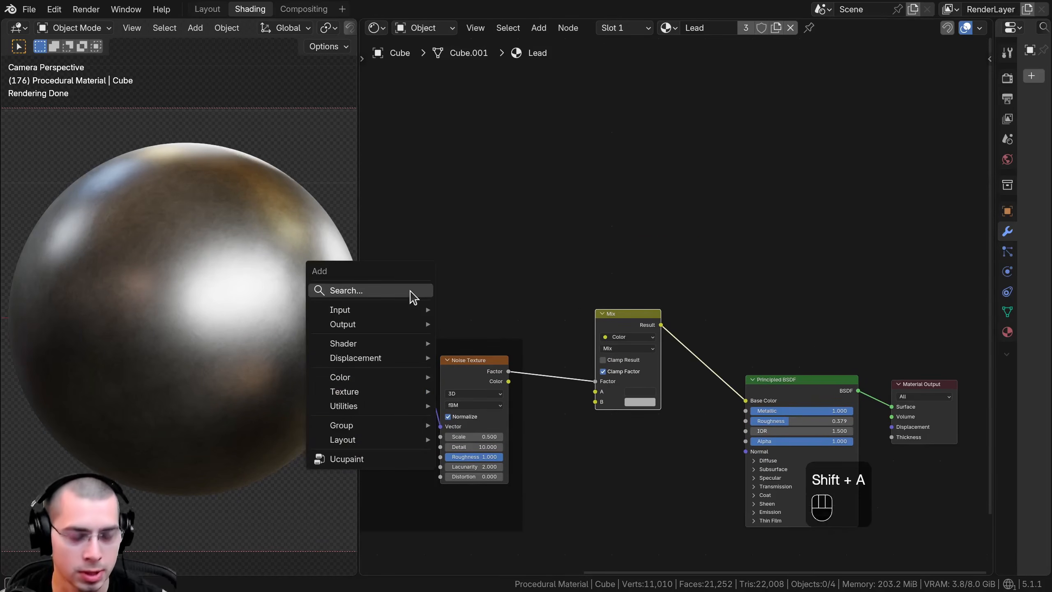
pyautogui.click(412, 292)
pyautogui.write('ram')
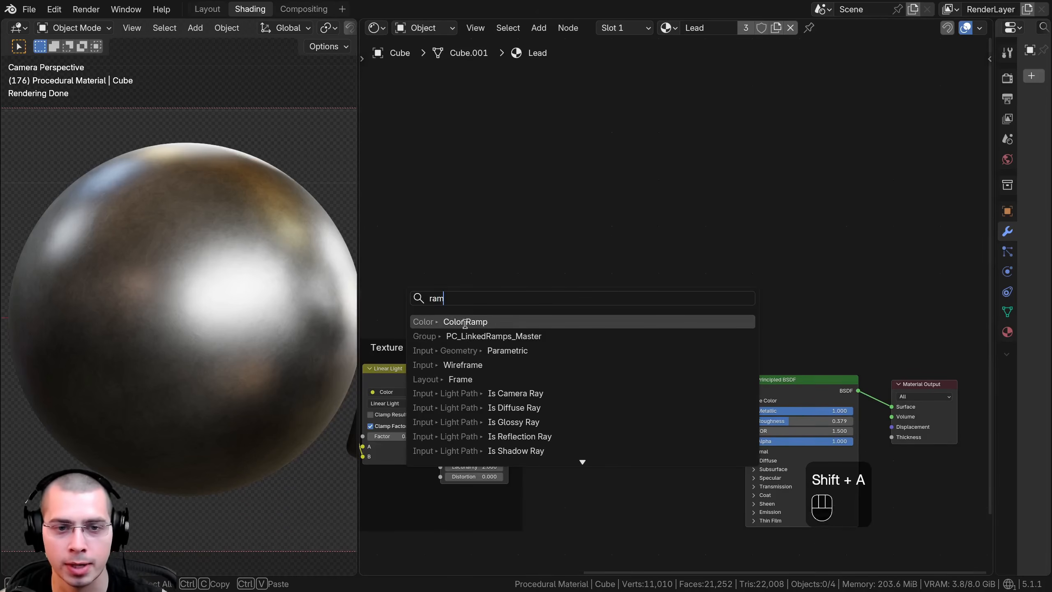
pyautogui.click(464, 322)
pyautogui.click(681, 309)
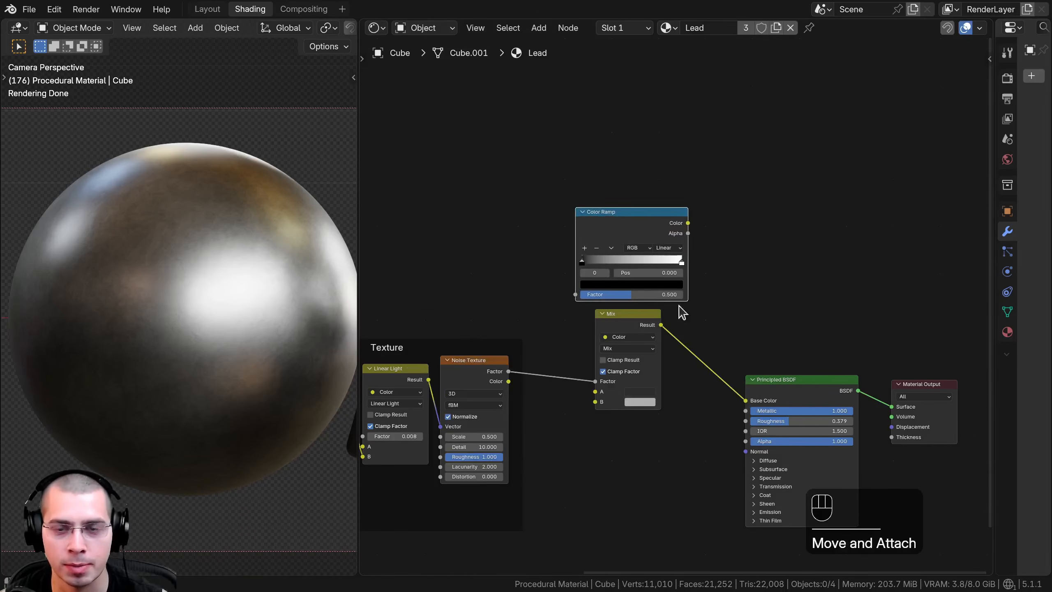
# Preview the Color Ramp on the sphere and connect the Noise Texture's Color output to its Factor input
pyautogui.keyDown('ctrl'); pyautogui.keyDown('shift'); pyautogui.click(625, 228); pyautogui.keyUp('shift'); pyautogui.keyUp('ctrl')
pyautogui.scroll(2, 533, 354)
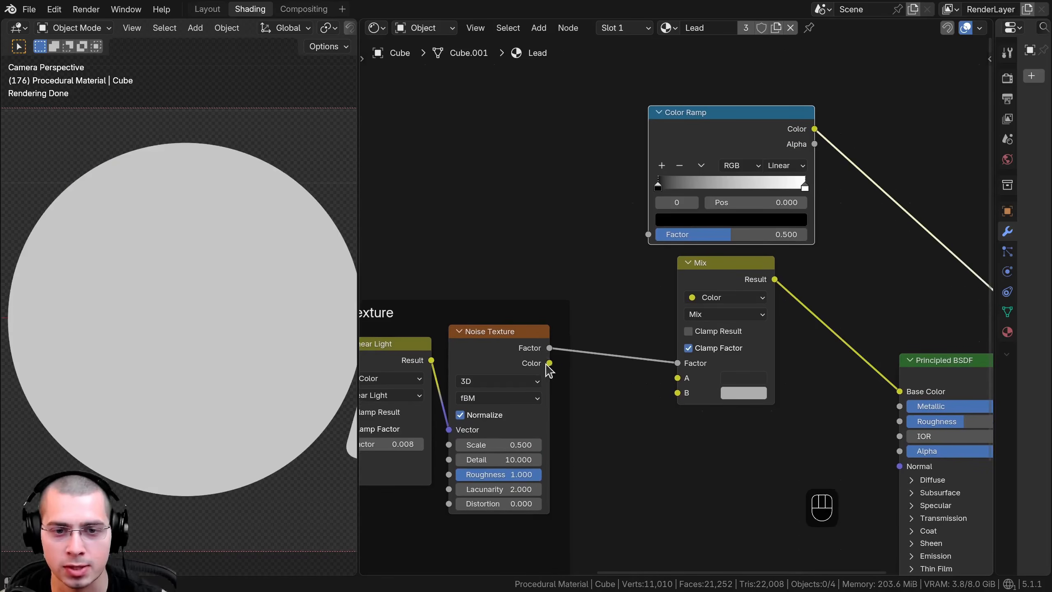
pyautogui.moveTo(549, 364); pyautogui.dragTo(666, 302)
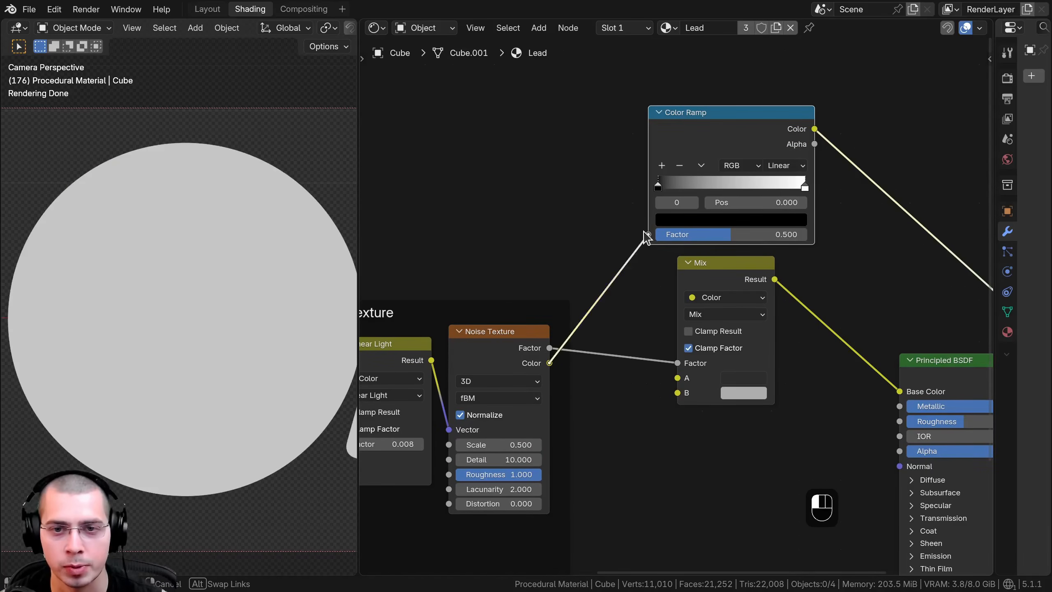
pyautogui.moveTo(647, 236); pyautogui.dragTo(646, 235)
pyautogui.scroll(4, 650, 238)
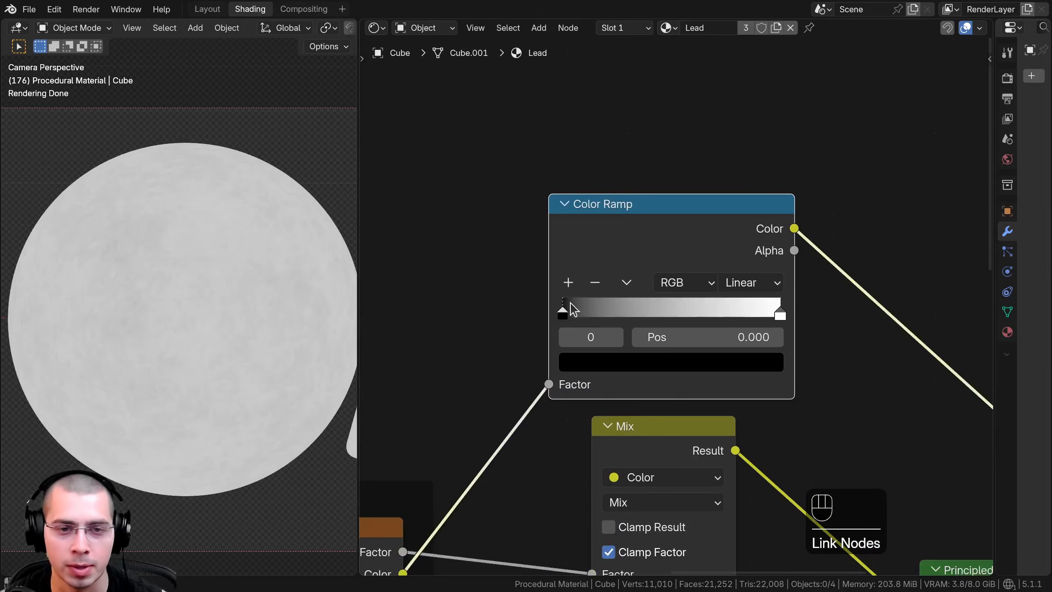
# Increase the Color Ramp's contrast by bringing the black stop just below the midpoint and the white stop to 0.550
pyautogui.moveTo(571, 311); pyautogui.dragTo(648, 318)
pyautogui.moveTo(779, 314); pyautogui.dragTo(729, 315)
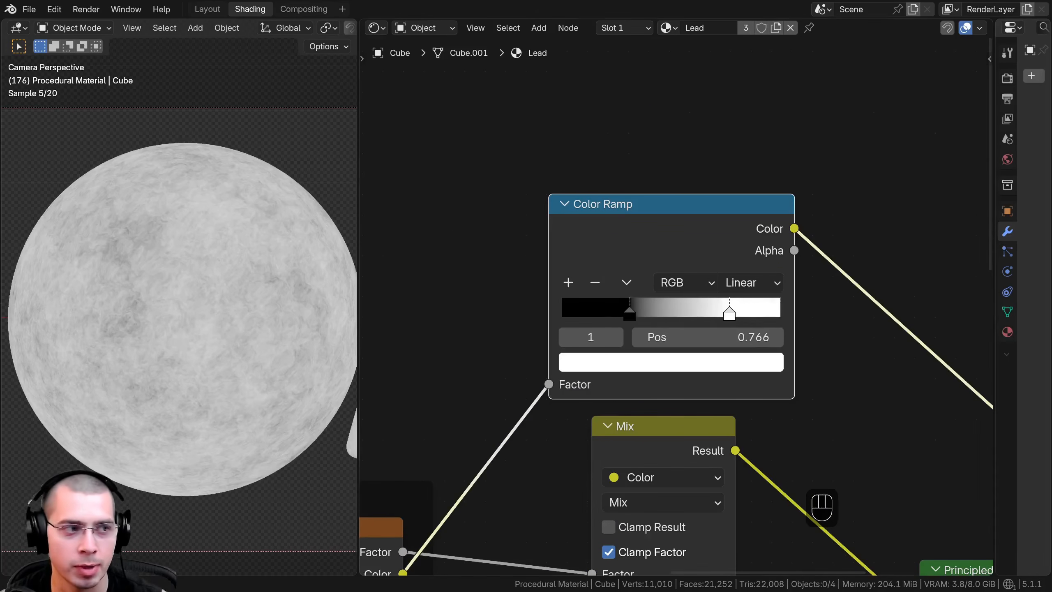
pyautogui.scroll(1, 596, 331)
pyautogui.moveTo(595, 335); pyautogui.dragTo(634, 334)
pyautogui.moveTo(708, 341); pyautogui.dragTo(643, 336)
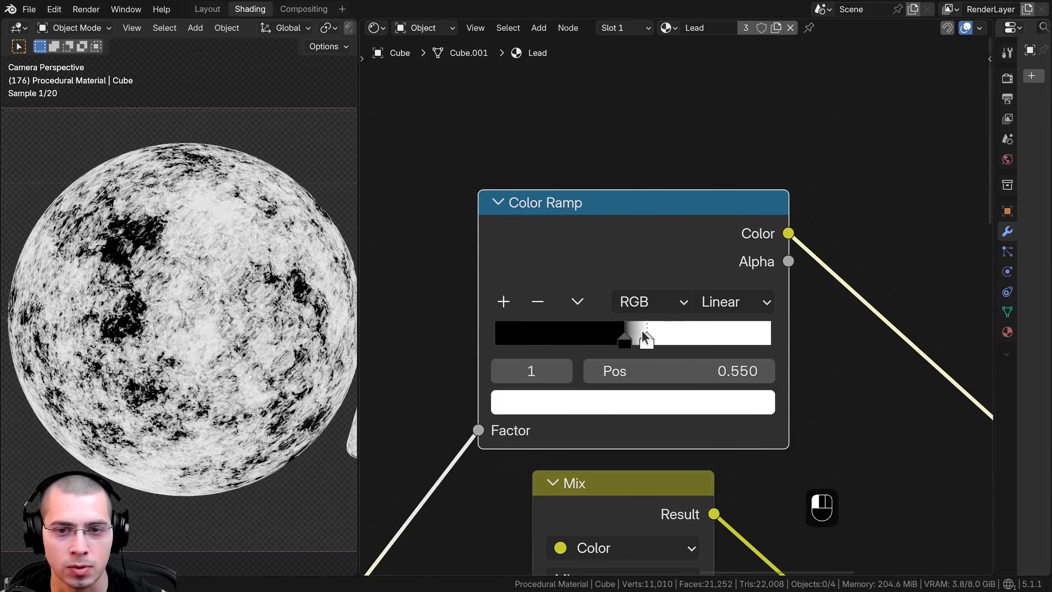
# Move the Principled BSDF and Material Output nodes further right to make room after the Mix node
pyautogui.scroll(-13, 710, 314)
pyautogui.moveTo(688, 277); pyautogui.dragTo(684, 272)
pyautogui.moveTo(611, 250); pyautogui.dragTo(441, 196, button='middle')
pyautogui.moveTo(615, 241); pyautogui.dragTo(869, 430)
pyautogui.press('g')
pyautogui.click(991, 422)
pyautogui.press('a')
pyautogui.scroll(2, 414, 342)
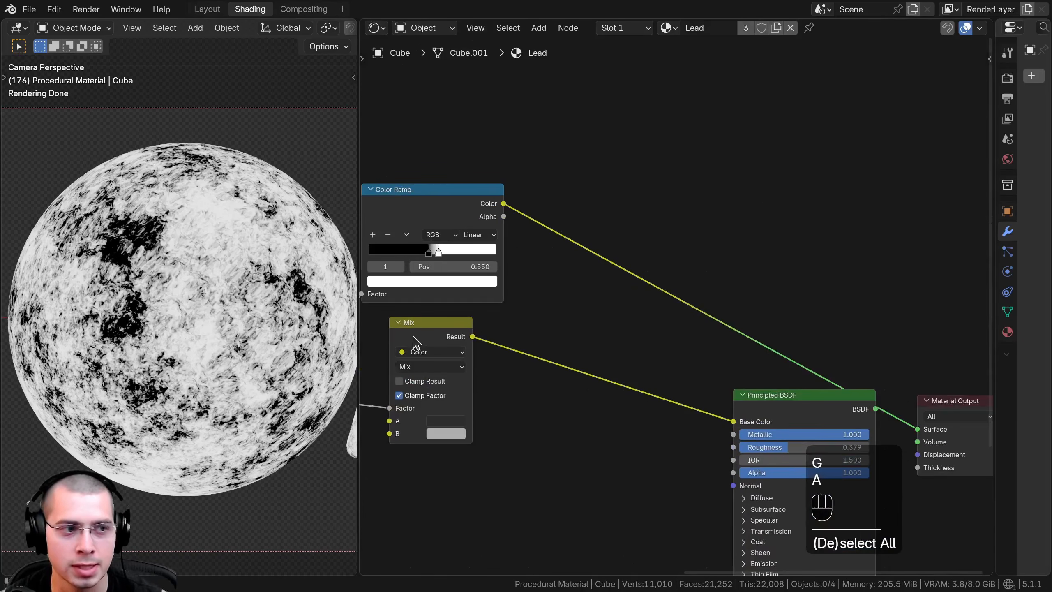
# Duplicate the Mix node and insert the copy between the first Mix node and the Principled BSDF's Base Color
pyautogui.click(400, 334)
pyautogui.hotkey('shift', 'd')
pyautogui.click(602, 378)
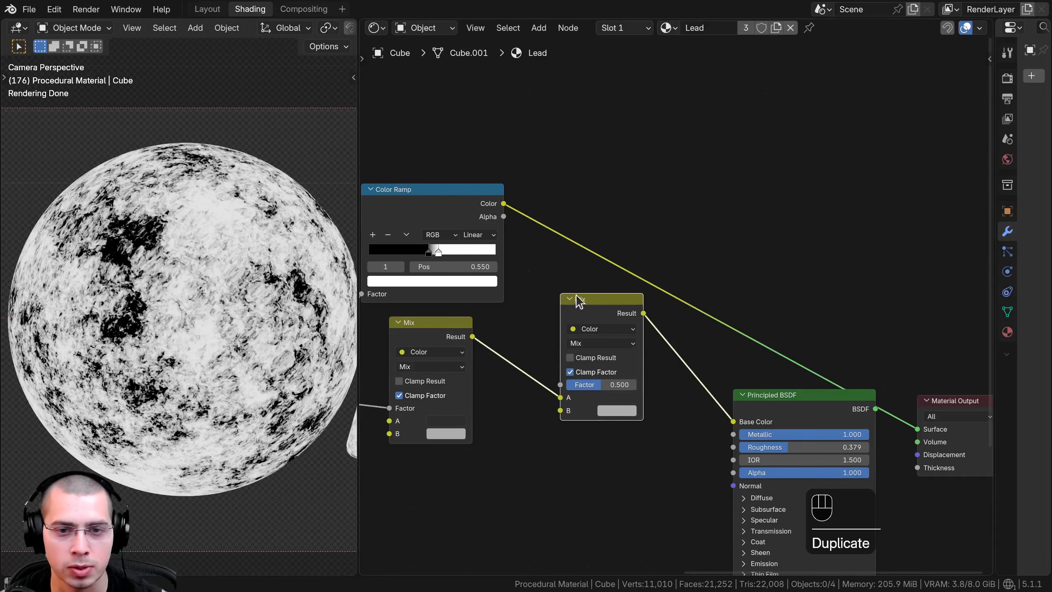
pyautogui.moveTo(579, 301); pyautogui.dragTo(612, 253)
# Connect the Color Ramp's Color to the second Mix node's Factor and preview that Mix node on the sphere
pyautogui.click(434, 209)
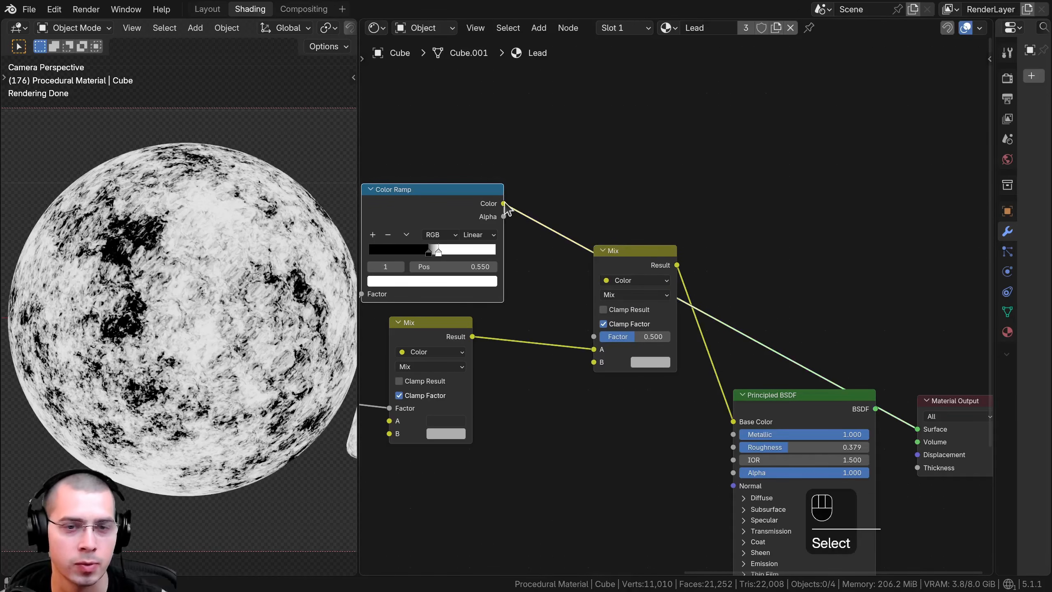
pyautogui.moveTo(588, 340); pyautogui.dragTo(593, 338)
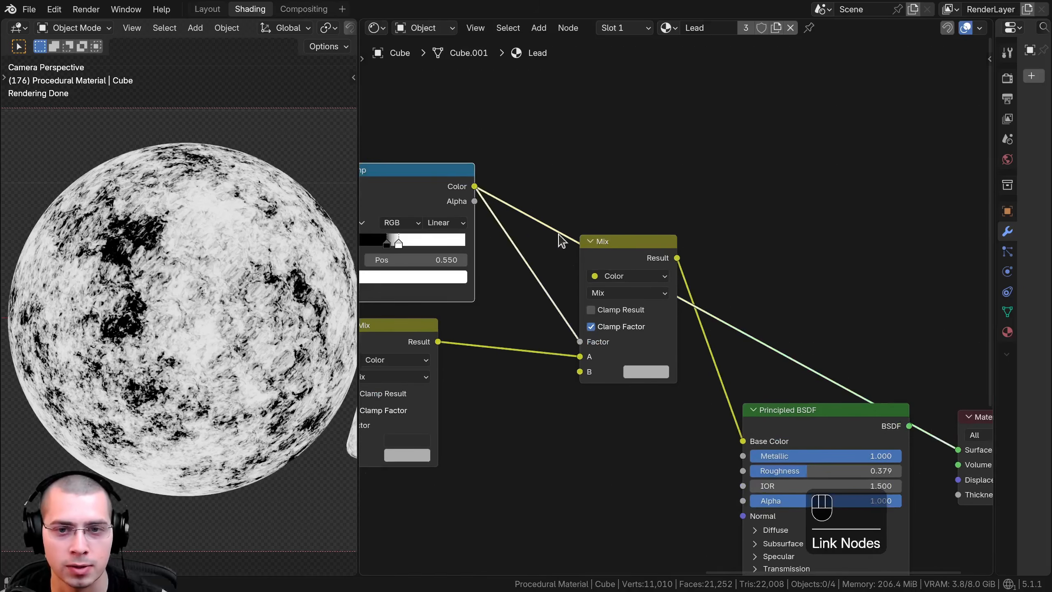
pyautogui.scroll(1, 563, 240)
pyautogui.keyDown('ctrl'); pyautogui.keyDown('shift'); pyautogui.click(654, 253); pyautogui.keyUp('shift'); pyautogui.keyUp('ctrl')
pyautogui.keyDown('shift'); pyautogui.moveTo(235, 325); pyautogui.dragTo(275, 343, button='middle'); pyautogui.keyUp('shift')
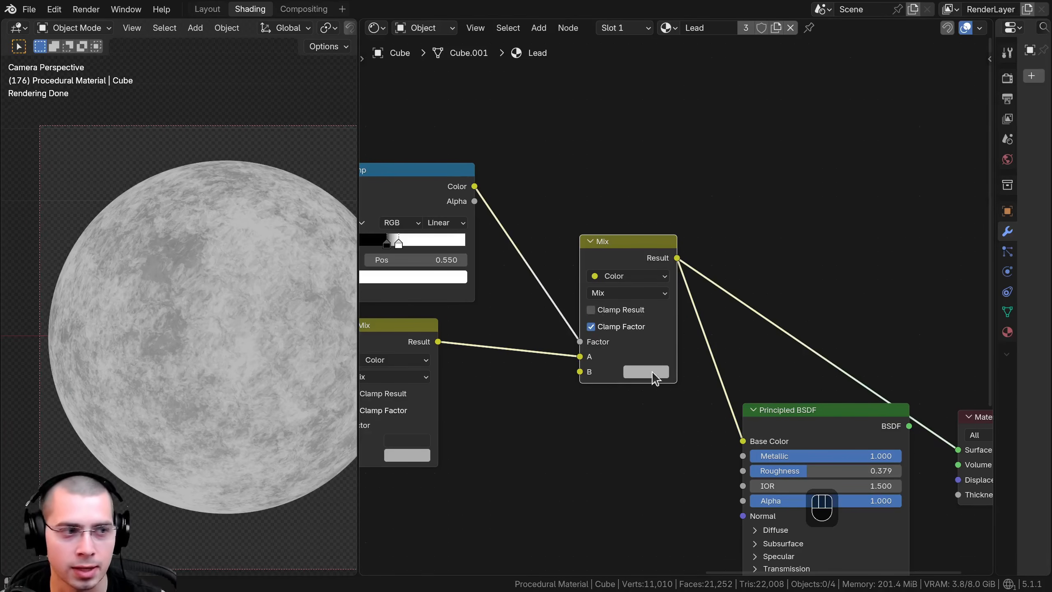
# Set the second Mix node's color B to a dark brown
pyautogui.click(646, 372)
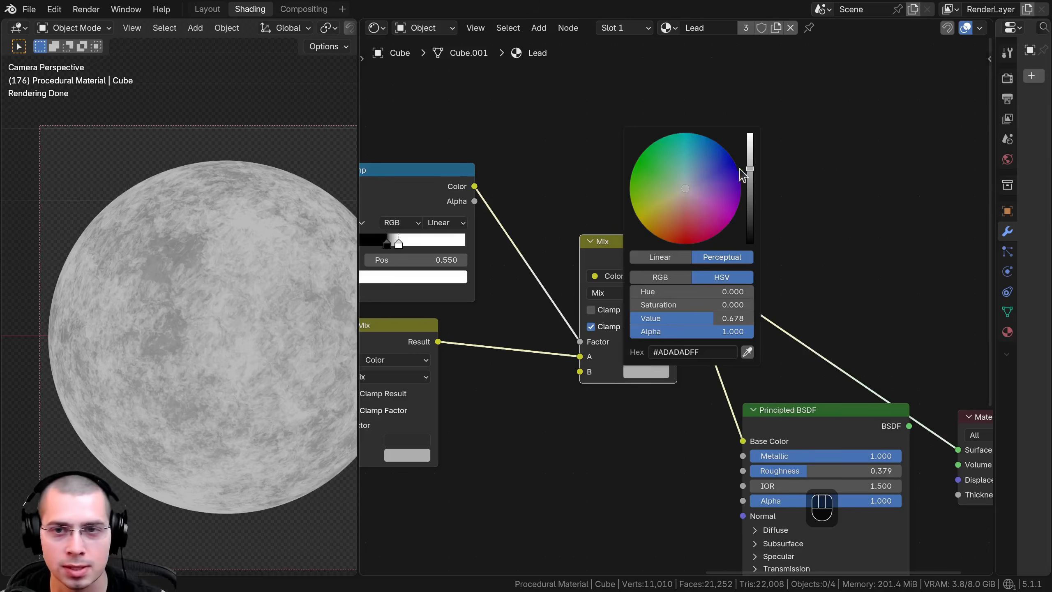
pyautogui.moveTo(749, 178); pyautogui.dragTo(749, 195)
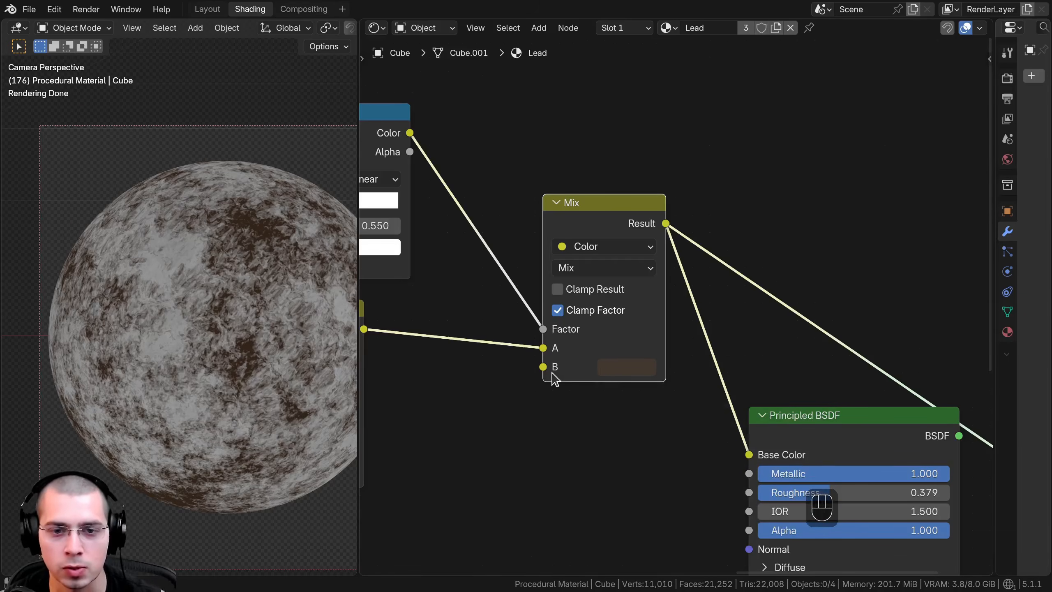
pyautogui.click(628, 367)
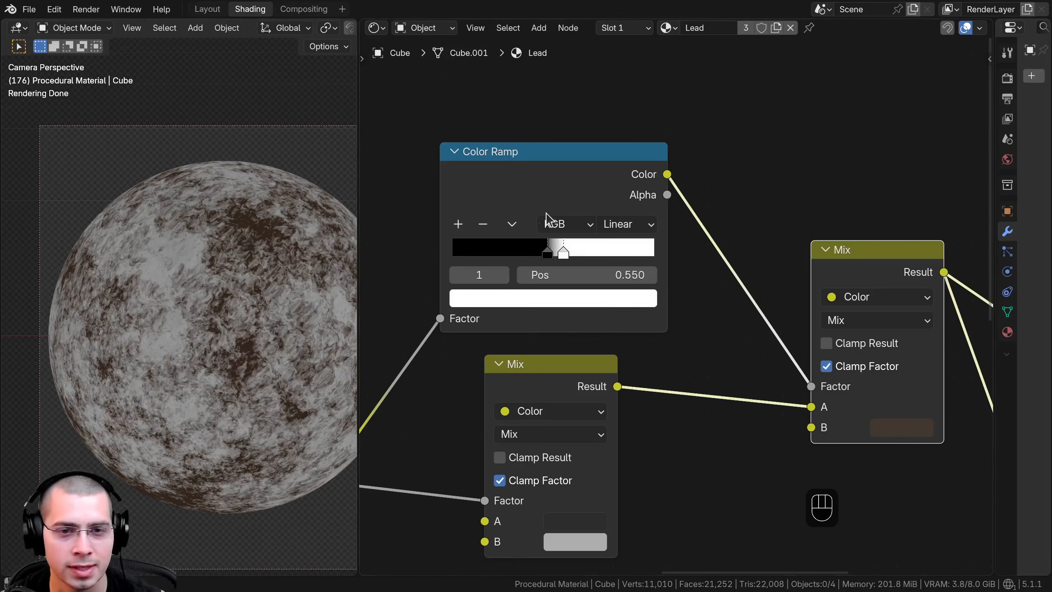
# Soften the Color Ramp's transition by setting the white stop's position to 0.595
pyautogui.scroll(3, 575, 252)
pyautogui.moveTo(546, 214); pyautogui.dragTo(593, 260, button='middle')
pyautogui.click(570, 194)
pyautogui.moveTo(586, 274)
pyautogui.mouseDown()
pyautogui.moveTo(599, 274)
pyautogui.moveTo(593, 264)
pyautogui.mouseUp()
pyautogui.click(567, 270)
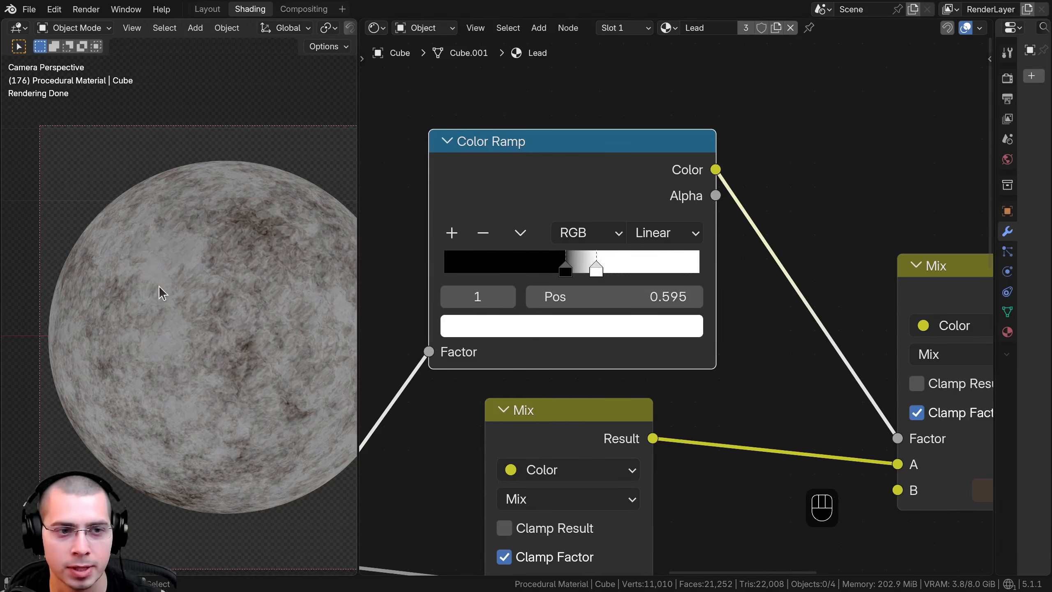
# Insert a Hue/Saturation/Value node between the Noise Texture's Color output and the Color Ramp
pyautogui.scroll(-4, 797, 305)
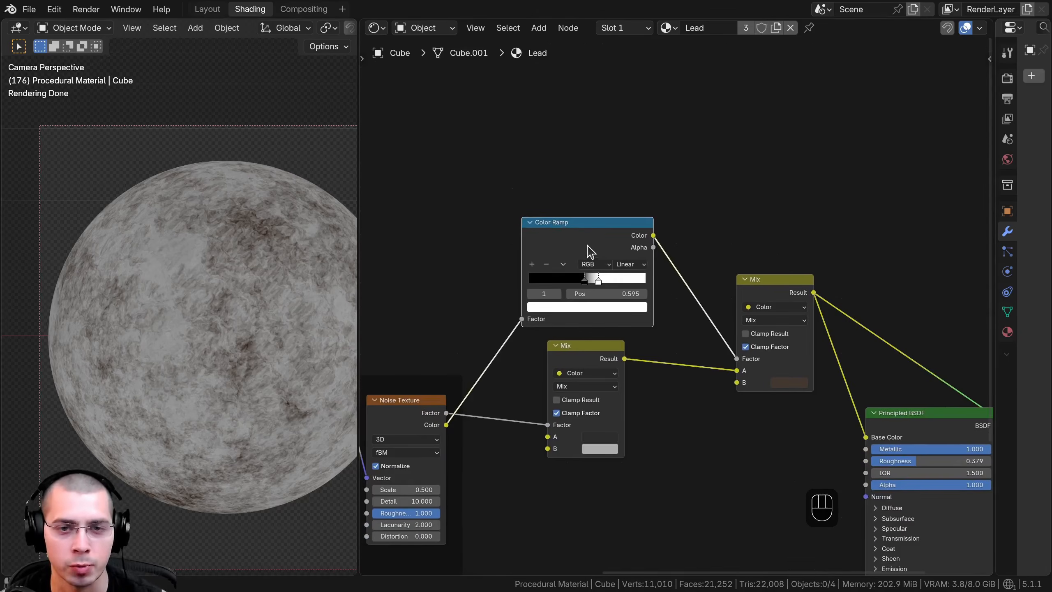
pyautogui.moveTo(544, 268); pyautogui.dragTo(538, 261)
pyautogui.hotkey('shift', 'a')
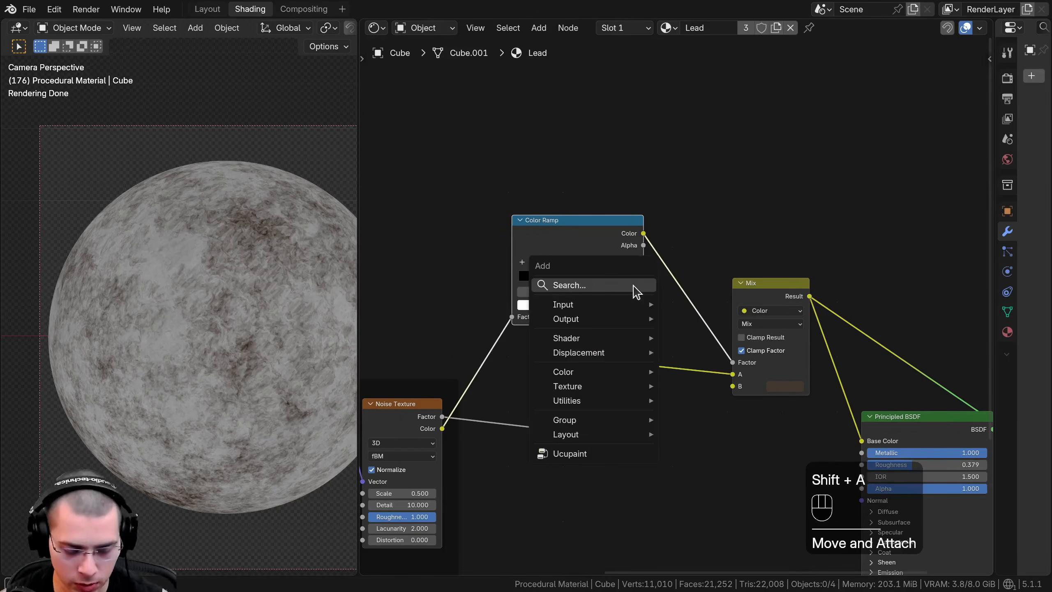
pyautogui.write('hu')
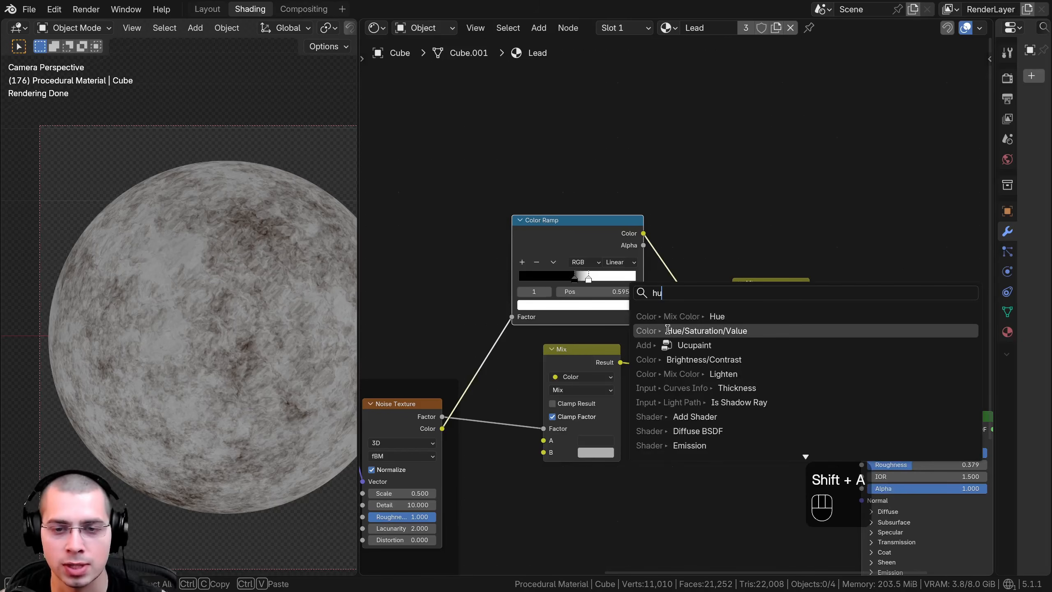
pyautogui.click(720, 330)
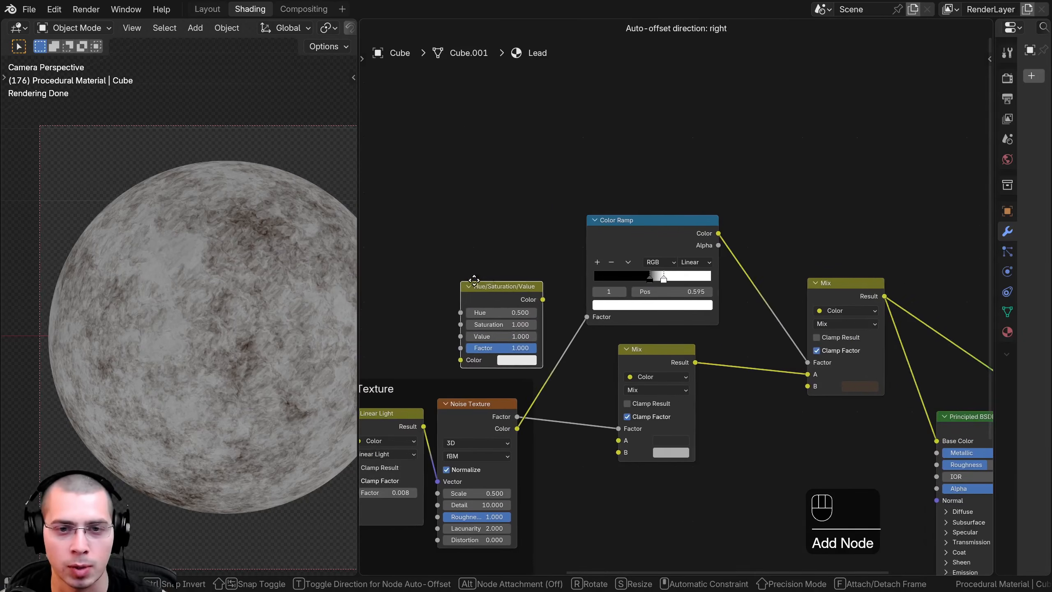
pyautogui.moveTo(567, 279); pyautogui.dragTo(573, 240)
# Duplicate the Hue/Saturation/Value node between the Color Ramp and the second Mix node, and shift that Mix node right
pyautogui.moveTo(579, 280); pyautogui.dragTo(523, 288, button='middle')
pyautogui.scroll(1, 525, 282)
pyautogui.hotkey('shift', 'd')
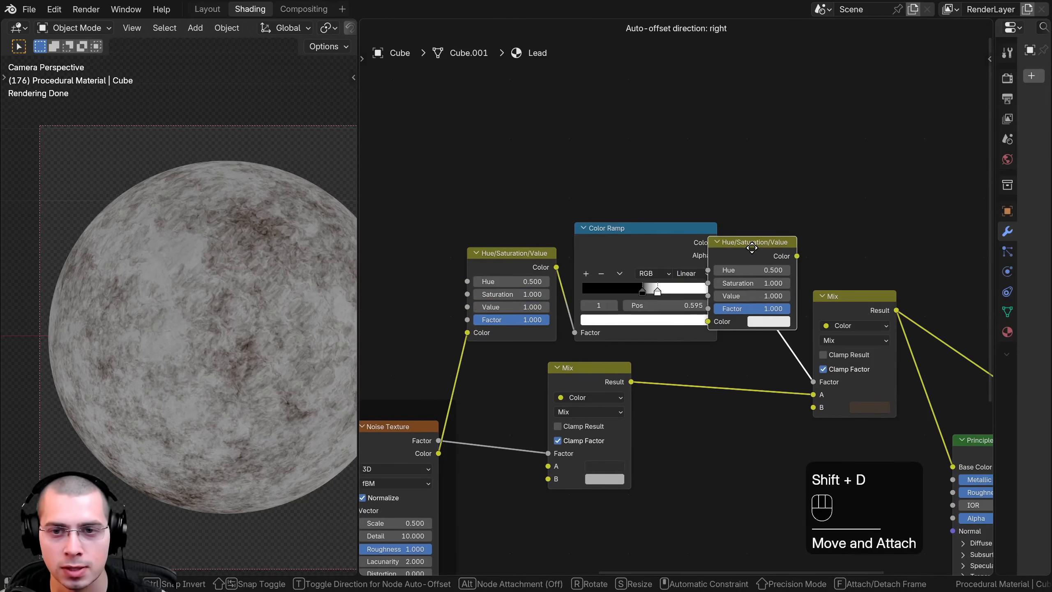
pyautogui.click(780, 256)
pyautogui.moveTo(777, 250); pyautogui.dragTo(766, 248)
pyautogui.moveTo(890, 314); pyautogui.dragTo(881, 315)
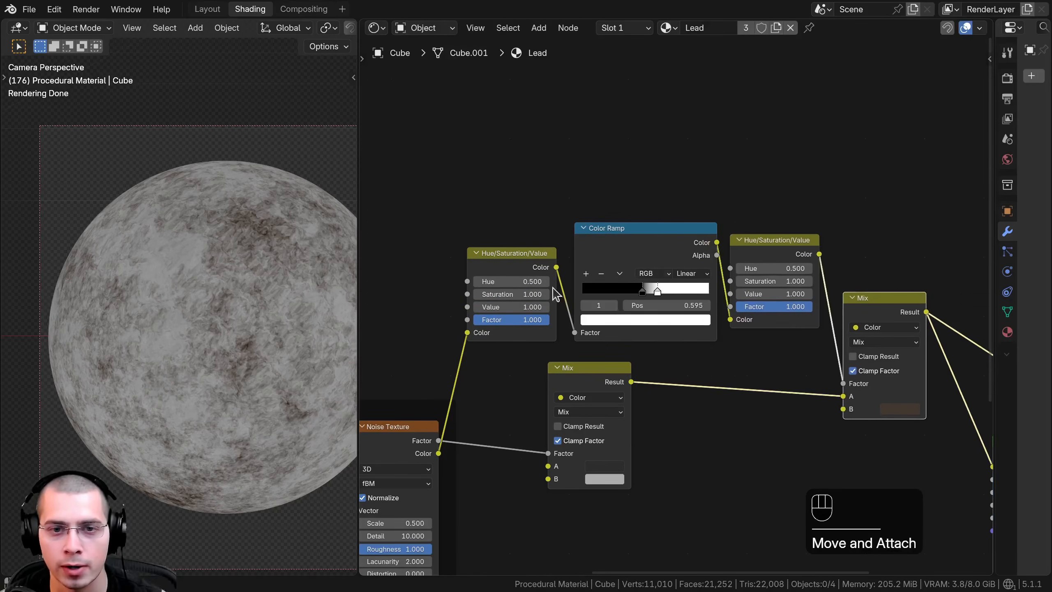
# Try adjusting the Value of the Hue/Saturation/Value node before the Color Ramp
pyautogui.moveTo(512, 319); pyautogui.dragTo(550, 327, button='middle')
pyautogui.scroll(4, 550, 326)
pyautogui.keyDown('shift'); pyautogui.moveTo(547, 309); pyautogui.dragTo(555, 309); pyautogui.keyUp('shift')
pyautogui.rightClick(555, 309)
# Try adjusting the Value of the Hue/Saturation/Value nodes on both sides of the Color Ramp while checking the surface up close
pyautogui.moveTo(679, 326); pyautogui.dragTo(385, 339, button='middle')
pyautogui.moveTo(611, 249); pyautogui.dragTo(611, 242)
pyautogui.scroll(2, 598, 235)
pyautogui.moveTo(510, 262); pyautogui.dragTo(666, 217, button='middle')
pyautogui.click(524, 230)
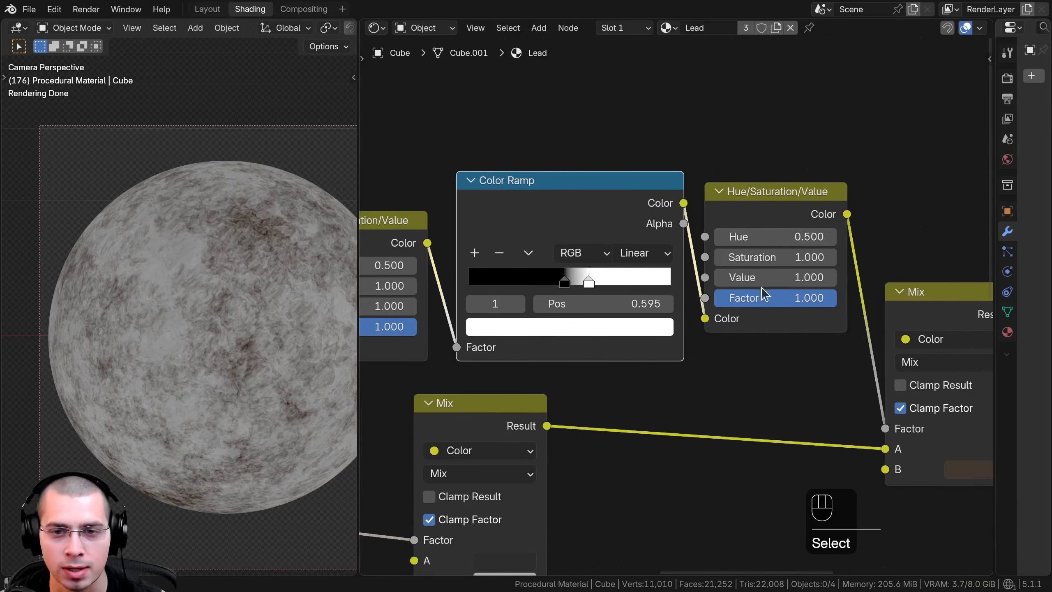
pyautogui.moveTo(557, 204)
pyautogui.mouseDown()
pyautogui.moveTo(549, 195)
pyautogui.moveTo(555, 204)
pyautogui.mouseUp()
pyautogui.moveTo(760, 300); pyautogui.dragTo(743, 300, button='middle')
pyautogui.moveTo(757, 283)
pyautogui.keyDown('shift'); pyautogui.mouseDown()
pyautogui.moveTo(910, 277)
pyautogui.moveTo(757, 277)
pyautogui.mouseUp(); pyautogui.keyUp('shift')
pyautogui.scroll(1, 243, 217)
pyautogui.scroll(1, 244, 218)
pyautogui.moveTo(511, 292); pyautogui.dragTo(549, 288, button='middle')
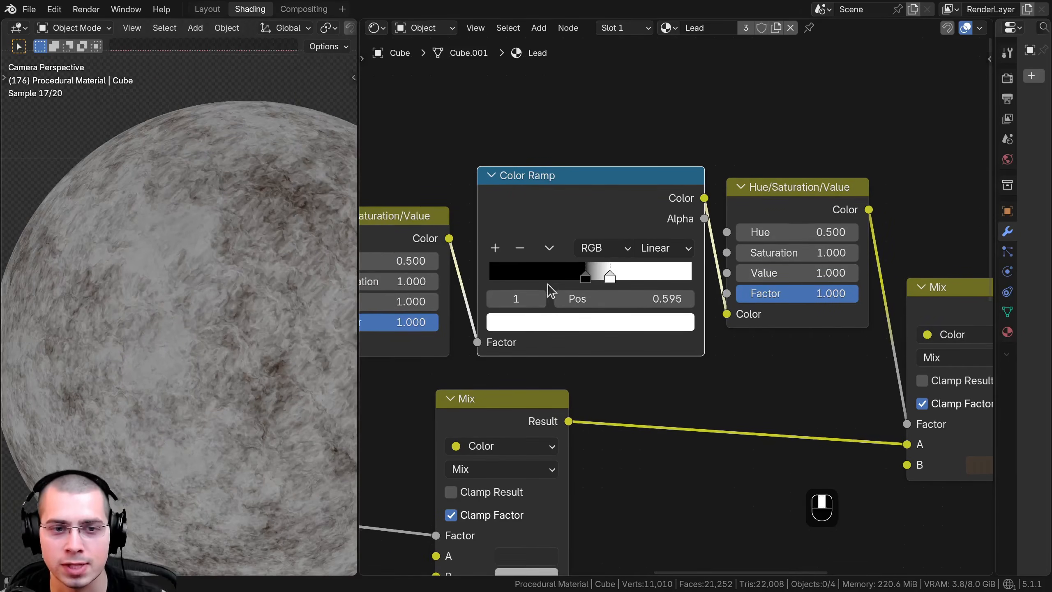
pyautogui.scroll(1, 549, 289)
pyautogui.moveTo(404, 303); pyautogui.dragTo(509, 302, button='middle')
pyautogui.moveTo(456, 301)
pyautogui.keyDown('shift'); pyautogui.mouseDown()
pyautogui.moveTo(479, 301)
pyautogui.moveTo(455, 301)
pyautogui.mouseUp(); pyautogui.keyUp('shift')
# Group the Hue/Saturation/Value, Color Ramp and Mix nodes into a frame labelled Color
pyautogui.scroll(-4, 592, 299)
pyautogui.moveTo(555, 293); pyautogui.dragTo(531, 284, button='middle')
pyautogui.moveTo(716, 249); pyautogui.dragTo(716, 253)
pyautogui.moveTo(631, 367); pyautogui.dragTo(576, 363, button='middle')
pyautogui.moveTo(473, 154); pyautogui.dragTo(733, 350)
pyautogui.press('g')
pyautogui.click(774, 308)
pyautogui.press('f')
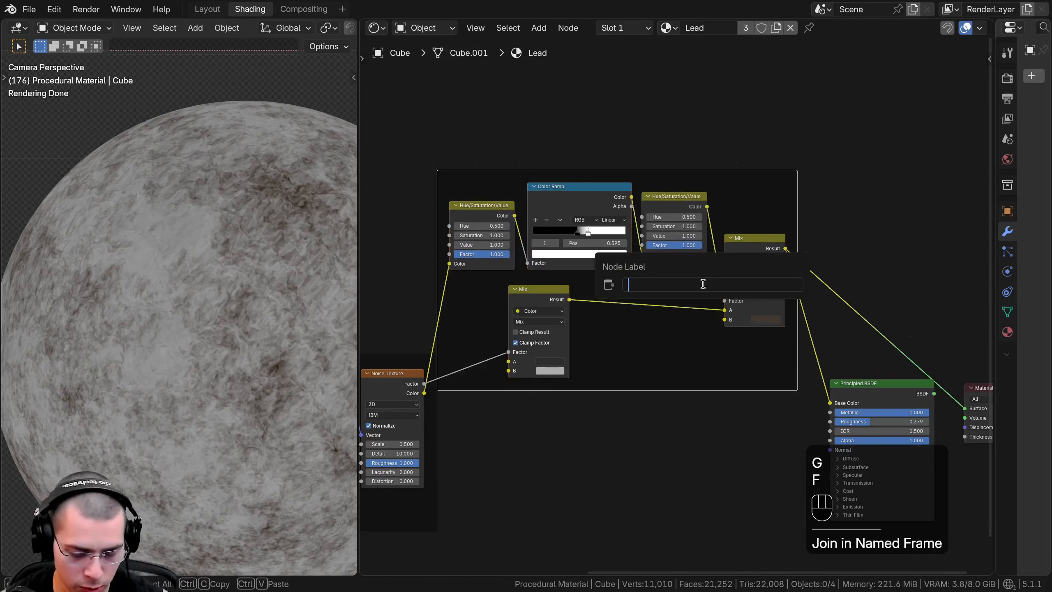
pyautogui.press('Return')
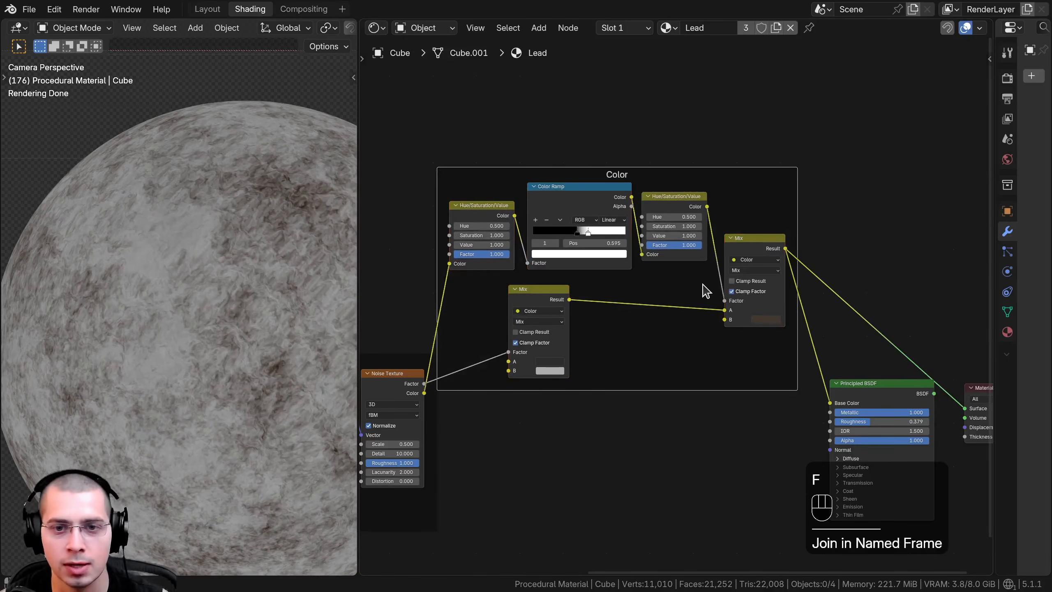
pyautogui.press('a')
# Reposition the Color frame beside the Texture frame, and move the Principled BSDF and Material Output clear of it
pyautogui.moveTo(601, 173); pyautogui.dragTo(617, 167)
pyautogui.scroll(-4, 616, 167)
pyautogui.moveTo(617, 167); pyautogui.dragTo(613, 135, button='middle')
pyautogui.moveTo(827, 264); pyautogui.dragTo(927, 369)
pyautogui.press('g')
pyautogui.click(824, 357)
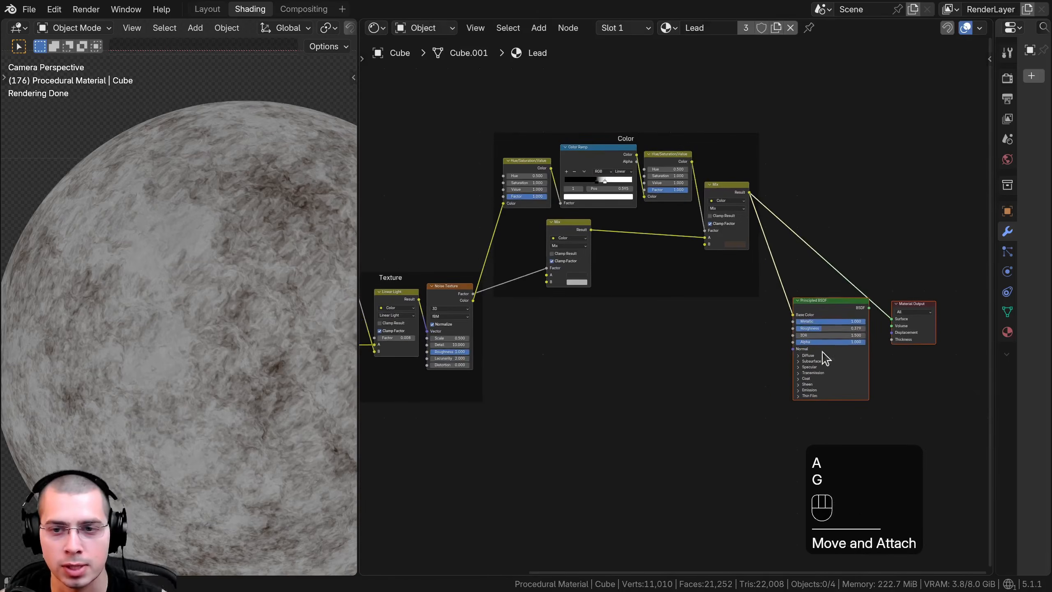
# Reconnect the Principled BSDF to the Material Output and link the Noise Texture's Color to the BSDF's Roughness
pyautogui.scroll(4, 722, 327)
pyautogui.moveTo(731, 342); pyautogui.dragTo(734, 339, button='middle')
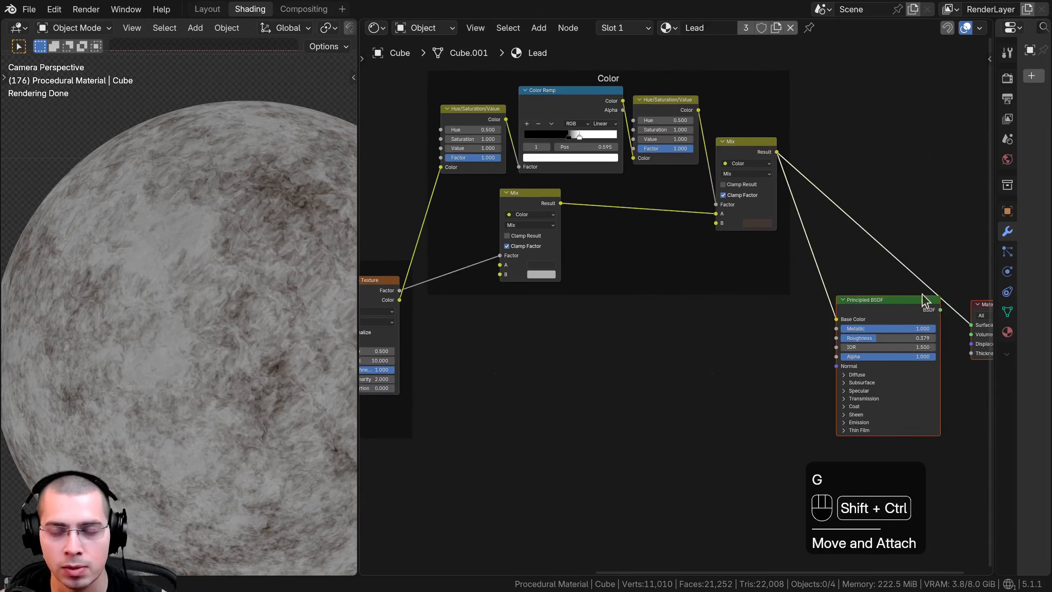
pyautogui.keyDown('ctrl'); pyautogui.keyDown('shift'); pyautogui.click(892, 310); pyautogui.keyUp('shift'); pyautogui.keyUp('ctrl')
pyautogui.scroll(-1, 634, 341)
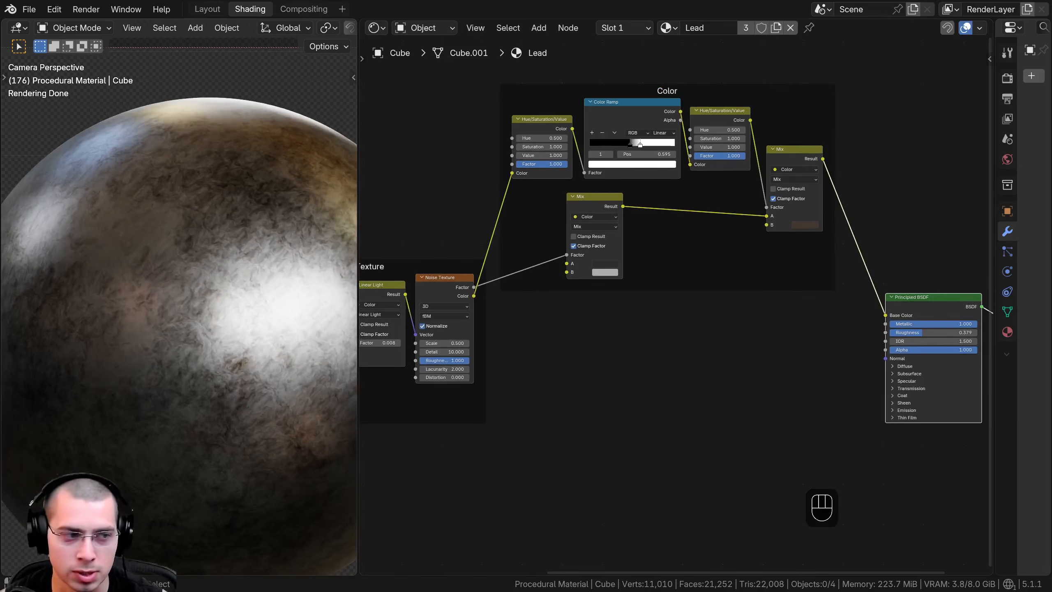
pyautogui.moveTo(506, 422); pyautogui.dragTo(497, 424, button='middle')
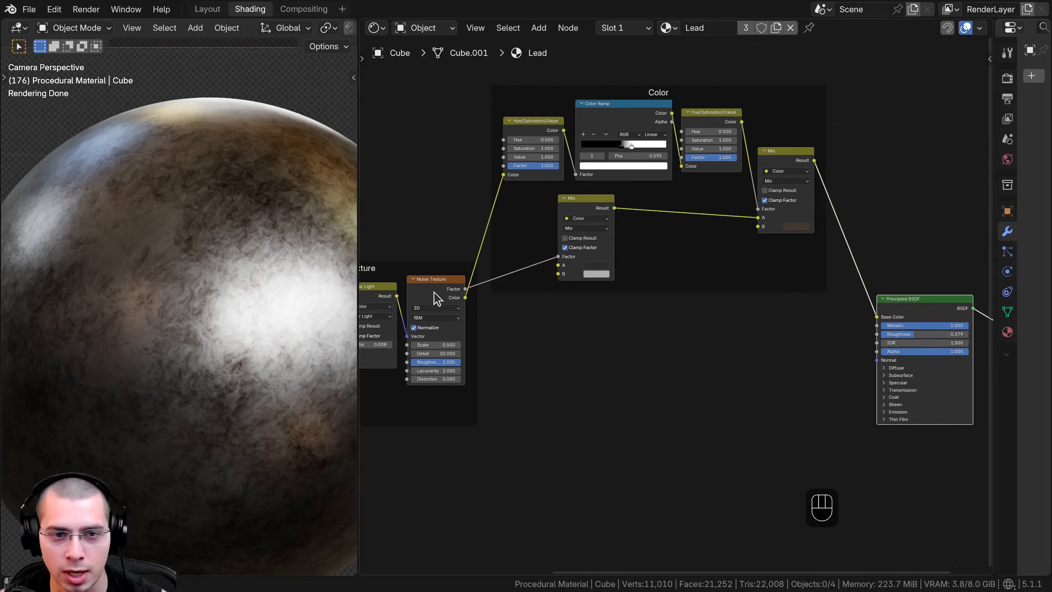
pyautogui.moveTo(465, 299); pyautogui.dragTo(874, 335)
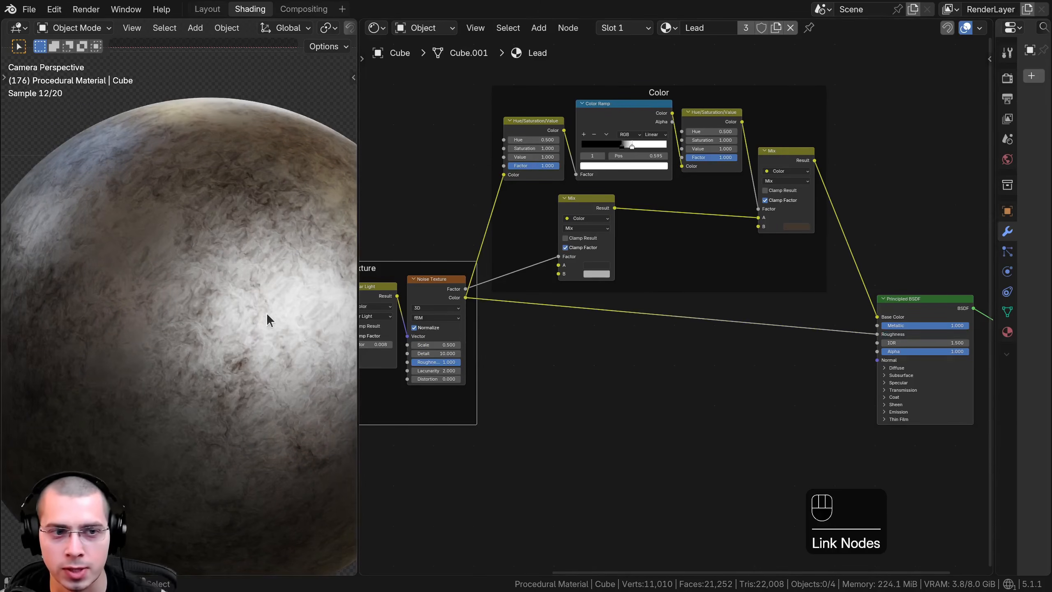
pyautogui.scroll(2, 585, 334)
pyautogui.moveTo(613, 328); pyautogui.dragTo(567, 333, button='middle')
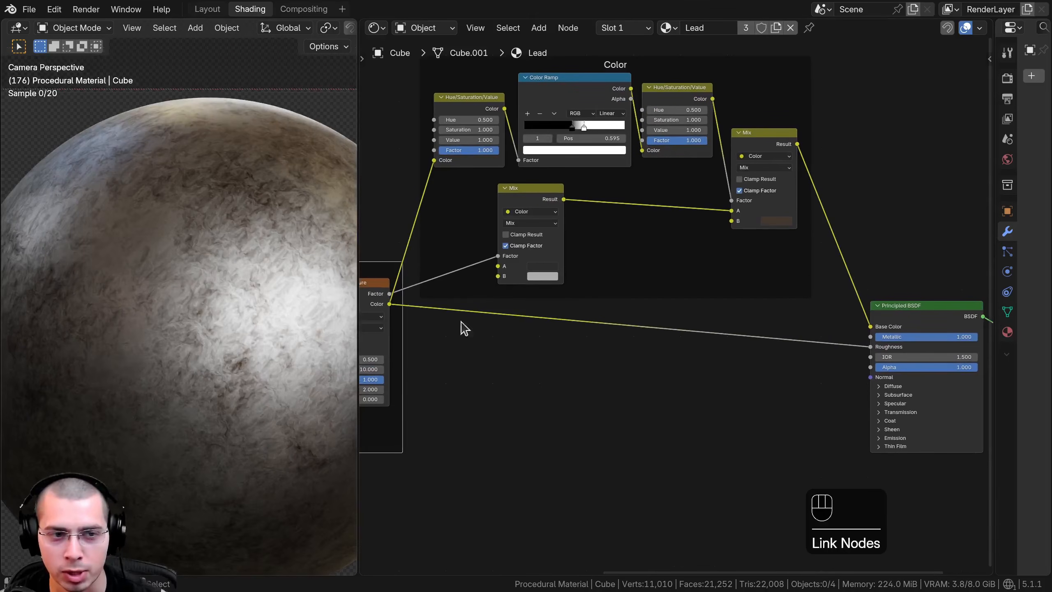
# Insert a Map Range node into the link between the Noise Texture's Color and the Principled BSDF's Roughness
pyautogui.hotkey('shift', 'a')
pyautogui.write('map ')
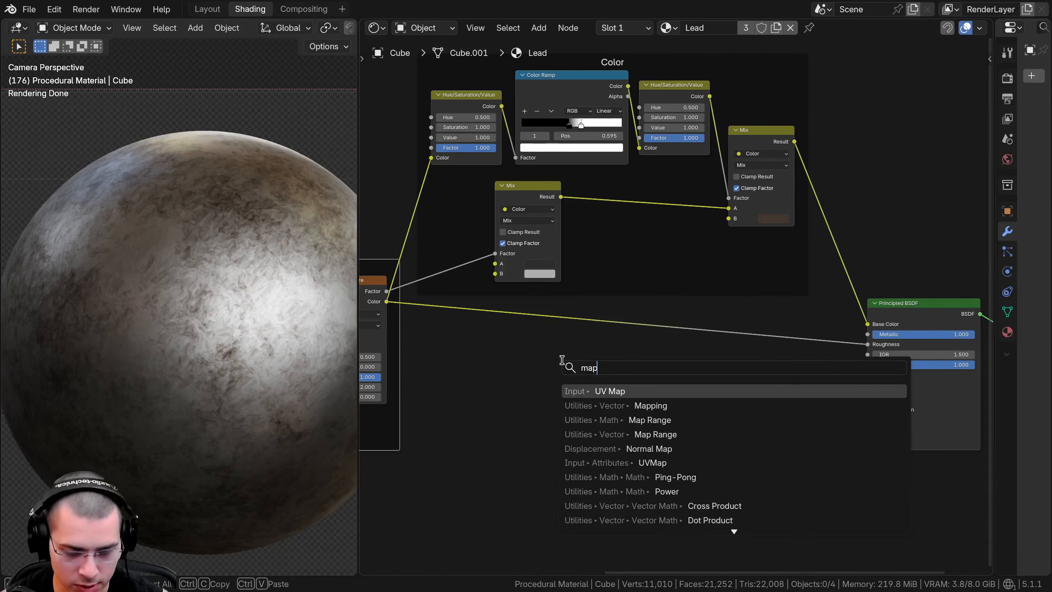
pyautogui.write('ra')
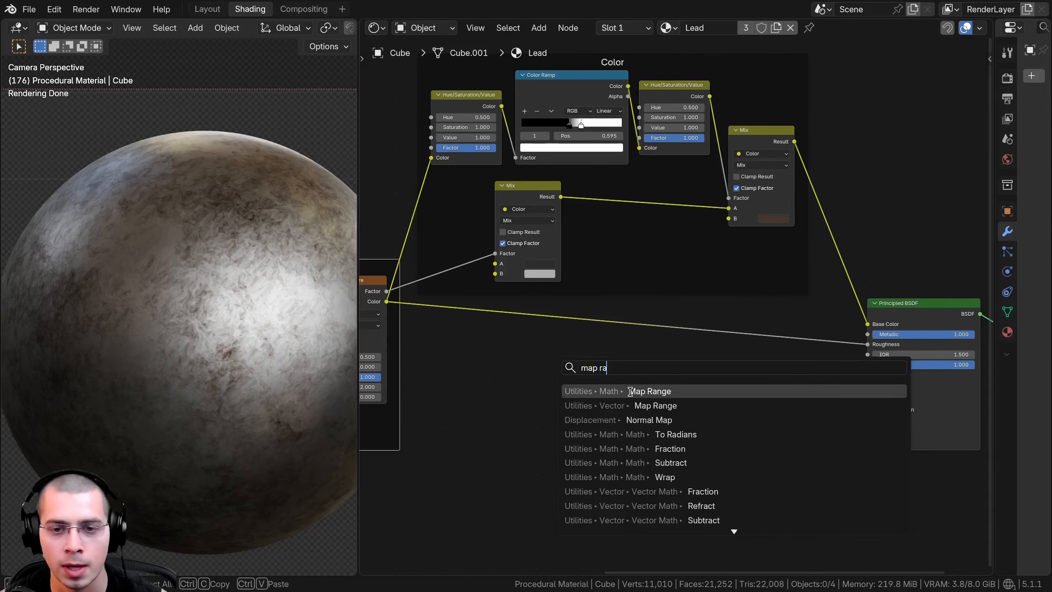
pyautogui.click(631, 391)
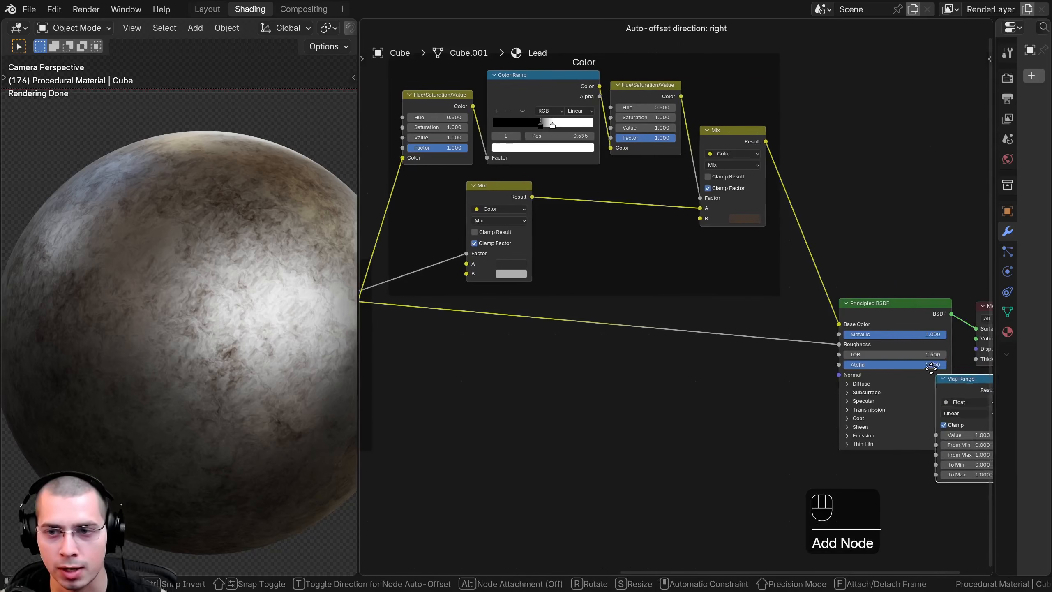
pyautogui.click(622, 315)
pyautogui.moveTo(641, 334); pyautogui.dragTo(615, 327)
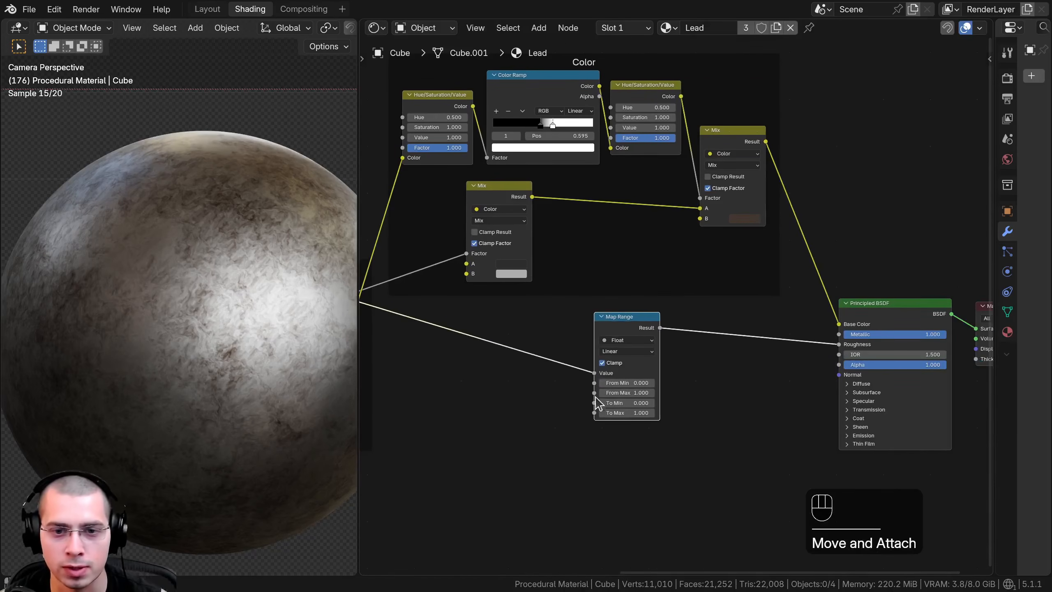
# Preview the Map Range result on the sphere and set its To Min to -0.08
pyautogui.moveTo(599, 380); pyautogui.dragTo(604, 357, button='middle')
pyautogui.scroll(5, 604, 356)
pyautogui.scroll(2, 603, 270)
pyautogui.keyDown('ctrl'); pyautogui.keyDown('shift'); pyautogui.click(603, 270); pyautogui.keyUp('shift'); pyautogui.keyUp('ctrl')
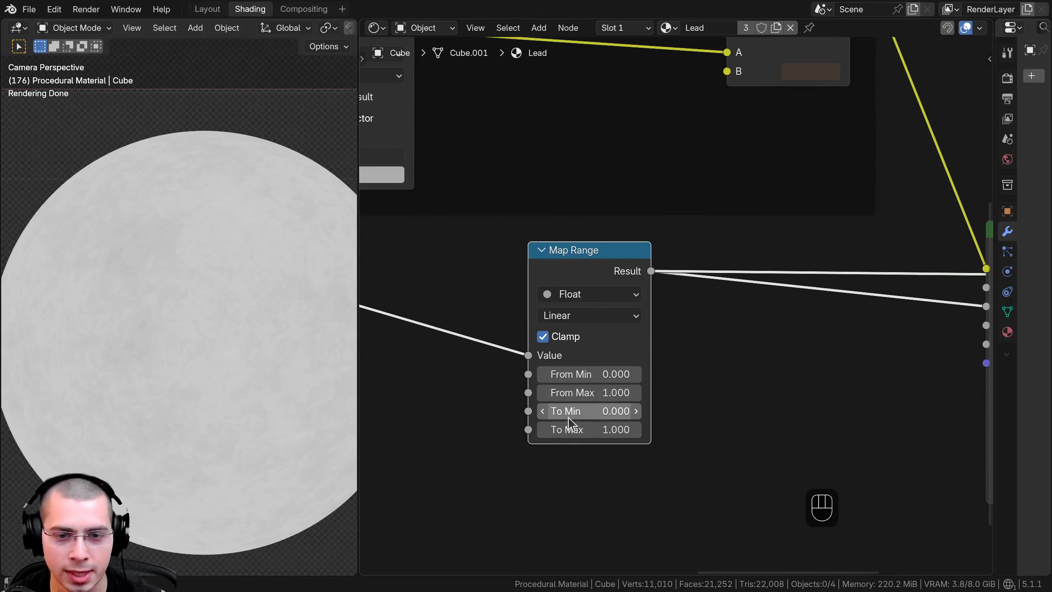
pyautogui.keyDown('shift'); pyautogui.moveTo(580, 418); pyautogui.dragTo(554, 418); pyautogui.keyUp('shift')
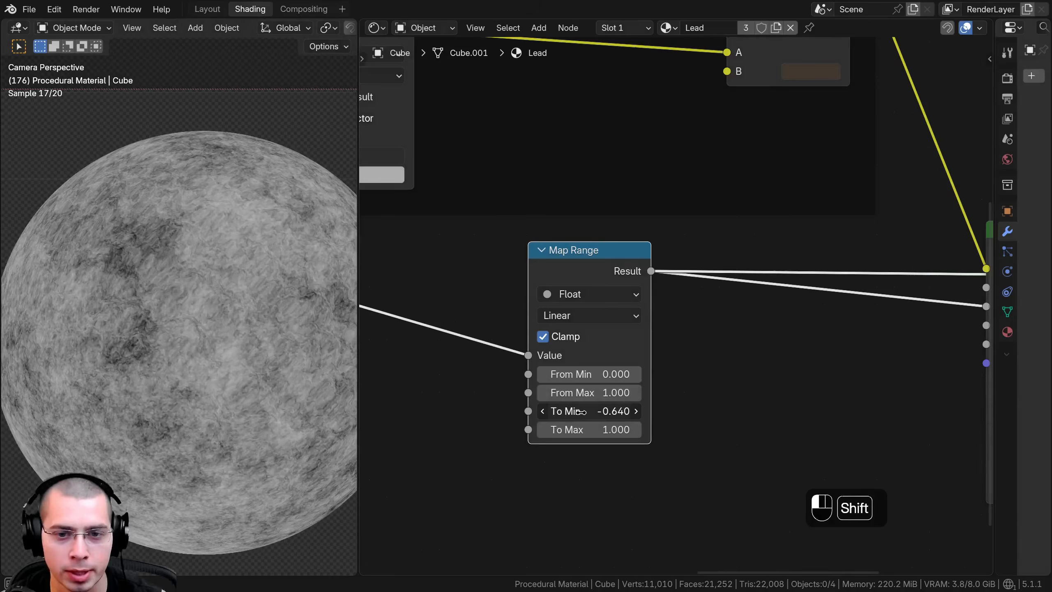
pyautogui.press('BackSpace')
pyautogui.click(579, 410)
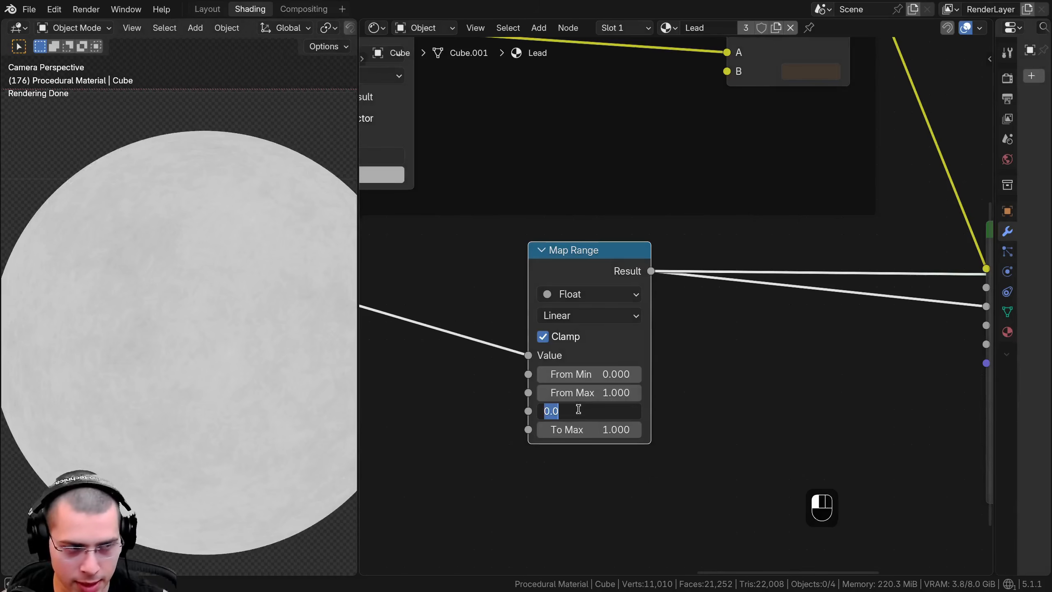
pyautogui.write('-0.0')
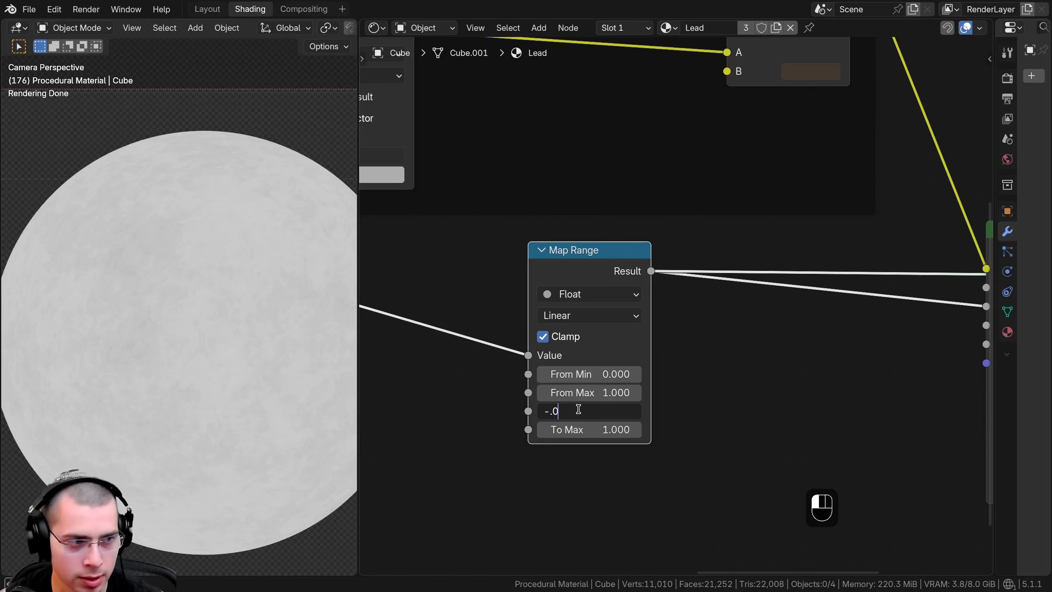
pyautogui.write('8')
pyautogui.press('Return')
# Reconnect the Principled BSDF to the Material Output and try a lower To Min on the Map Range, down to about -0.35
pyautogui.scroll(-5, 834, 349)
pyautogui.moveTo(834, 349); pyautogui.dragTo(743, 361, button='middle')
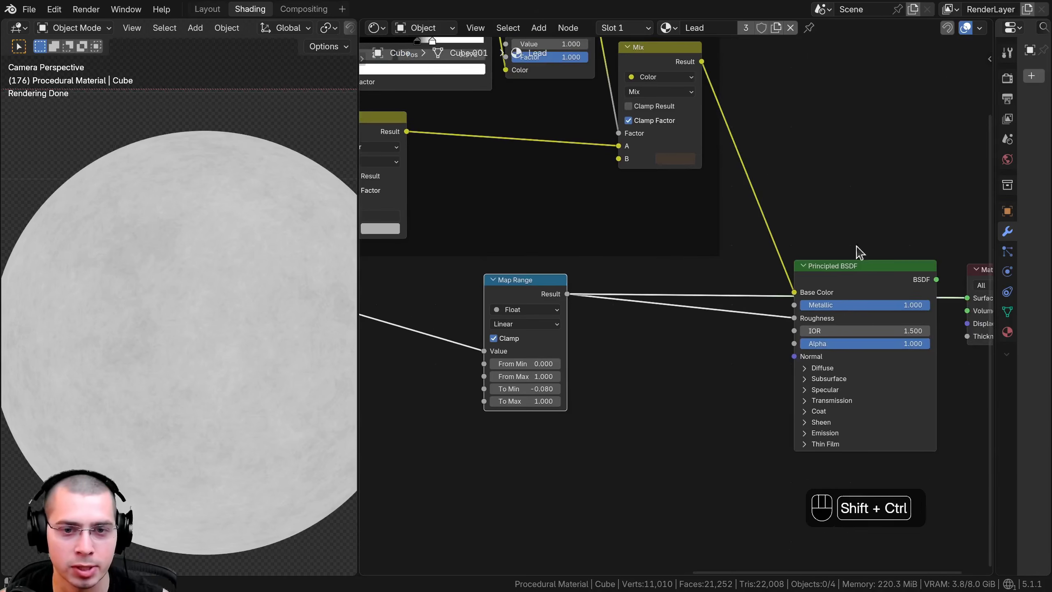
pyautogui.keyDown('ctrl'); pyautogui.keyDown('shift'); pyautogui.click(879, 277); pyautogui.keyUp('shift'); pyautogui.keyUp('ctrl')
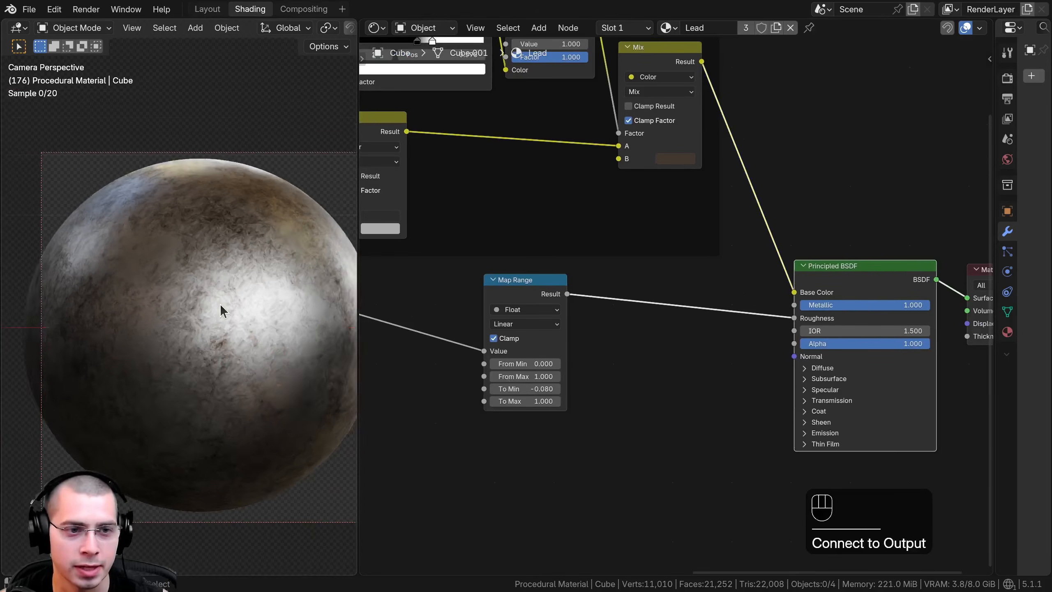
pyautogui.scroll(-2, 223, 306)
pyautogui.scroll(1, 456, 412)
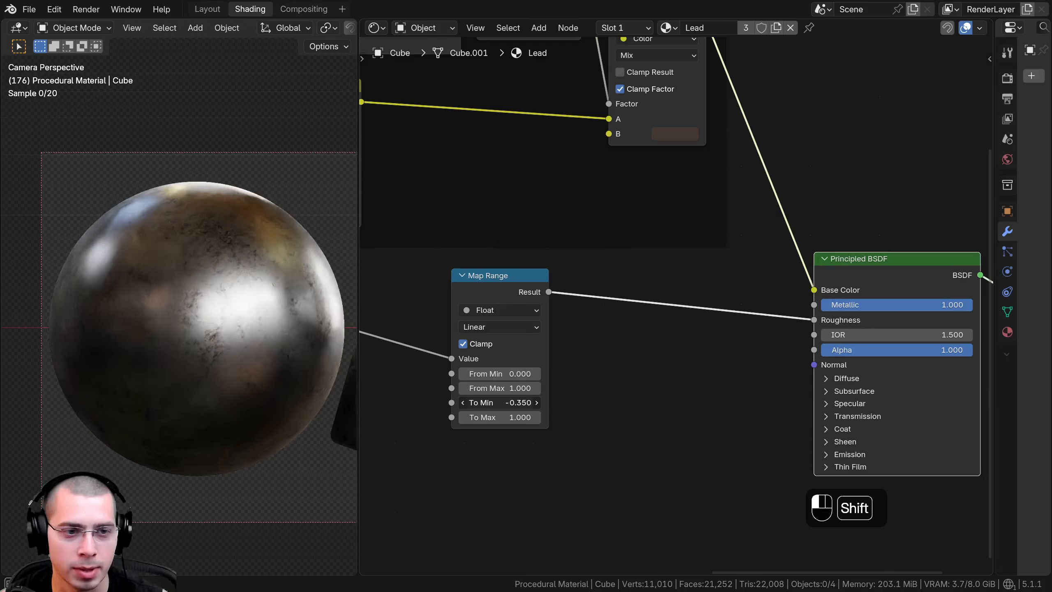
pyautogui.moveTo(488, 387)
pyautogui.mouseDown()
pyautogui.moveTo(590, 388)
pyautogui.moveTo(457, 388)
pyautogui.moveTo(580, 378)
pyautogui.moveTo(491, 378)
pyautogui.mouseUp()
# Shift the Map Range node slightly and enclose it in a frame labelled Roughness
pyautogui.scroll(-2, 549, 302)
pyautogui.moveTo(502, 301); pyautogui.dragTo(550, 303)
pyautogui.moveTo(579, 298); pyautogui.dragTo(564, 305, button='middle')
pyautogui.press('f')
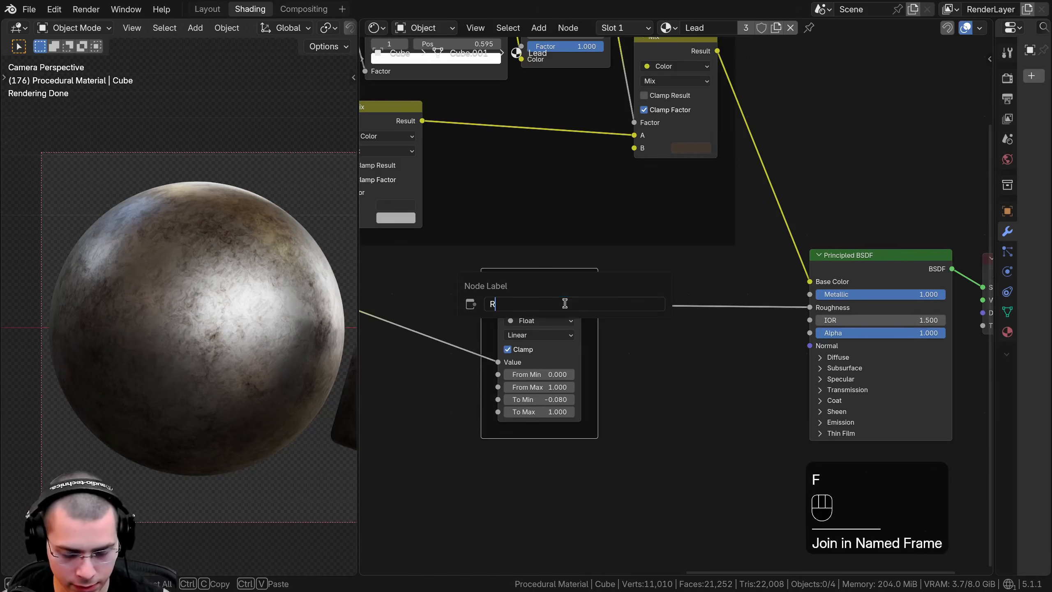
pyautogui.write('Roughness')
pyautogui.press('Return')
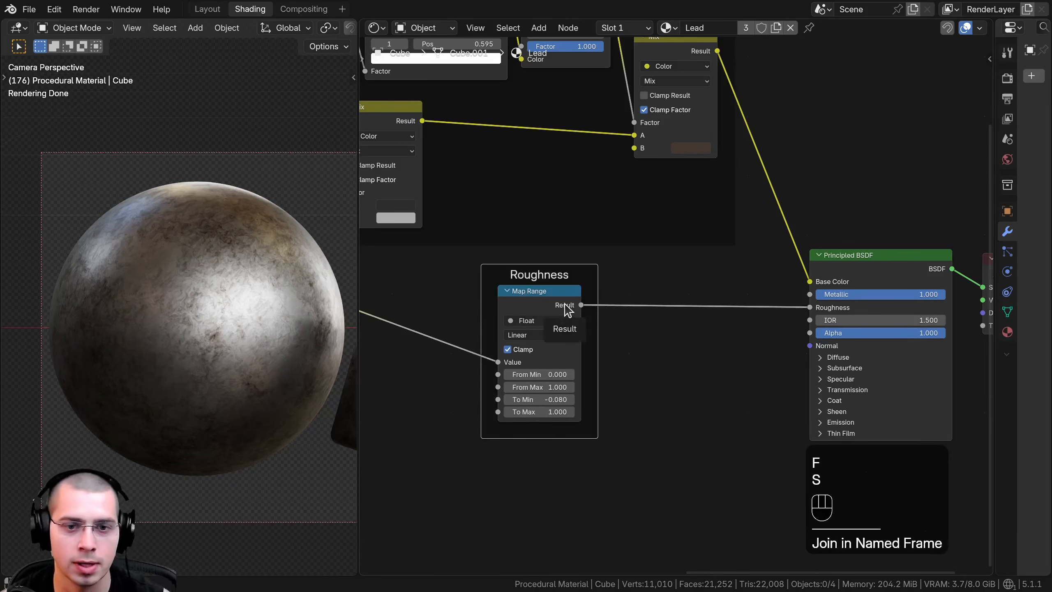
pyautogui.press('a')
# Try adjusting the To Max value of the Map Range node in the Roughness frame
pyautogui.moveTo(579, 411); pyautogui.dragTo(629, 358, button='middle')
pyautogui.scroll(6, 589, 332)
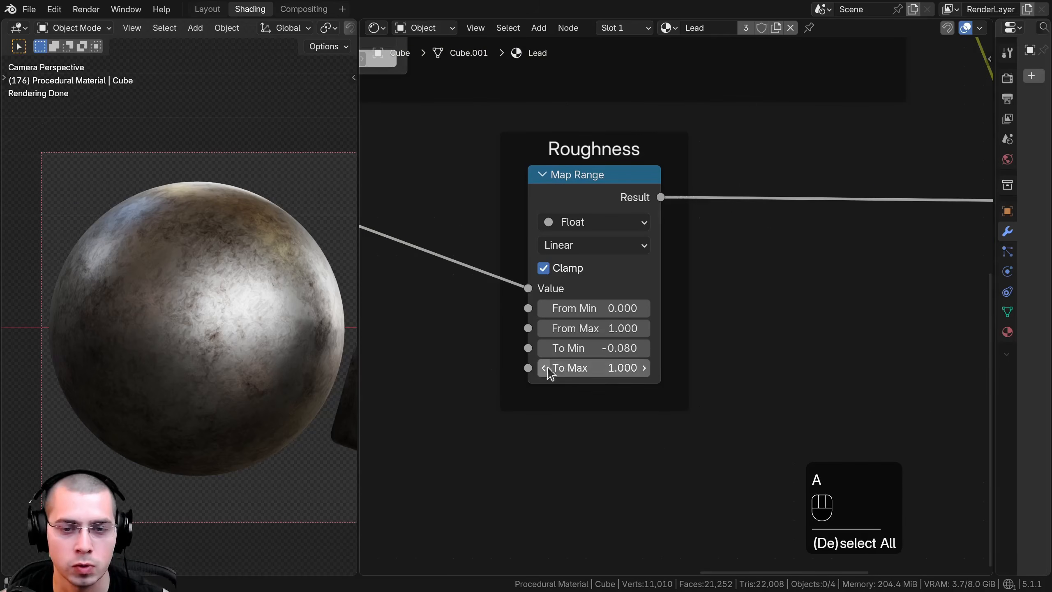
pyautogui.keyDown('shift'); pyautogui.moveTo(604, 363); pyautogui.dragTo(665, 364); pyautogui.keyUp('shift')
pyautogui.rightClick(606, 369)
pyautogui.click(585, 209)
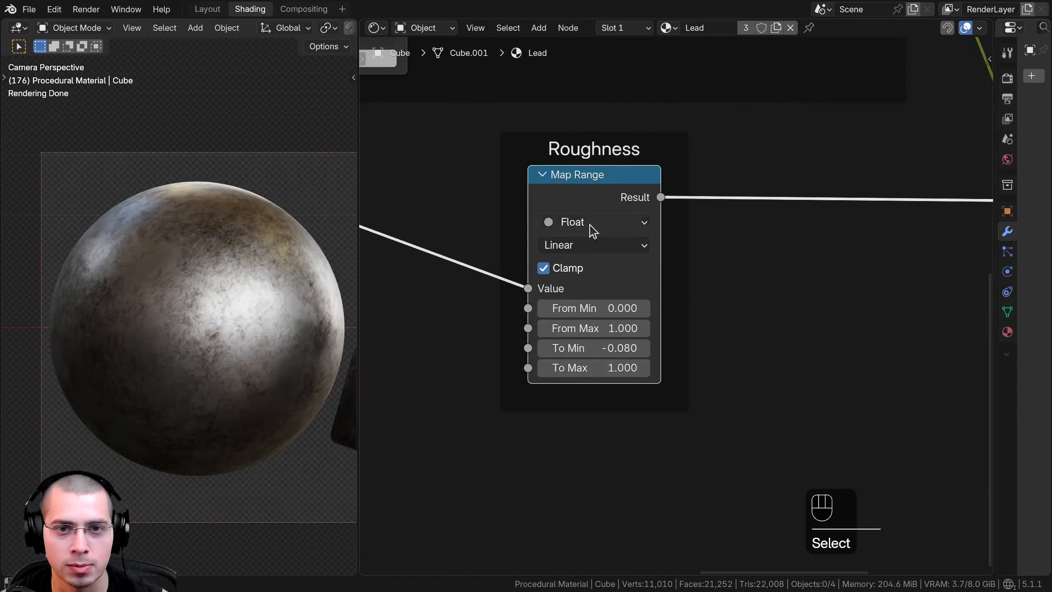
pyautogui.scroll(-12, 596, 282)
pyautogui.press('a')
# Add a Bump node and place it below the Roughness frame
pyautogui.scroll(2, 585, 266)
pyautogui.hotkey('shift', 'a')
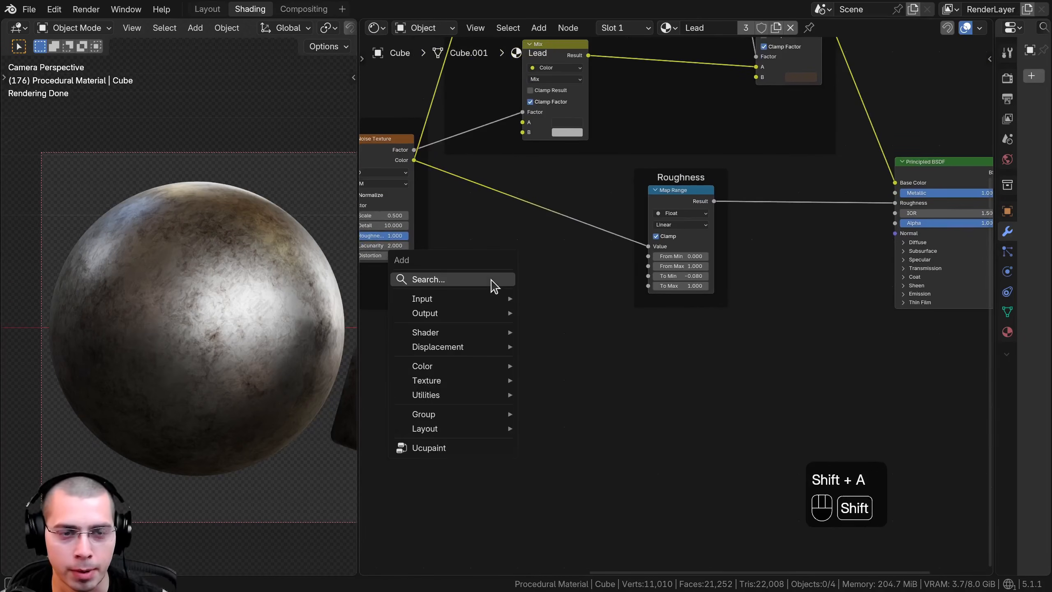
pyautogui.click(453, 279)
pyautogui.write('bum')
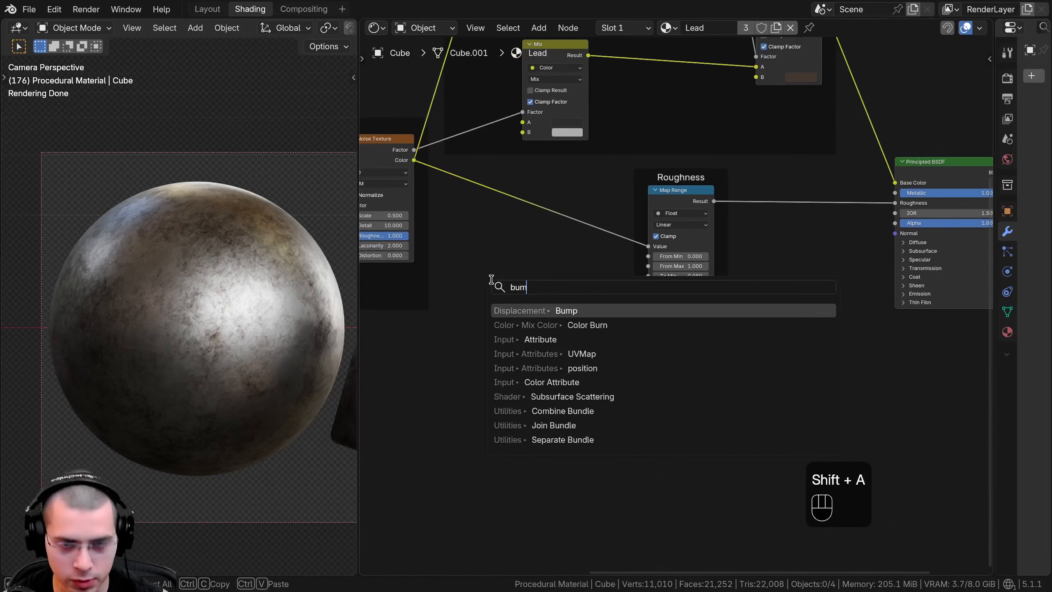
pyautogui.click(594, 310)
pyautogui.click(612, 324)
pyautogui.moveTo(512, 288); pyautogui.dragTo(560, 297, button='middle')
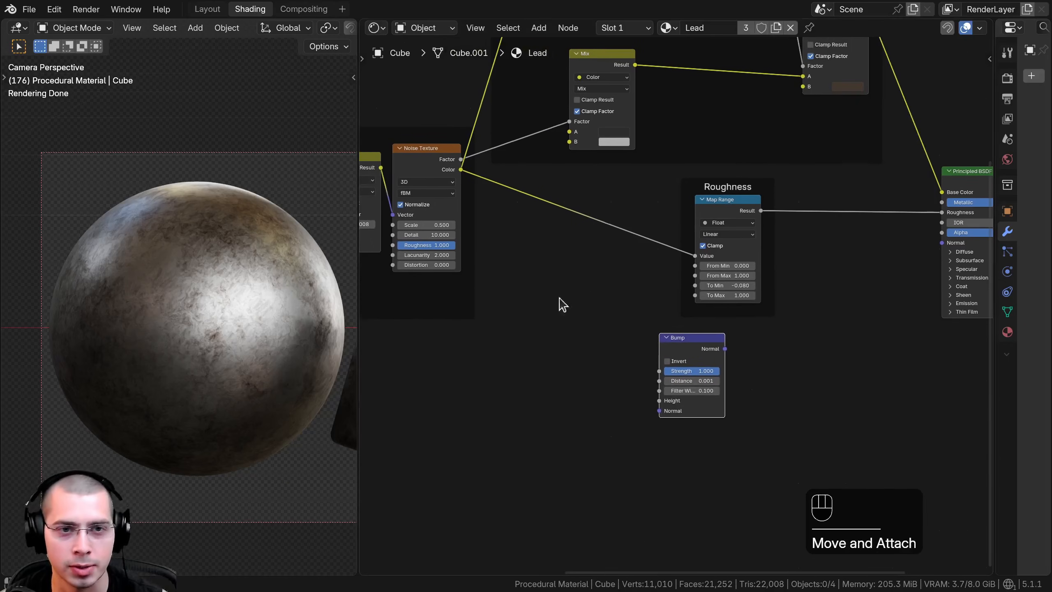
# Link the Noise Texture's Factor to the Bump's Height and the Bump's Normal to the Principled BSDF's Normal
pyautogui.moveTo(462, 160); pyautogui.dragTo(662, 403)
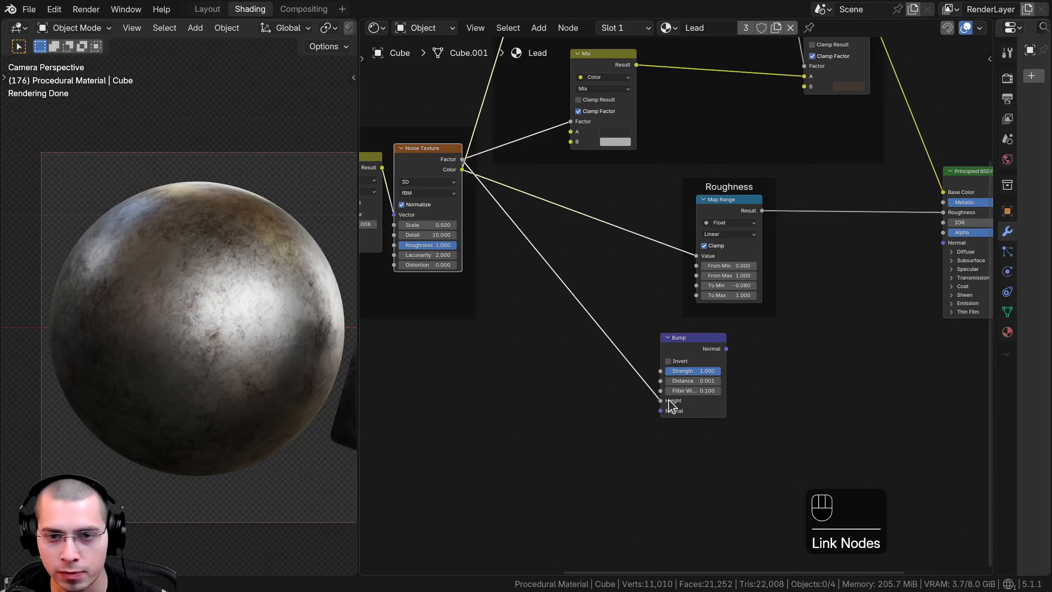
pyautogui.moveTo(685, 349); pyautogui.dragTo(602, 340, button='middle')
pyautogui.scroll(2, 602, 340)
pyautogui.moveTo(626, 346); pyautogui.dragTo(899, 225)
pyautogui.moveTo(822, 246); pyautogui.dragTo(694, 285, button='middle')
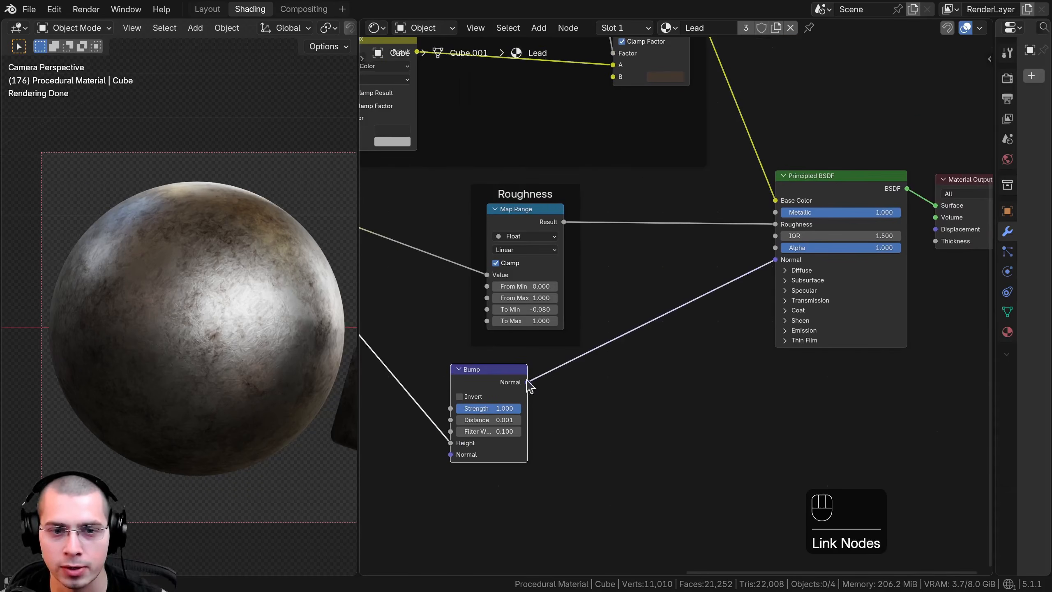
# Check the bumps on the sphere up close and set the Bump node's Distance to 0.002
pyautogui.scroll(8, 279, 358)
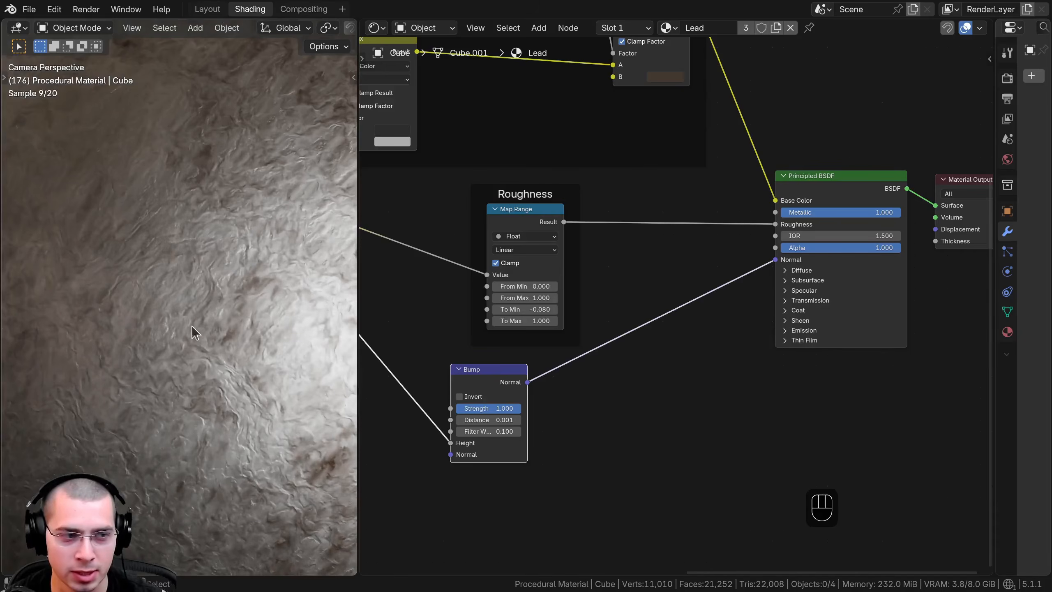
pyautogui.moveTo(579, 343); pyautogui.dragTo(636, 278, button='middle')
pyautogui.scroll(4, 613, 327)
pyautogui.scroll(3, 488, 396)
pyautogui.moveTo(520, 382); pyautogui.dragTo(596, 376, button='middle')
pyautogui.click(600, 353)
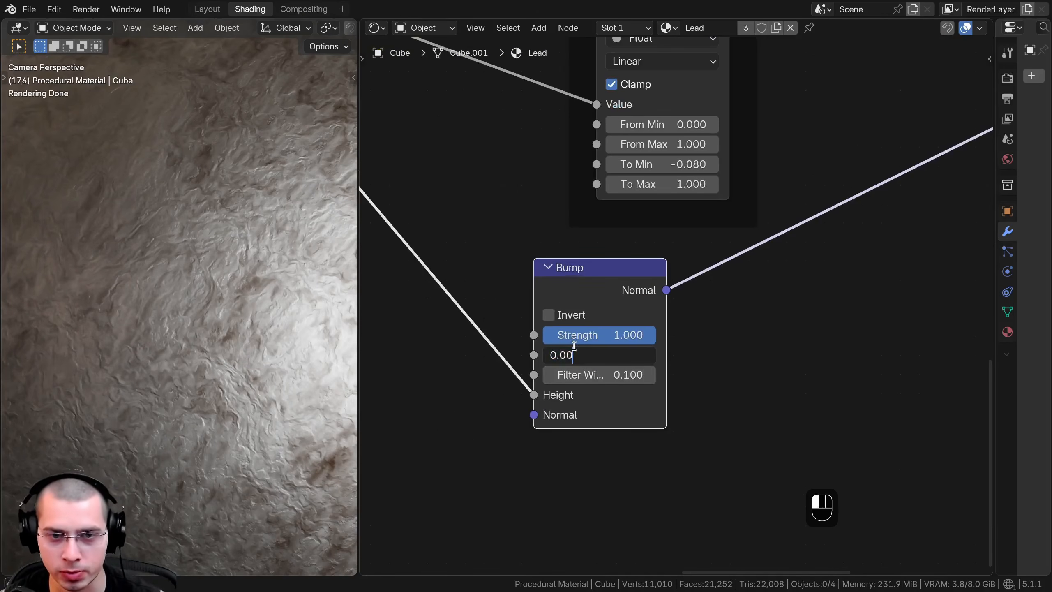
pyautogui.write('0.002')
pyautogui.press('Return')
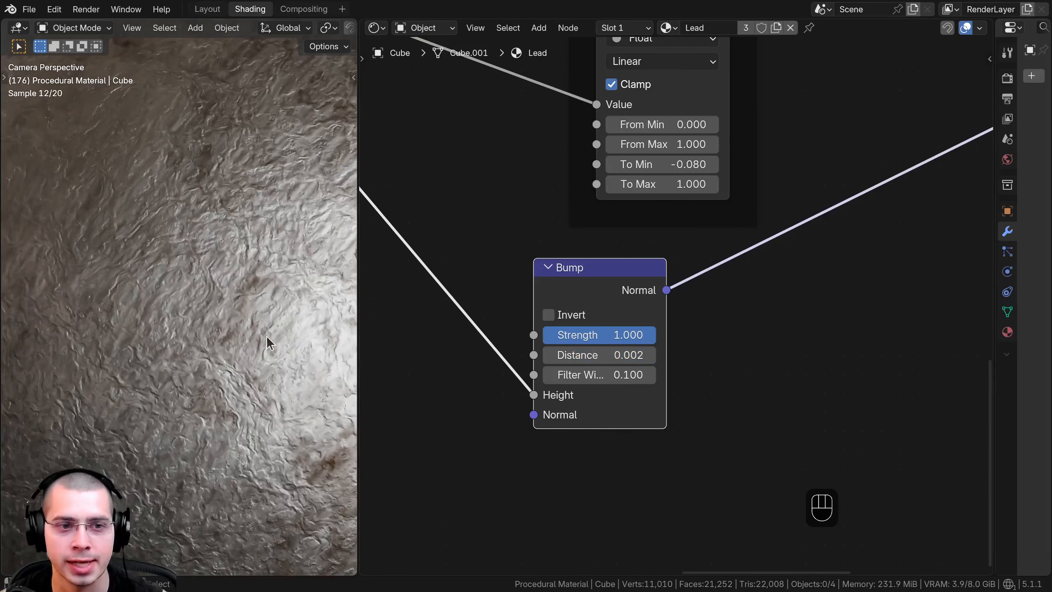
# Add a Wave Texture node and place it below the Texture frame
pyautogui.moveTo(602, 383); pyautogui.dragTo(620, 374, button='middle')
pyautogui.scroll(-4, 626, 372)
pyautogui.moveTo(638, 369); pyautogui.dragTo(829, 336, button='middle')
pyautogui.scroll(3, 596, 364)
pyautogui.moveTo(476, 413); pyautogui.dragTo(488, 442, button='middle')
pyautogui.moveTo(562, 335); pyautogui.dragTo(569, 383, button='middle')
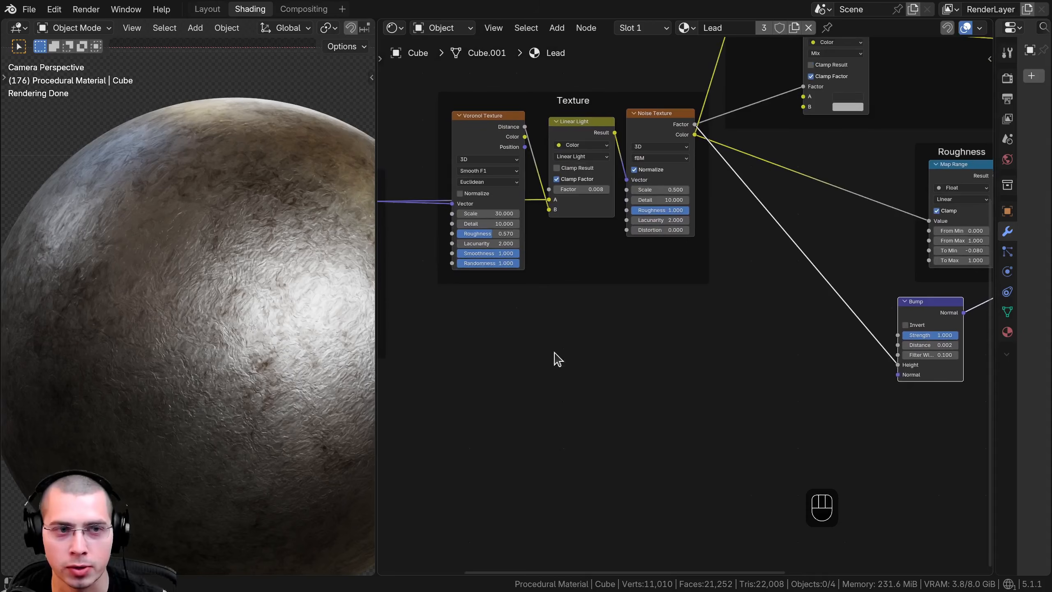
pyautogui.hotkey('shift', 'a')
pyautogui.write('wave')
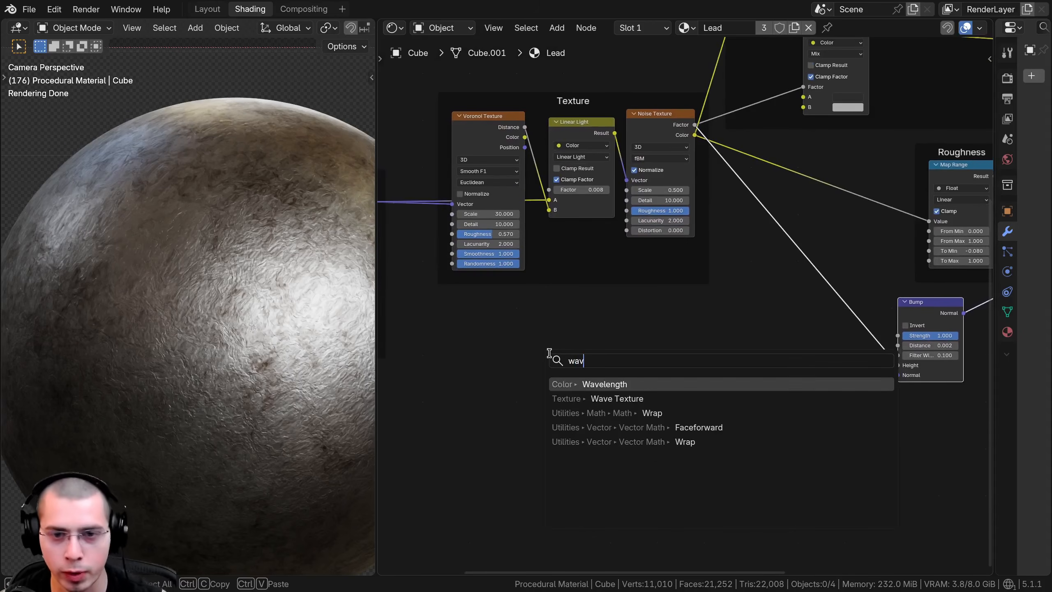
pyautogui.press('Down')
pyautogui.press('Return')
pyautogui.click(524, 329)
# Link the Mapping node's Vector to the Wave Texture's Vector and preview the Wave Texture on the sphere
pyautogui.moveTo(379, 236); pyautogui.dragTo(548, 226, button='middle')
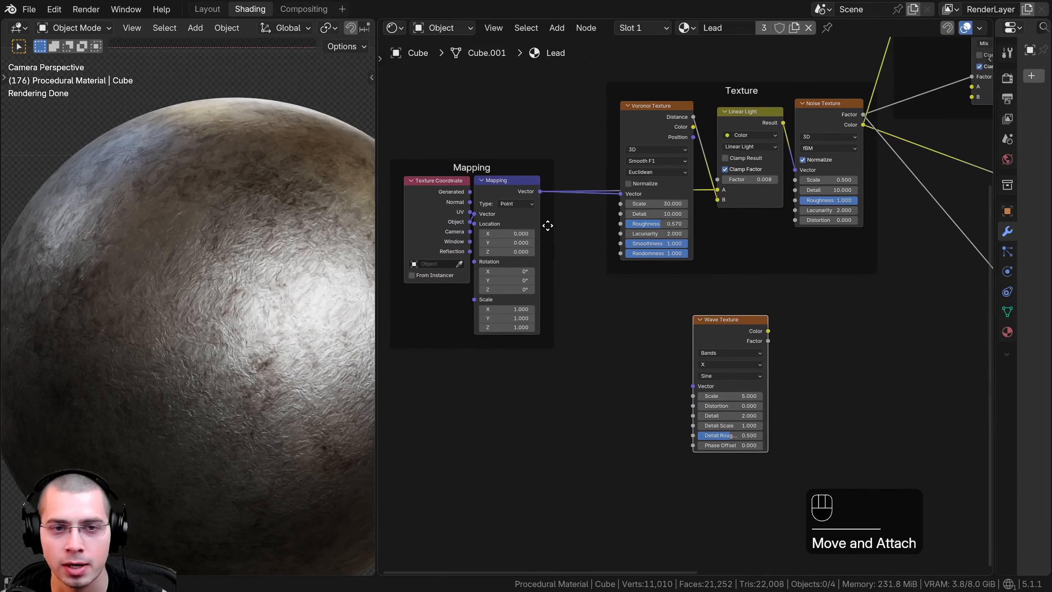
pyautogui.moveTo(538, 192); pyautogui.dragTo(693, 386)
pyautogui.moveTo(698, 352); pyautogui.dragTo(570, 374, button='middle')
pyautogui.scroll(3, 570, 374)
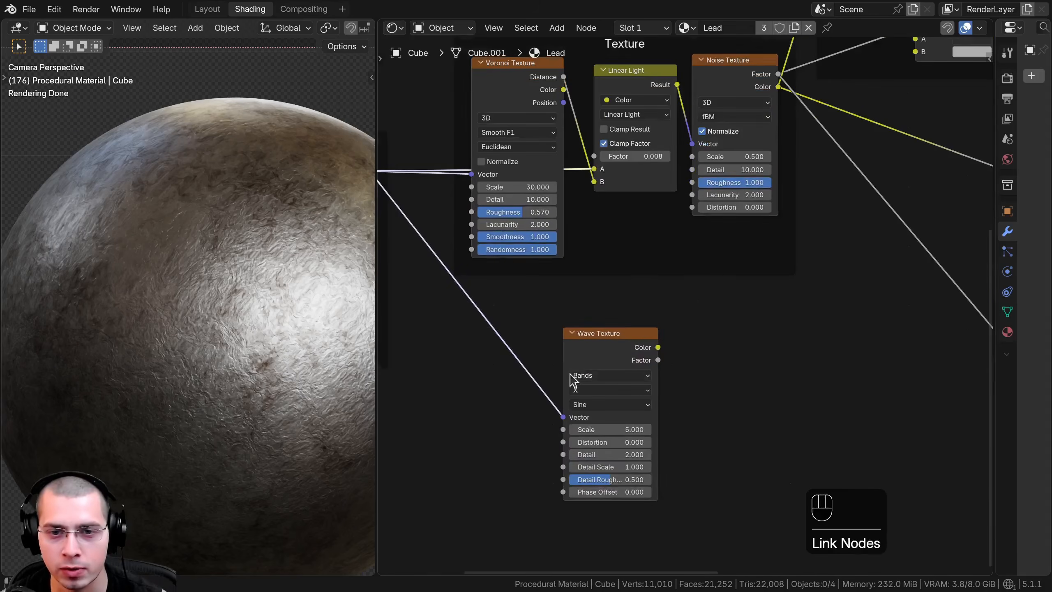
pyautogui.keyDown('ctrl'); pyautogui.keyDown('shift'); pyautogui.moveTo(609, 347); pyautogui.dragTo(598, 341); pyautogui.keyUp('shift'); pyautogui.keyUp('ctrl')
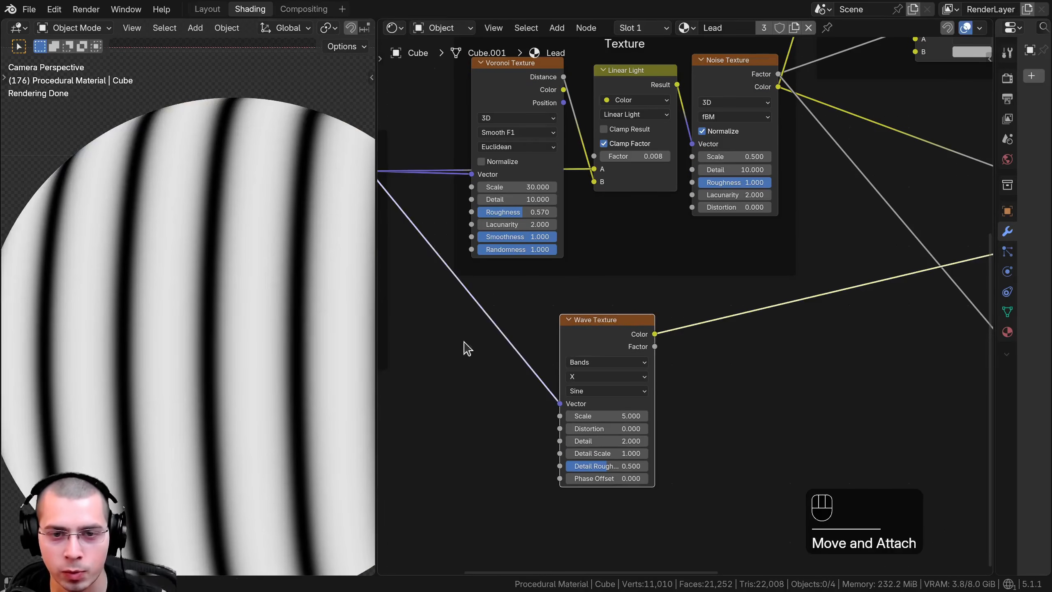
# Set the Wave Texture's band direction to Z, its Scale to 3 and its Distortion to 12
pyautogui.scroll(2, 460, 528)
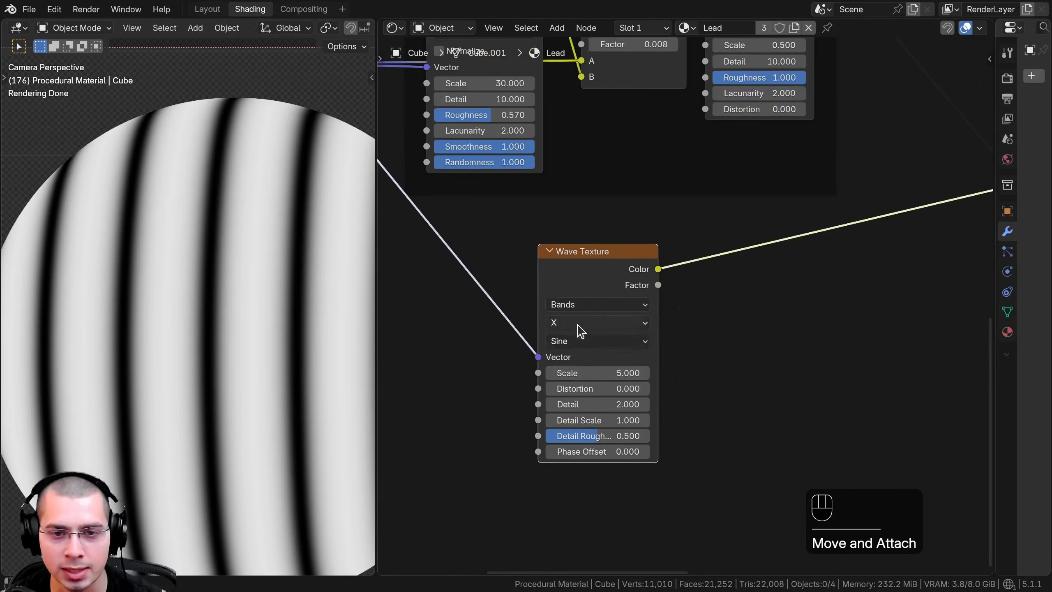
pyautogui.click(580, 322)
pyautogui.click(581, 390)
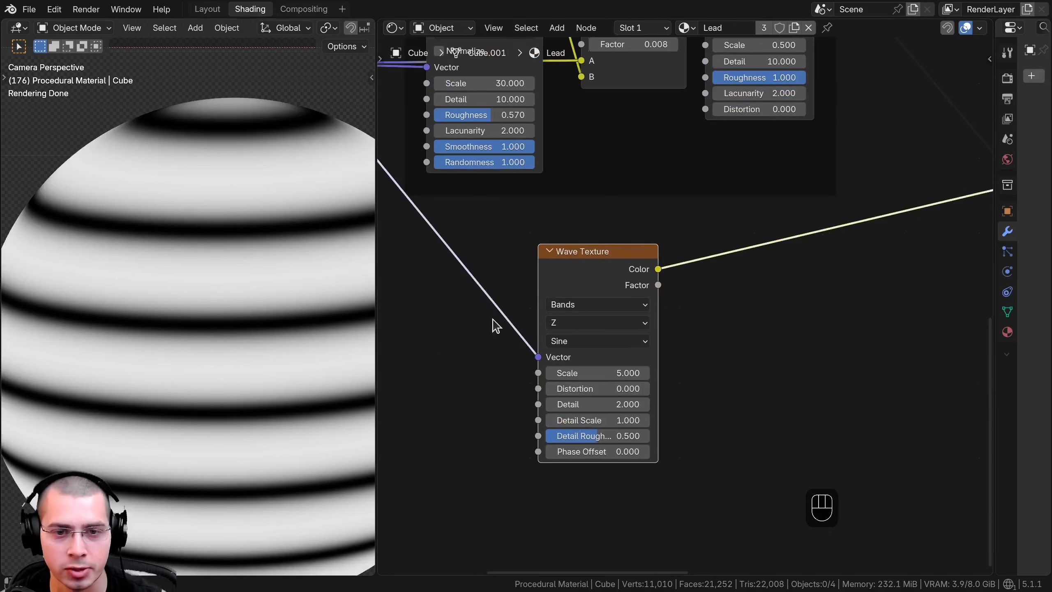
pyautogui.scroll(2, 575, 350)
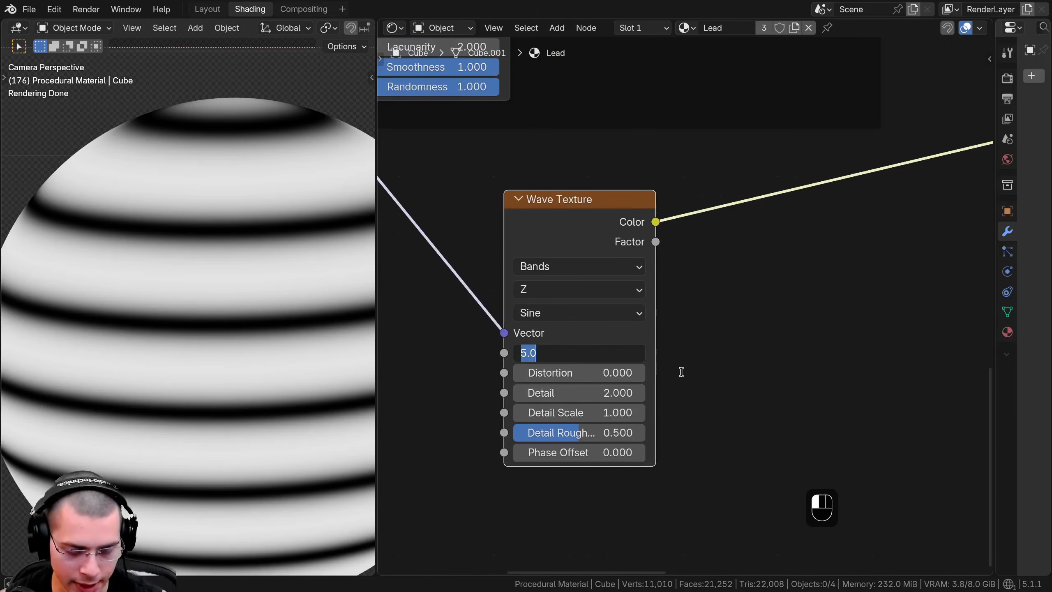
pyautogui.write('3')
pyautogui.press('Return')
pyautogui.write('12')
pyautogui.press('Return')
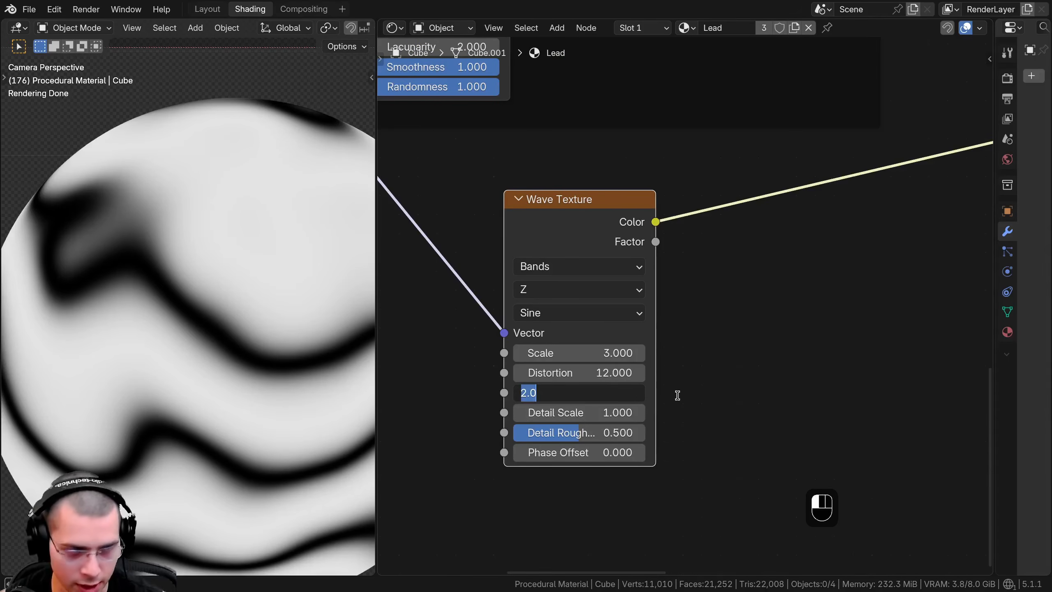
# Set the Wave Texture's Detail to 5 and its Detail Scale to 2
pyautogui.press('Return')
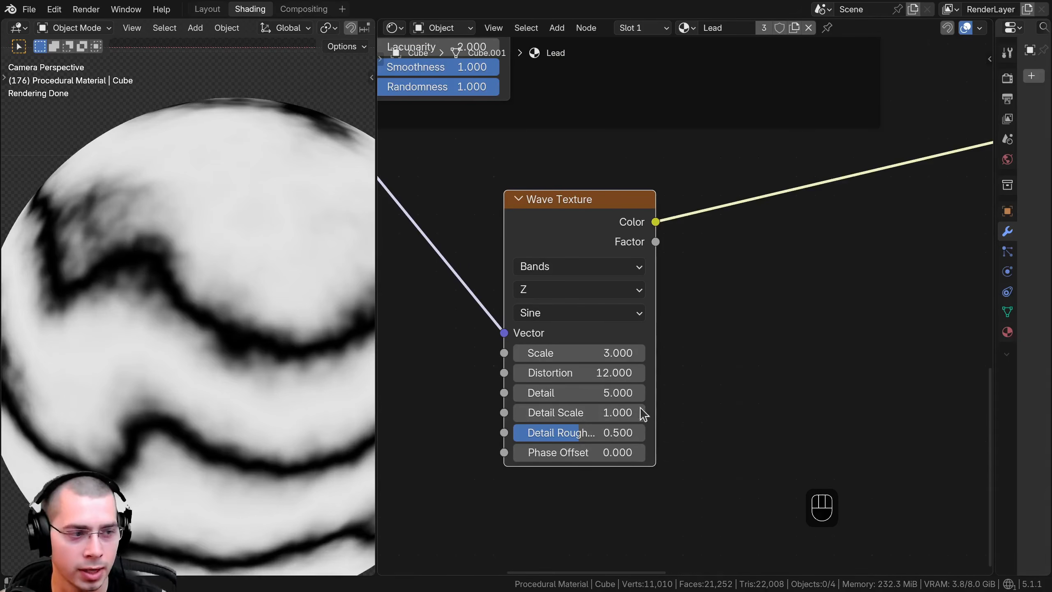
pyautogui.doubleClick(594, 413)
pyautogui.write('2')
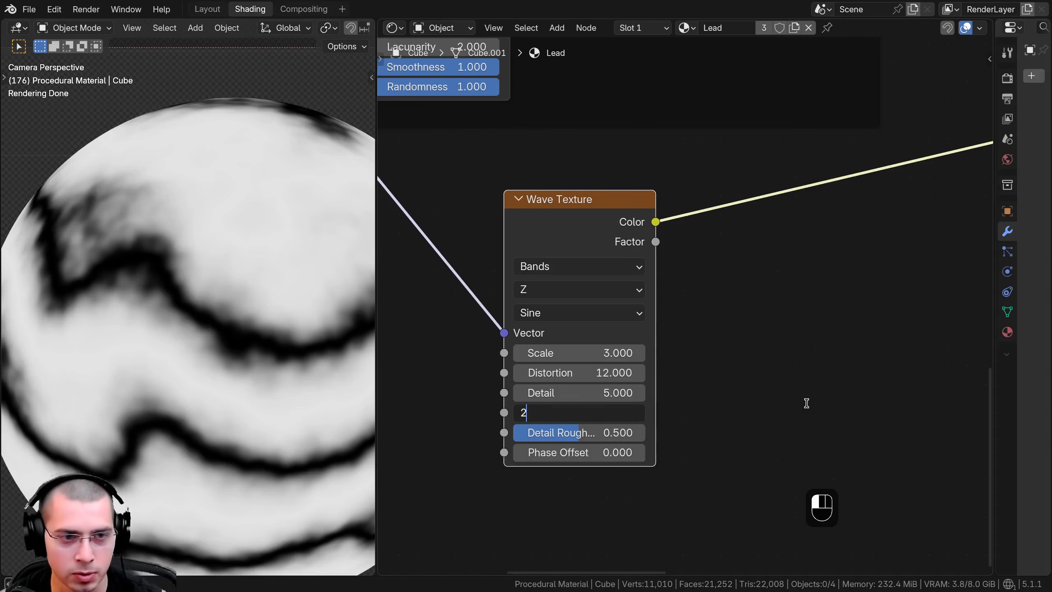
pyautogui.press('Return')
pyautogui.scroll(-2, 187, 330)
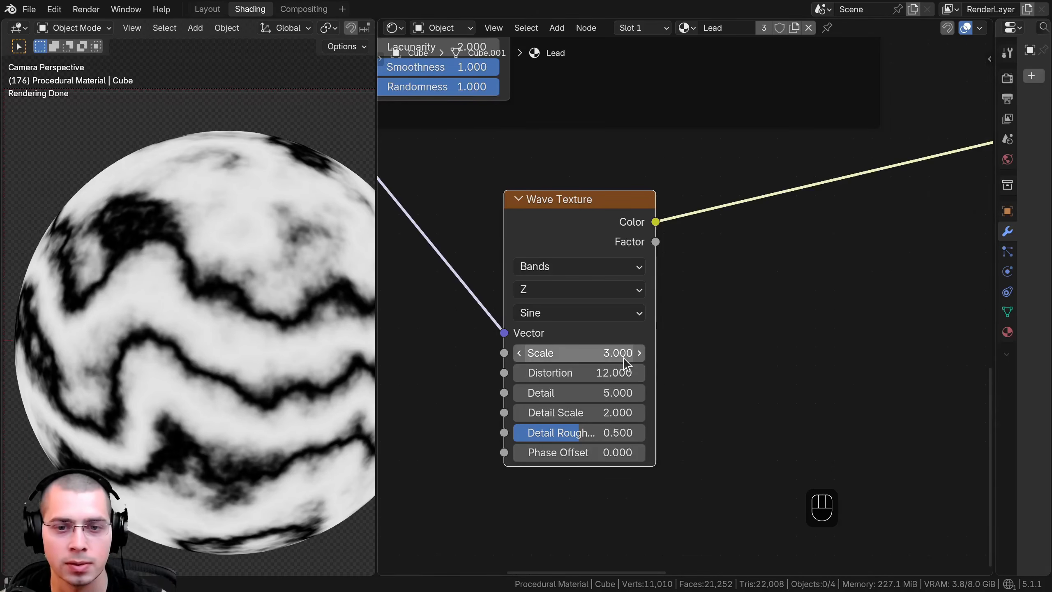
# Duplicate the Bump node, insert the copy between the original Bump and the Principled BSDF, and space the two nodes apart
pyautogui.scroll(-4, 465, 327)
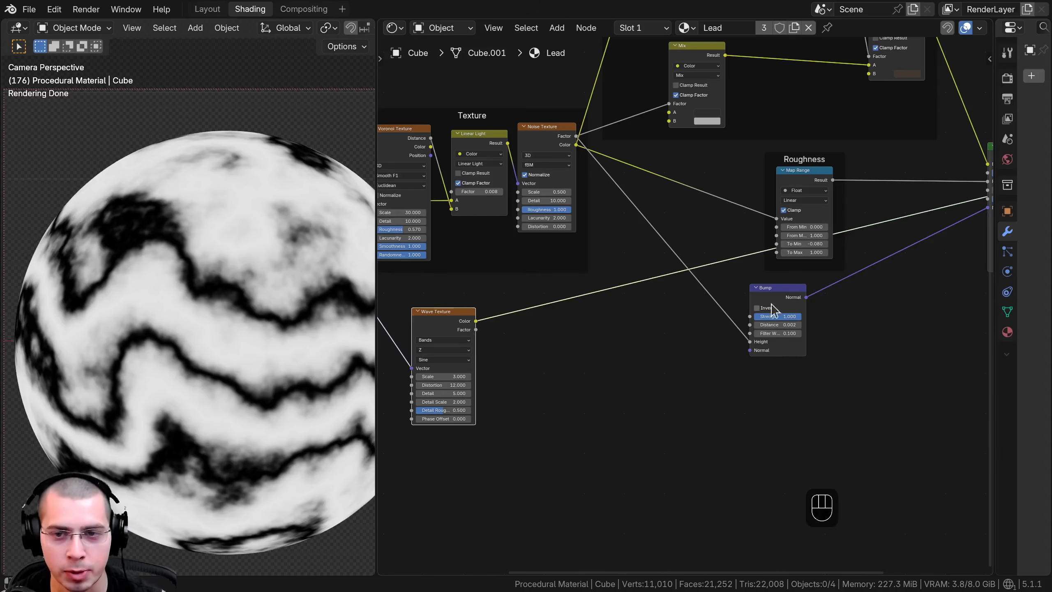
pyautogui.moveTo(760, 290); pyautogui.dragTo(696, 288)
pyautogui.scroll(4, 697, 289)
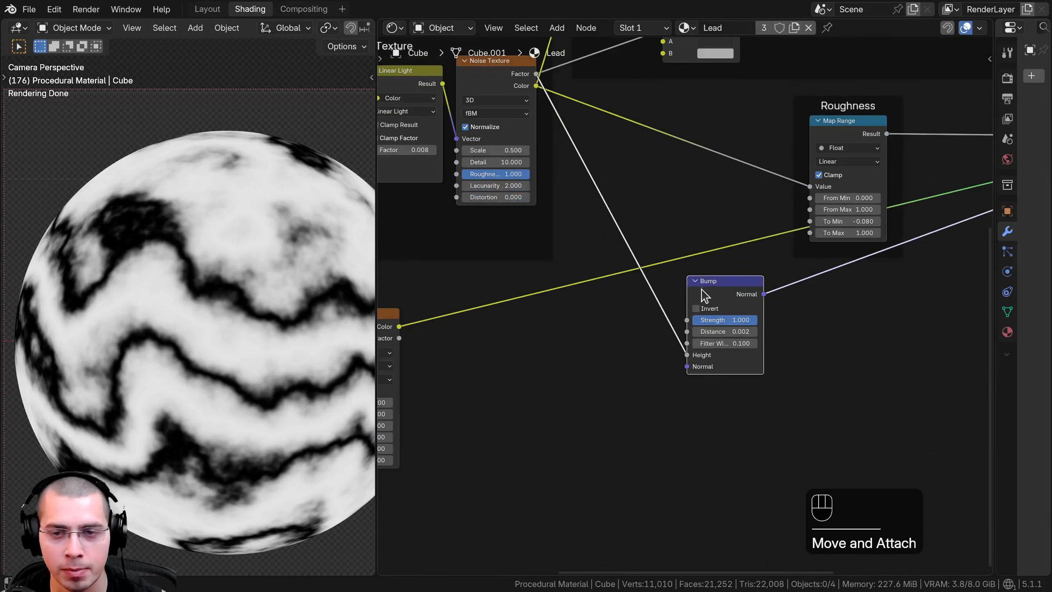
pyautogui.hotkey('shift', 'd')
pyautogui.click(805, 286)
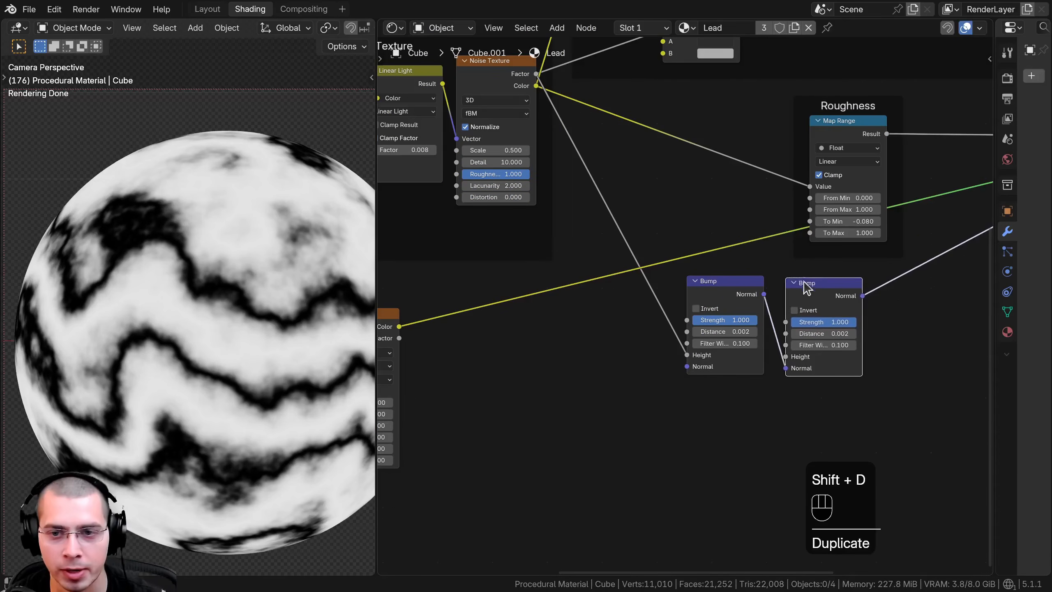
pyautogui.moveTo(804, 281); pyautogui.dragTo(812, 294)
pyautogui.scroll(3, 725, 307)
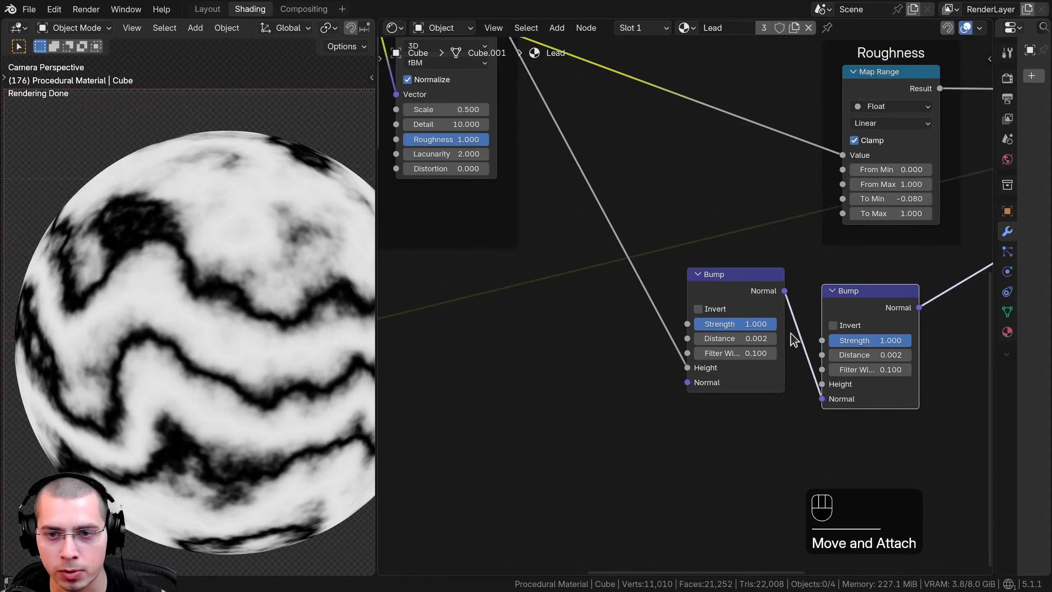
pyautogui.moveTo(744, 274); pyautogui.dragTo(741, 263)
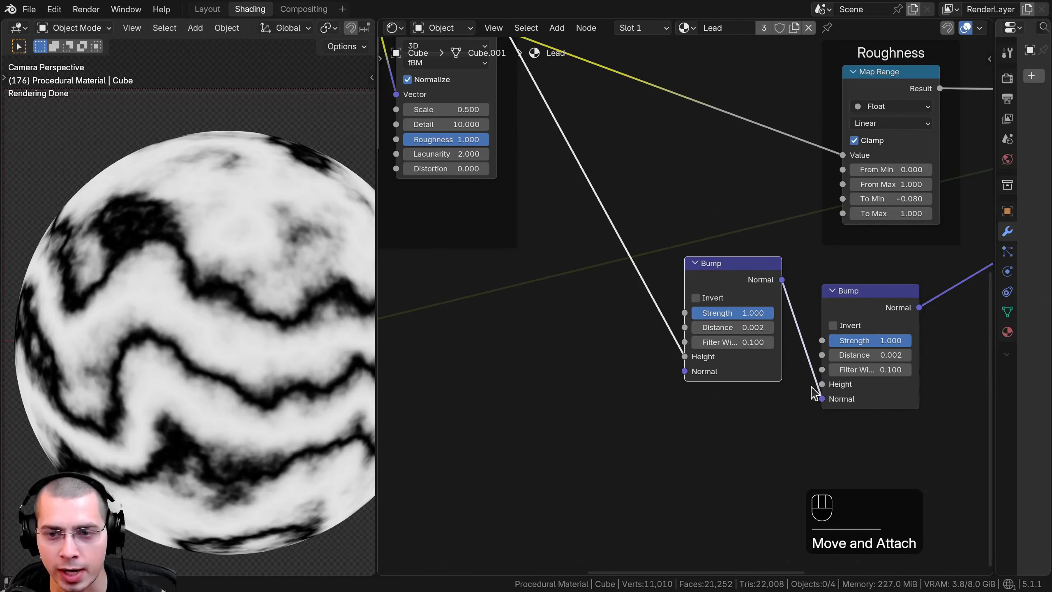
# Link the Wave Texture's Color to the second Bump's Height and preview the Principled BSDF on the sphere
pyautogui.scroll(-3, 557, 396)
pyautogui.moveTo(547, 375); pyautogui.dragTo(630, 331, button='middle')
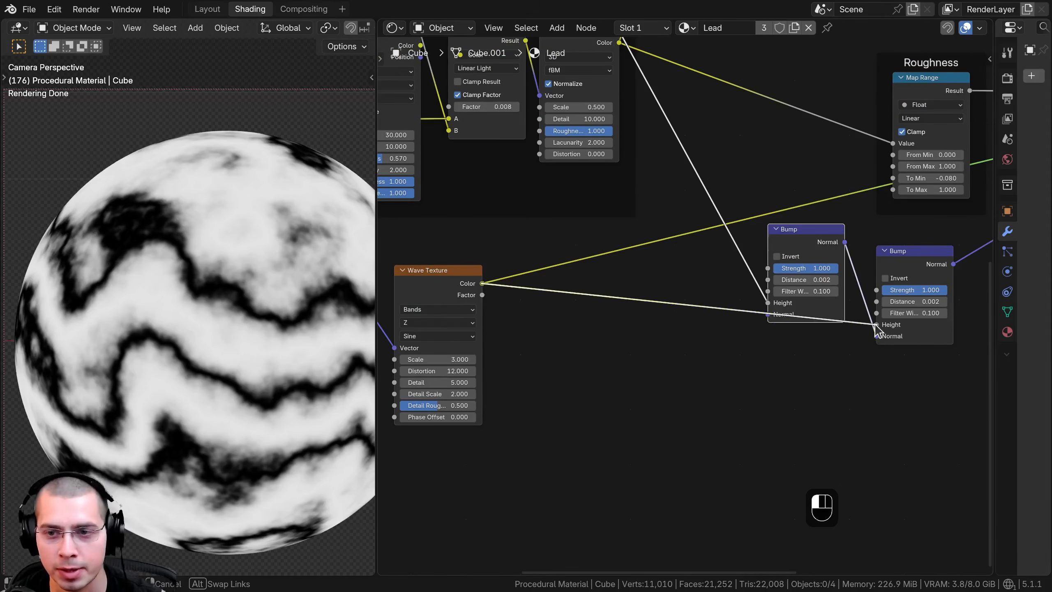
pyautogui.moveTo(875, 324); pyautogui.dragTo(876, 325)
pyautogui.scroll(-4, 875, 324)
pyautogui.moveTo(875, 325); pyautogui.dragTo(614, 452, button='middle')
pyautogui.keyDown('ctrl'); pyautogui.keyDown('shift'); pyautogui.click(822, 260); pyautogui.keyUp('shift'); pyautogui.keyUp('ctrl')
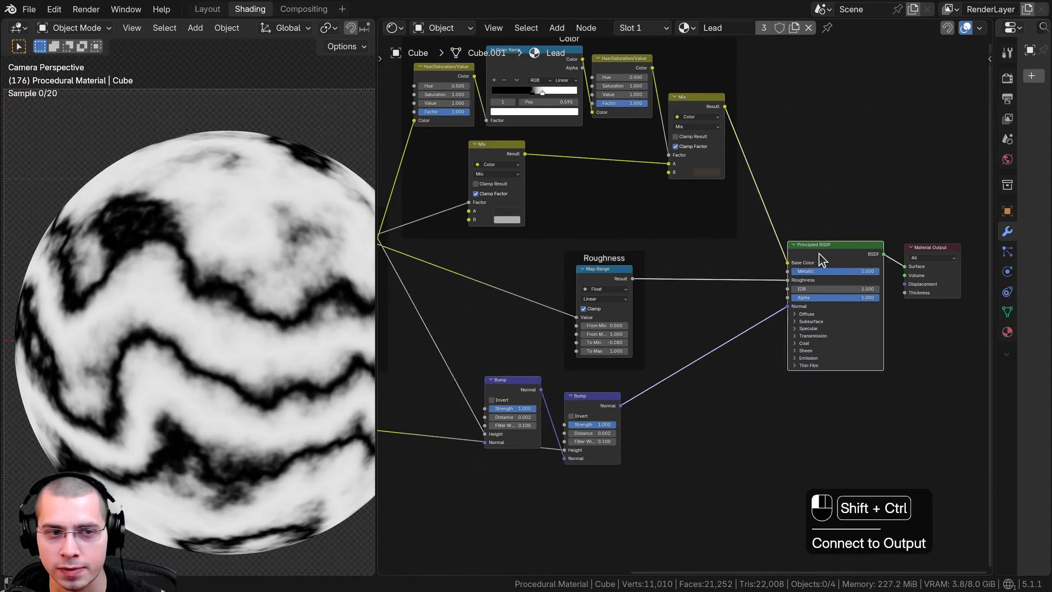
# Add an RGB Curves node on the link between the Wave Texture's Color and the second Bump's Height
pyautogui.moveTo(545, 429); pyautogui.dragTo(652, 343, button='middle')
pyautogui.scroll(4, 217, 282)
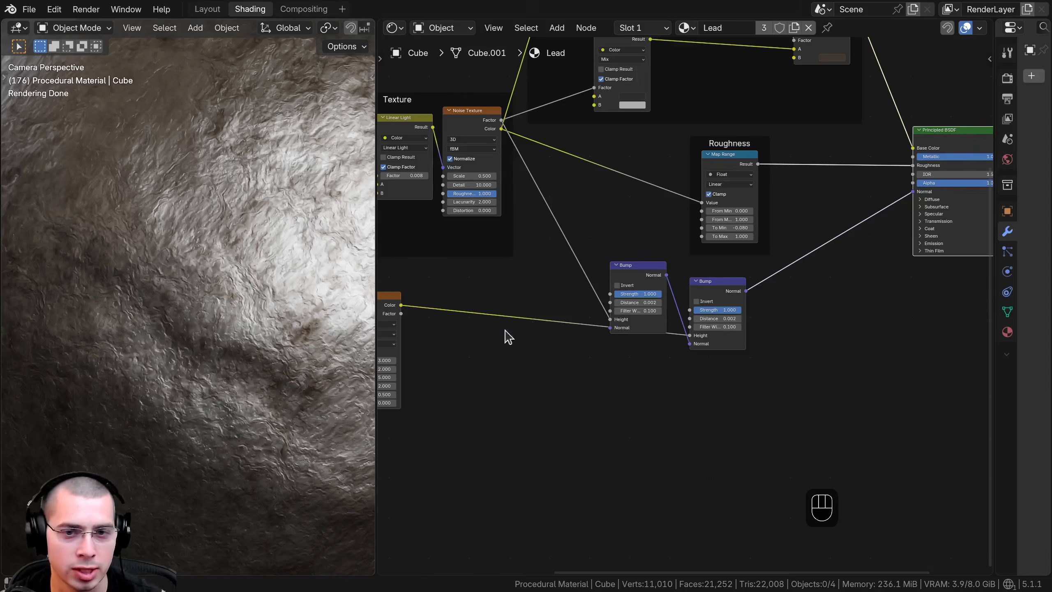
pyautogui.moveTo(478, 363); pyautogui.dragTo(564, 347, button='middle')
pyautogui.hotkey('shift', 'a')
pyautogui.write('rgb')
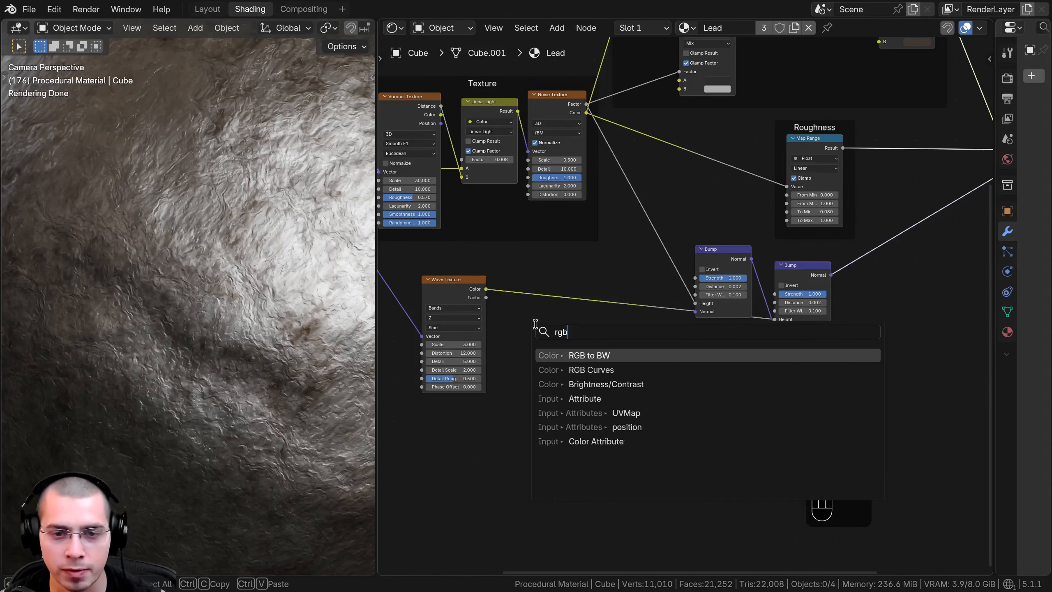
pyautogui.click(583, 372)
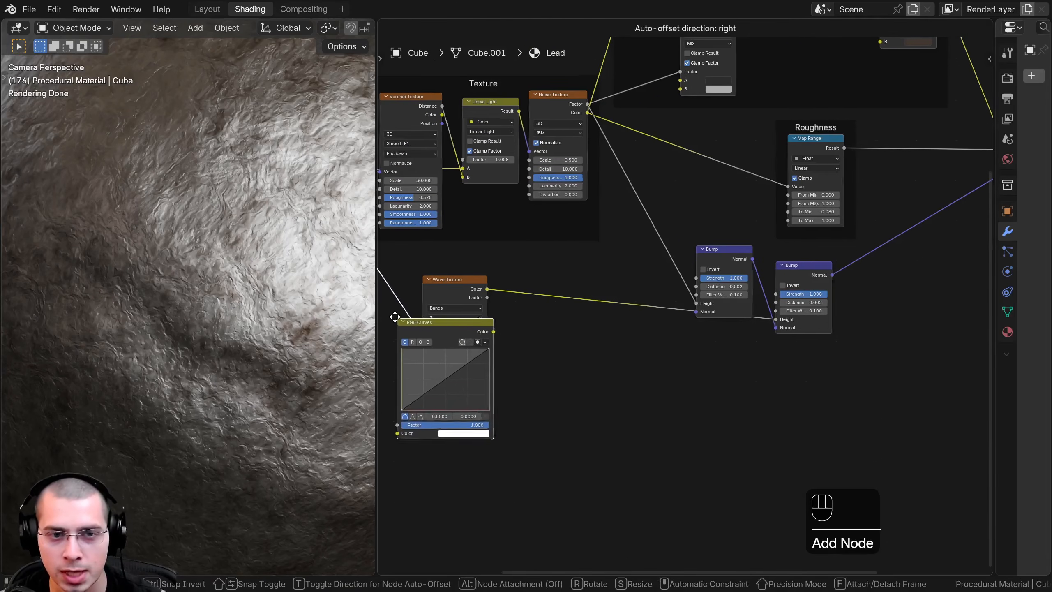
pyautogui.click(549, 282)
pyautogui.scroll(5, 665, 305)
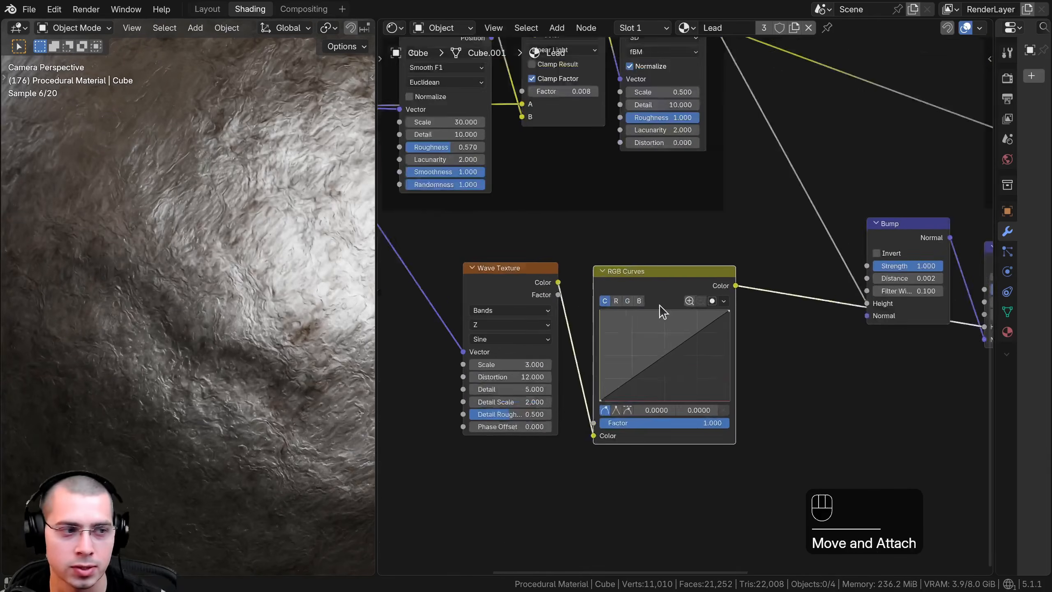
# Bow the RGB curve upward with two points, at about 0.54, 0.72 and about 0.11, 0.37
pyautogui.click(621, 392)
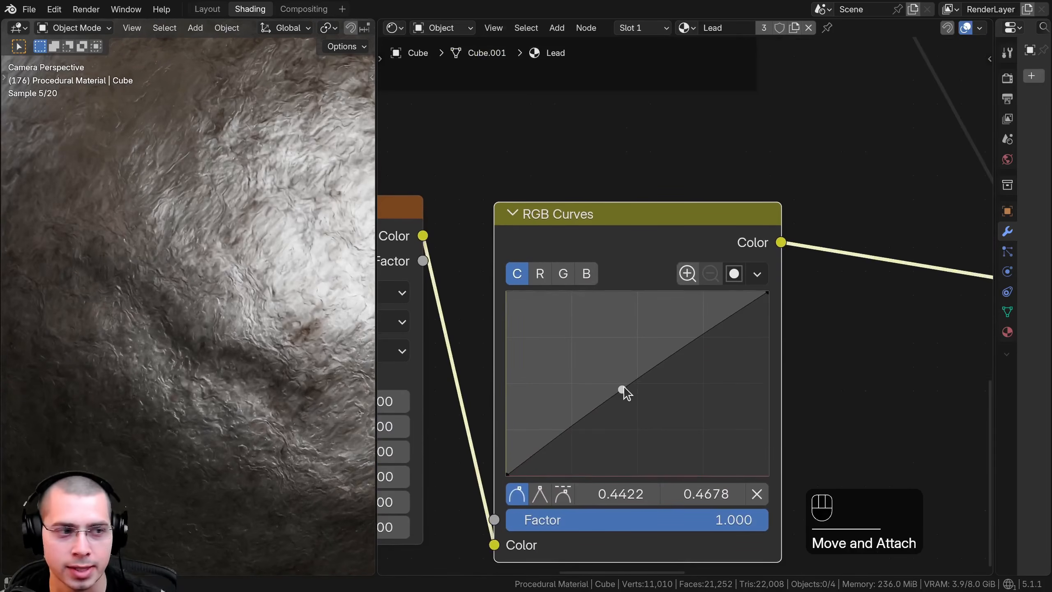
pyautogui.moveTo(622, 390); pyautogui.dragTo(647, 346)
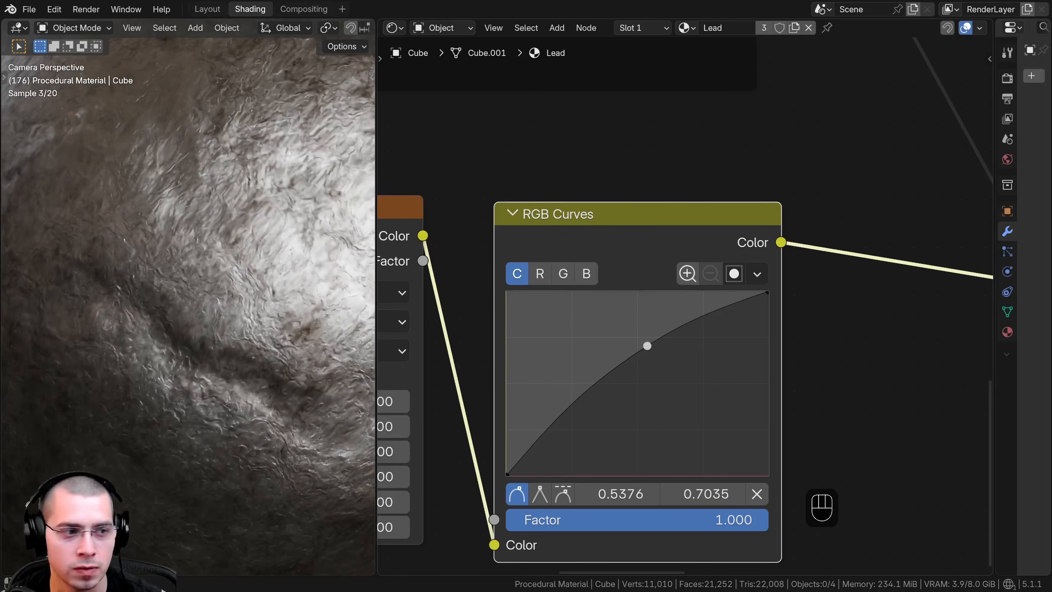
pyautogui.click(549, 411)
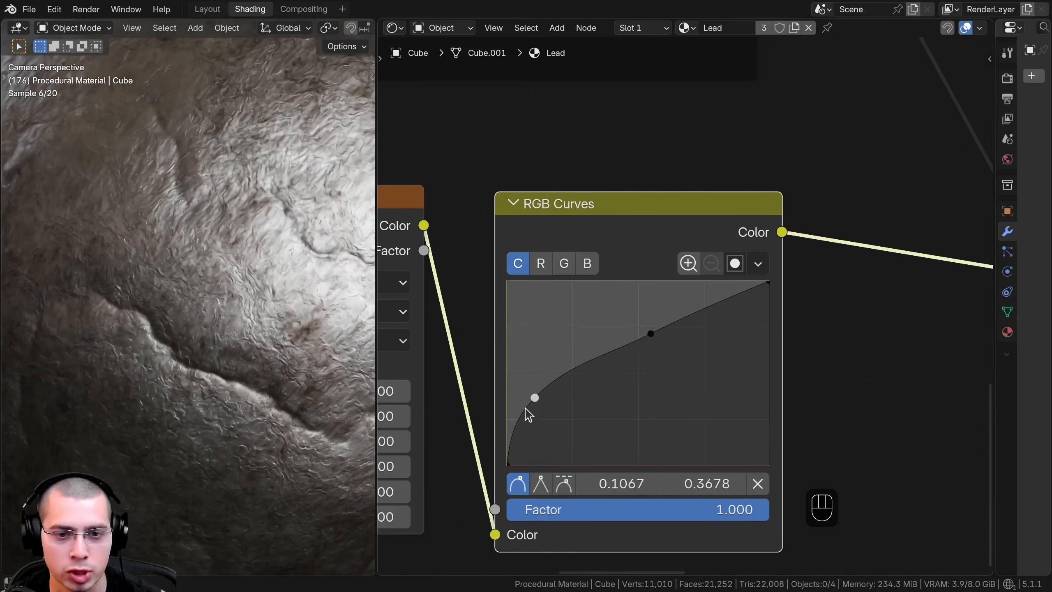
# Compare the sphere's surface with the RGB Curves Factor at 0 and at 1, examining it close up and from afar
pyautogui.keyDown('shift'); pyautogui.moveTo(161, 315); pyautogui.dragTo(99, 255, button='middle'); pyautogui.keyUp('shift')
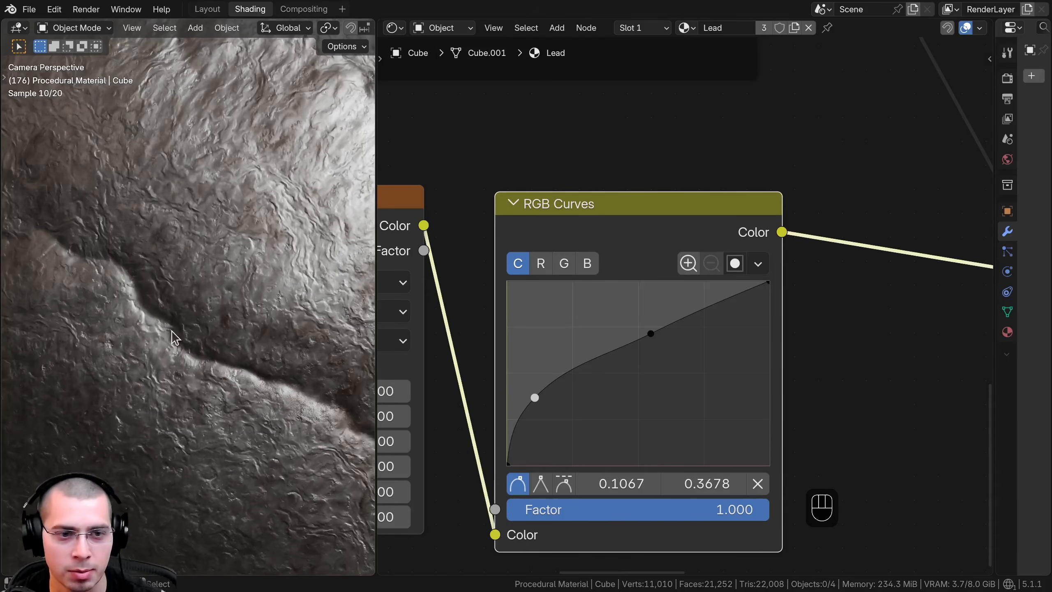
pyautogui.moveTo(585, 226); pyautogui.dragTo(590, 226)
pyautogui.moveTo(683, 509); pyautogui.dragTo(426, 509)
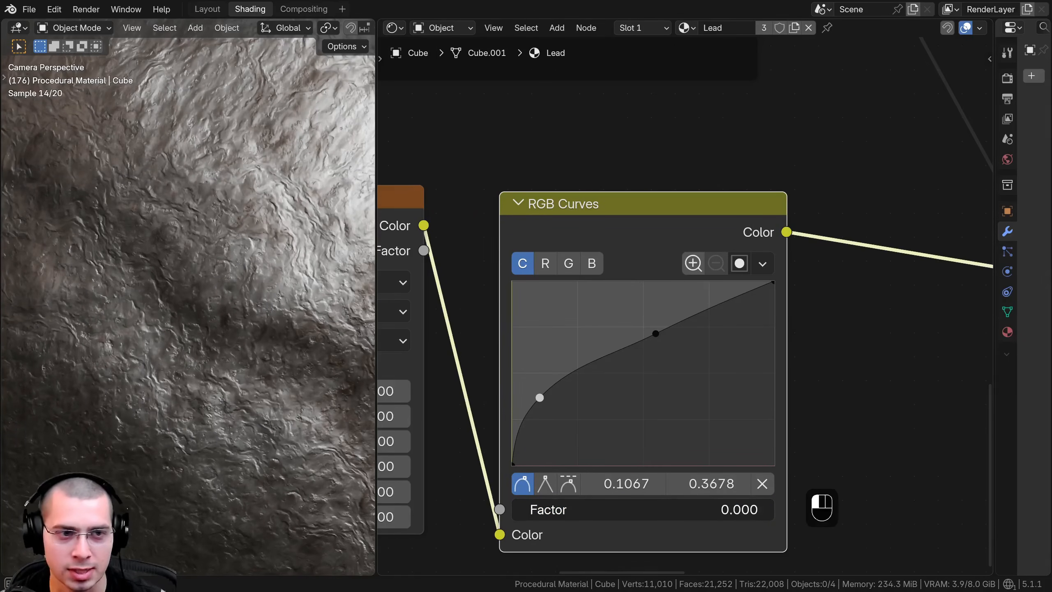
pyautogui.moveTo(514, 509); pyautogui.dragTo(773, 510)
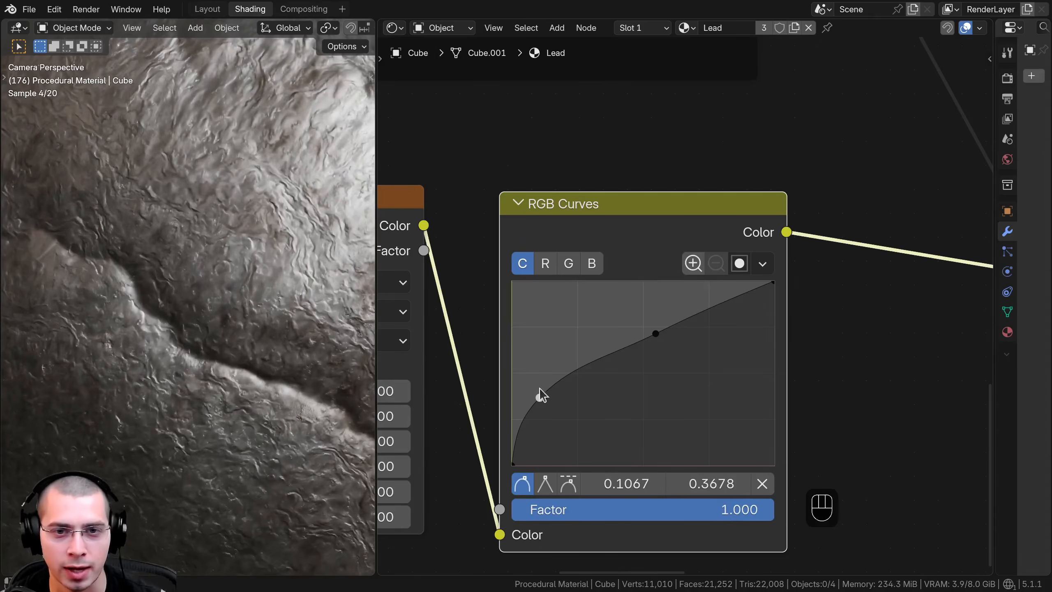
pyautogui.scroll(-4, 217, 254)
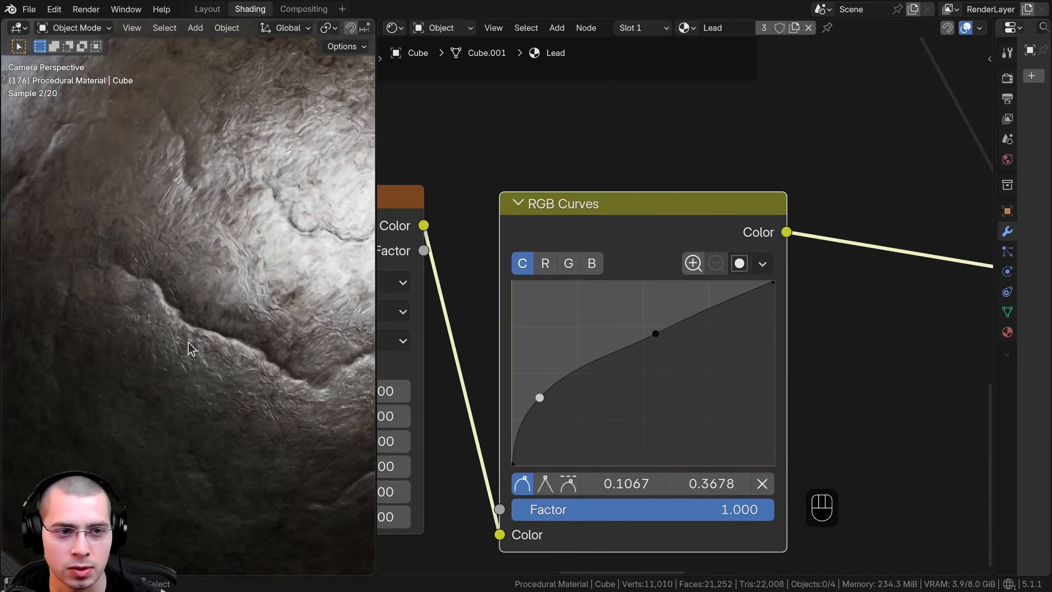
pyautogui.scroll(-7, 198, 334)
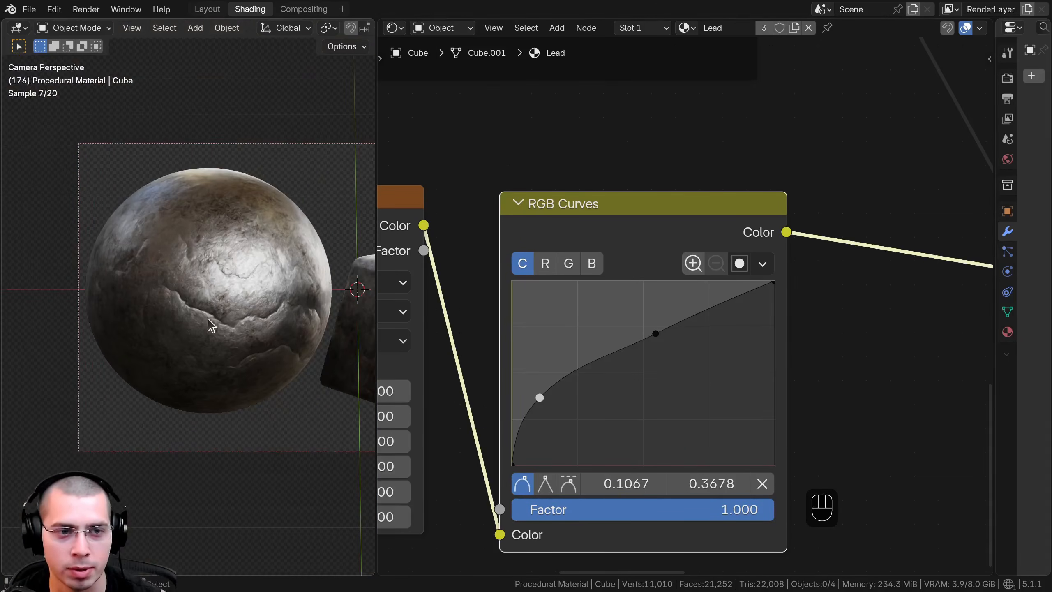
pyautogui.scroll(6, 223, 309)
pyautogui.scroll(-1, 704, 344)
# Set the second Bump node's Distance to 0.001
pyautogui.scroll(-3, 791, 330)
pyautogui.moveTo(932, 265); pyautogui.dragTo(534, 319, button='middle')
pyautogui.scroll(4, 663, 290)
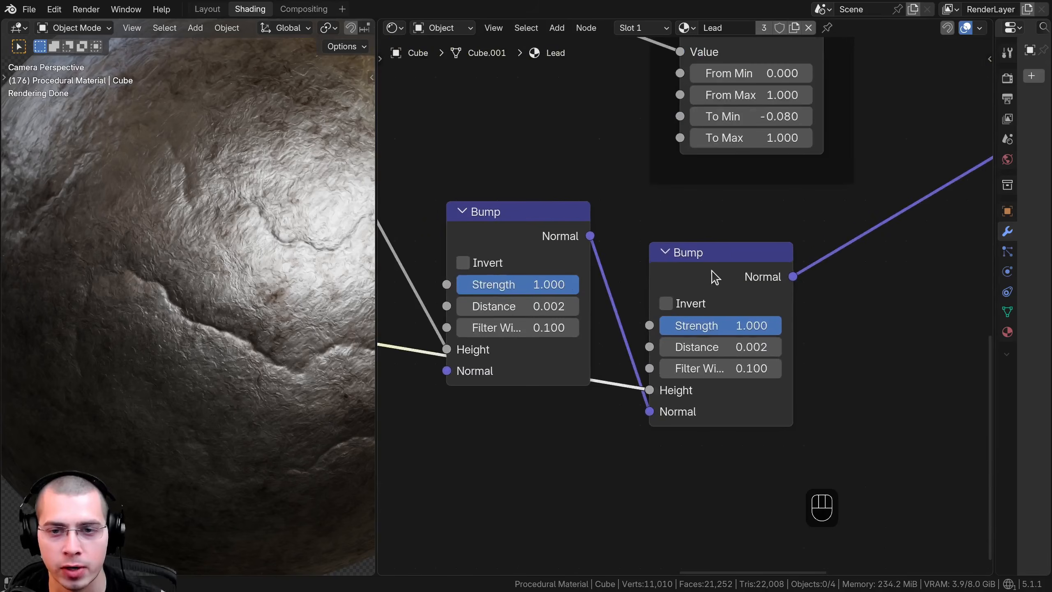
pyautogui.moveTo(711, 273); pyautogui.dragTo(713, 269)
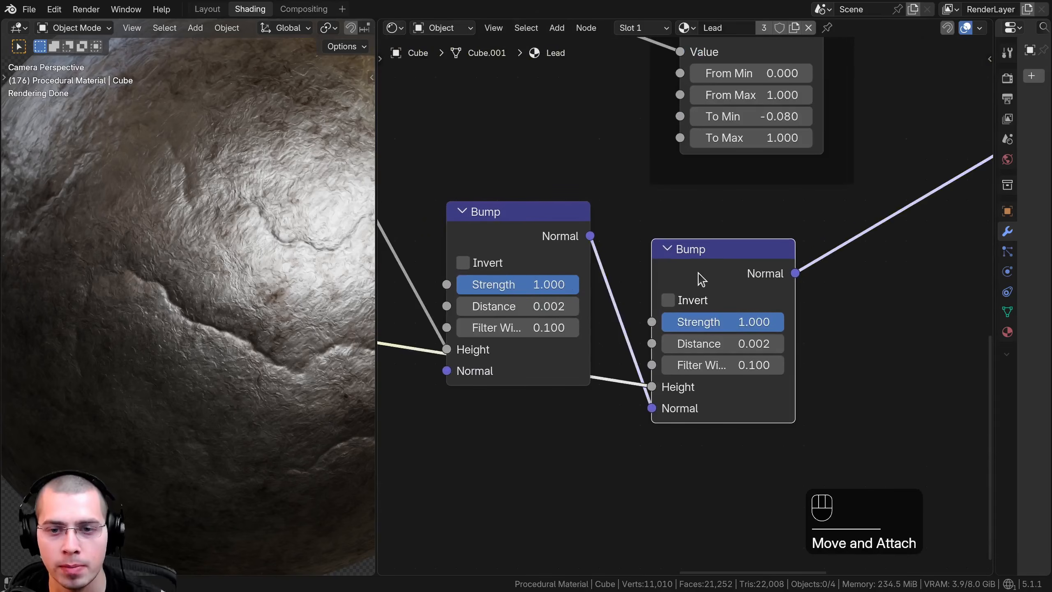
pyautogui.click(723, 342)
pyautogui.click(712, 340)
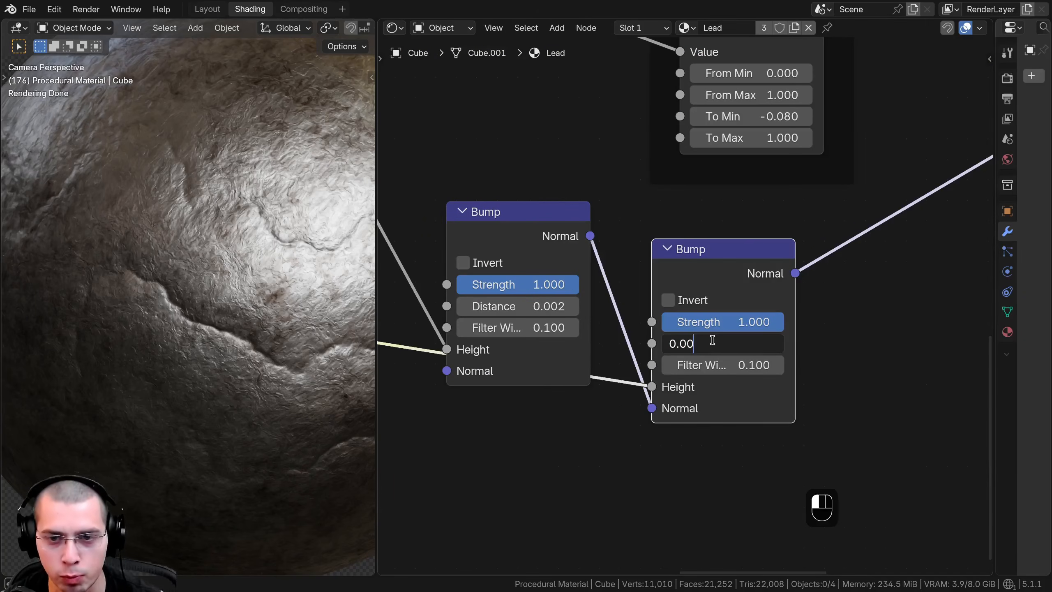
pyautogui.write('0.001')
pyautogui.press('Return')
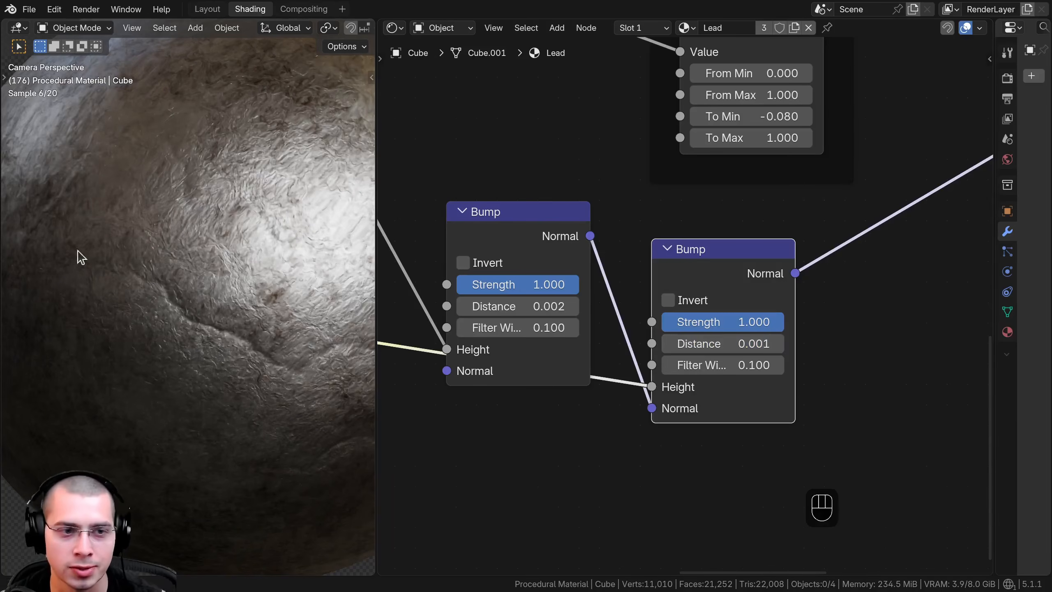
pyautogui.scroll(2, 260, 293)
# Join the two Bump nodes in a frame labelled Bump
pyautogui.scroll(-6, 575, 434)
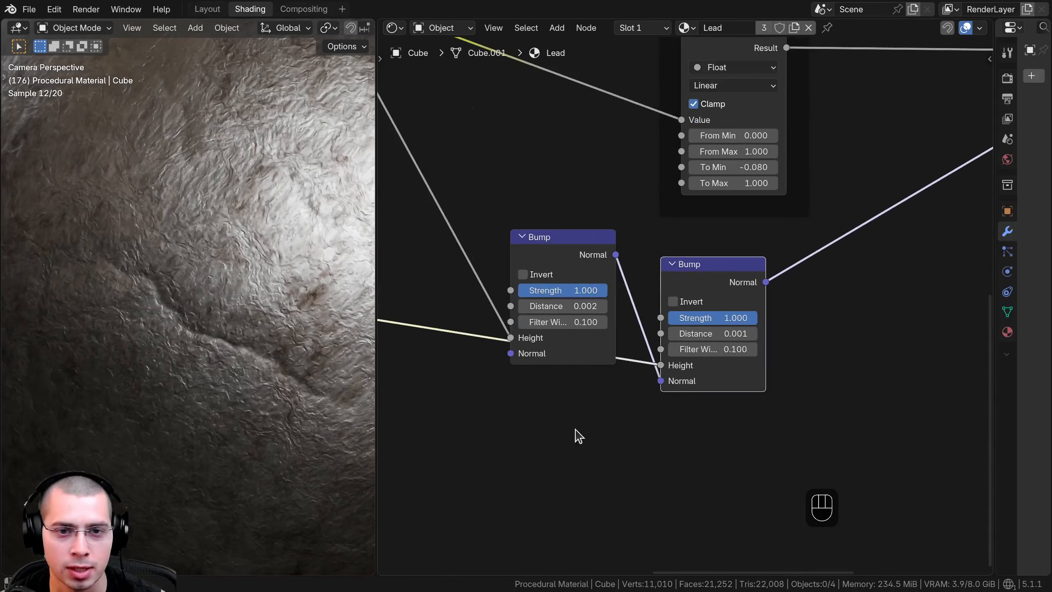
pyautogui.click(659, 289)
pyautogui.press('g')
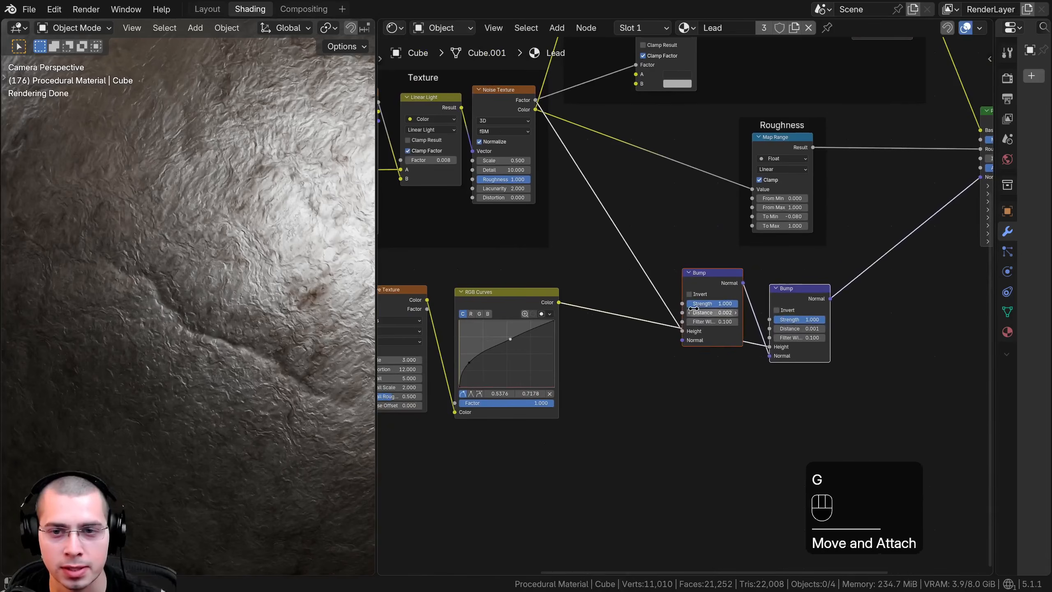
pyautogui.press('f')
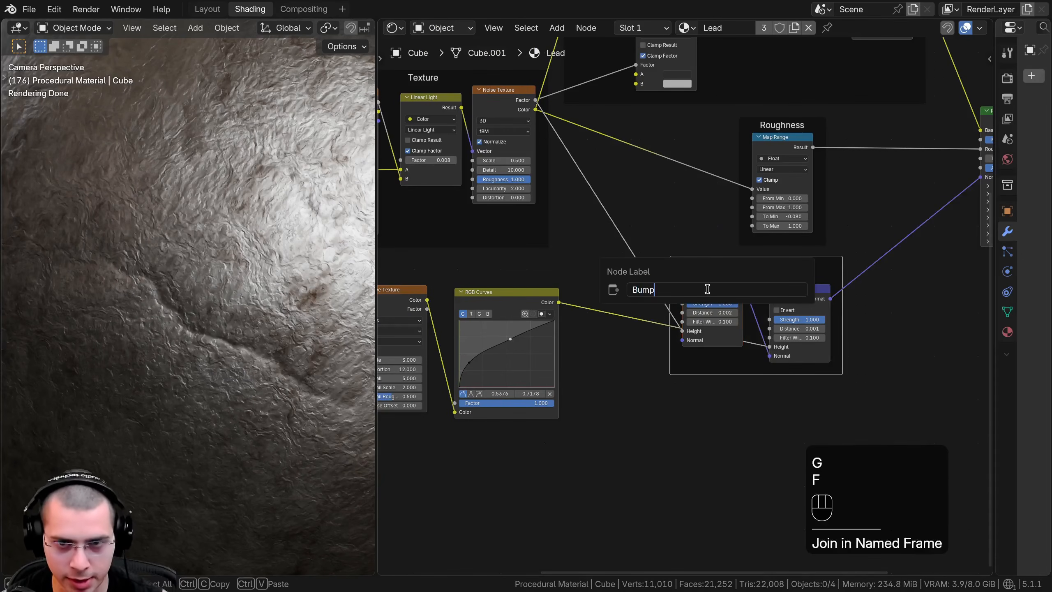
pyautogui.press('Return')
pyautogui.press('a')
# Join the Wave Texture and RGB Curves nodes in a frame labelled Cracks and nudge it into place below the Texture frame
pyautogui.moveTo(500, 490); pyautogui.dragTo(742, 471, button='middle')
pyautogui.moveTo(807, 459); pyautogui.dragTo(562, 288)
pyautogui.press('g')
pyautogui.press('f')
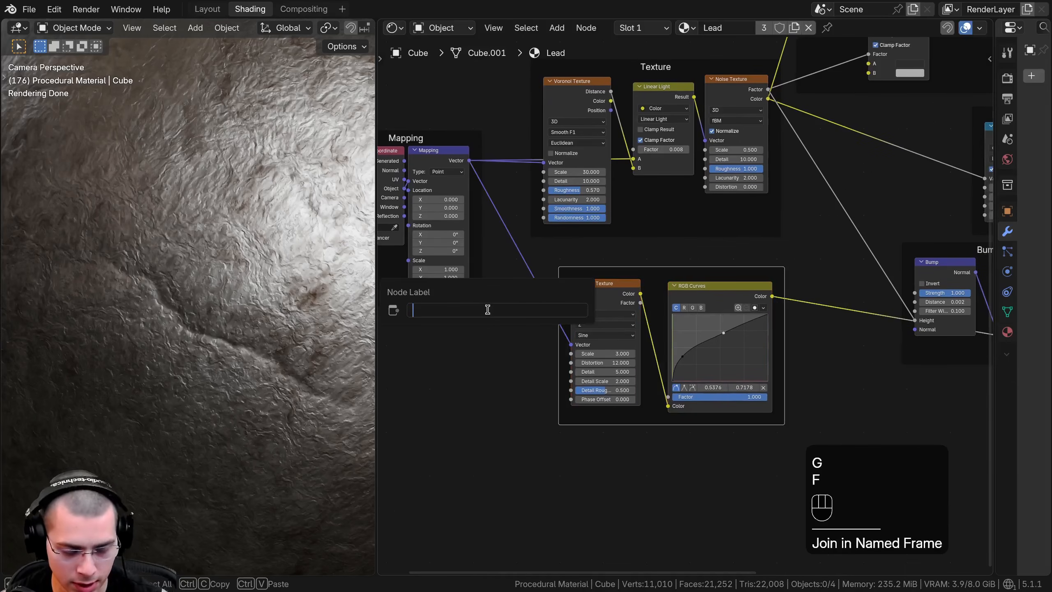
pyautogui.write('Cracj')
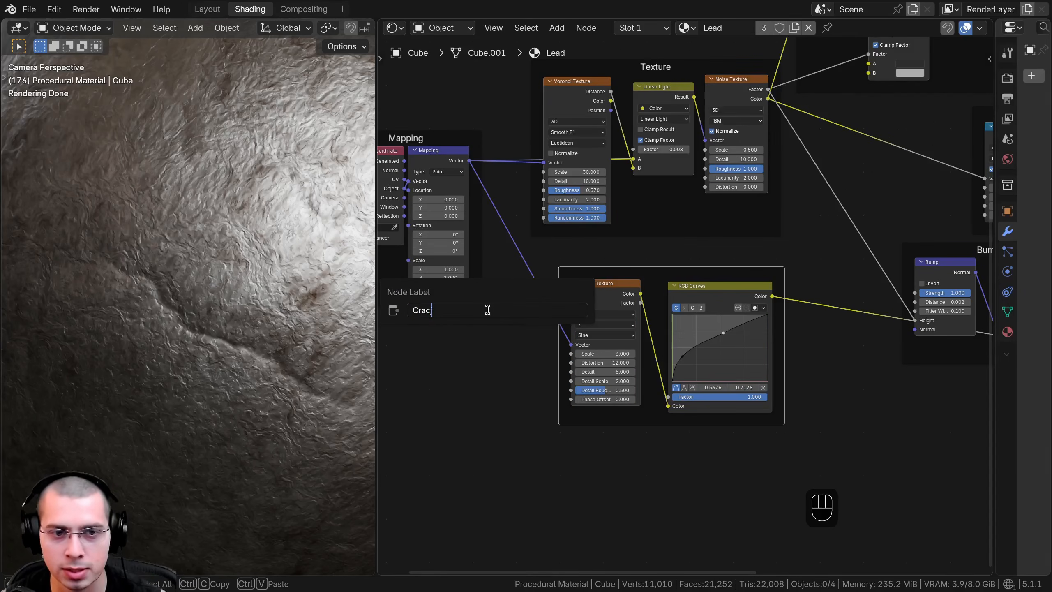
pyautogui.press('BackSpace')
pyautogui.write('ks')
pyautogui.press('Return')
pyautogui.press('a')
pyautogui.moveTo(741, 282); pyautogui.dragTo(734, 278)
# Examine the whole lead node tree and the finished material on the sphere and the block objects
pyautogui.scroll(-6, 601, 394)
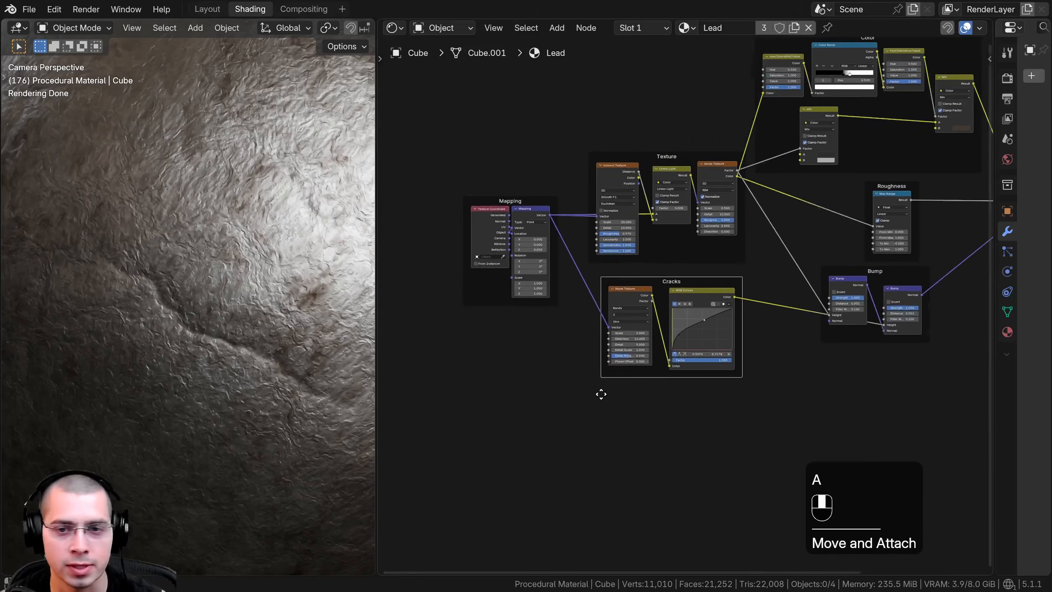
pyautogui.moveTo(601, 394); pyautogui.dragTo(514, 461, button='middle')
pyautogui.scroll(-2, 606, 386)
pyautogui.moveTo(555, 373); pyautogui.dragTo(546, 402, button='middle')
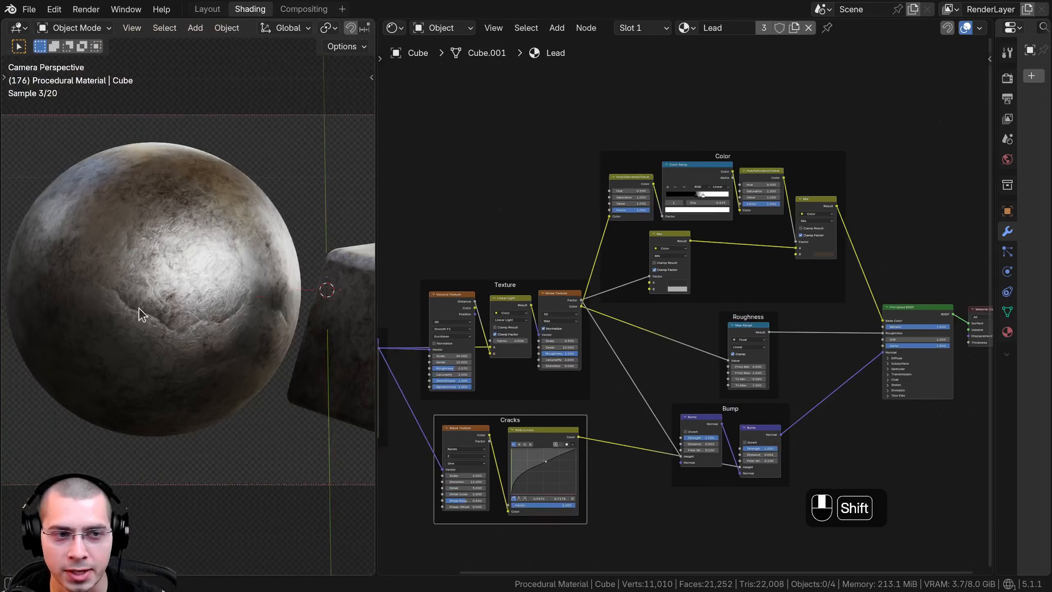
pyautogui.keyDown('shift'); pyautogui.moveTo(138, 307); pyautogui.dragTo(82, 307, button='middle'); pyautogui.keyUp('shift')
pyautogui.scroll(-4, 626, 242)
pyautogui.moveTo(596, 275)
pyautogui.mouseDown(button='middle')
pyautogui.moveTo(643, 224)
pyautogui.moveTo(604, 284)
pyautogui.mouseUp(button='middle')
pyautogui.moveTo(639, 356); pyautogui.dragTo(635, 357, button='middle')
pyautogui.scroll(1, 636, 359)
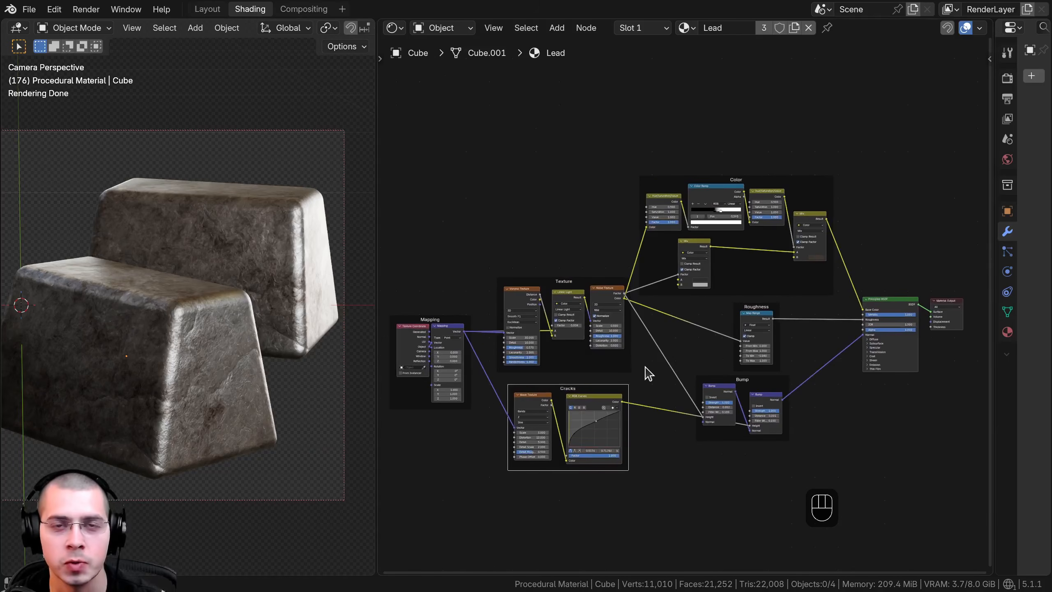
pyautogui.scroll(1, 653, 381)
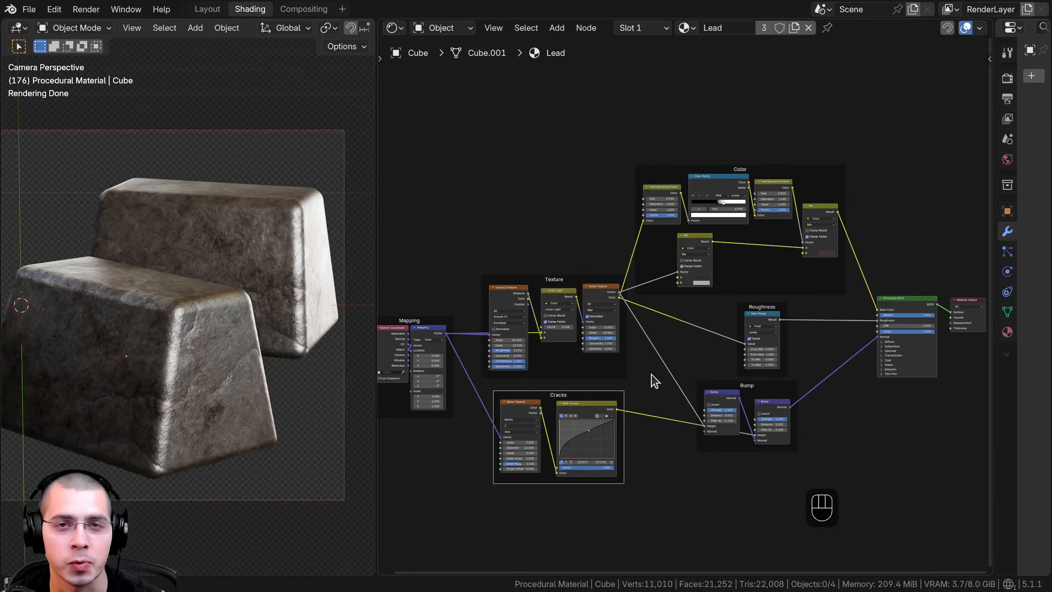
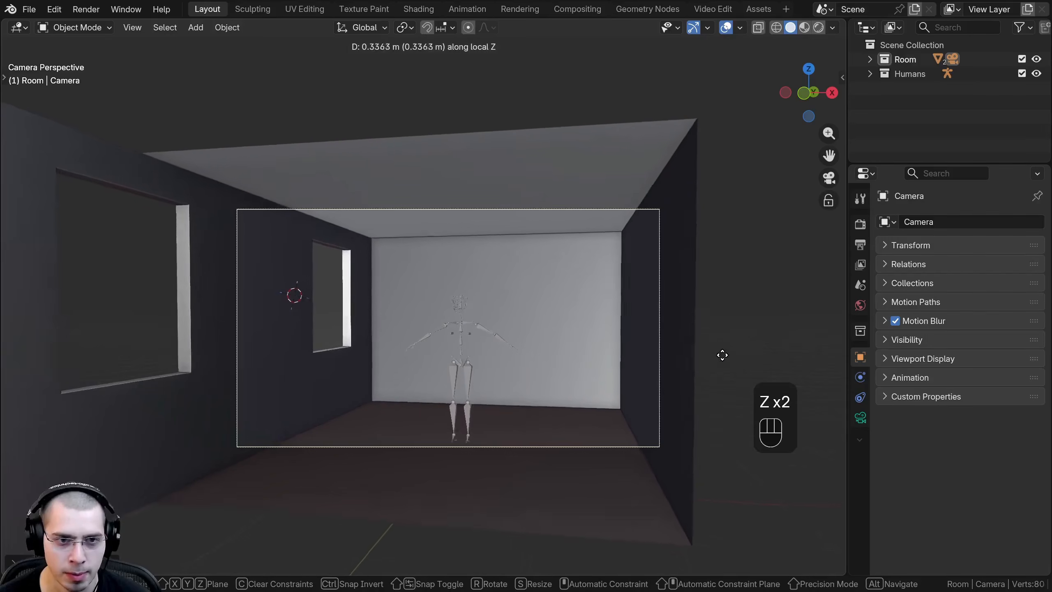
pyautogui.press('a')
pyautogui.moveTo(723, 366); pyautogui.dragTo(451, 253, button='middle')
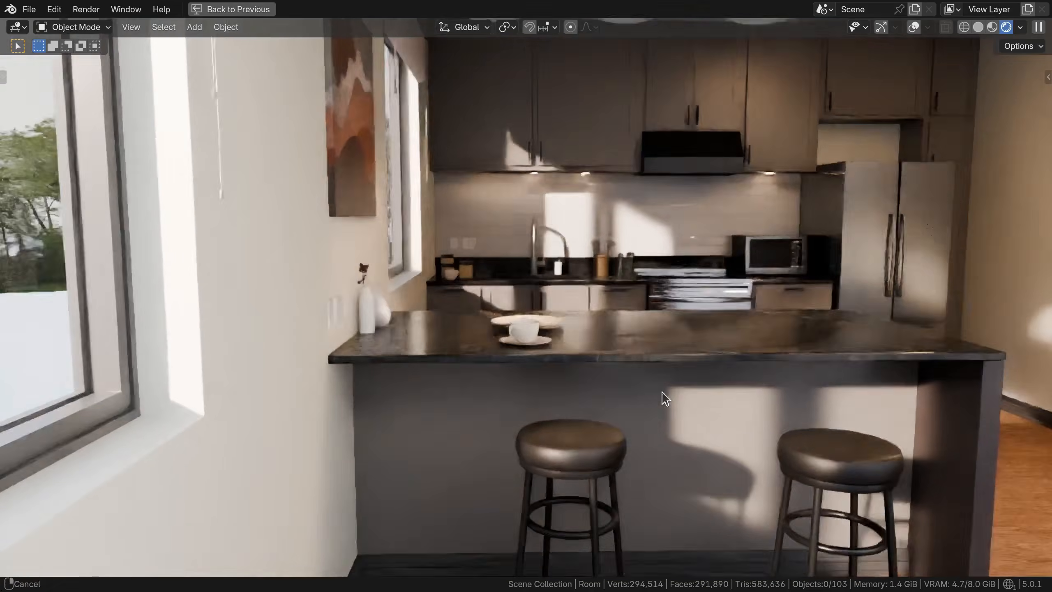
pyautogui.keyDown('ctrl'); pyautogui.moveTo(662, 392); pyautogui.dragTo(876, 367, button='middle'); pyautogui.keyUp('ctrl')
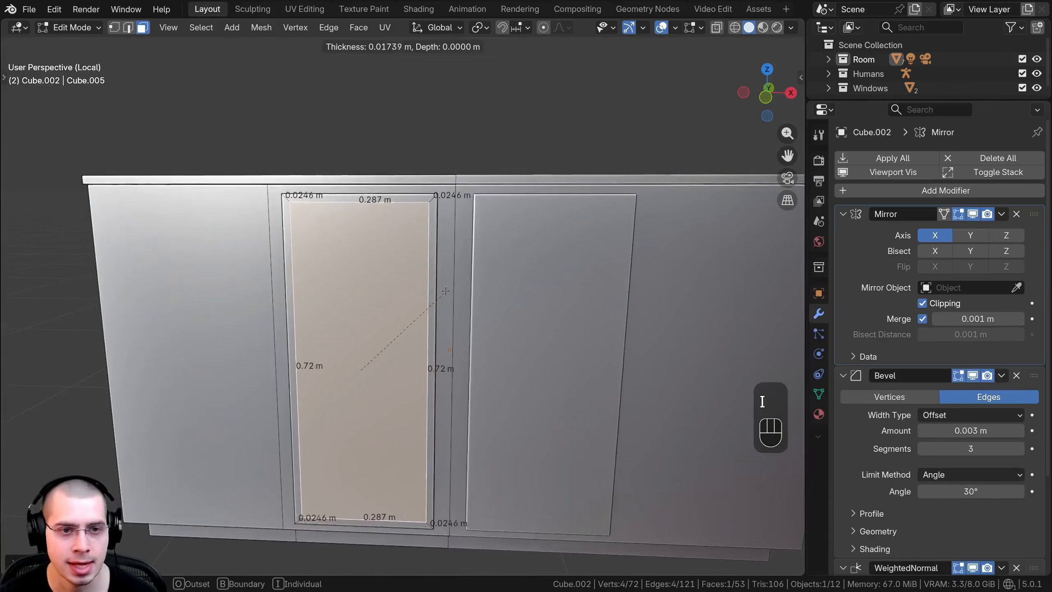
pyautogui.press('Tab')
pyautogui.press('a')
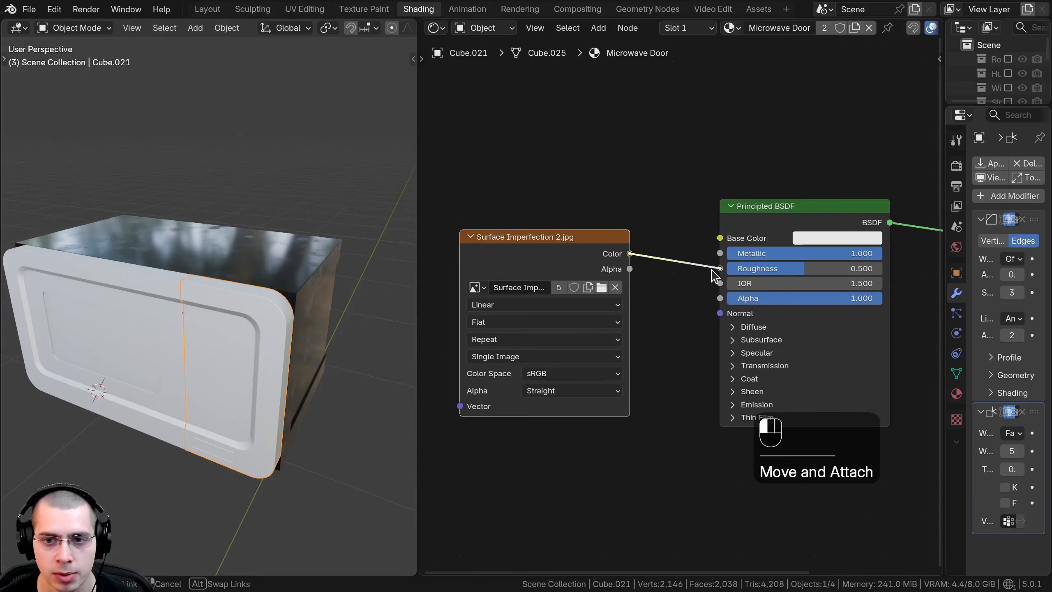
pyautogui.moveTo(713, 275); pyautogui.dragTo(720, 269)
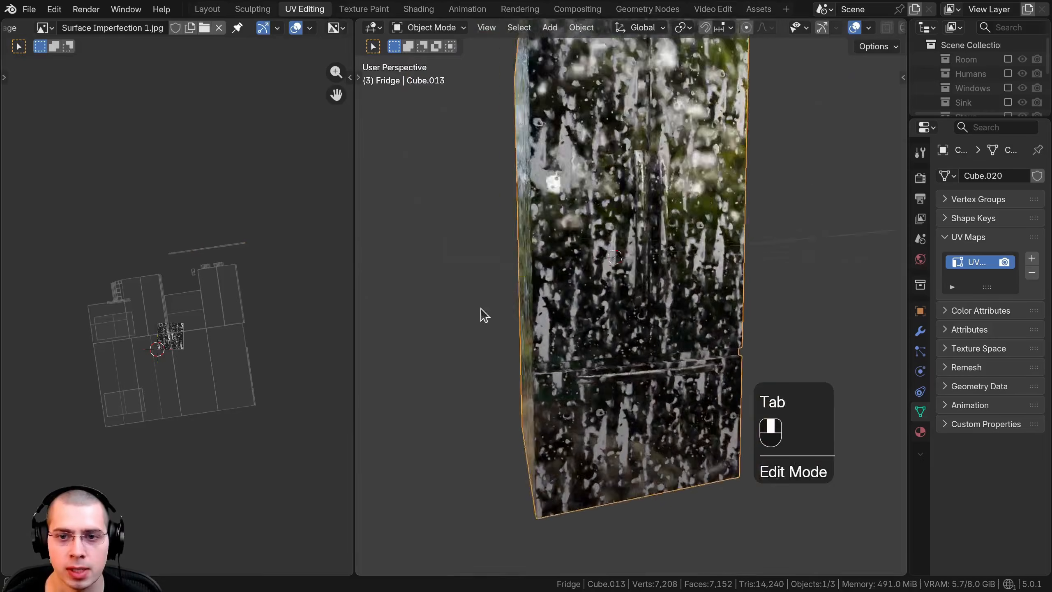
pyautogui.moveTo(481, 312); pyautogui.dragTo(389, 311, button='middle')
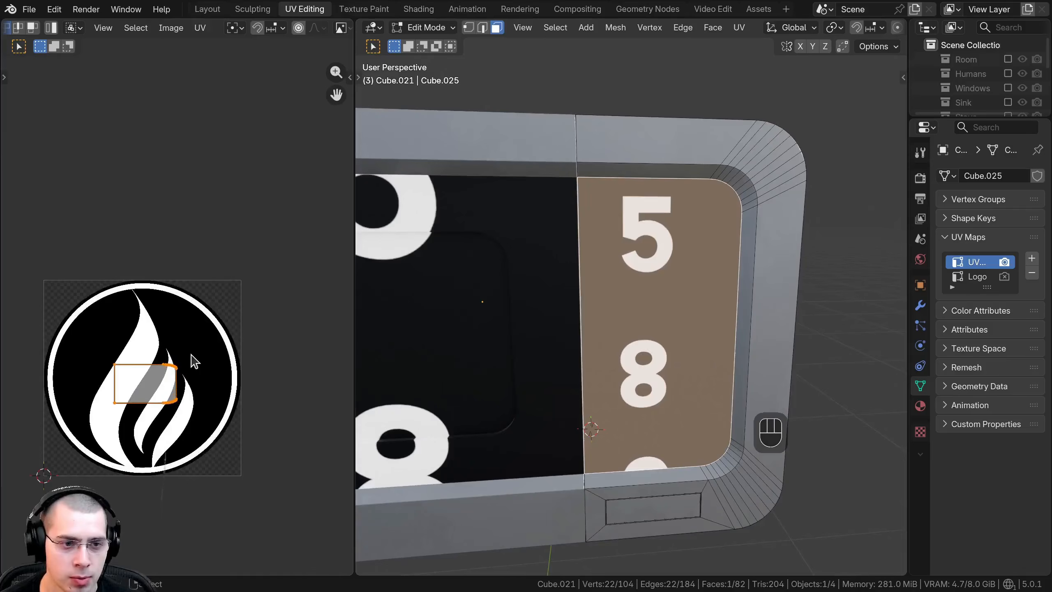
pyautogui.press('s')
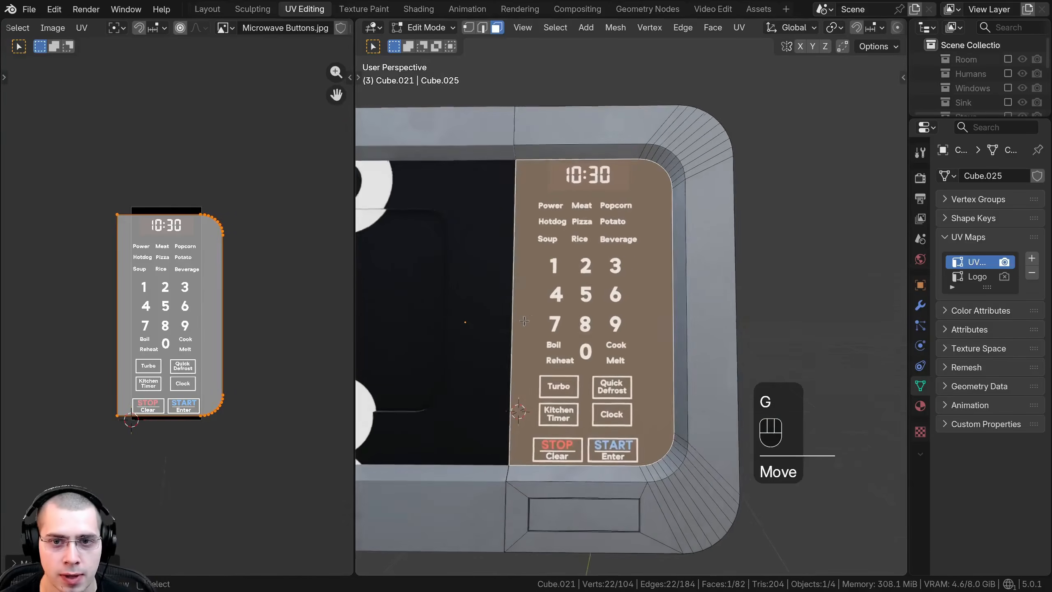
pyautogui.keyDown('shift'); pyautogui.moveTo(466, 280); pyautogui.dragTo(584, 329, button='middle'); pyautogui.keyUp('shift')
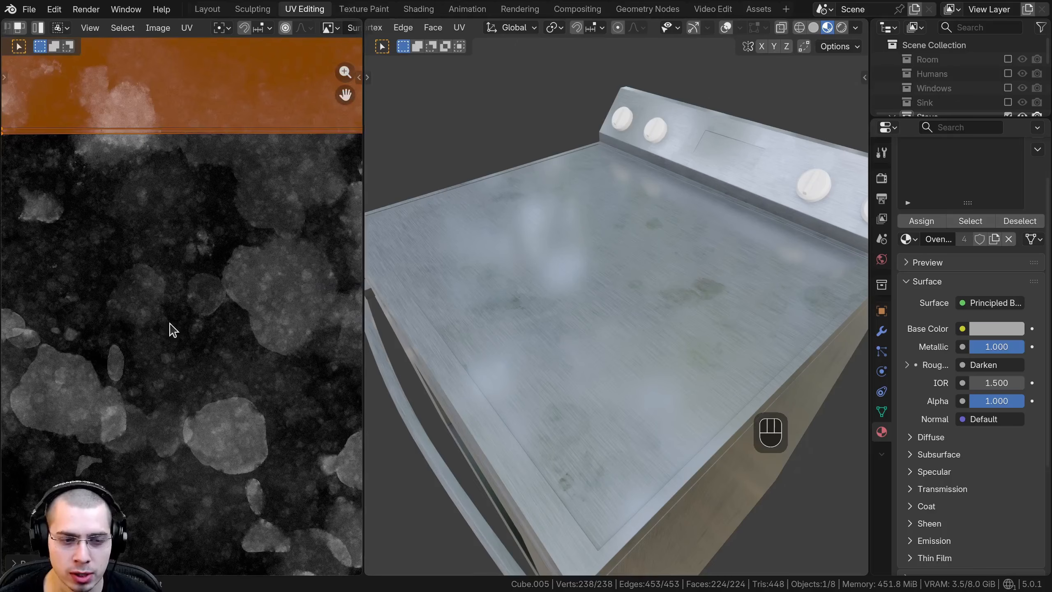
pyautogui.scroll(2, 324, 273)
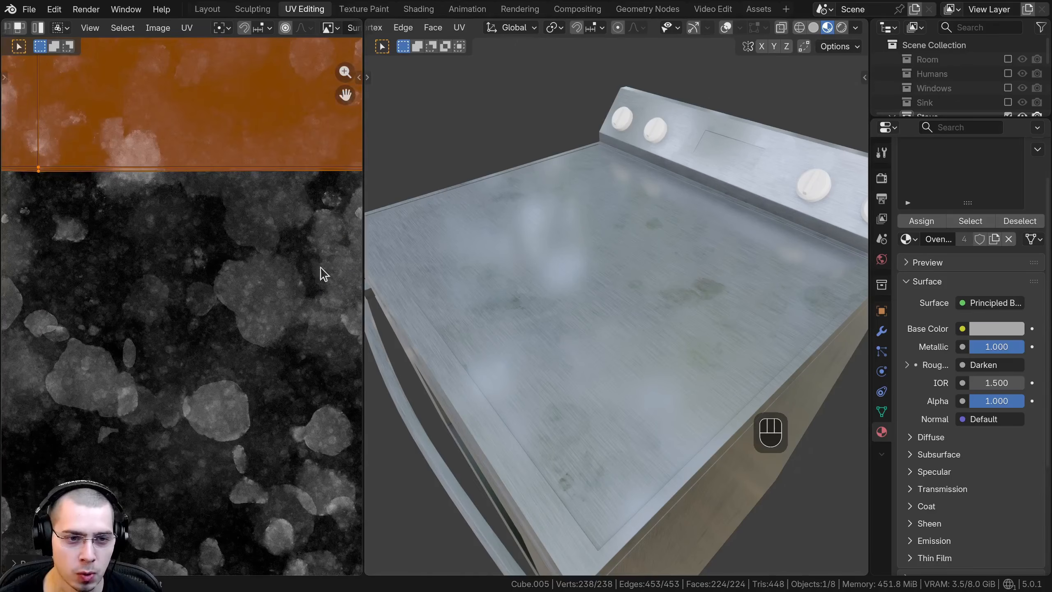
pyautogui.scroll(-3, 254, 400)
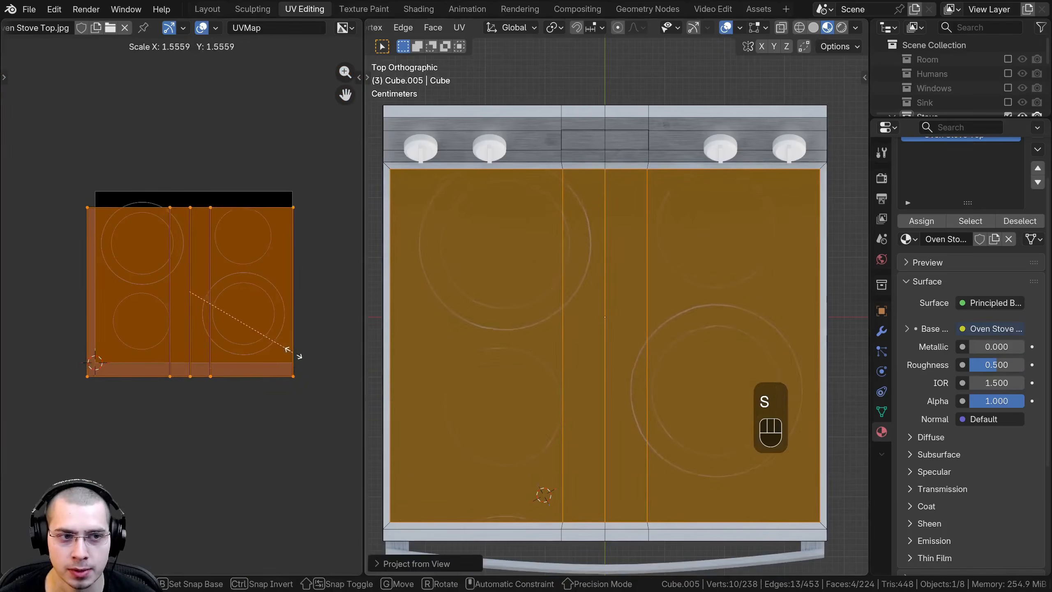
pyautogui.press('g')
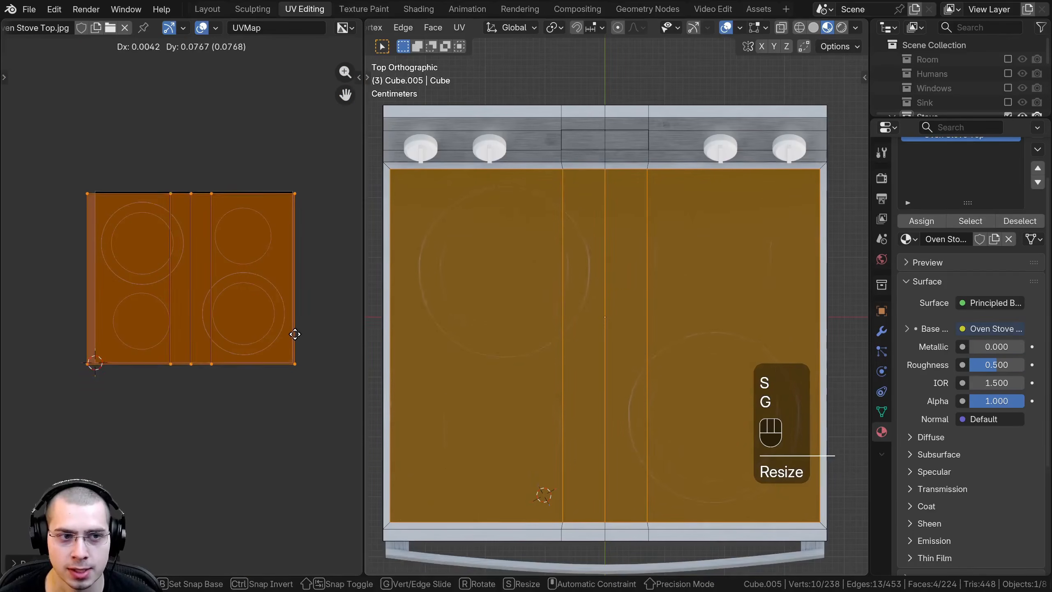
pyautogui.click(301, 335)
pyautogui.press('s')
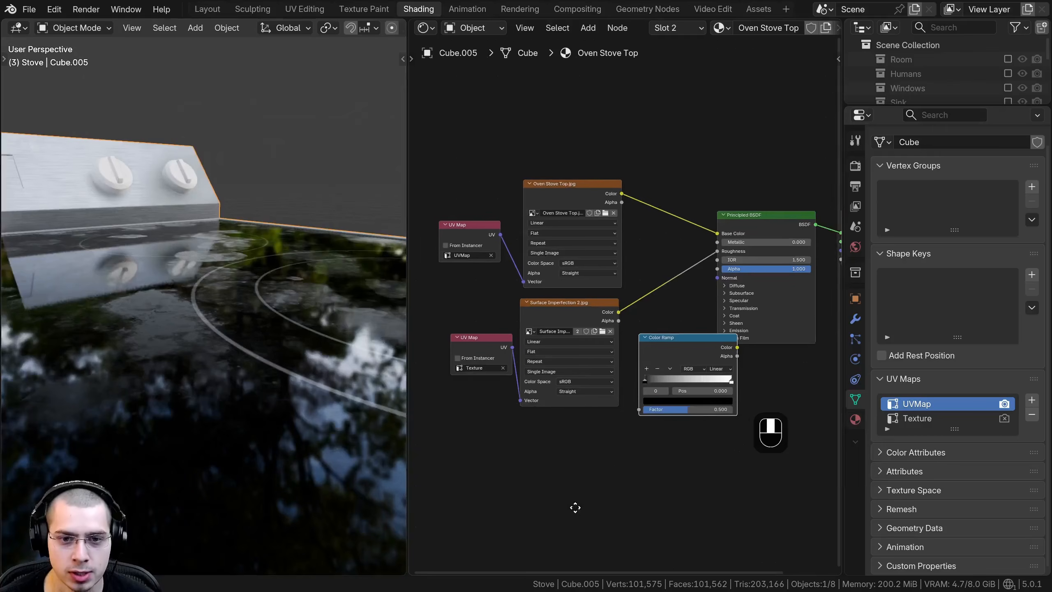
pyautogui.moveTo(573, 505); pyautogui.dragTo(592, 510, button='middle')
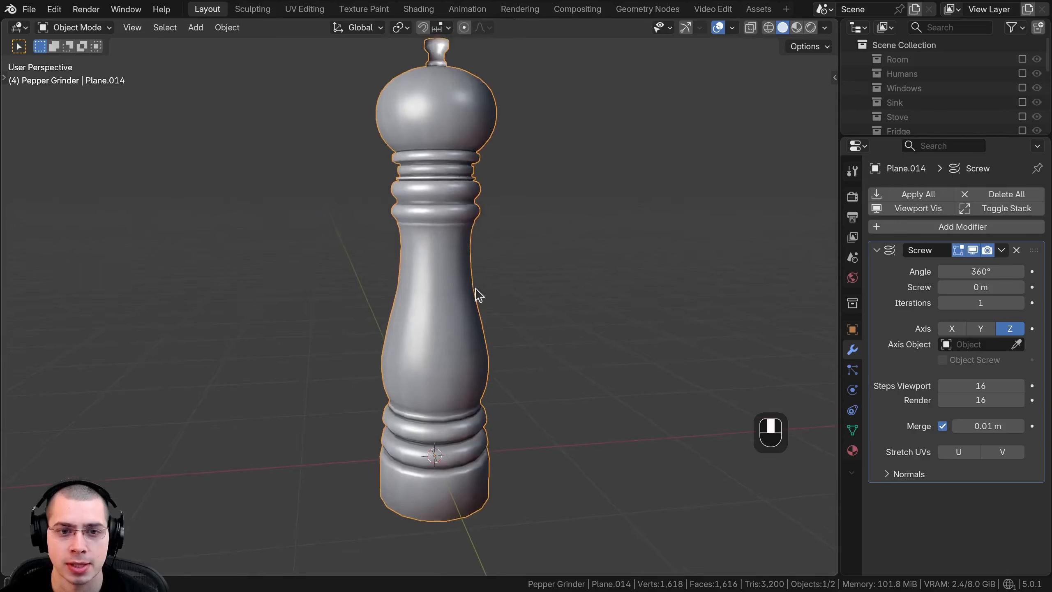
pyautogui.moveTo(477, 302); pyautogui.dragTo(475, 259, button='middle')
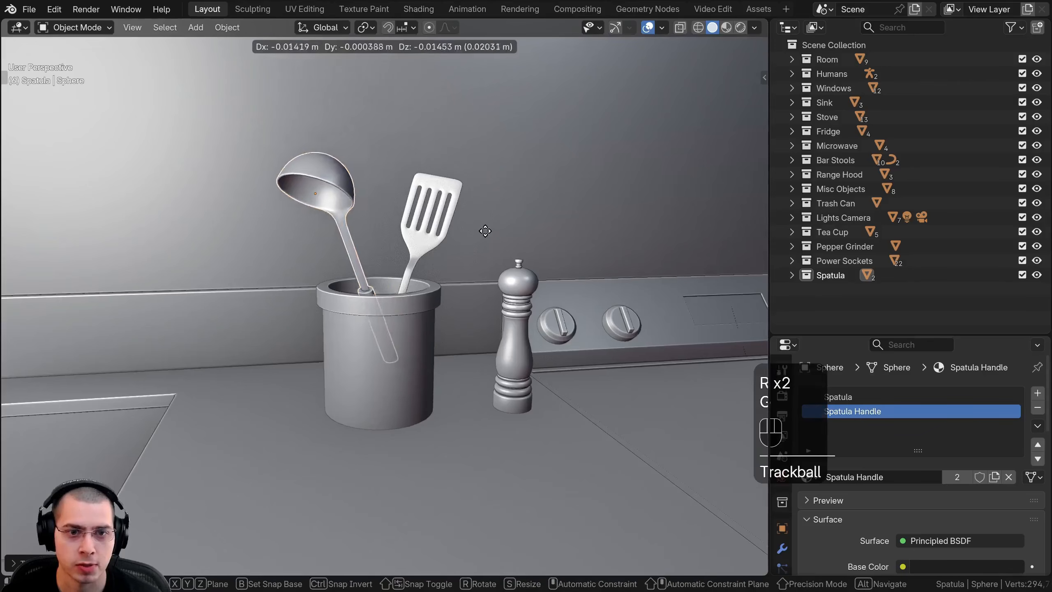
pyautogui.press('r')
pyautogui.press('r')
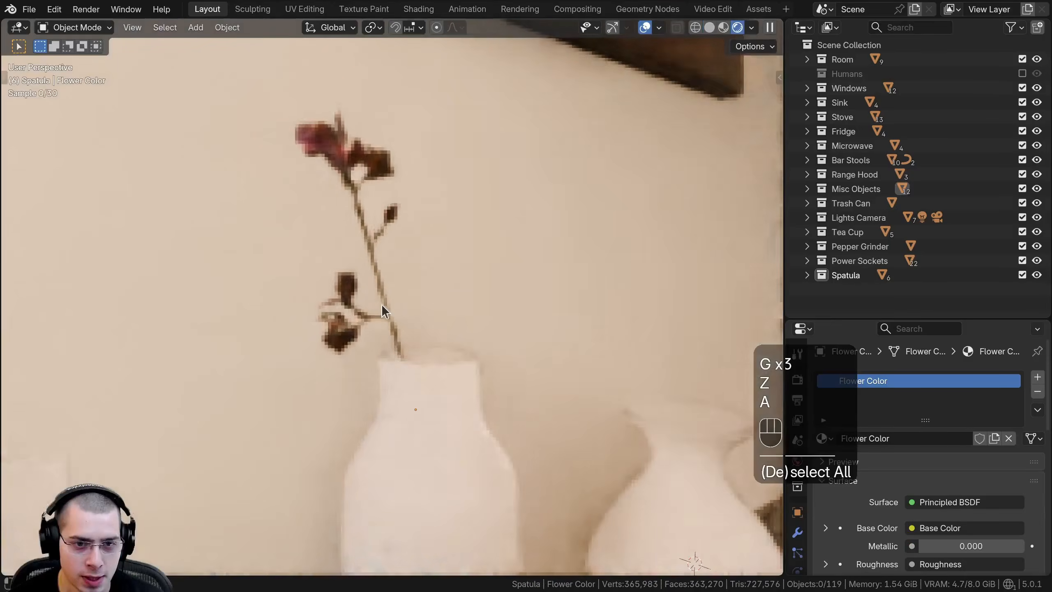
pyautogui.click(396, 309)
pyautogui.press('KP_0')
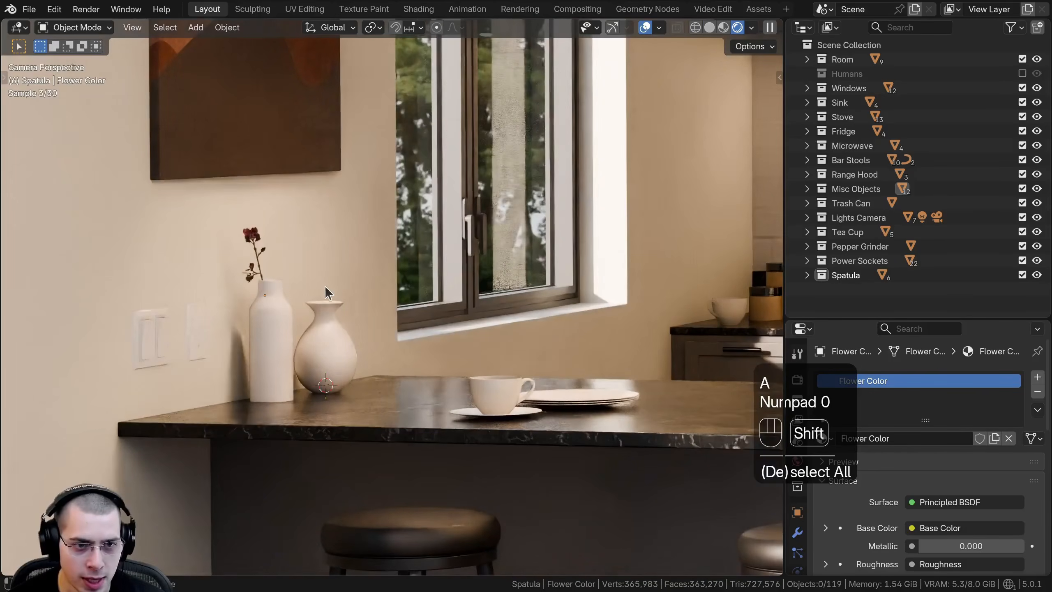
pyautogui.keyDown('shift'); pyautogui.moveTo(203, 238); pyautogui.dragTo(310, 273, button='middle'); pyautogui.keyUp('shift')
pyautogui.scroll(3, 309, 273)
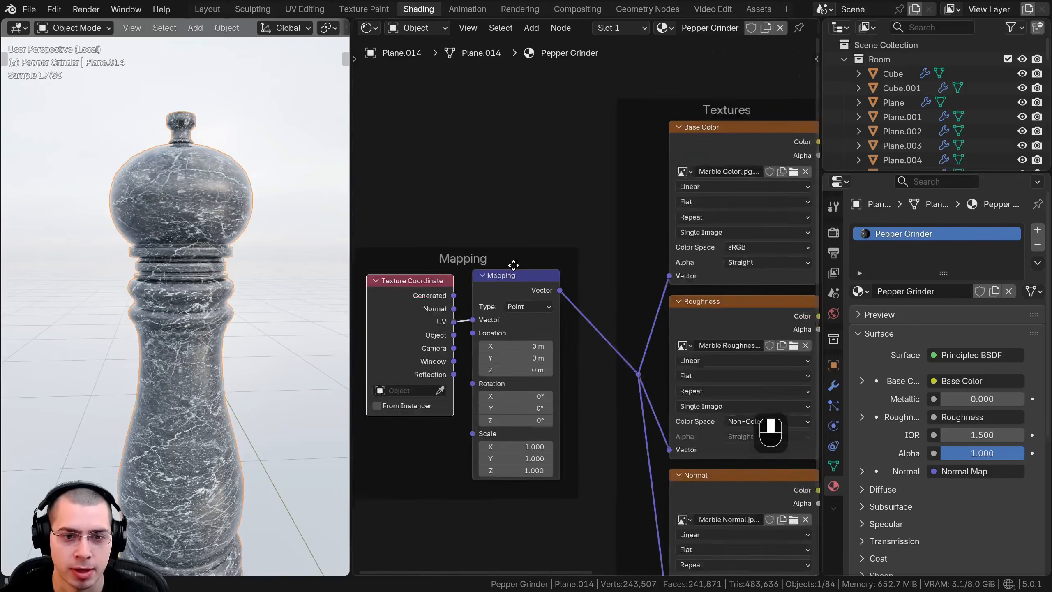
pyautogui.moveTo(407, 282); pyautogui.dragTo(463, 216)
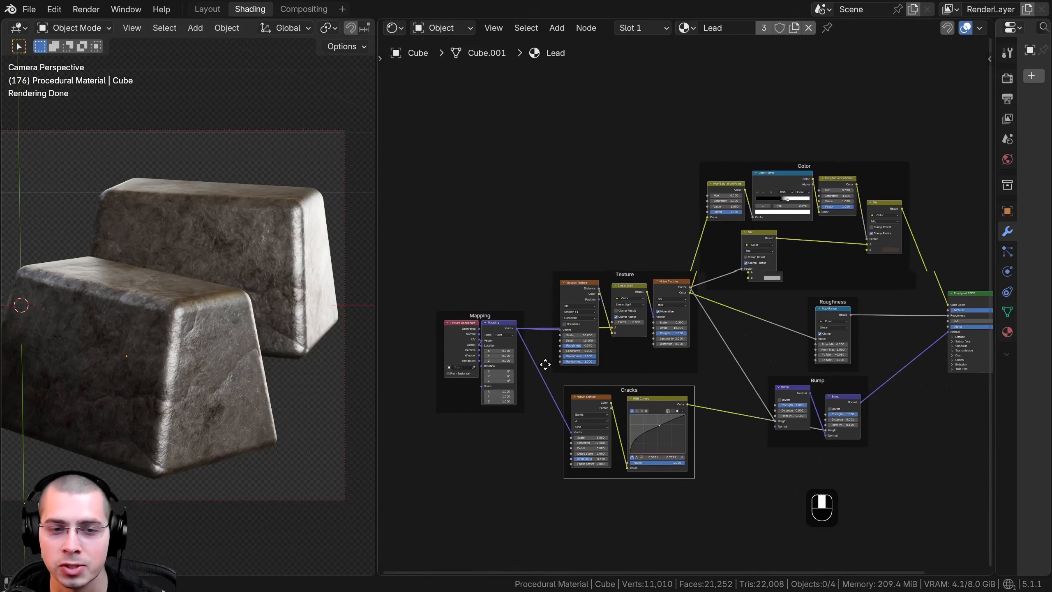
# Combine all framed nodes and the Principled BSDF into one node group, leaving out the Material Output
pyautogui.scroll(-1, 540, 364)
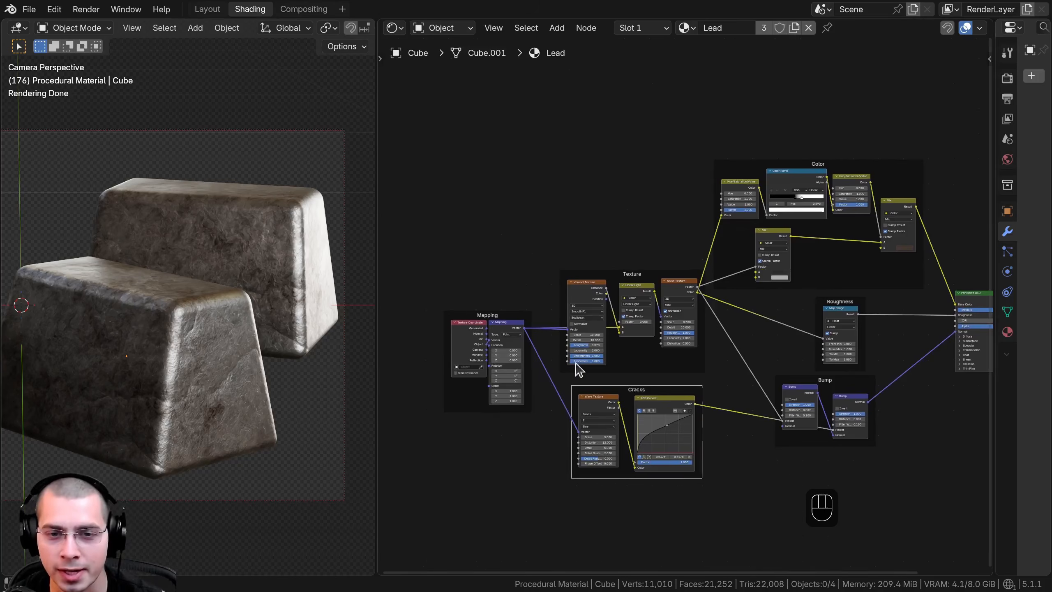
pyautogui.scroll(-2, 575, 368)
pyautogui.moveTo(493, 169); pyautogui.dragTo(917, 475)
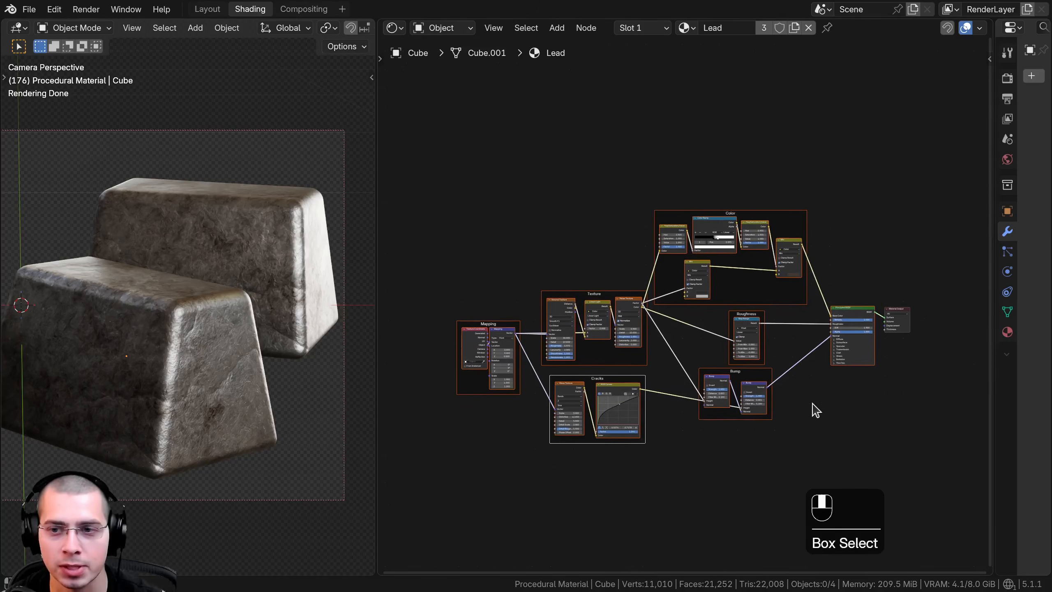
pyautogui.hotkey('ctrl', 'g')
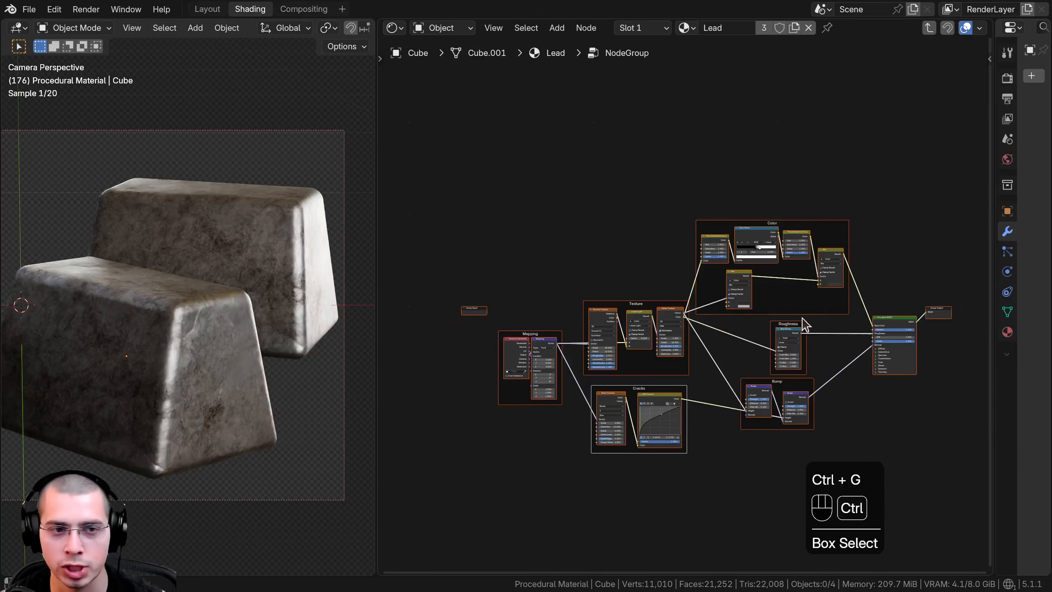
pyautogui.moveTo(657, 281); pyautogui.dragTo(652, 279)
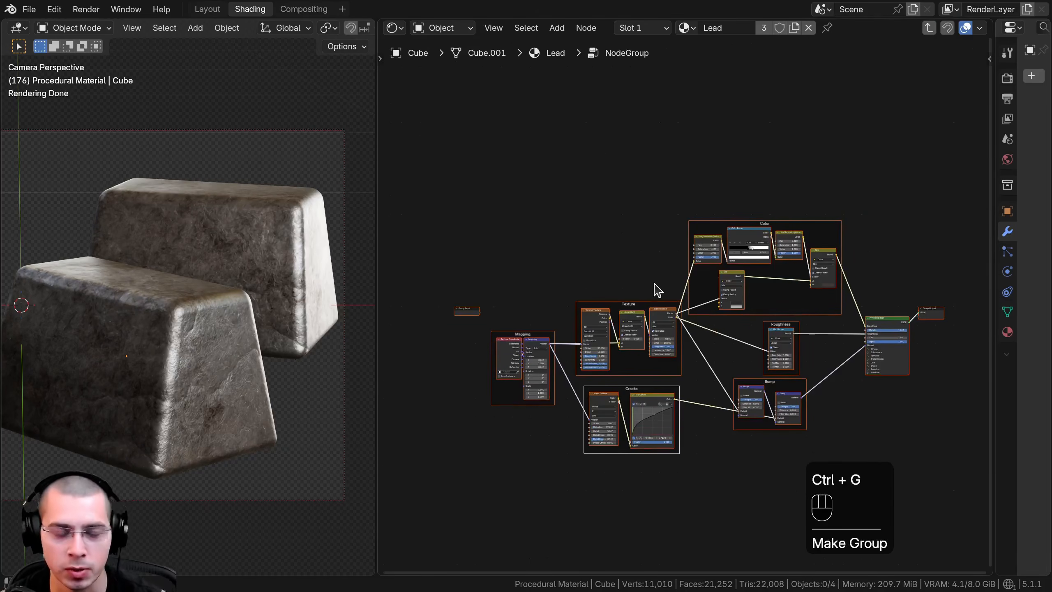
# Exit the node group and place its group node close beside the Material Output node
pyautogui.press('Tab')
pyautogui.scroll(3, 641, 291)
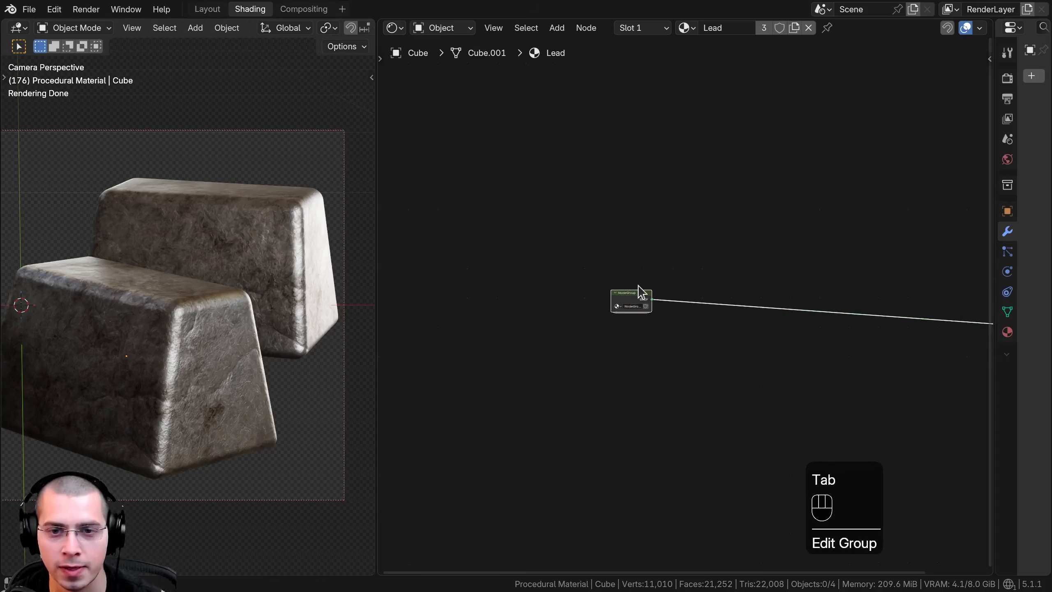
pyautogui.press('g')
pyautogui.click(778, 348)
pyautogui.scroll(3, 683, 315)
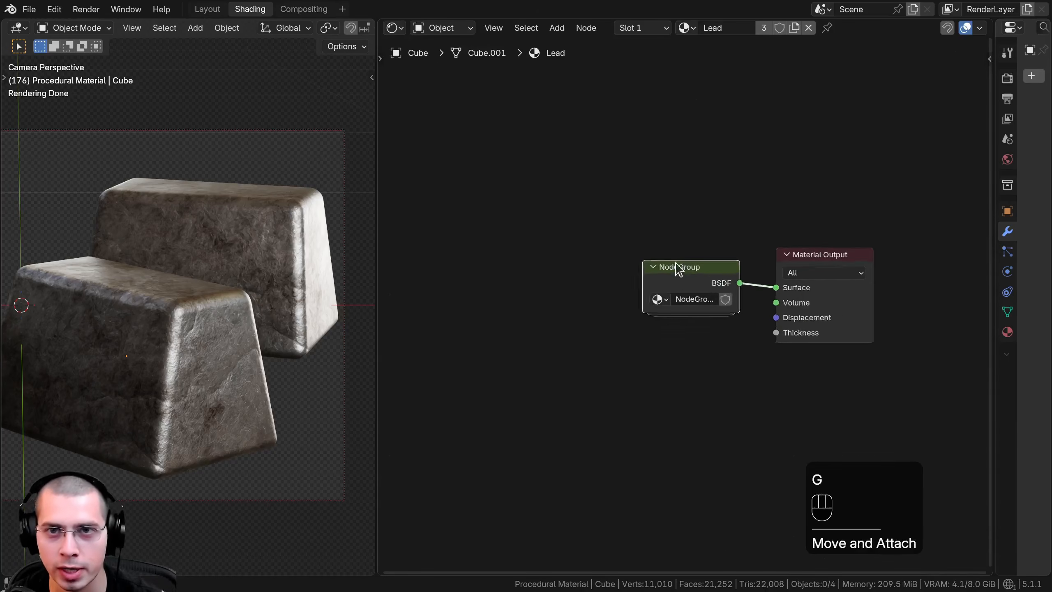
# Rename the node group Lead, widen its node and reposition it next to the Material Output
pyautogui.click(687, 296)
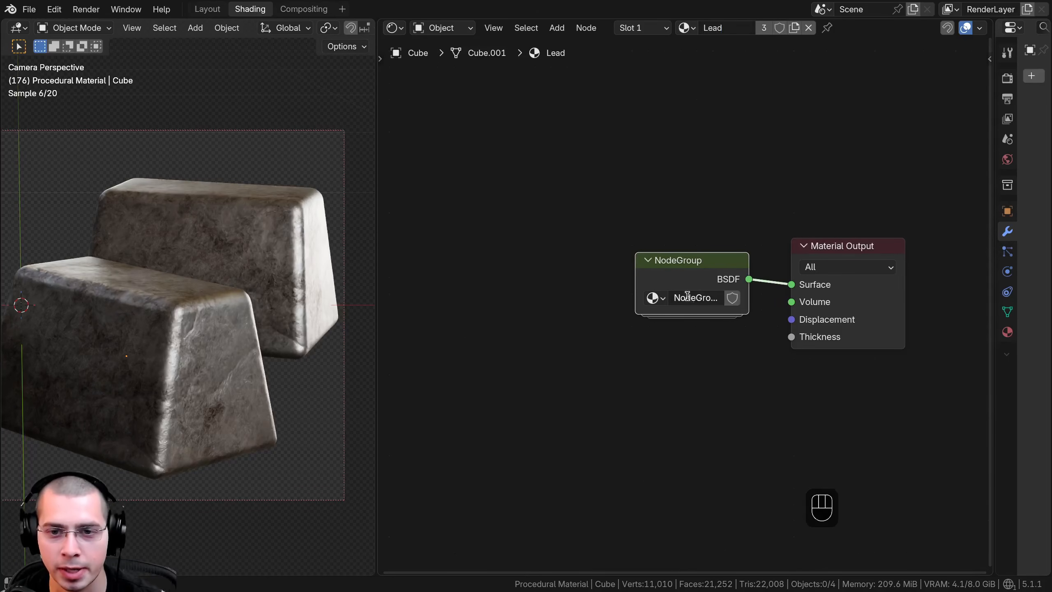
pyautogui.moveTo(638, 285); pyautogui.dragTo(465, 285)
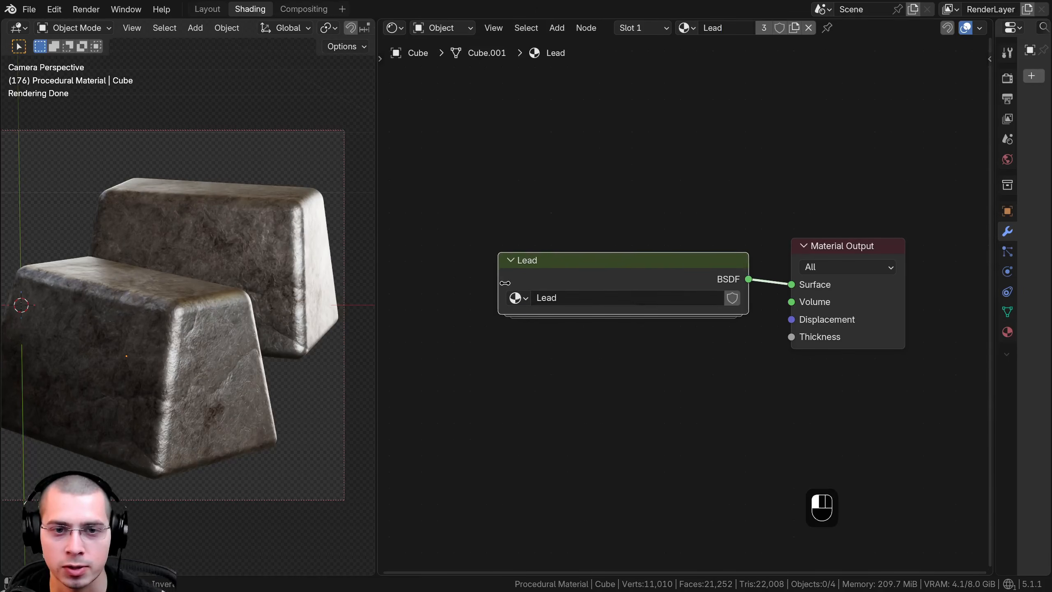
pyautogui.press('g')
pyautogui.click(538, 267)
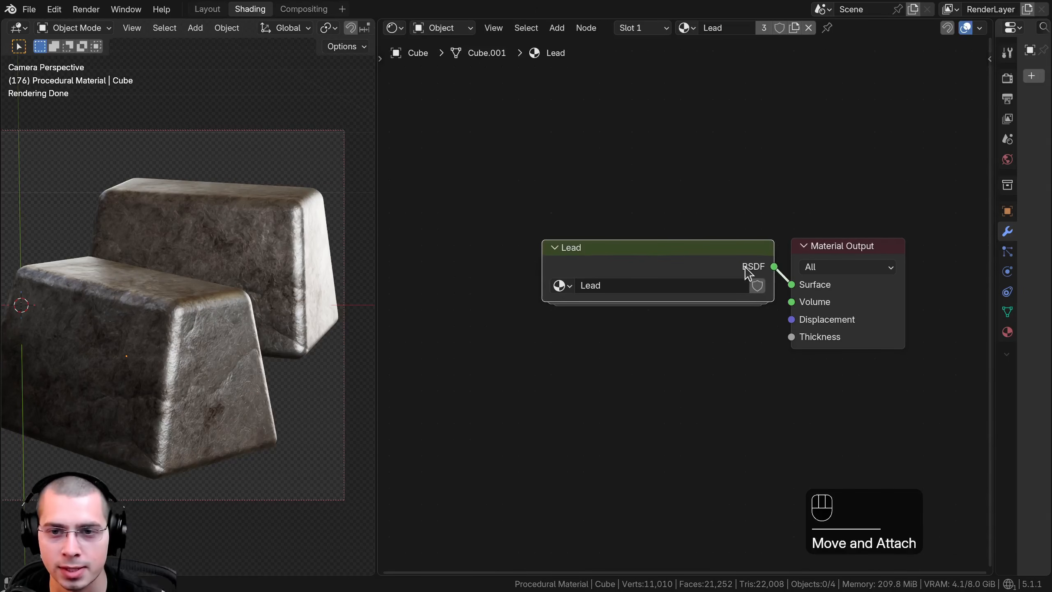
pyautogui.moveTo(714, 270); pyautogui.dragTo(741, 260)
# Enter the Lead group and rename its BSDF output socket to Shader
pyautogui.press('Tab')
pyautogui.scroll(-4, 703, 298)
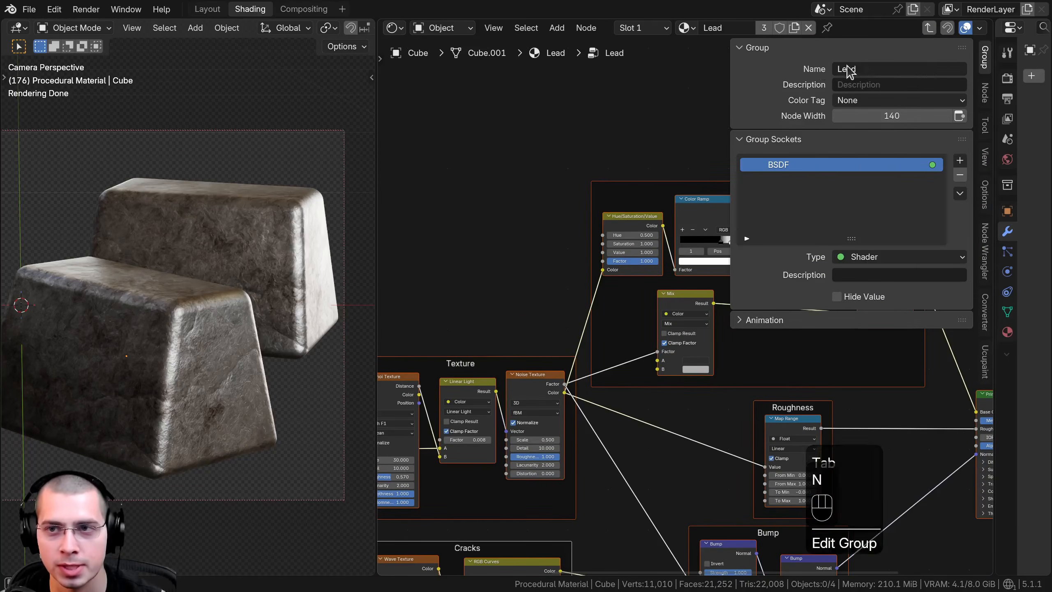
pyautogui.doubleClick(775, 165)
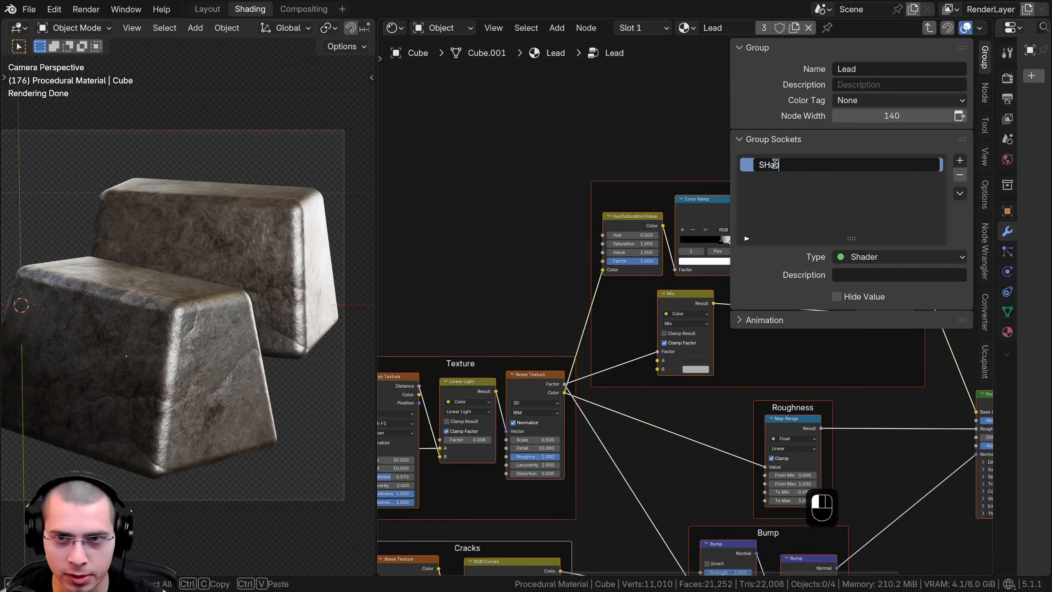
pyautogui.press('BackSpace')
pyautogui.press('BackSpace')
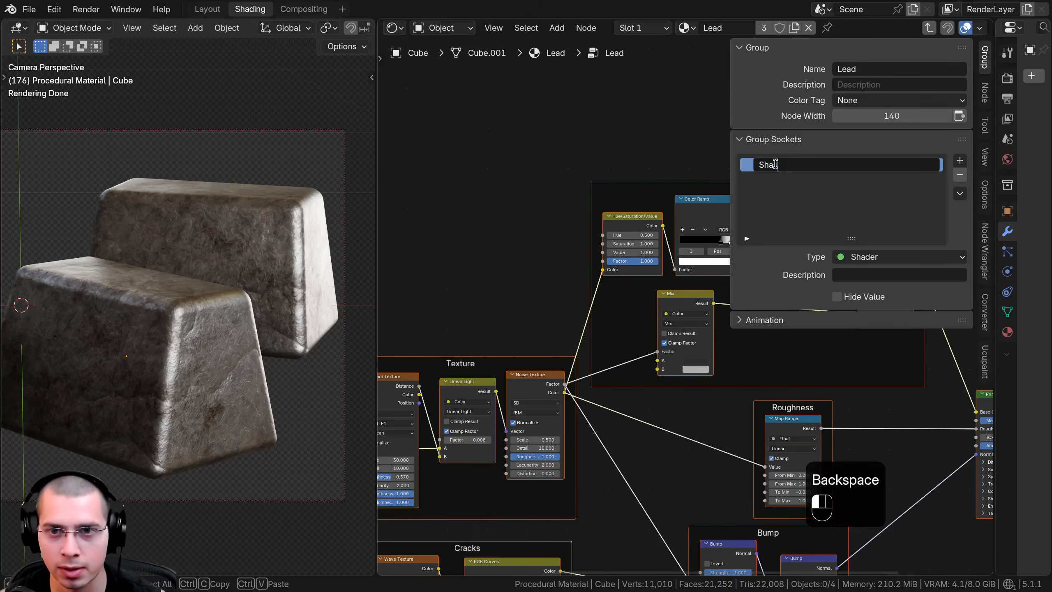
pyautogui.write('der')
pyautogui.press('Return')
# Move the Group Input node down beside the lower part of the Mapping frame
pyautogui.scroll(-2, 600, 290)
pyautogui.moveTo(538, 332); pyautogui.dragTo(685, 289, button='middle')
pyautogui.moveTo(481, 311); pyautogui.dragTo(671, 257, button='middle')
pyautogui.scroll(5, 637, 261)
pyautogui.press('a')
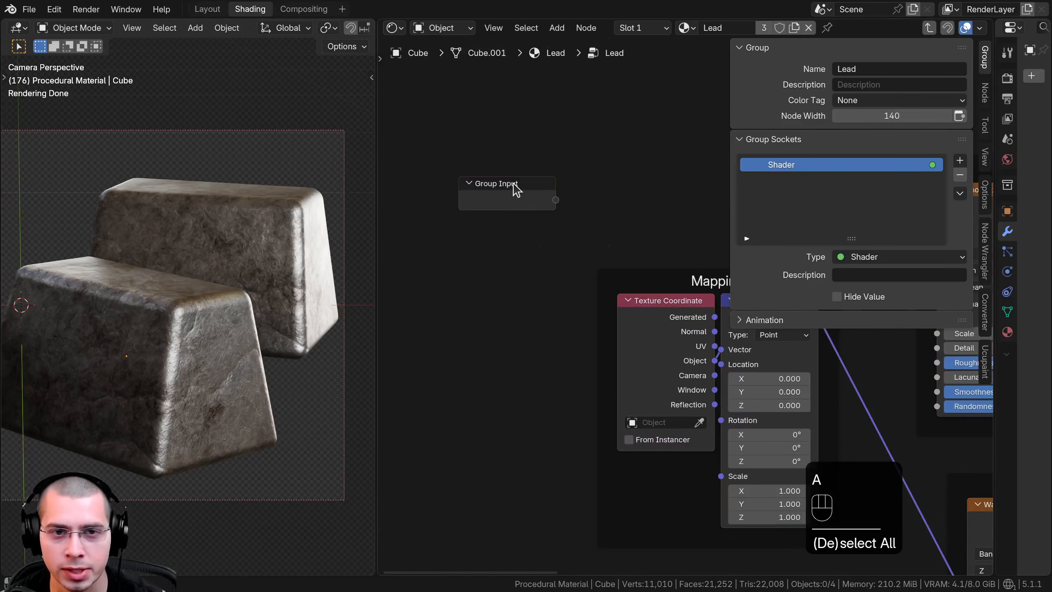
pyautogui.click(515, 188)
pyautogui.scroll(-2, 534, 224)
pyautogui.press('g')
pyautogui.click(518, 410)
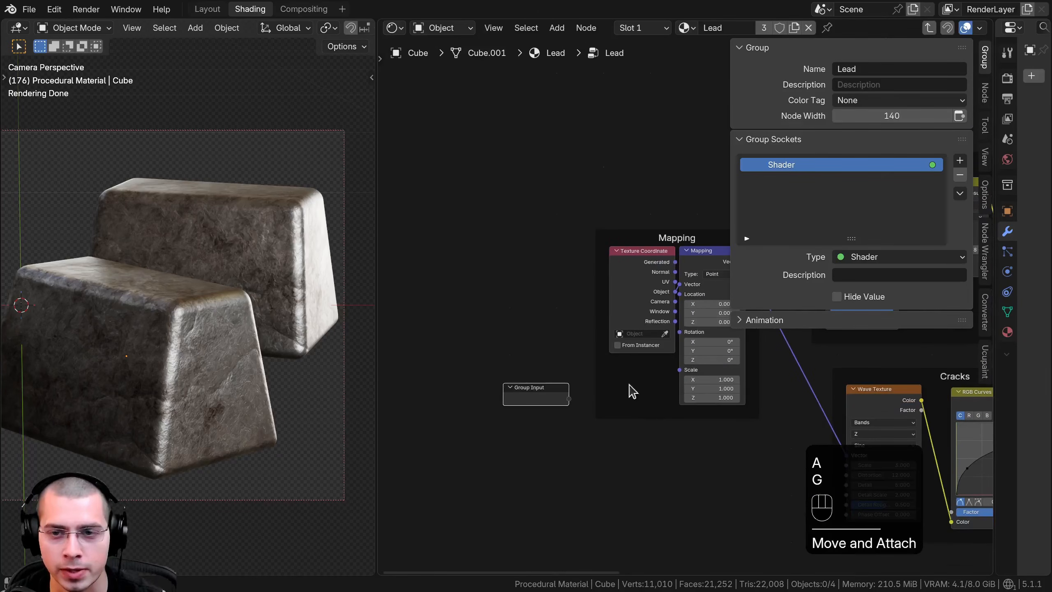
# Widen the node editor and expose the Mapping node's Scale by linking it to the Group Input node
pyautogui.moveTo(602, 376); pyautogui.dragTo(583, 378, button='middle')
pyautogui.moveTo(728, 277); pyautogui.dragTo(740, 276)
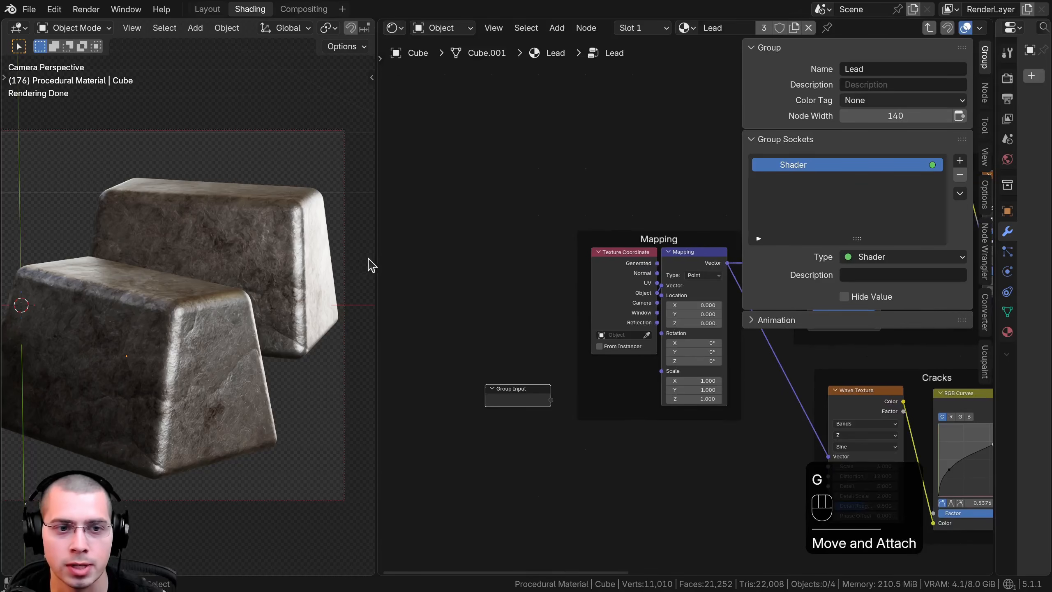
pyautogui.moveTo(370, 265); pyautogui.dragTo(292, 265)
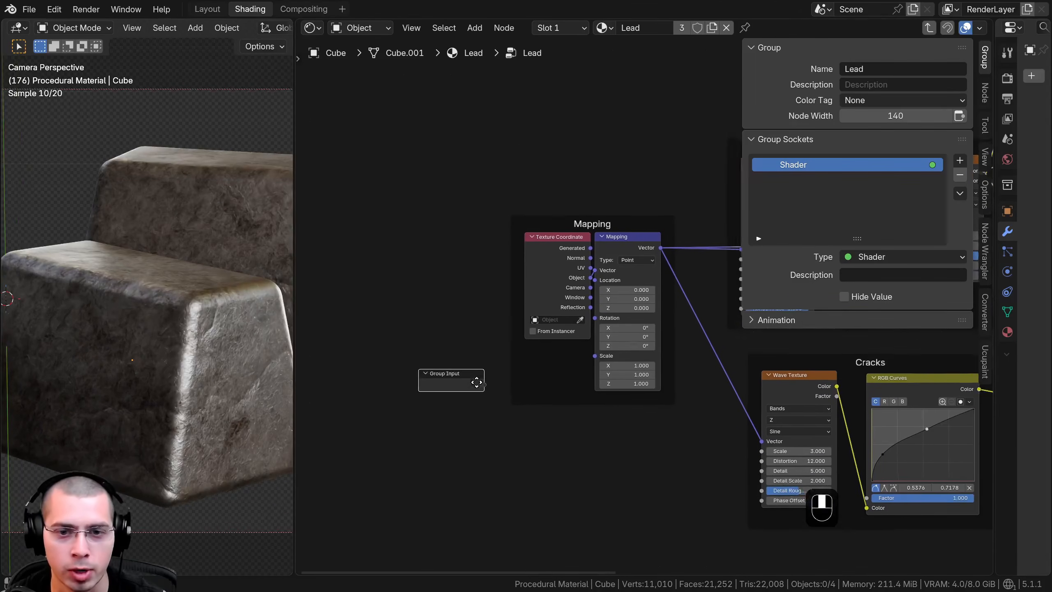
pyautogui.moveTo(476, 382); pyautogui.dragTo(458, 365, button='middle')
pyautogui.scroll(5, 453, 352)
pyautogui.moveTo(593, 197); pyautogui.dragTo(606, 198)
pyautogui.scroll(-5, 611, 232)
pyautogui.moveTo(617, 250); pyautogui.dragTo(538, 244, button='middle')
pyautogui.moveTo(636, 327); pyautogui.dragTo(641, 327, button='middle')
pyautogui.scroll(6, 582, 318)
pyautogui.moveTo(549, 335); pyautogui.dragTo(607, 333, button='middle')
pyautogui.moveTo(497, 372); pyautogui.dragTo(532, 372, button='middle')
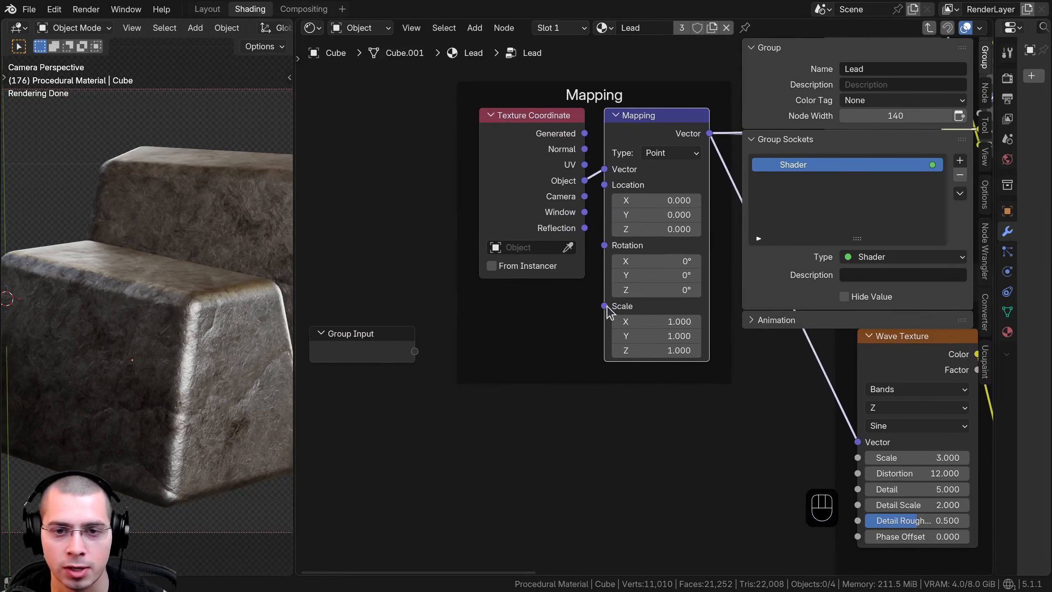
pyautogui.moveTo(417, 365); pyautogui.dragTo(415, 361)
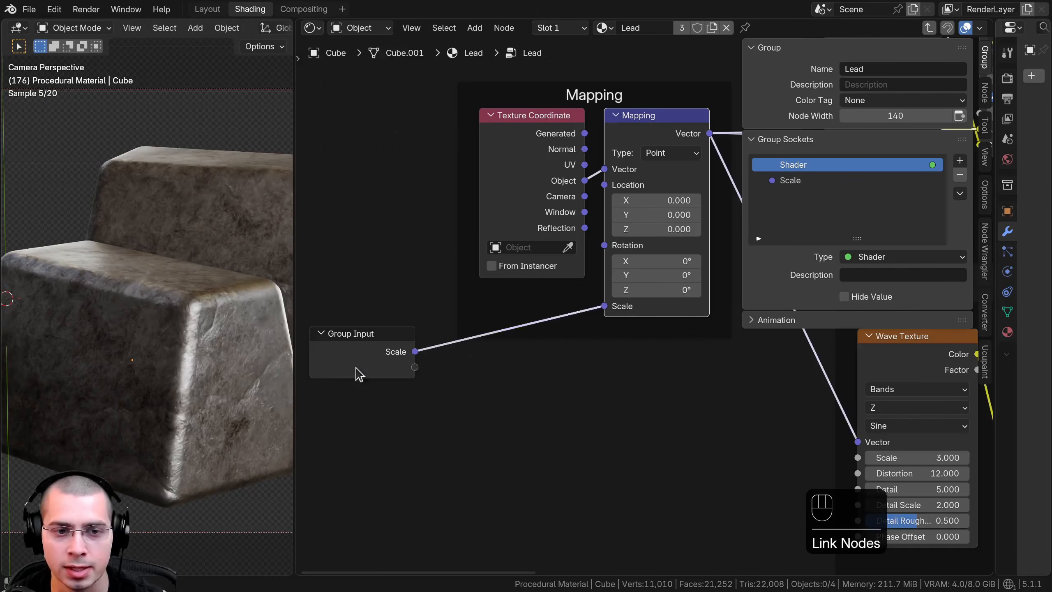
# Change the group's Scale socket type from Vector to Float and set its default to 1
pyautogui.click(783, 181)
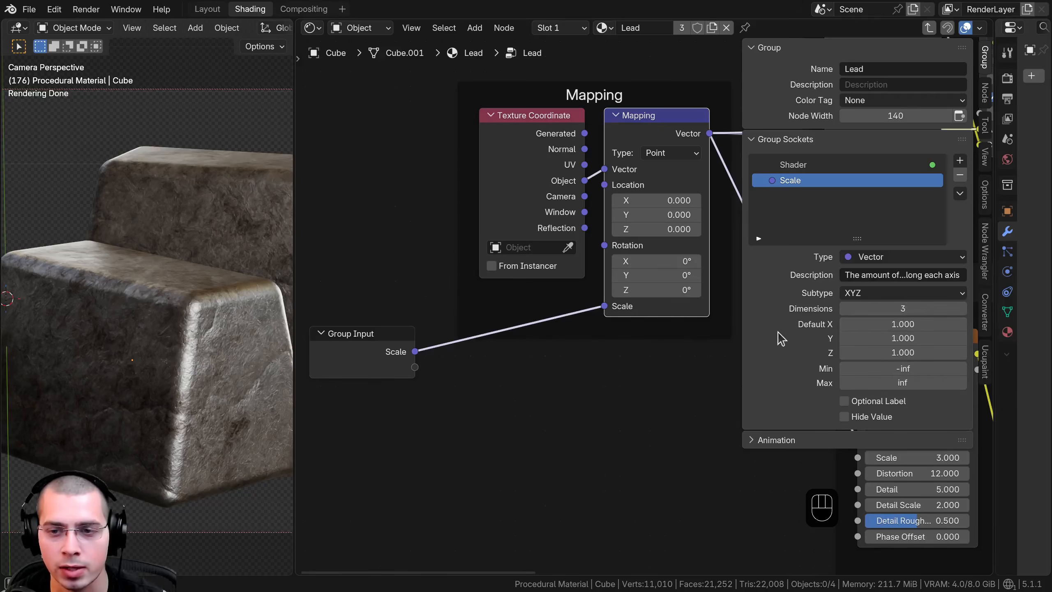
pyautogui.click(862, 257)
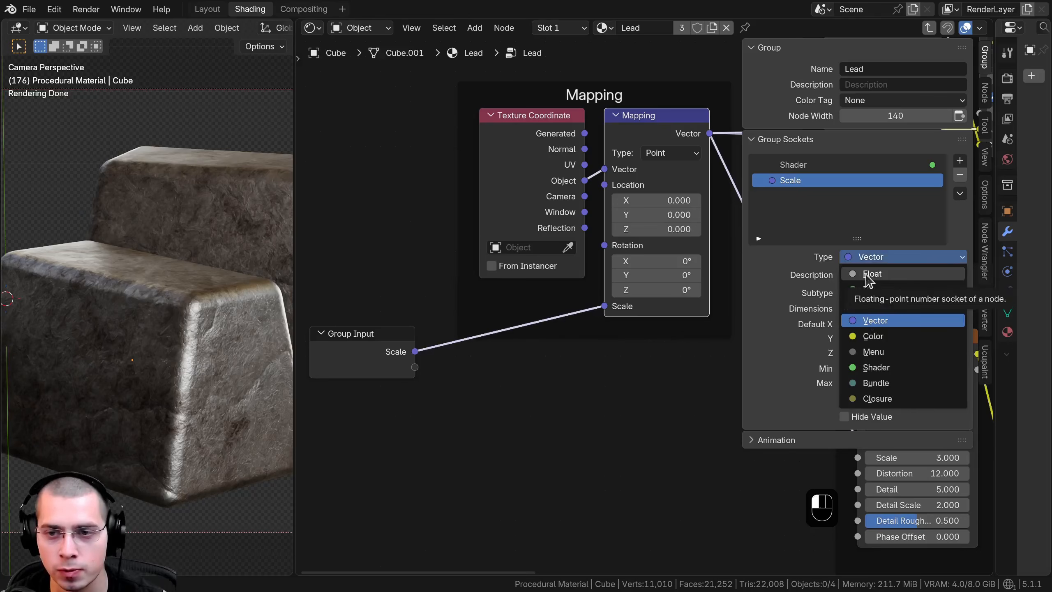
pyautogui.click(867, 274)
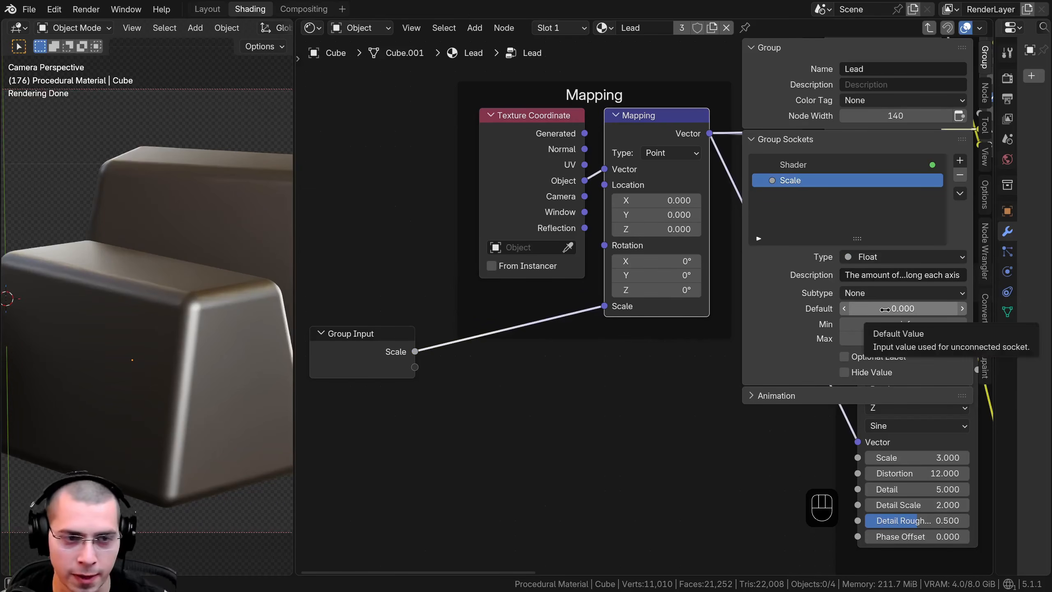
pyautogui.click(884, 309)
pyautogui.write('1')
pyautogui.press('Return')
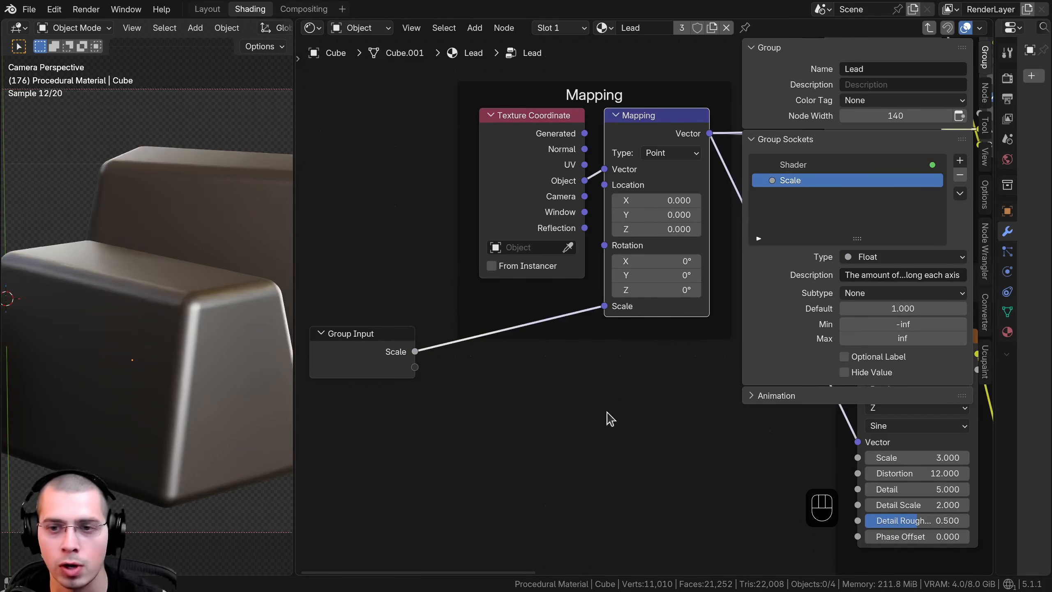
# Leave the Lead group and set the Scale on its node to 1
pyautogui.moveTo(471, 331); pyautogui.dragTo(483, 336, button='middle')
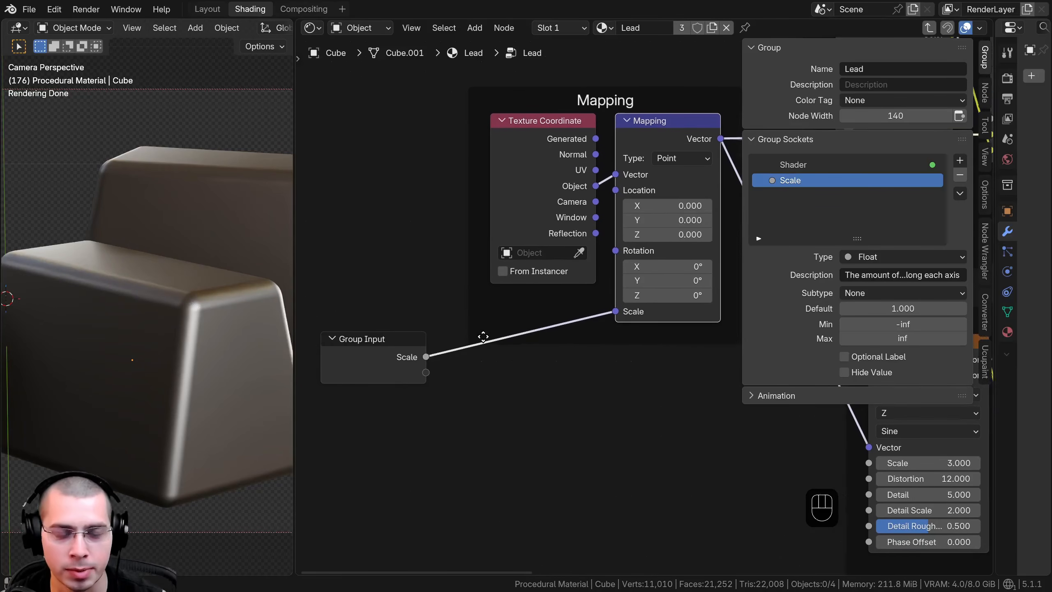
pyautogui.press('Tab')
pyautogui.scroll(1, 596, 306)
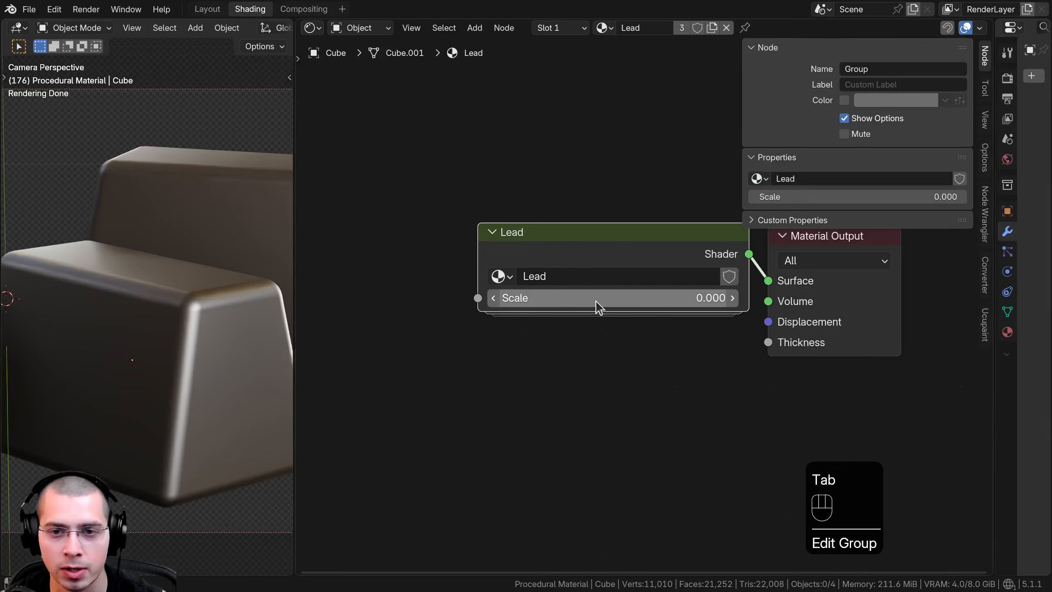
pyautogui.click(600, 297)
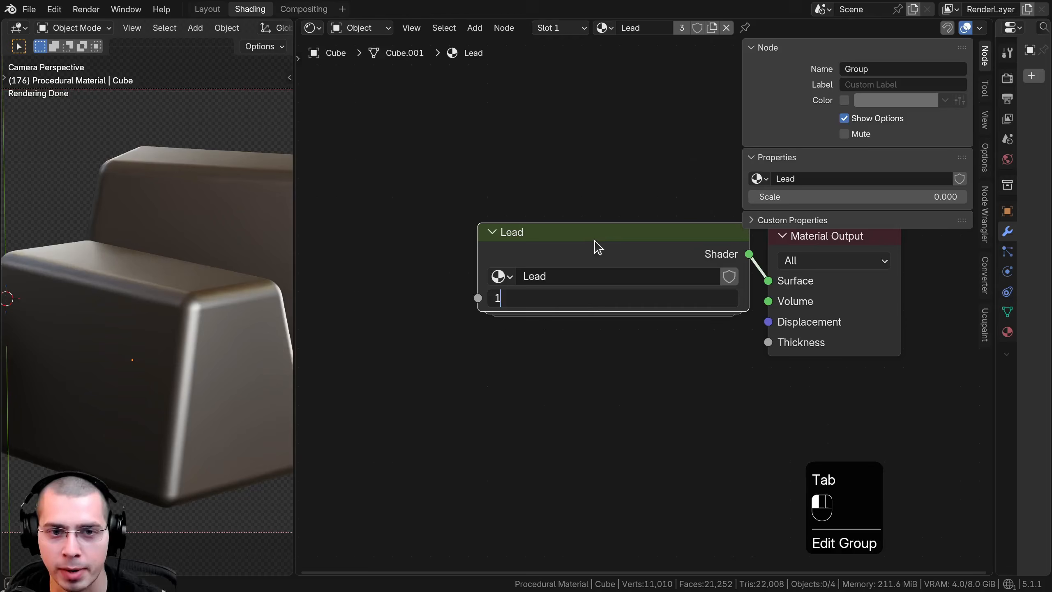
pyautogui.write('1')
pyautogui.press('Return')
# Enter the Lead group again and place a duplicate of the Group Input node outside the Mapping frame
pyautogui.press('Tab')
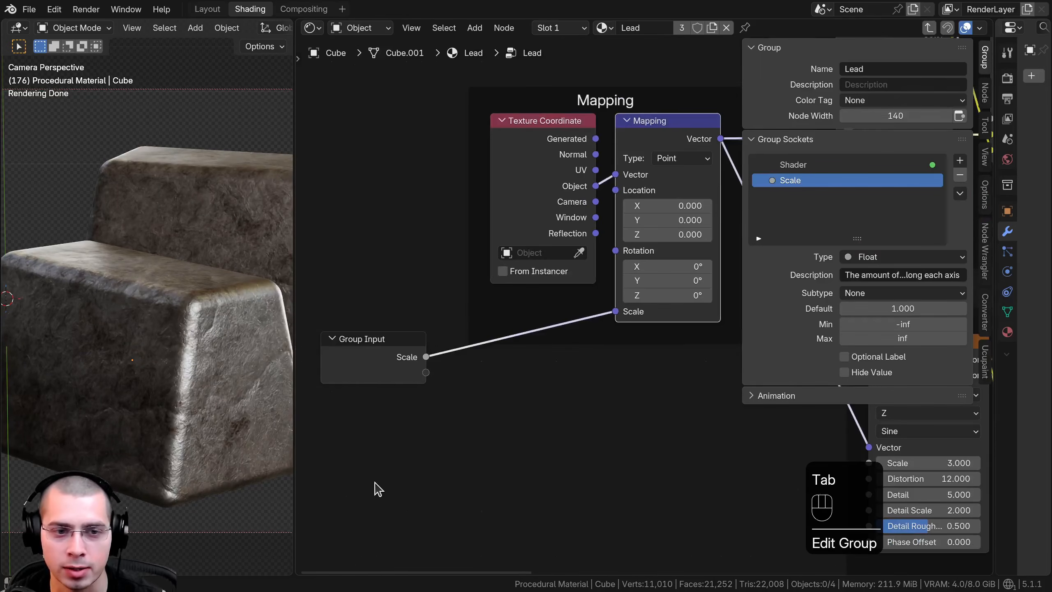
pyautogui.scroll(-1, 375, 482)
pyautogui.moveTo(438, 398); pyautogui.dragTo(472, 411, button='middle')
pyautogui.click(408, 376)
pyautogui.scroll(-2, 492, 375)
pyautogui.moveTo(493, 376); pyautogui.dragTo(506, 393, button='middle')
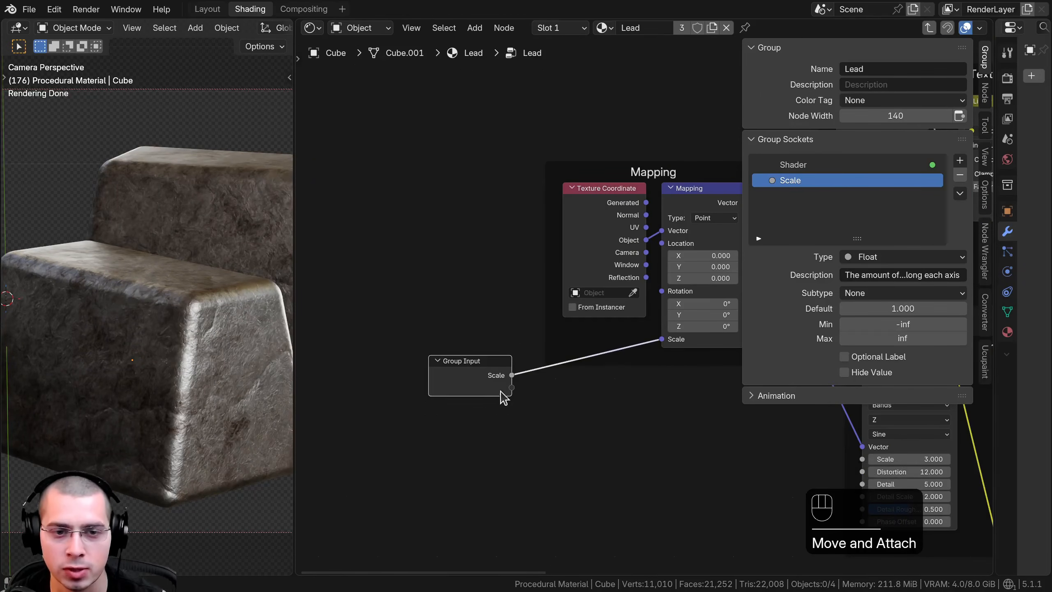
pyautogui.hotkey('shift', 'd')
pyautogui.click(386, 297)
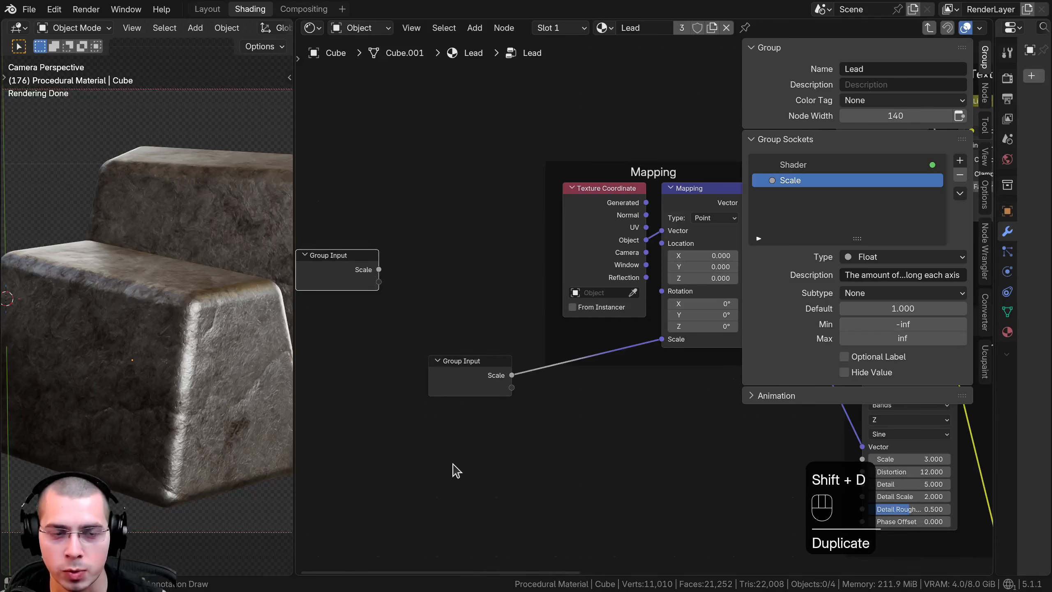
# Move the linked Group Input node into the Mapping frame under Texture Coordinate and hide its unused sockets
pyautogui.click(461, 398)
pyautogui.press('g')
pyautogui.press('g')
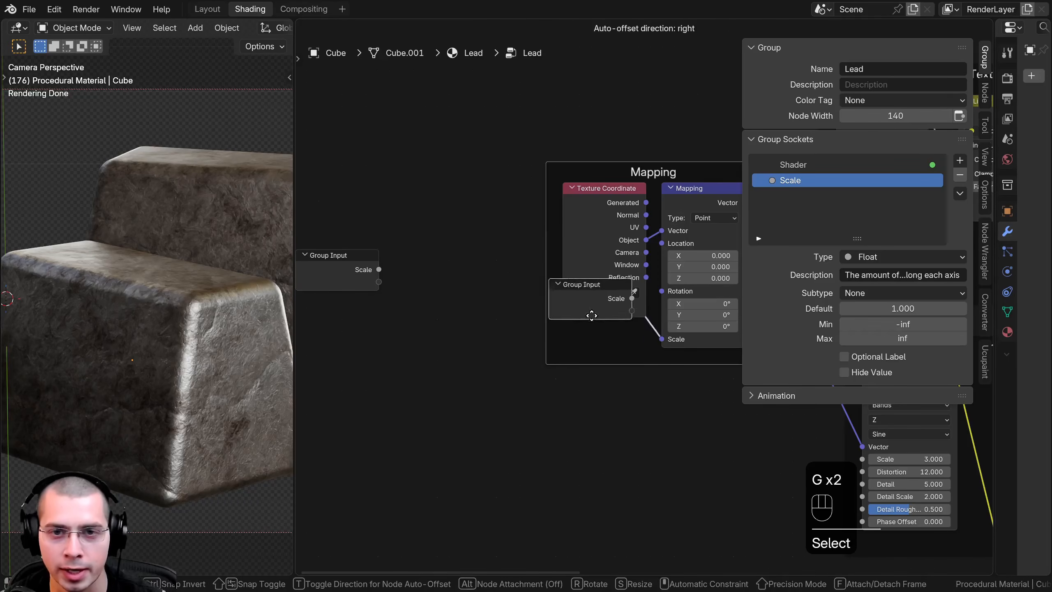
pyautogui.press('g')
pyautogui.click(597, 359)
pyautogui.moveTo(559, 373); pyautogui.dragTo(462, 387, button='middle')
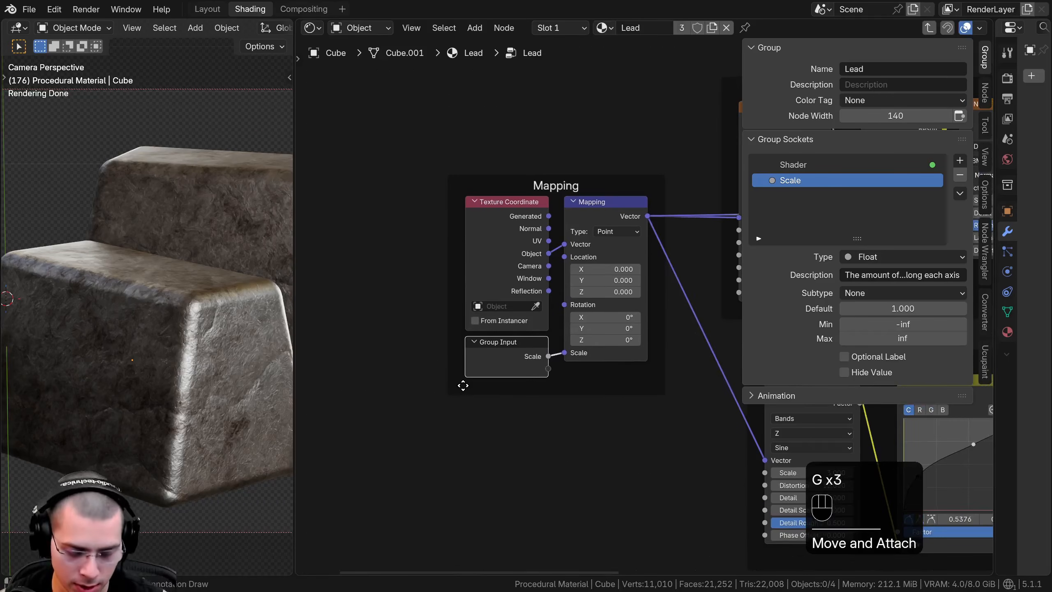
pyautogui.hotkey('ctrl', 'h')
pyautogui.press('a')
pyautogui.scroll(2, 492, 372)
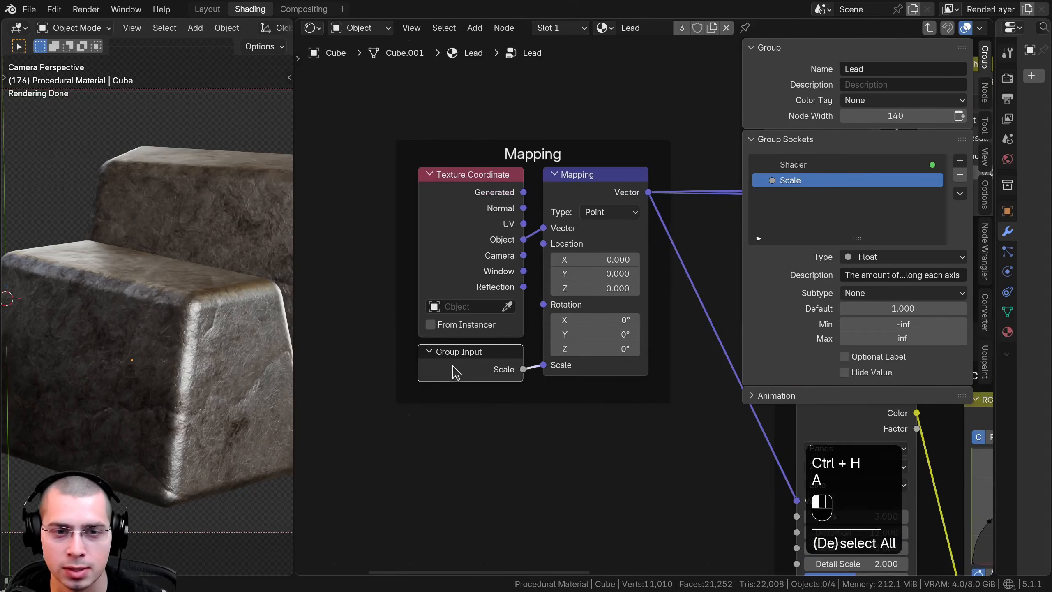
pyautogui.moveTo(454, 366); pyautogui.dragTo(454, 367)
# Move the spare Group Input node across the tree to the empty area above the Color frame
pyautogui.press('a')
pyautogui.scroll(-9, 433, 340)
pyautogui.click(399, 300)
pyautogui.press('g')
pyautogui.click(536, 153)
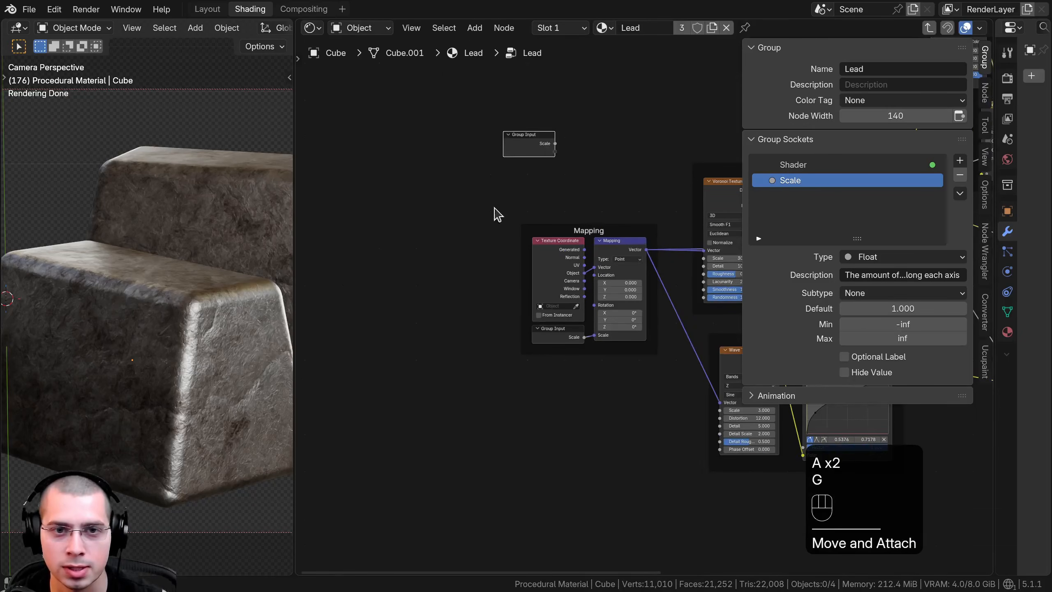
pyautogui.moveTo(455, 260); pyautogui.dragTo(357, 369, button='middle')
pyautogui.press('g')
pyautogui.click(485, 301)
pyautogui.scroll(-4, 403, 326)
pyautogui.moveTo(377, 299); pyautogui.dragTo(364, 350, button='middle')
pyautogui.press('g')
pyautogui.click(606, 192)
pyautogui.scroll(4, 389, 228)
pyautogui.moveTo(606, 192); pyautogui.dragTo(454, 148, button='middle')
pyautogui.scroll(3, 454, 147)
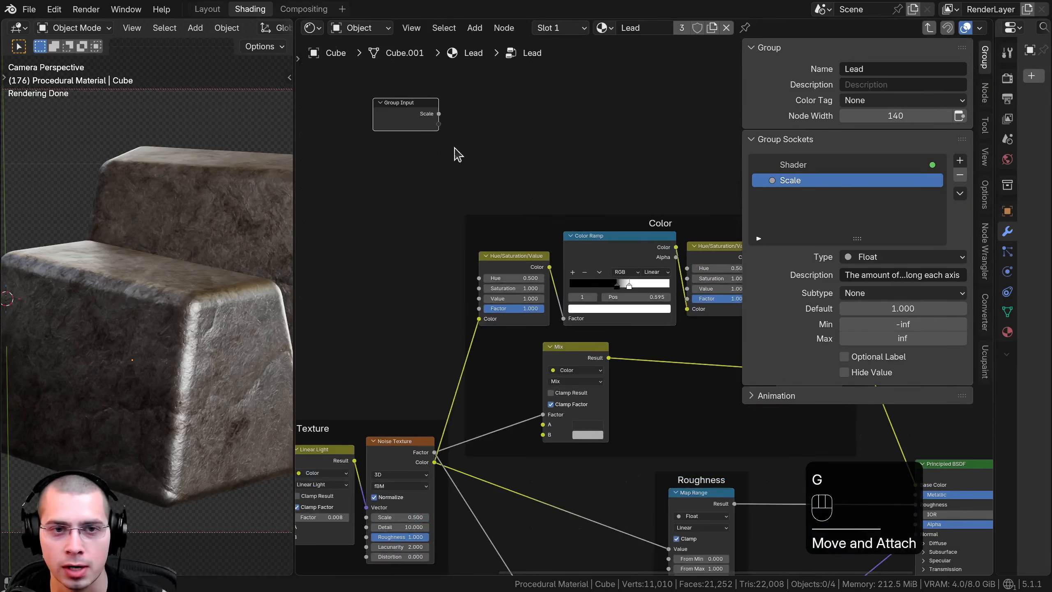
# Duplicate the spare Group Input node and place the copy in the Color frame beside the first Mix node
pyautogui.hotkey('shift', 'd')
pyautogui.click(521, 370)
pyautogui.moveTo(519, 385); pyautogui.dragTo(566, 313, button='middle')
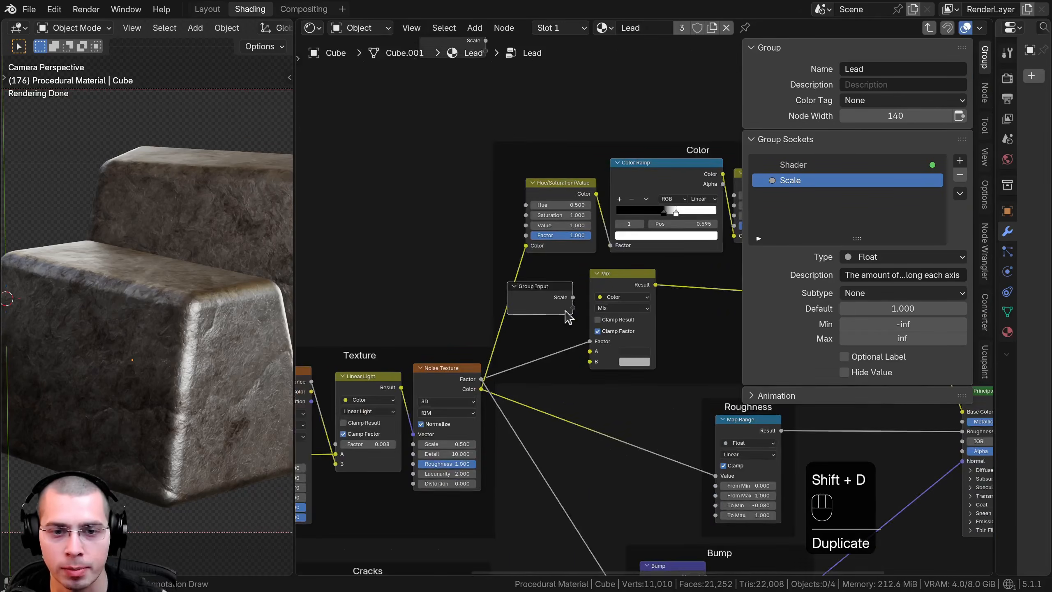
pyautogui.scroll(4, 566, 313)
pyautogui.press('g')
pyautogui.click(566, 347)
# Expose the first Mix node's A and B colors by linking them to the Group Input node beside it
pyautogui.moveTo(570, 353); pyautogui.dragTo(531, 327)
pyautogui.scroll(2, 572, 388)
pyautogui.press('a')
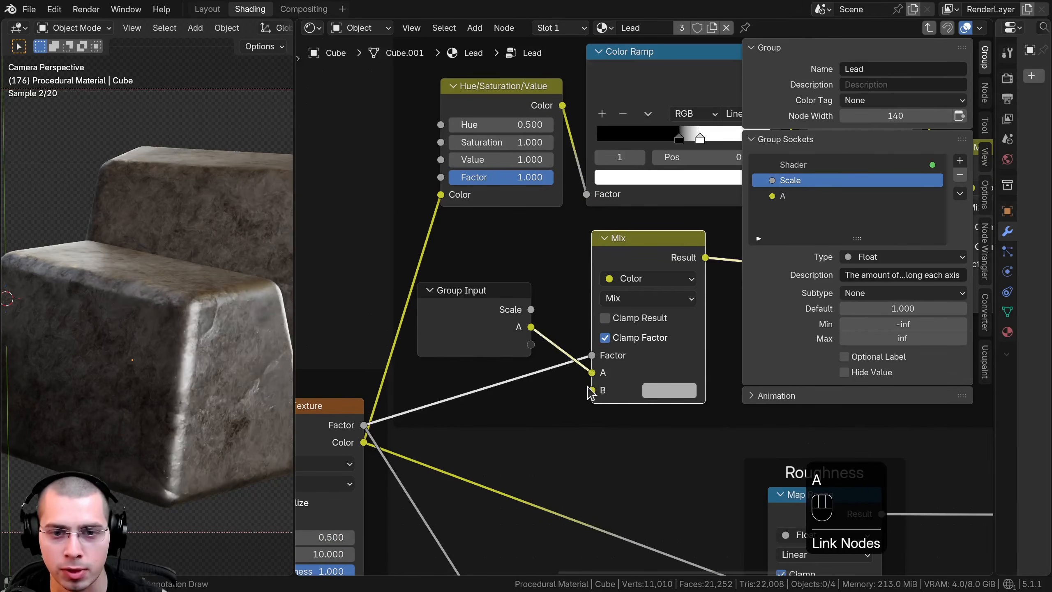
pyautogui.moveTo(592, 390); pyautogui.dragTo(540, 343)
# Rename the group sockets A and B to Color 1 and Color 2
pyautogui.doubleClick(800, 198)
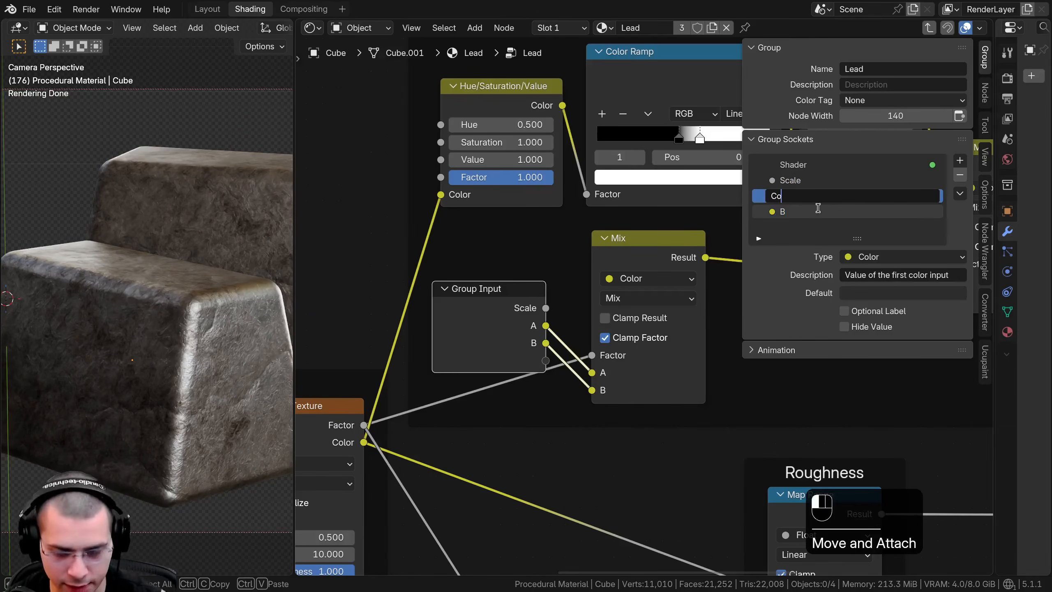
pyautogui.write('Color 1')
pyautogui.press('Return')
pyautogui.doubleClick(818, 211)
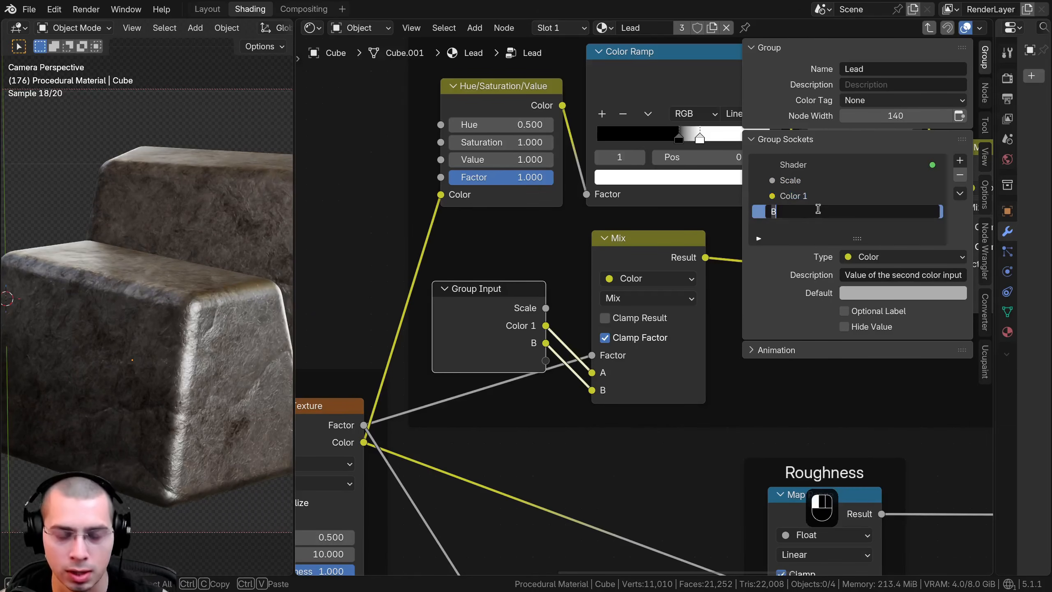
pyautogui.write('C')
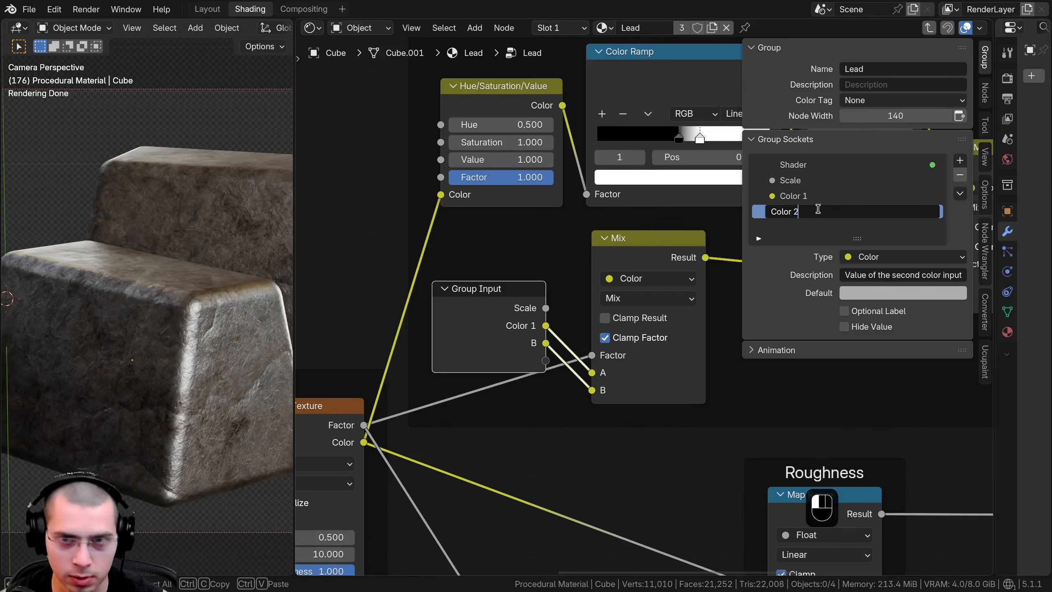
pyautogui.write('olor 2')
pyautogui.press('Return')
# Move the Group Input node away from the Mix node, ahead of the first Hue/Saturation/Value node, and nudge that node slightly
pyautogui.scroll(-2, 500, 388)
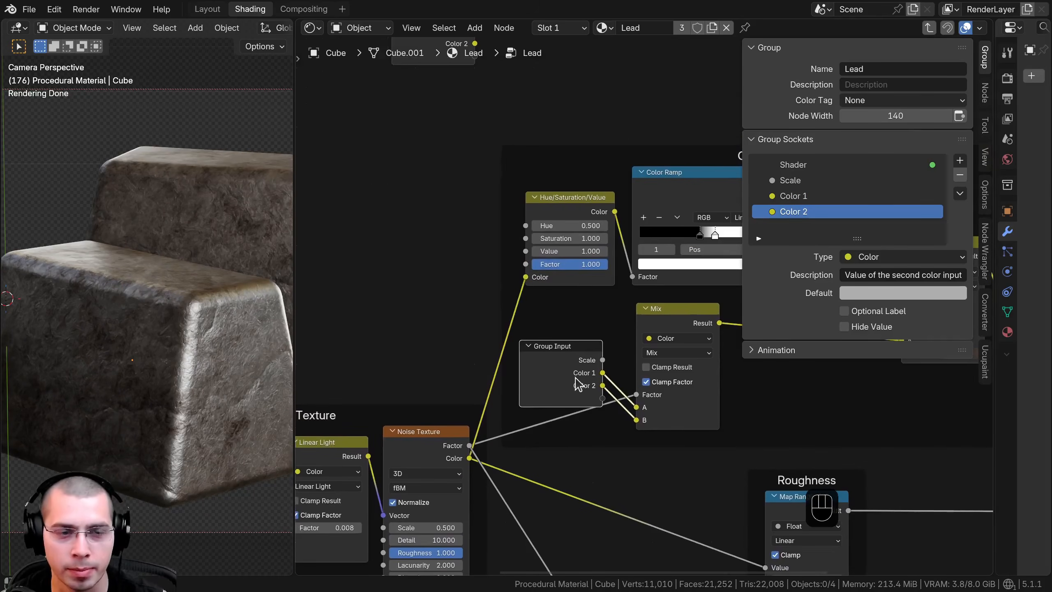
pyautogui.moveTo(576, 378); pyautogui.dragTo(428, 276)
pyautogui.scroll(3, 458, 288)
pyautogui.moveTo(529, 201); pyautogui.dragTo(524, 240, button='middle')
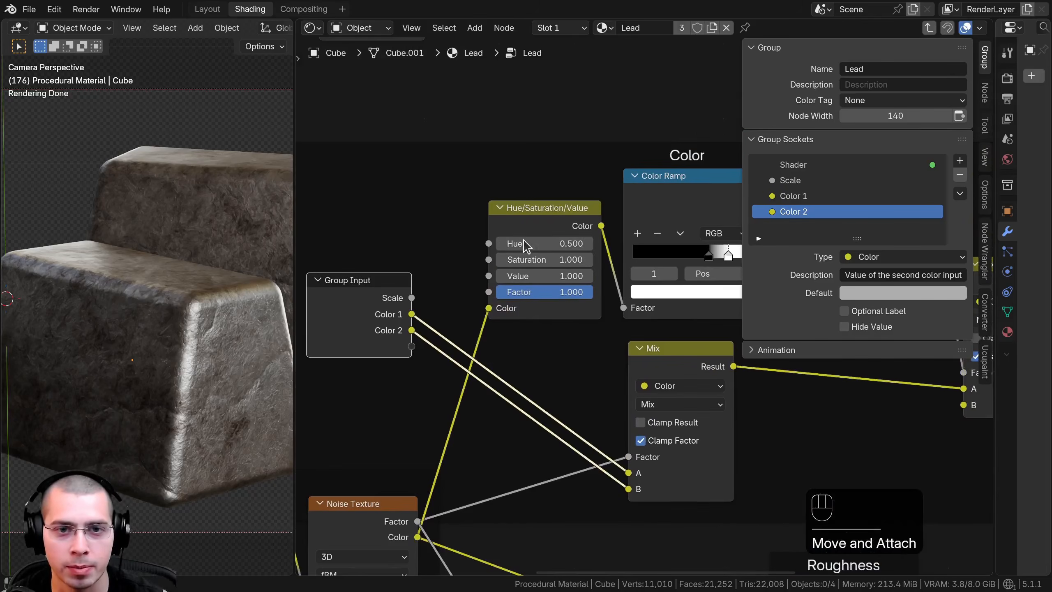
pyautogui.moveTo(534, 223); pyautogui.dragTo(536, 221)
# Expose the first Hue/Saturation/Value node's Value through the Group Input node and name the socket Rust Amount
pyautogui.moveTo(535, 274)
pyautogui.keyDown('shift'); pyautogui.mouseDown()
pyautogui.moveTo(567, 274)
pyautogui.moveTo(536, 274)
pyautogui.mouseUp(); pyautogui.keyUp('shift')
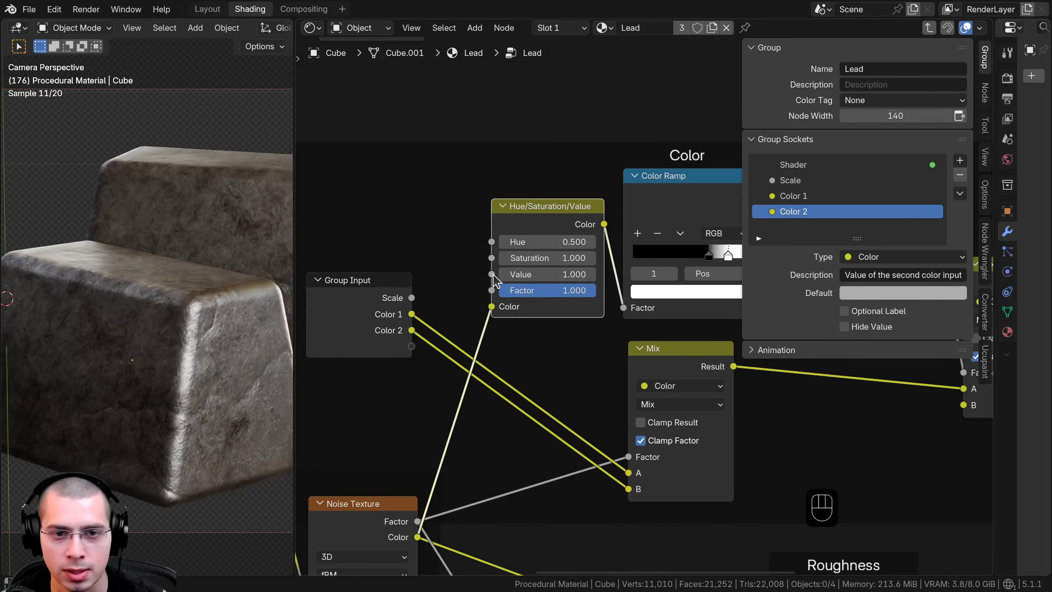
pyautogui.moveTo(420, 361); pyautogui.dragTo(418, 361)
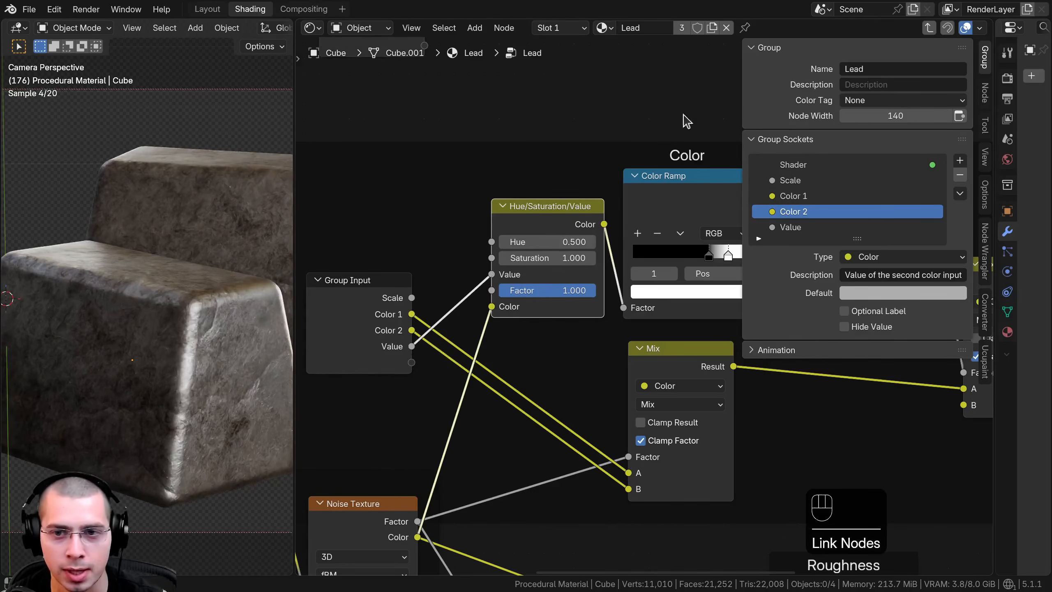
pyautogui.doubleClick(789, 227)
pyautogui.write('Rus')
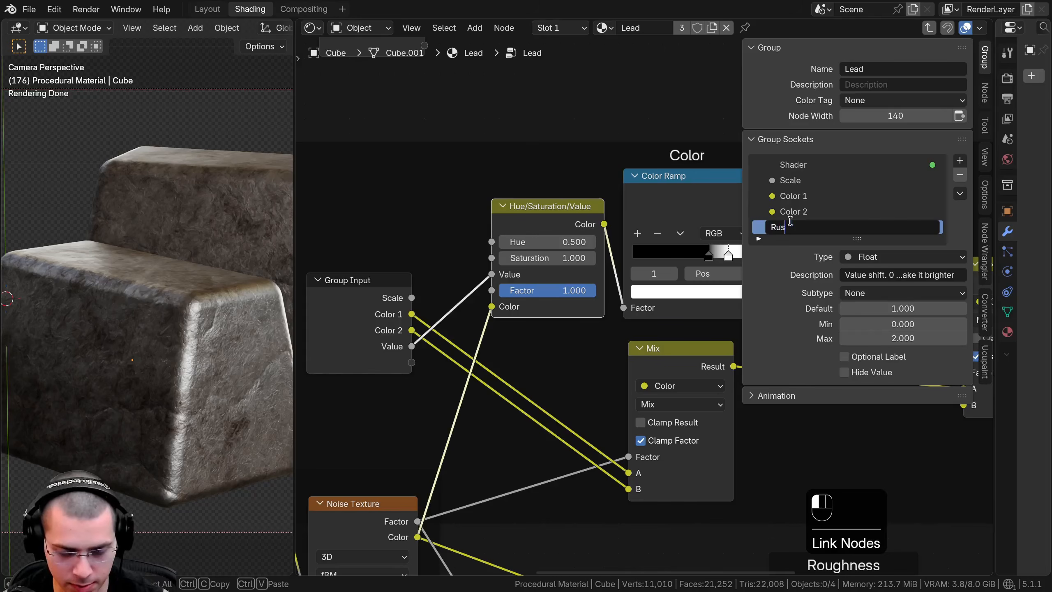
pyautogui.write('t Amount')
pyautogui.press('Return')
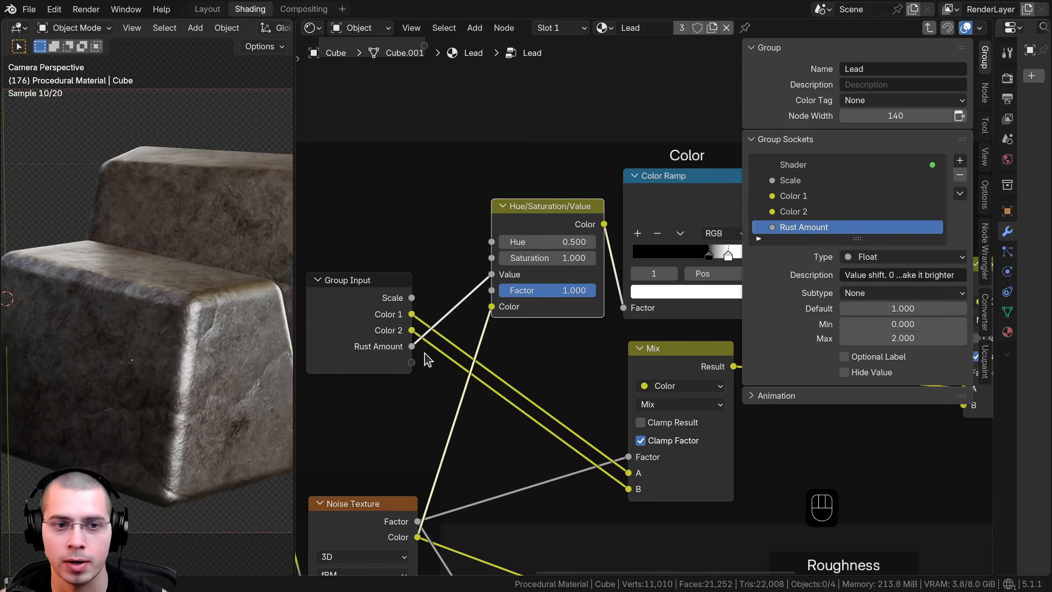
# Expose the Value of the Hue/Saturation/Value node after the Color Ramp through the Color frame's Group Input node
pyautogui.scroll(-4, 489, 336)
pyautogui.moveTo(486, 331); pyautogui.dragTo(476, 331, button='middle')
pyautogui.scroll(1, 631, 282)
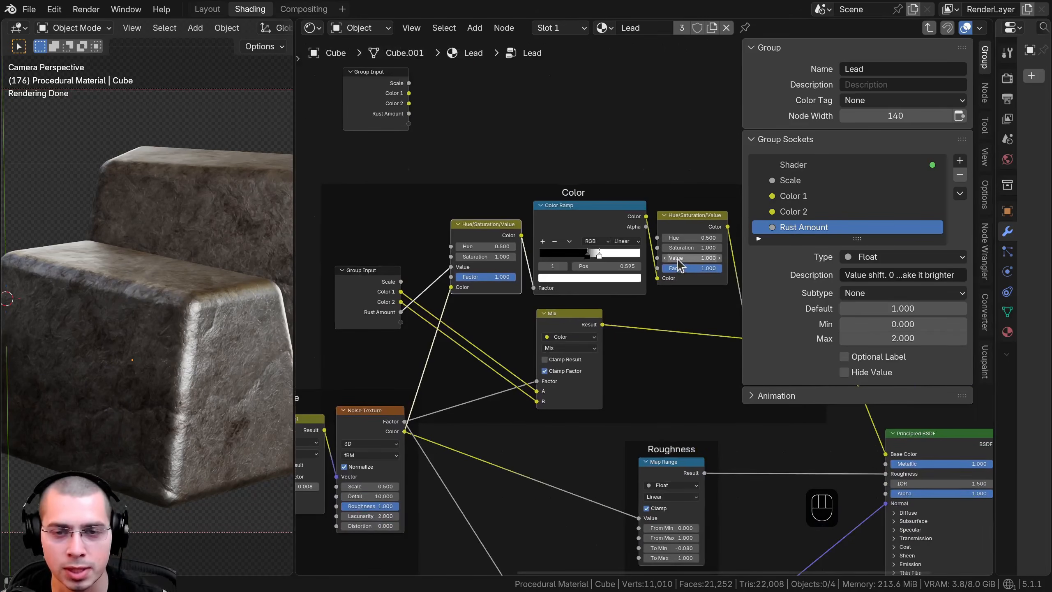
pyautogui.keyDown('shift'); pyautogui.moveTo(677, 259); pyautogui.dragTo(677, 259); pyautogui.keyUp('shift')
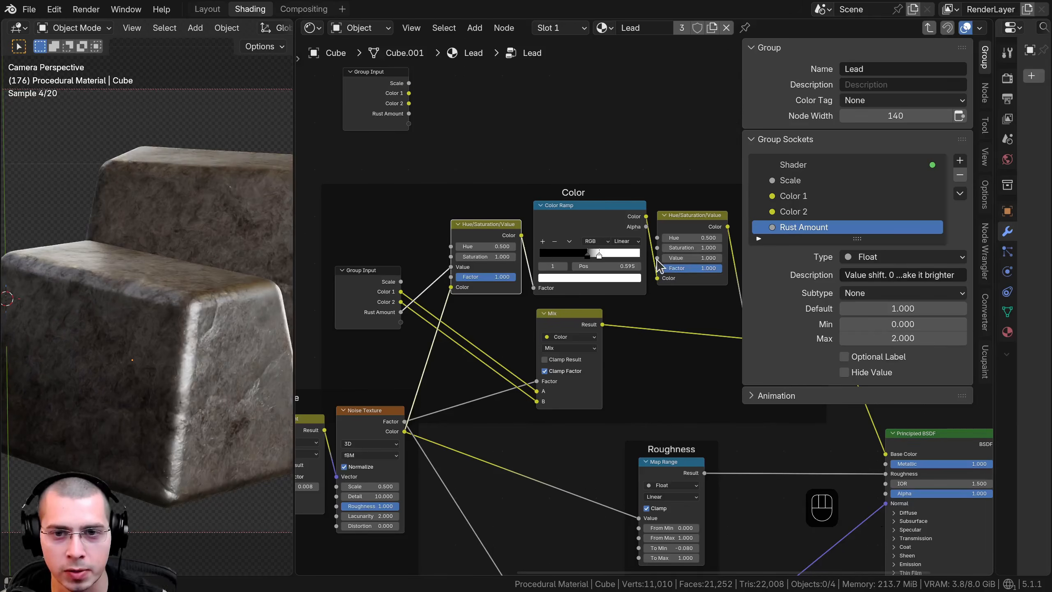
pyautogui.moveTo(408, 336); pyautogui.dragTo(407, 332)
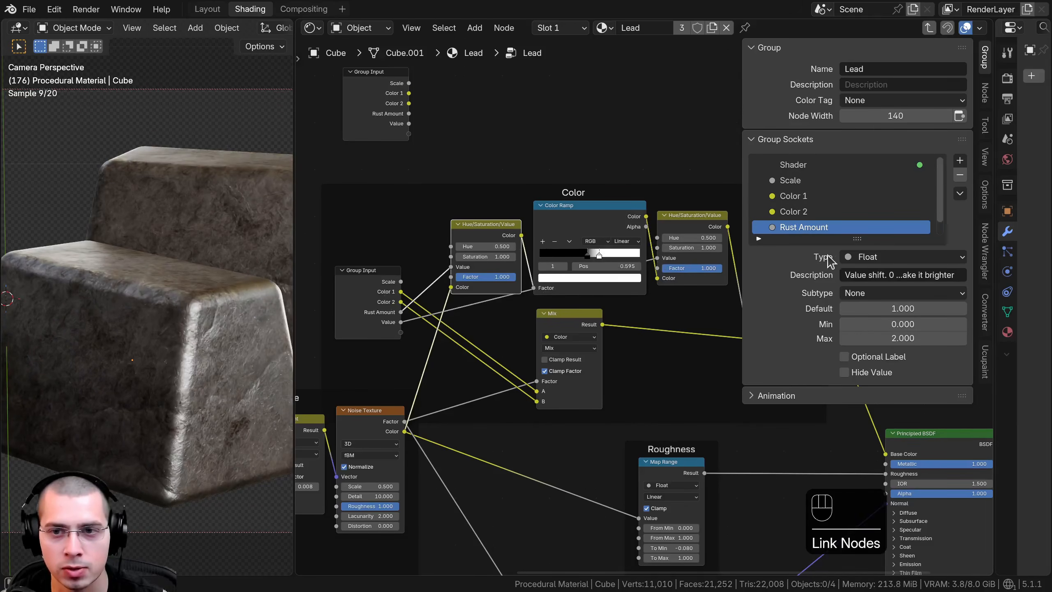
# Enlarge the group socket list and rename the new Value socket Rust Visibility
pyautogui.scroll(-1, 818, 230)
pyautogui.moveTo(845, 237); pyautogui.dragTo(851, 332)
pyautogui.click(813, 245)
pyautogui.doubleClick(811, 243)
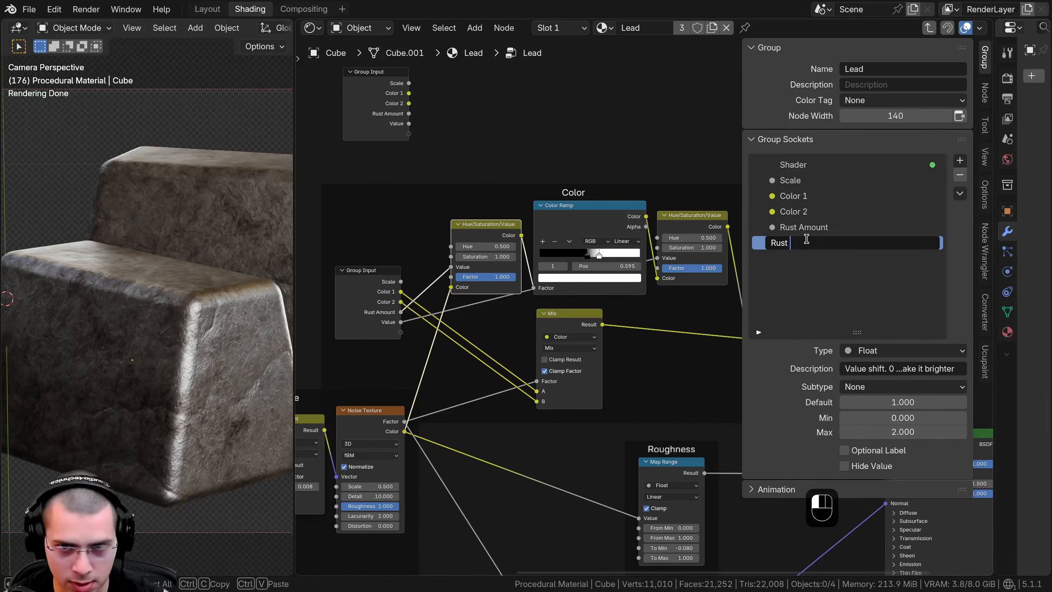
pyautogui.press('Return')
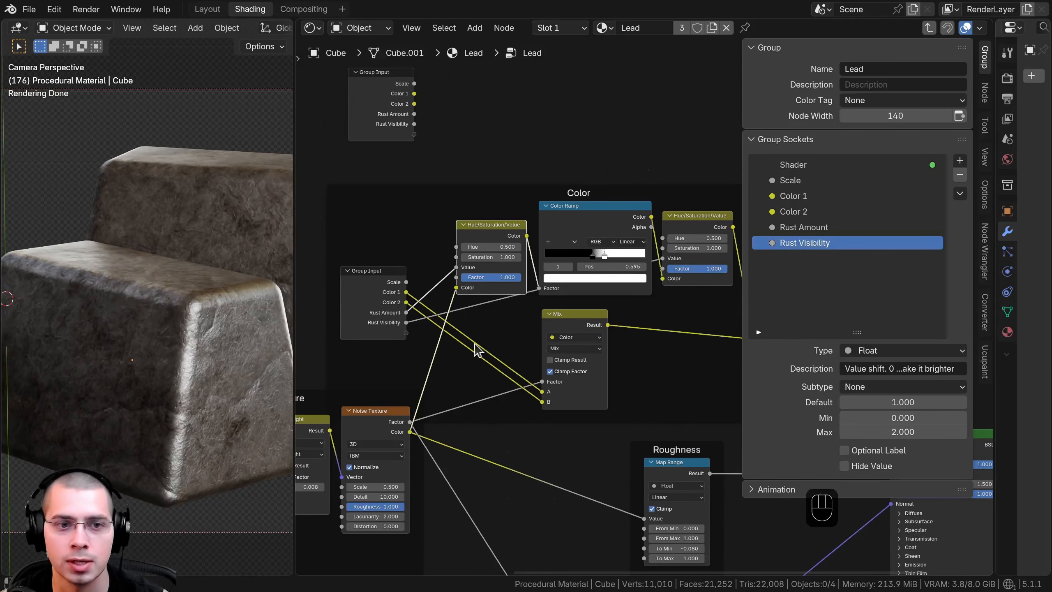
# Shift the Group Input node slightly, expose the second Mix node's B color through it and name the socket Rust Color
pyautogui.moveTo(391, 320); pyautogui.dragTo(412, 307)
pyautogui.scroll(-3, 626, 305)
pyautogui.moveTo(640, 325); pyautogui.dragTo(599, 316, button='middle')
pyautogui.click(697, 264)
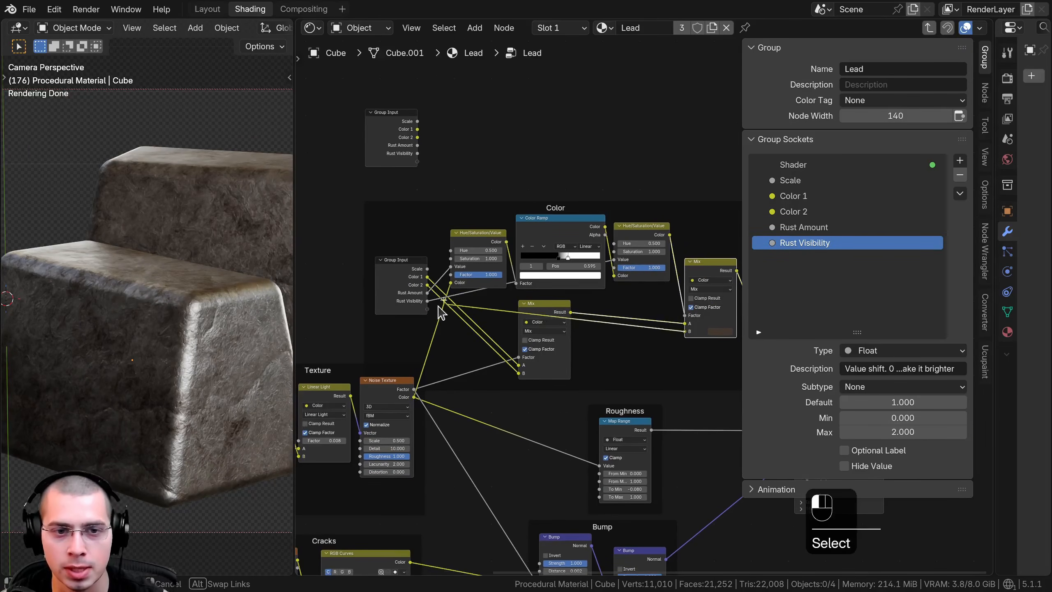
pyautogui.moveTo(441, 312); pyautogui.dragTo(427, 309)
pyautogui.doubleClick(778, 257)
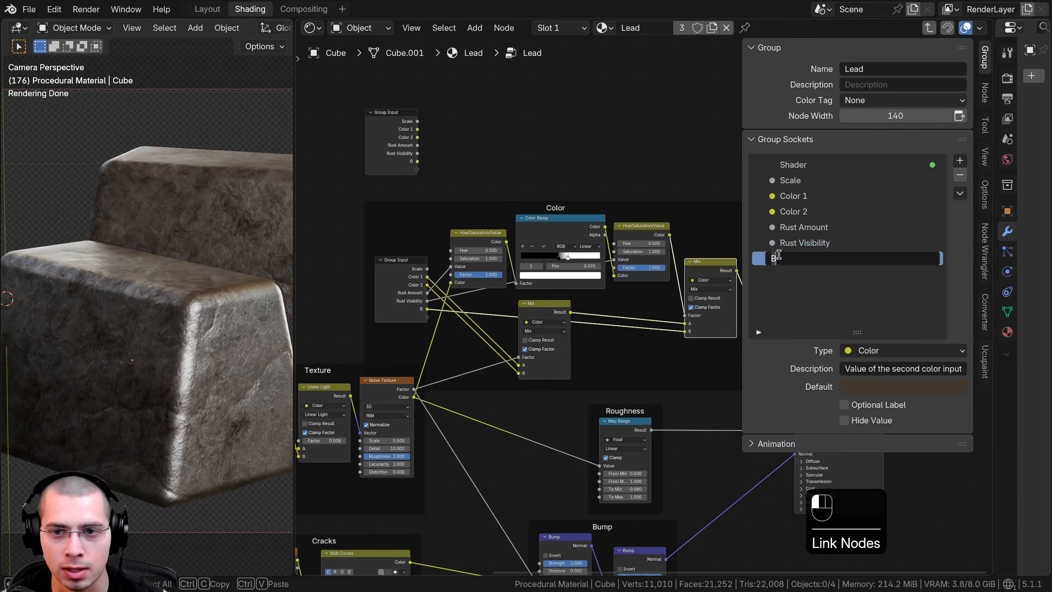
pyautogui.write('Color')
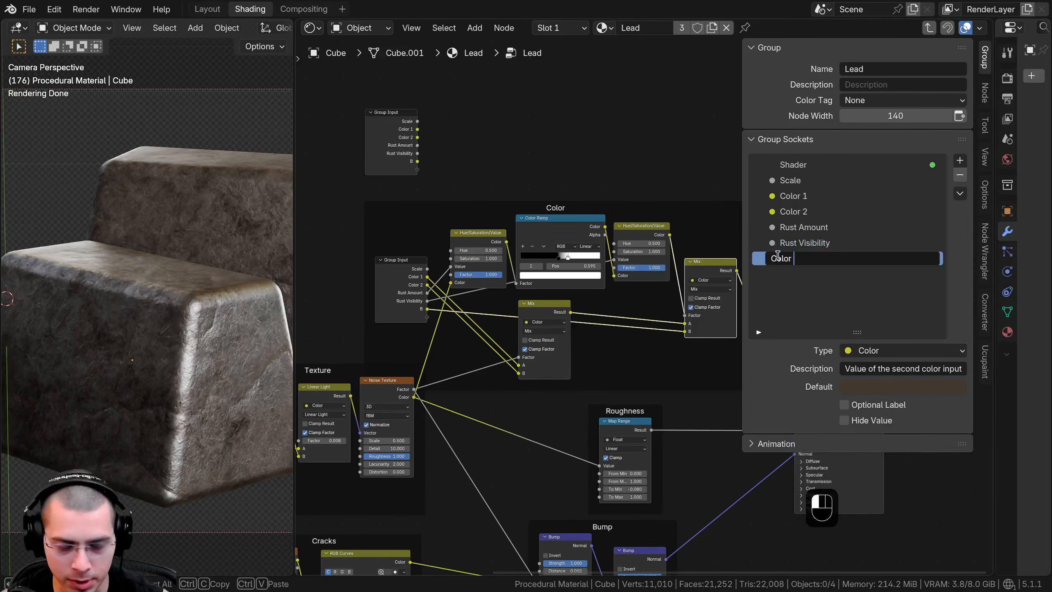
pyautogui.press('Return')
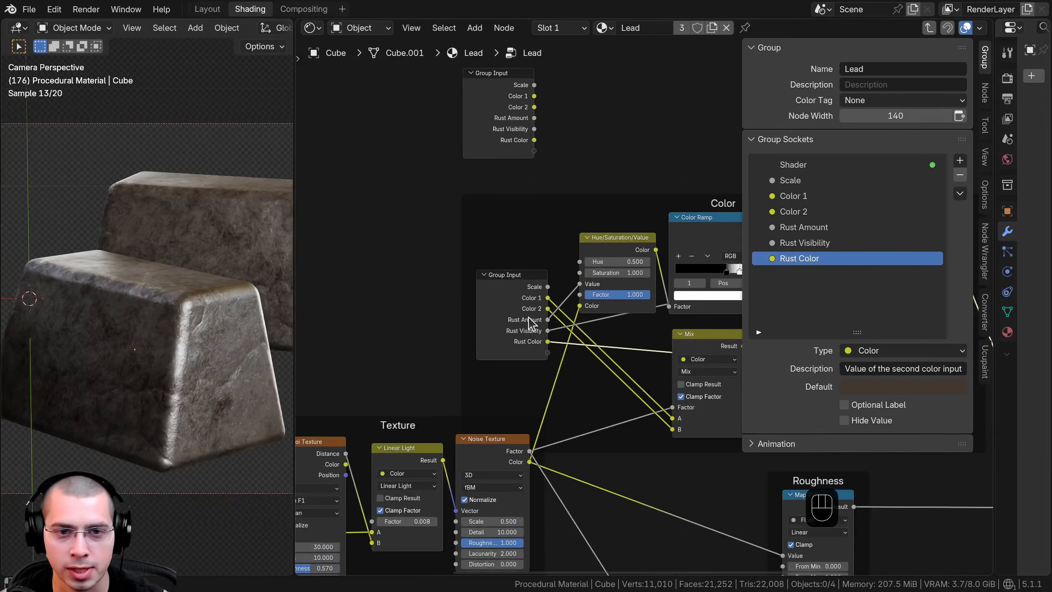
# Hide the unused sockets on the Color frame's Group Input node
pyautogui.click(527, 319)
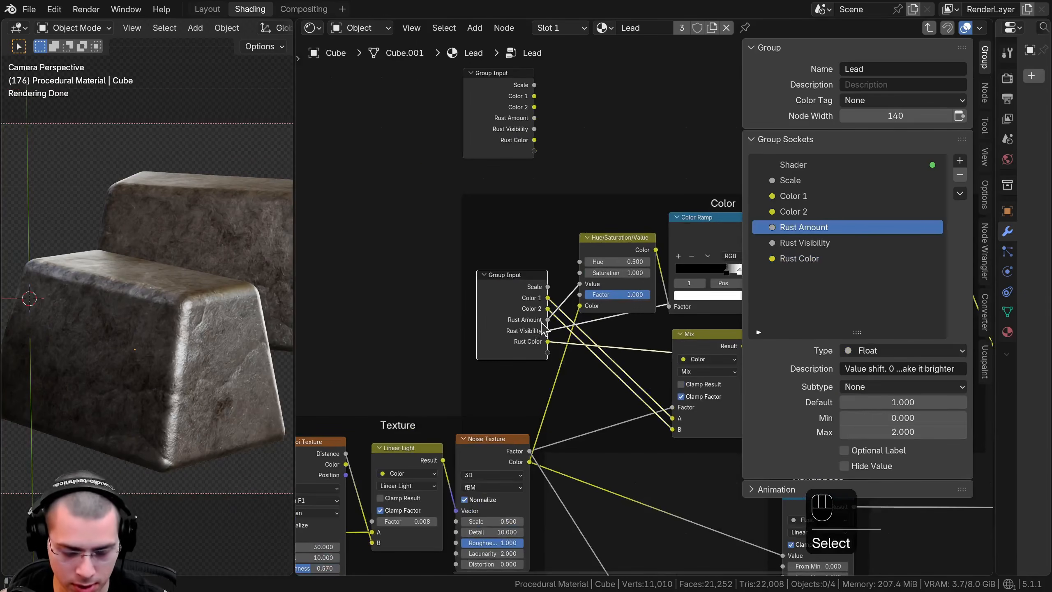
pyautogui.hotkey('ctrl', 'h')
pyautogui.press('a')
pyautogui.scroll(-5, 522, 307)
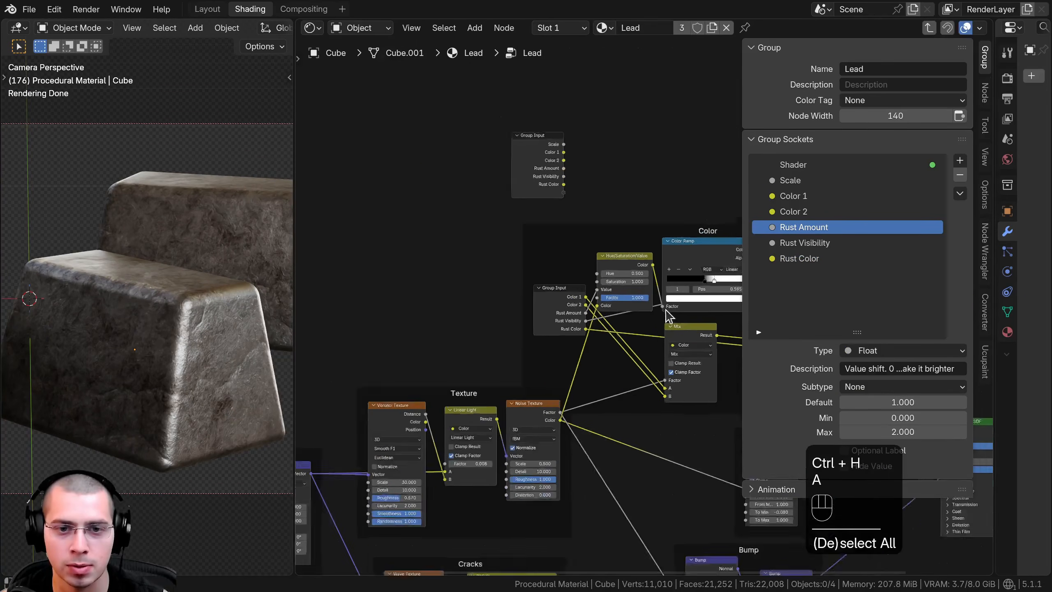
pyautogui.click(492, 299)
pyautogui.moveTo(588, 338); pyautogui.dragTo(564, 307, button='middle')
pyautogui.press('a')
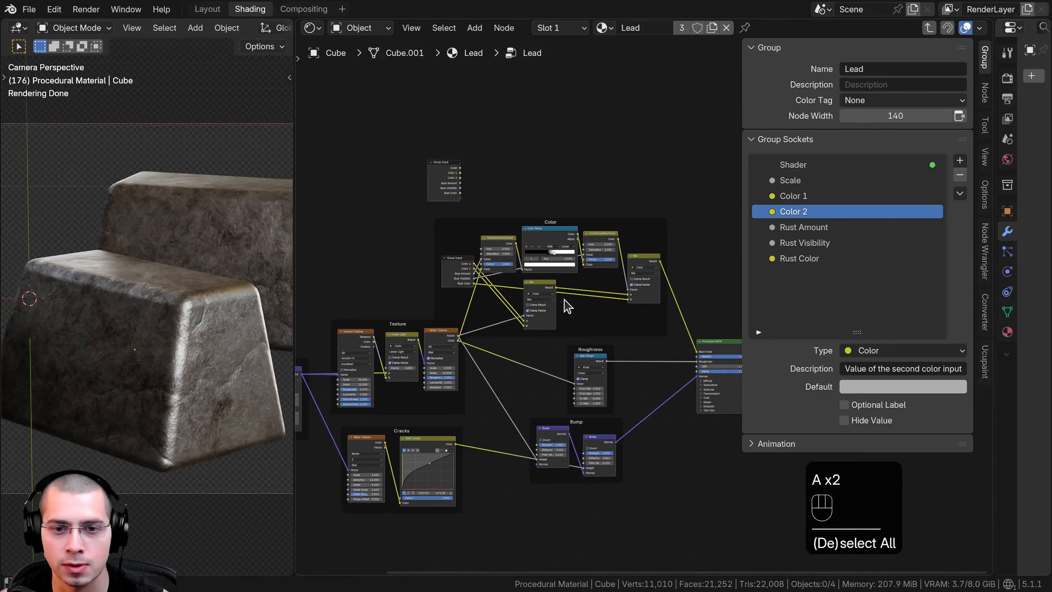
# Move the loose Group Input node from above the Color frame to just above the Texture frame
pyautogui.scroll(-1, 454, 233)
pyautogui.moveTo(455, 233); pyautogui.dragTo(552, 201, button='middle')
pyautogui.scroll(1, 552, 201)
pyautogui.scroll(1, 571, 202)
pyautogui.click(595, 126)
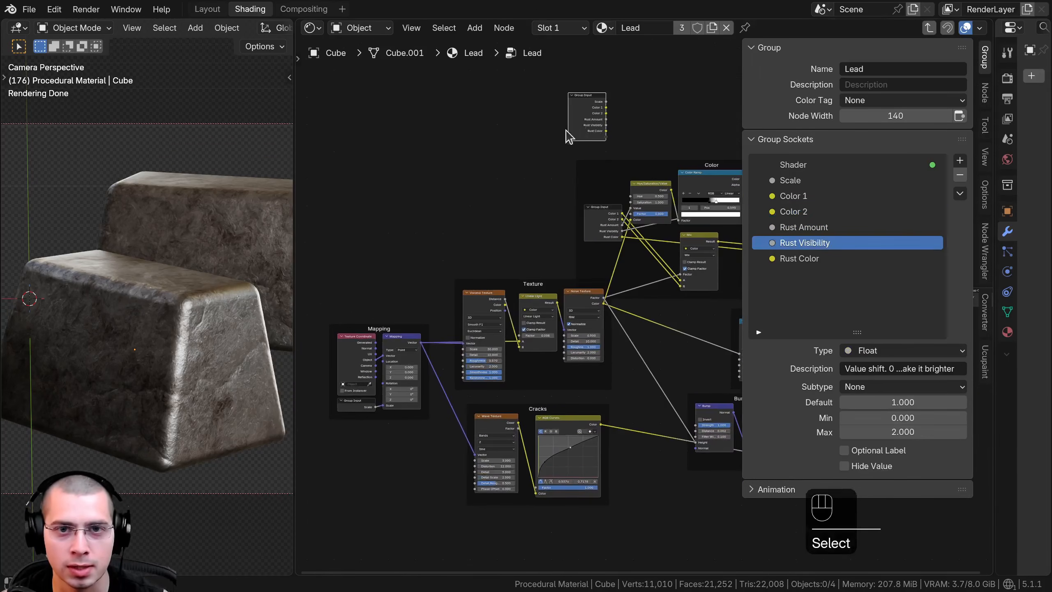
pyautogui.press('g')
pyautogui.moveTo(445, 232); pyautogui.dragTo(466, 199, button='middle')
pyautogui.scroll(1, 466, 198)
pyautogui.press('g')
pyautogui.click(464, 285)
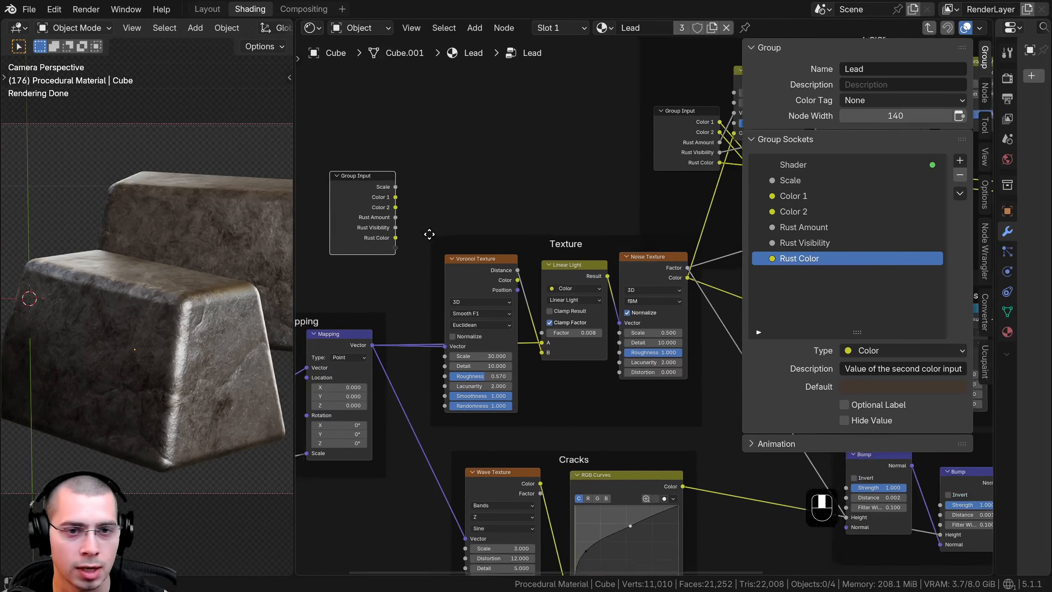
# Duplicate the loose Group Input node into the Texture frame and move the original clear above it
pyautogui.hotkey('shift', 'd')
pyautogui.moveTo(429, 235); pyautogui.dragTo(490, 271, button='middle')
pyautogui.click(599, 283)
pyautogui.click(485, 269)
pyautogui.press('g')
pyautogui.click(446, 152)
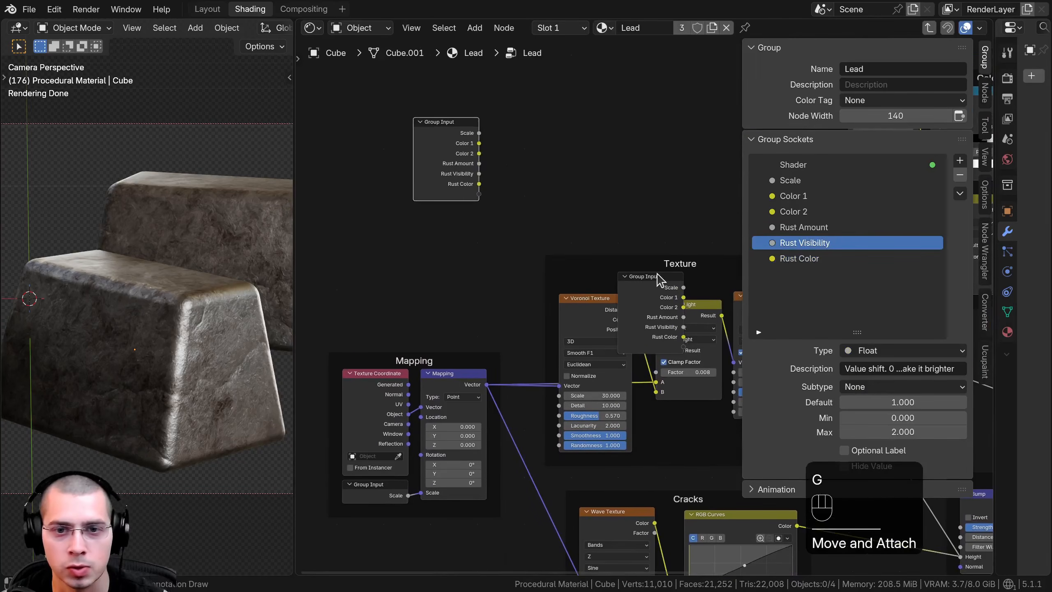
pyautogui.moveTo(659, 283); pyautogui.dragTo(555, 281)
# Spread the Mapping, Color and Texture frames slightly apart to make room for the added Group Input node
pyautogui.moveTo(436, 360); pyautogui.dragTo(365, 364)
pyautogui.scroll(-6, 568, 341)
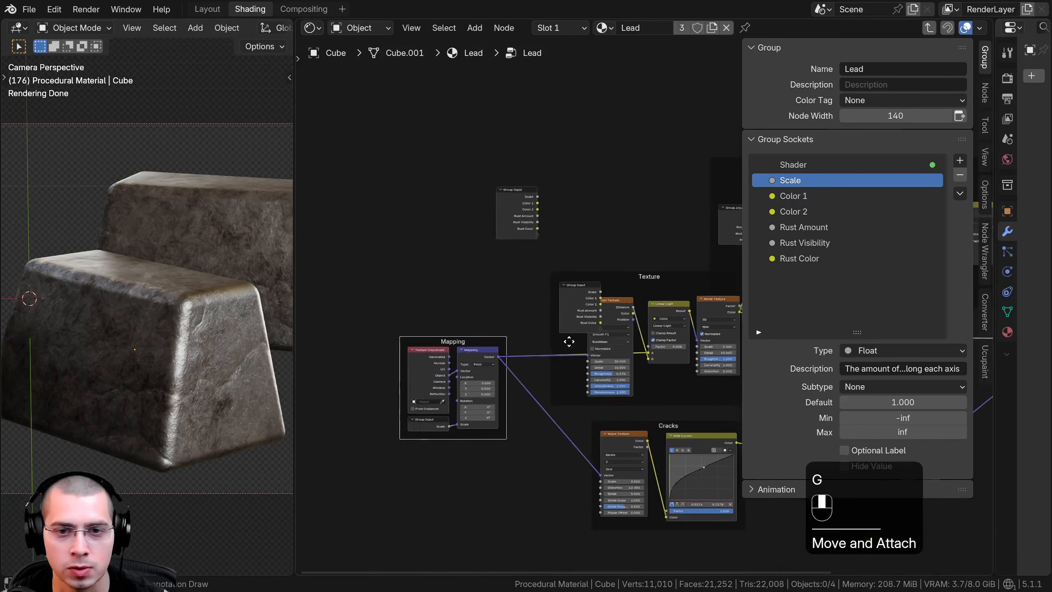
pyautogui.moveTo(568, 341); pyautogui.dragTo(396, 361, button='middle')
pyautogui.moveTo(659, 181); pyautogui.dragTo(666, 132)
pyautogui.press('a')
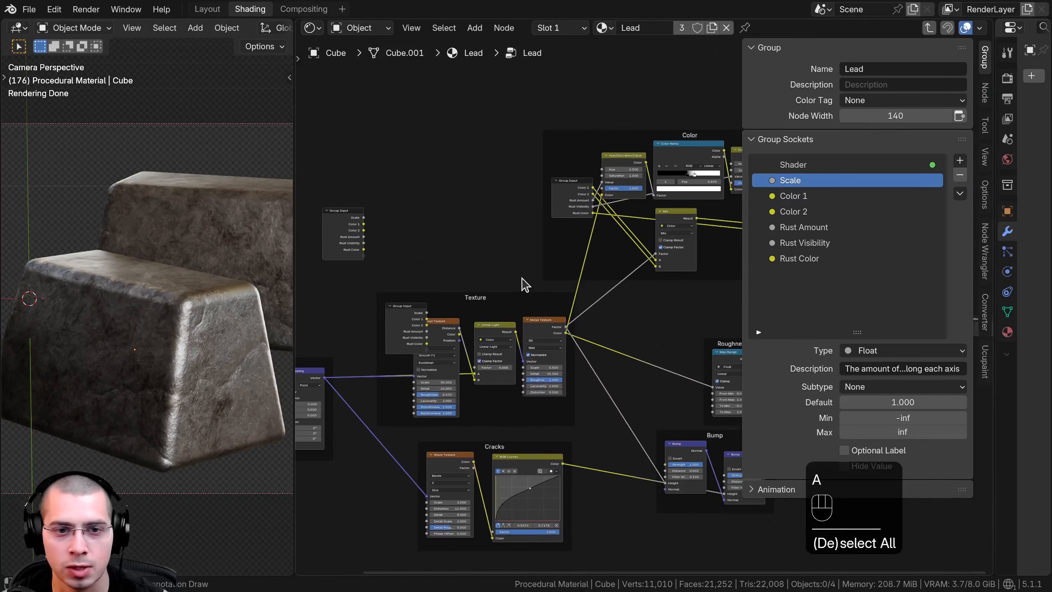
pyautogui.moveTo(520, 294); pyautogui.dragTo(540, 296)
pyautogui.press('a')
# Position the Texture frame's Group Input node just before the Voronoi Texture node
pyautogui.moveTo(481, 304); pyautogui.dragTo(538, 291, button='middle')
pyautogui.scroll(8, 585, 306)
pyautogui.click(525, 269)
pyautogui.press('g')
pyautogui.click(483, 269)
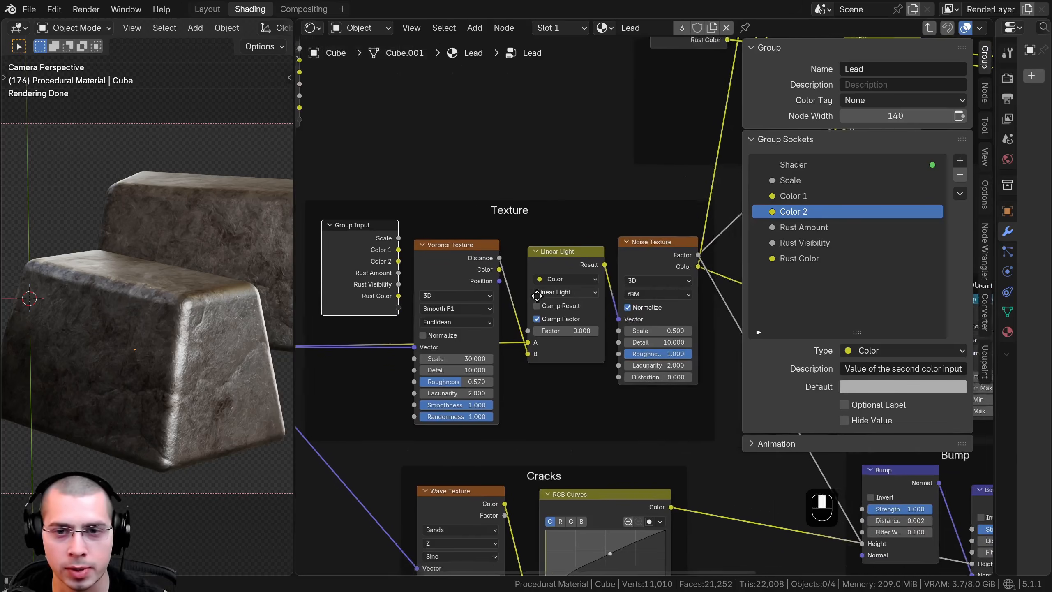
# Expose the Noise Texture's Scale through the Texture frame's Group Input, name the socket Noise Scale, and nudge the Voronoi Texture node
pyautogui.click(646, 255)
pyautogui.scroll(1, 631, 317)
pyautogui.moveTo(655, 322)
pyautogui.mouseDown()
pyautogui.moveTo(626, 323)
pyautogui.moveTo(634, 322)
pyautogui.mouseUp()
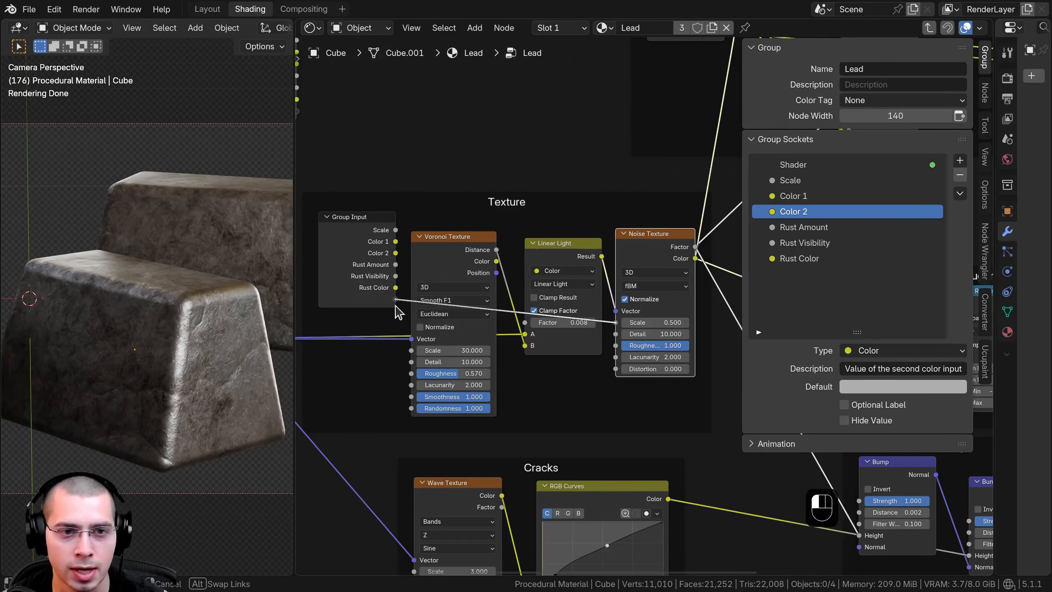
pyautogui.moveTo(395, 308); pyautogui.dragTo(395, 300)
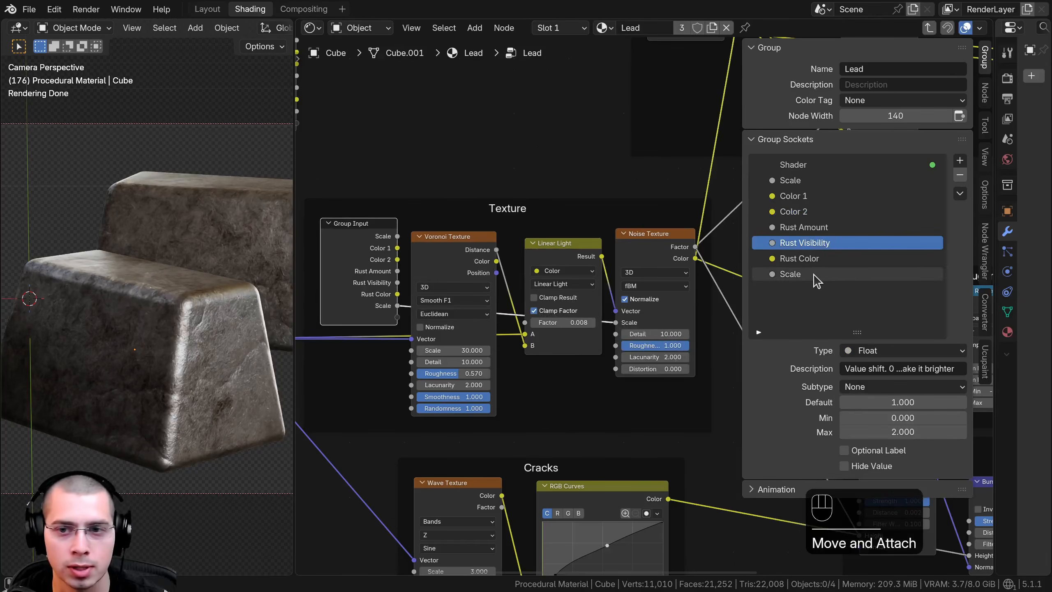
pyautogui.doubleClick(764, 273)
pyautogui.write('NO')
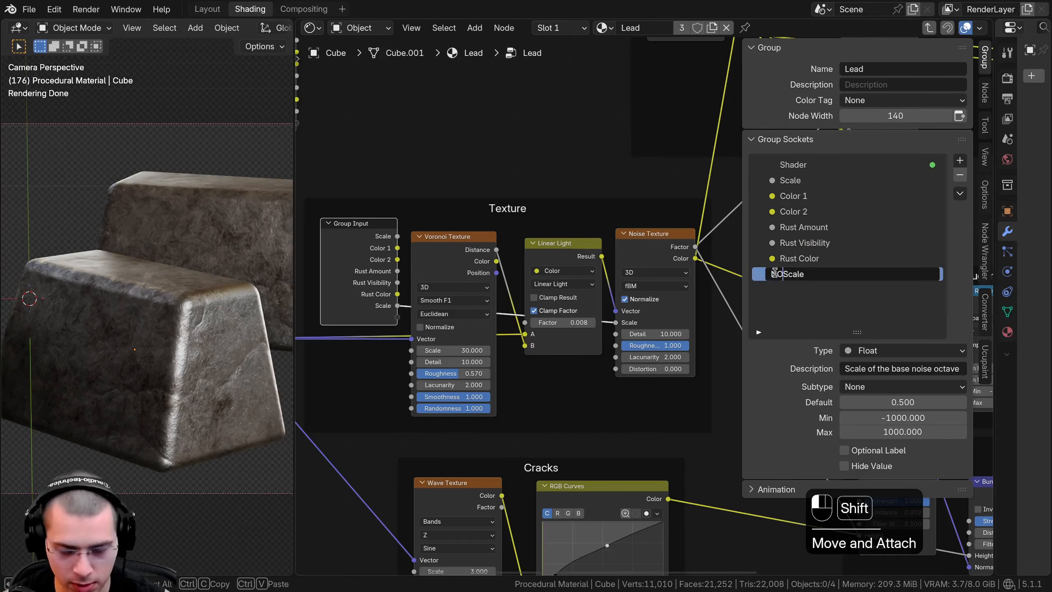
pyautogui.write('ise')
pyautogui.press('BackSpace')
pyautogui.press('BackSpace')
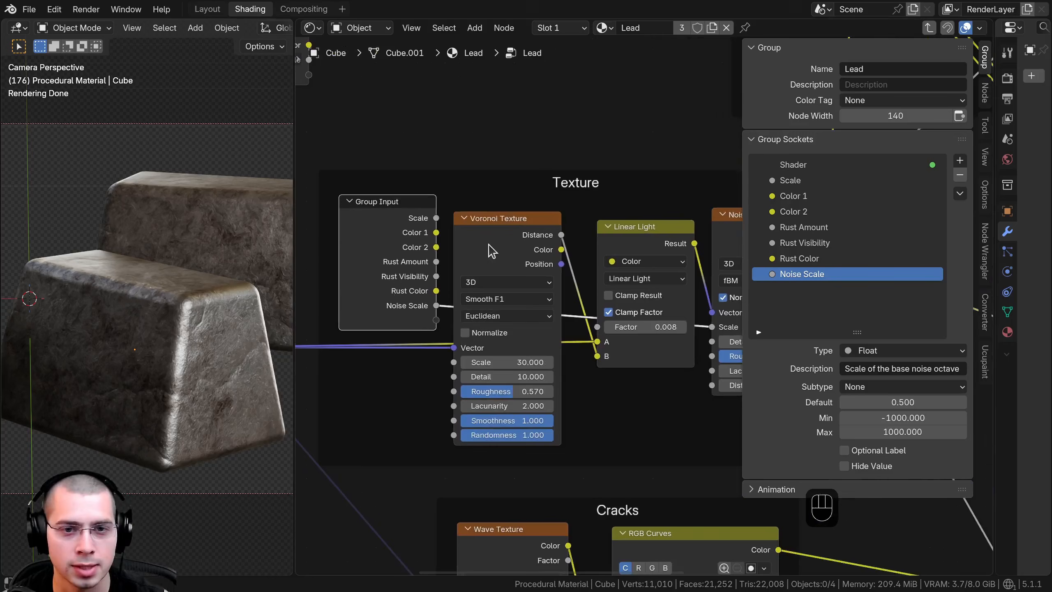
pyautogui.moveTo(488, 248); pyautogui.dragTo(495, 246)
# Try higher and lower Scale values on the Voronoi Texture node
pyautogui.moveTo(506, 368); pyautogui.dragTo(691, 360)
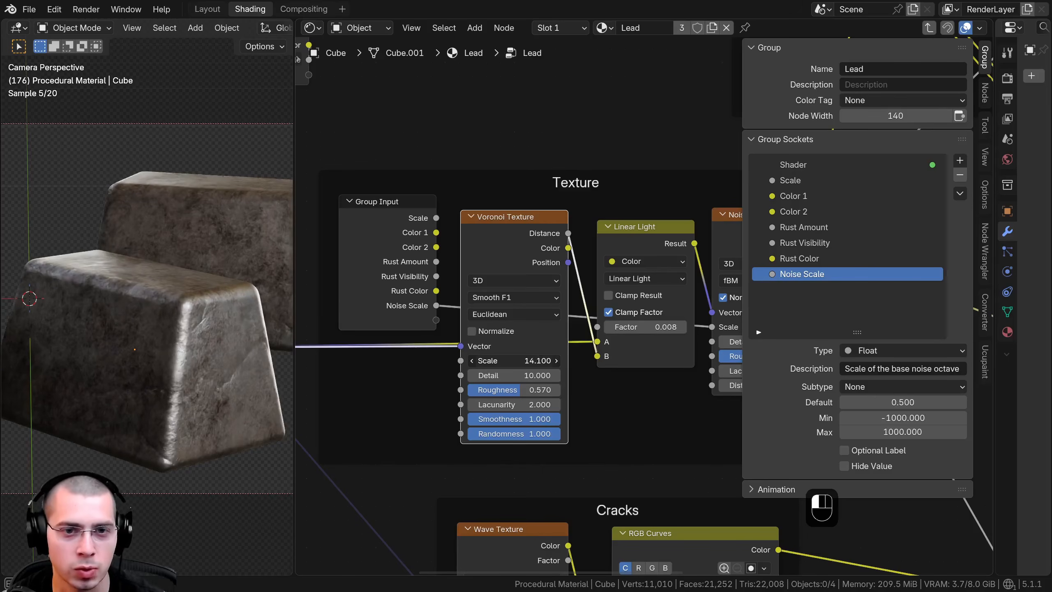
pyautogui.press('Escape')
pyautogui.moveTo(505, 360); pyautogui.dragTo(461, 360)
pyautogui.press('Escape')
# Expose the Voronoi Texture's Scale through the Texture frame's Group Input node and name the socket Distortion Scale
pyautogui.doubleClick(797, 290)
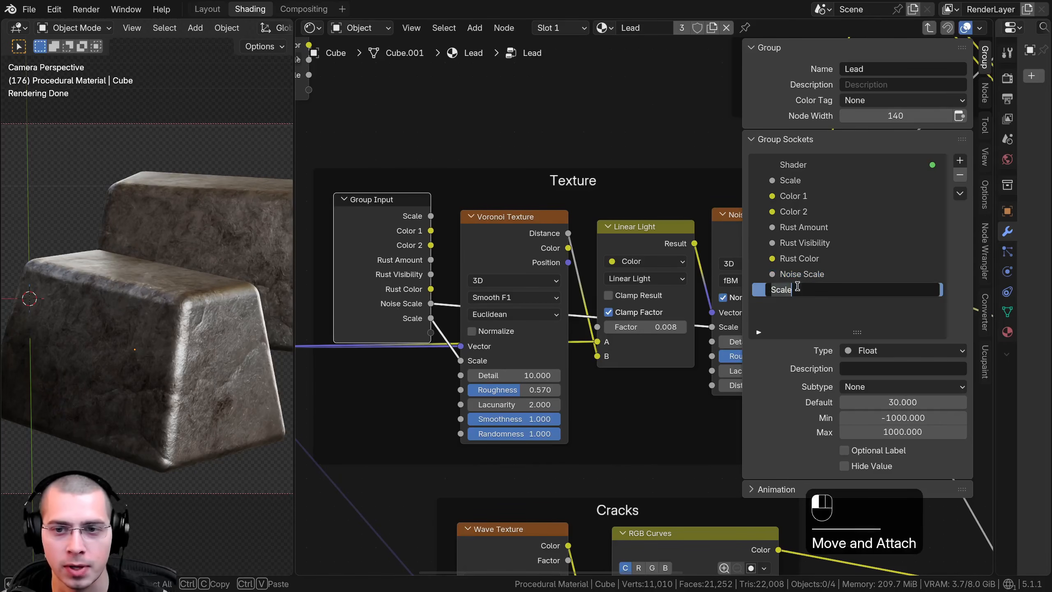
pyautogui.write('D')
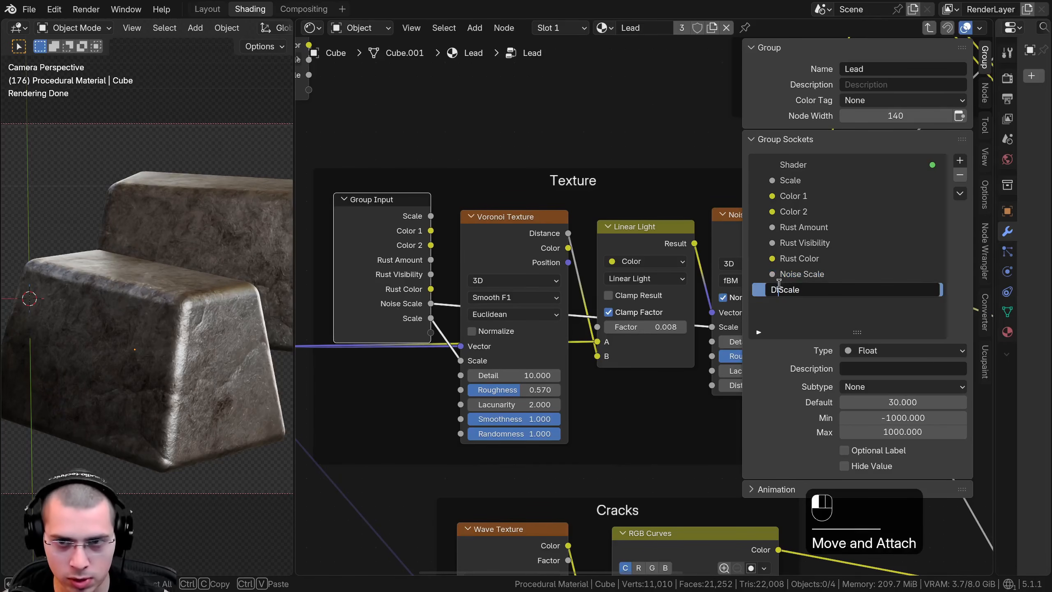
pyautogui.write('is')
pyautogui.write('tortion')
pyautogui.press('Return')
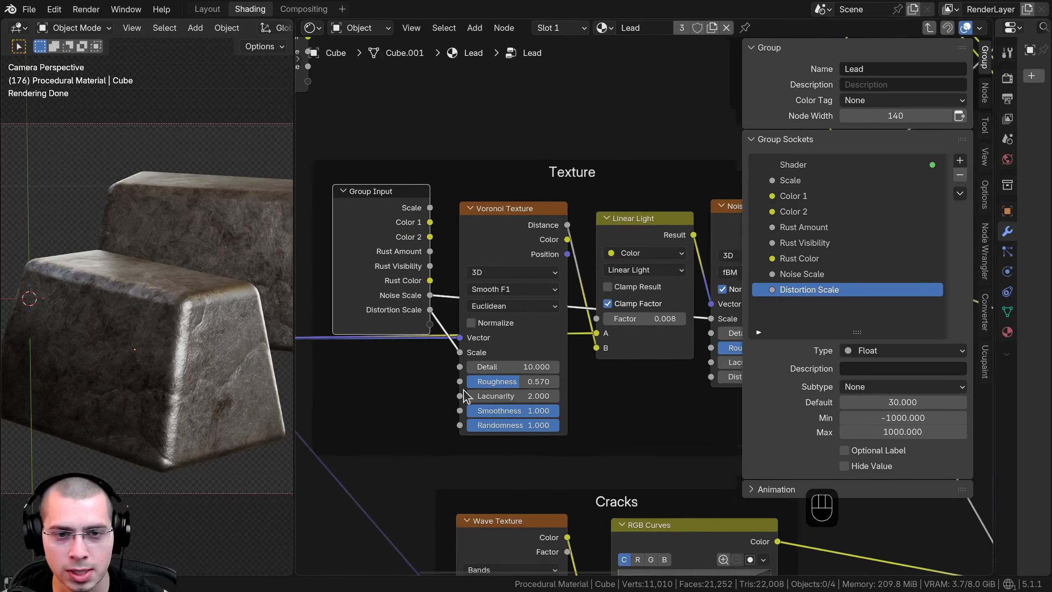
# Drive the Detail of both the Voronoi Texture and the Noise Texture from one shared Detail socket on the Group Input
pyautogui.moveTo(501, 371); pyautogui.dragTo(431, 350, button='middle')
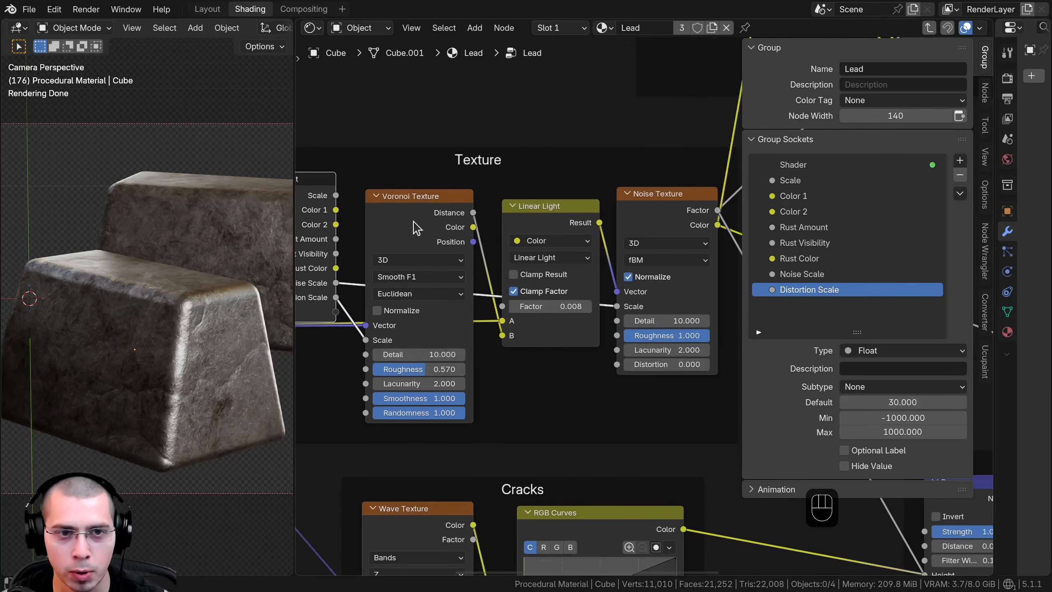
pyautogui.click(415, 228)
pyautogui.click(646, 223)
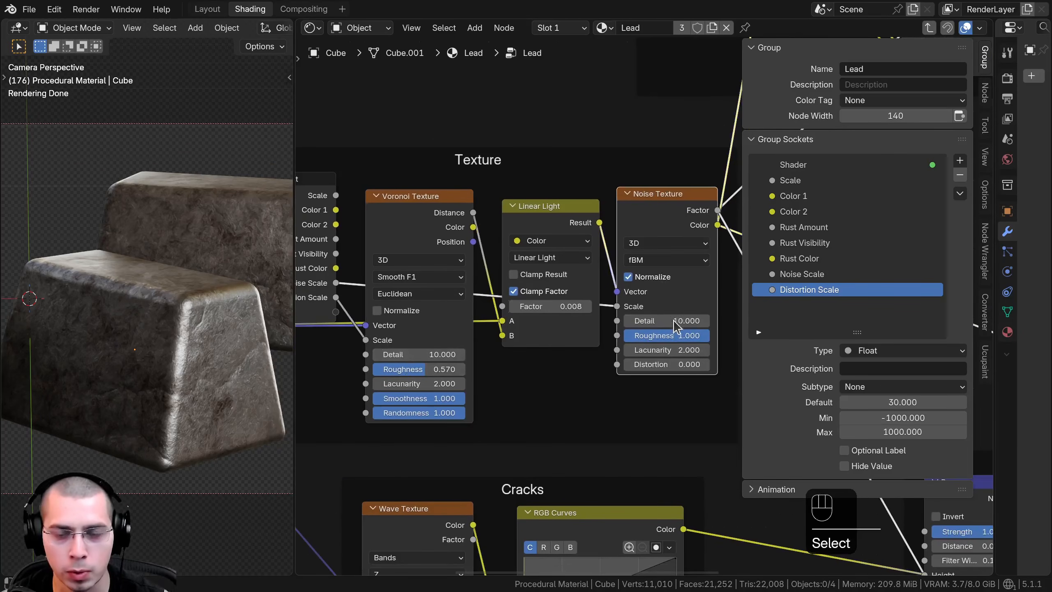
pyautogui.moveTo(666, 326); pyautogui.dragTo(696, 326, button='middle')
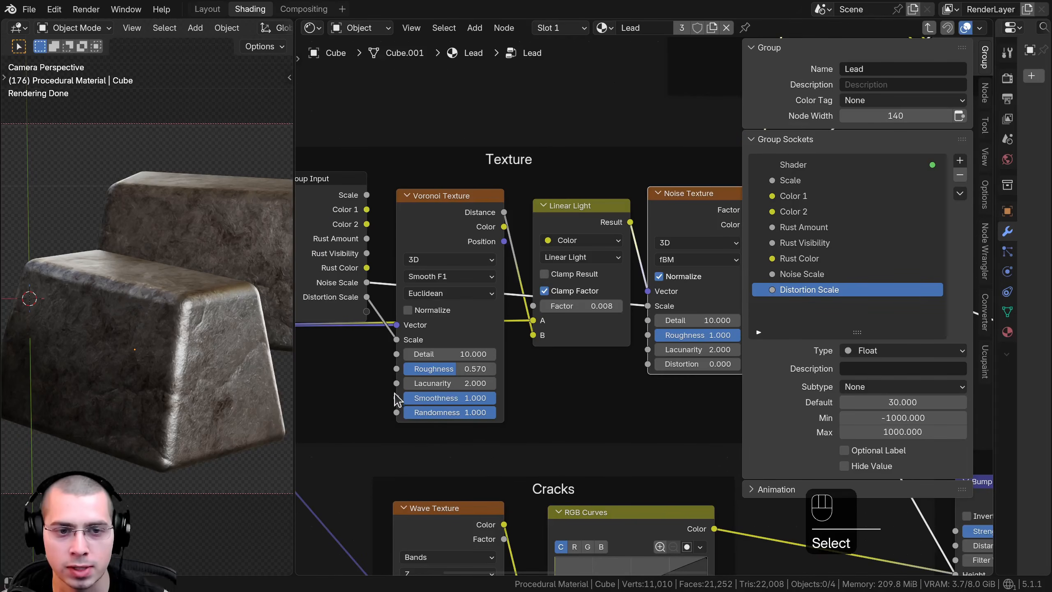
pyautogui.moveTo(365, 316); pyautogui.dragTo(363, 315)
pyautogui.moveTo(344, 318); pyautogui.dragTo(338, 323)
pyautogui.moveTo(640, 362); pyautogui.dragTo(663, 332, button='middle')
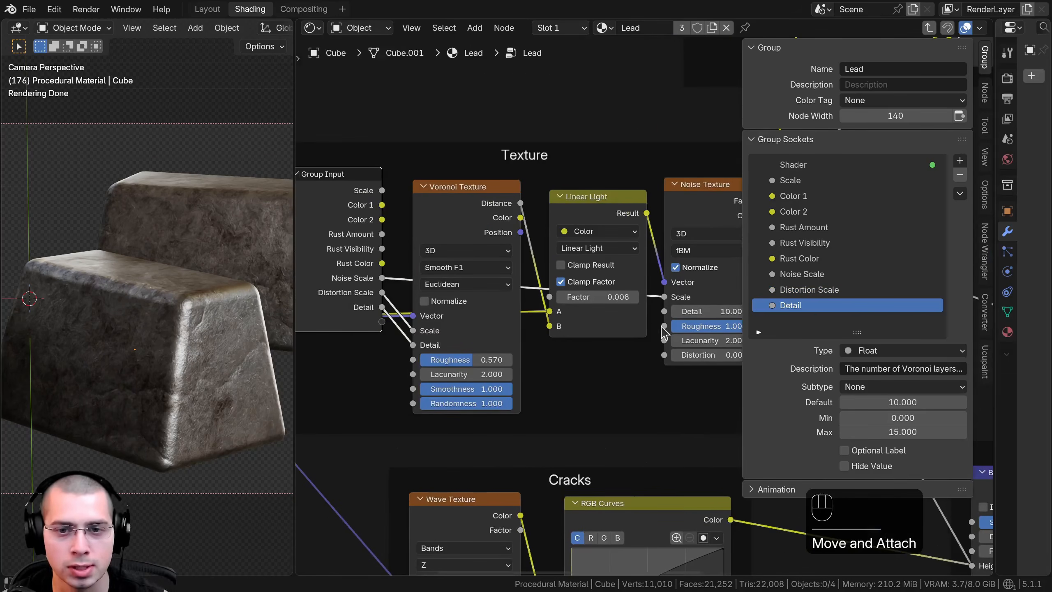
pyautogui.moveTo(383, 326); pyautogui.dragTo(380, 318)
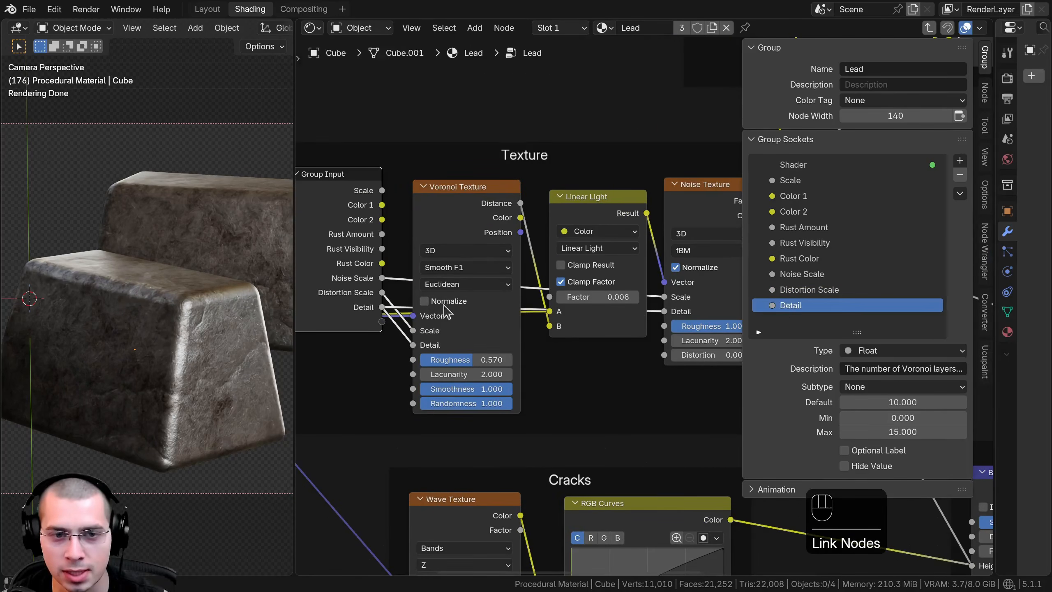
# Test the Noise Texture's Distortion and expose it through the Texture frame's Group Input node
pyautogui.moveTo(682, 183); pyautogui.dragTo(599, 146, button='middle')
pyautogui.moveTo(637, 325); pyautogui.dragTo(671, 326)
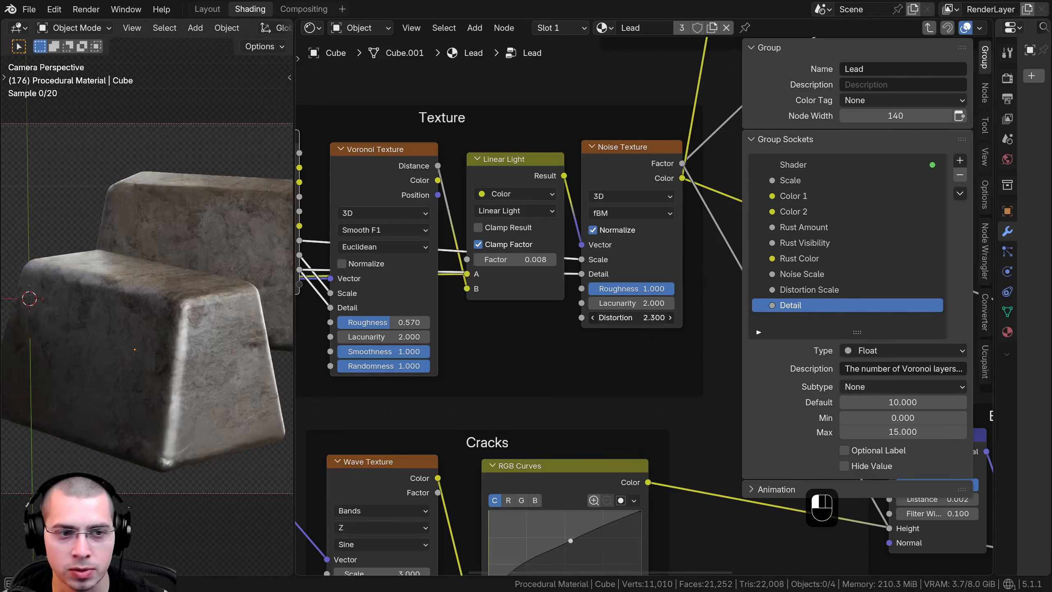
pyautogui.moveTo(537, 334); pyautogui.dragTo(666, 338, button='middle')
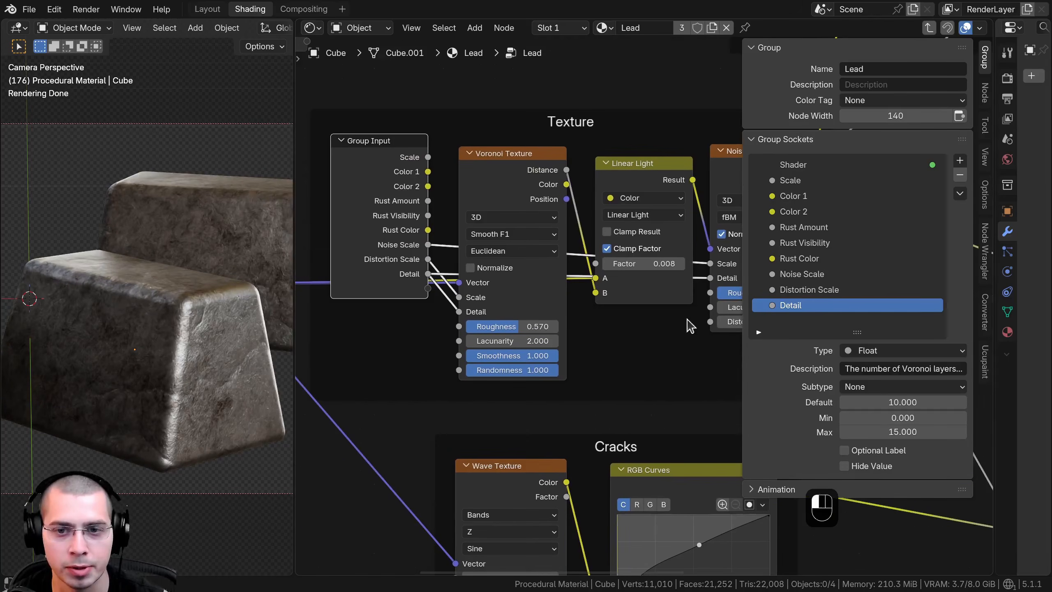
pyautogui.moveTo(434, 296); pyautogui.dragTo(439, 276)
pyautogui.scroll(-3, 408, 281)
pyautogui.click(439, 276)
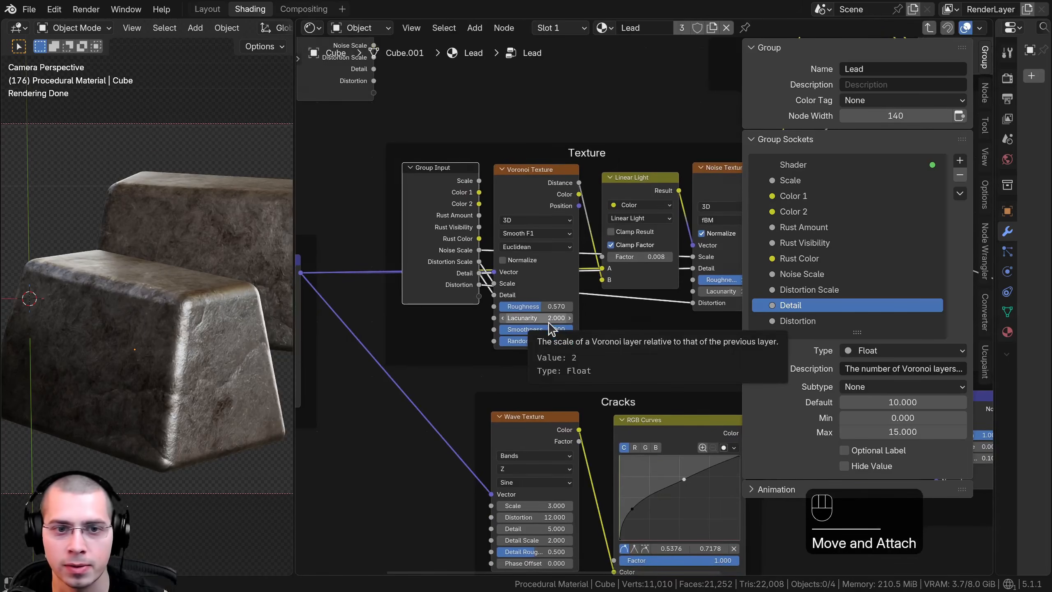
# Hide the unused sockets on the Texture frame's Group Input node and settle it beside the Voronoi Texture
pyautogui.scroll(-3, 551, 332)
pyautogui.click(490, 292)
pyautogui.hotkey('ctrl', 'h')
pyautogui.scroll(4, 492, 297)
pyautogui.moveTo(448, 289); pyautogui.dragTo(450, 302)
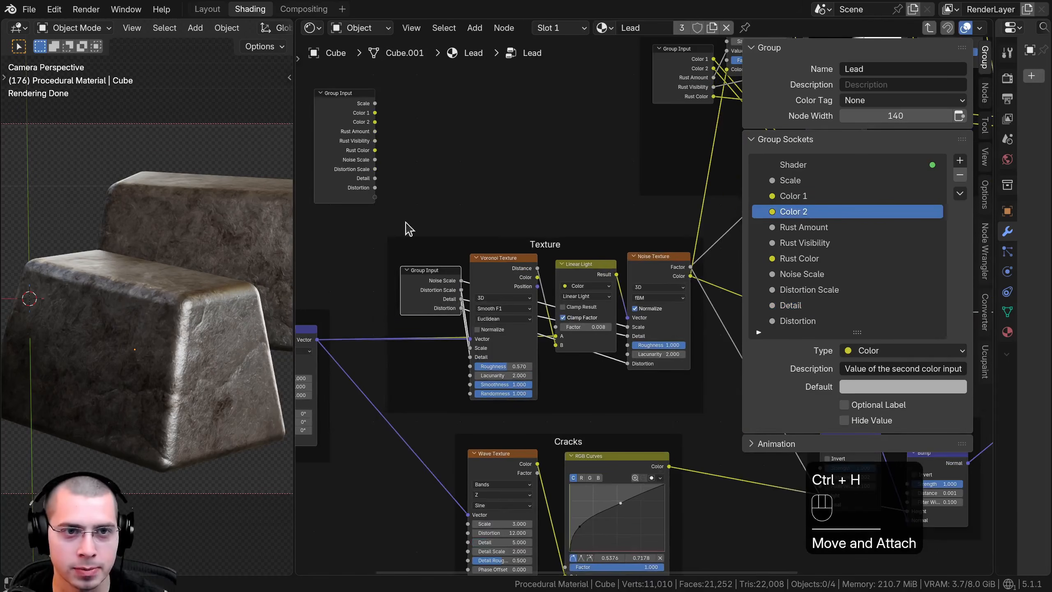
# Move the loose Group Input node to the space above the Principled BSDF node
pyautogui.press('a')
pyautogui.click(351, 151)
pyautogui.scroll(-4, 373, 186)
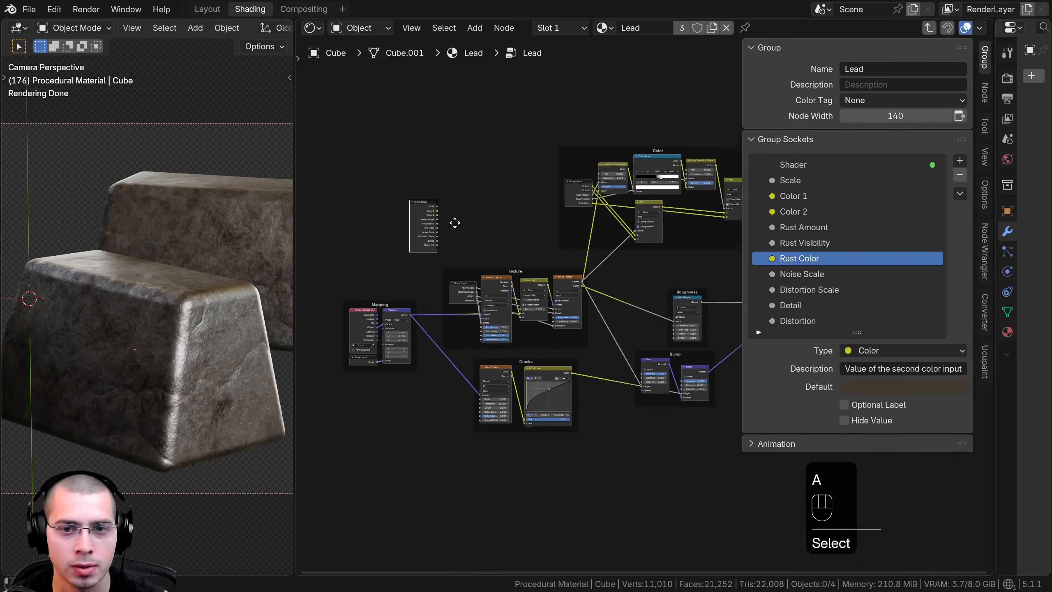
pyautogui.press('g')
pyautogui.click(750, 259)
pyautogui.moveTo(715, 253); pyautogui.dragTo(641, 242, button='middle')
pyautogui.scroll(8, 641, 242)
pyautogui.moveTo(588, 131); pyautogui.dragTo(624, 134, button='middle')
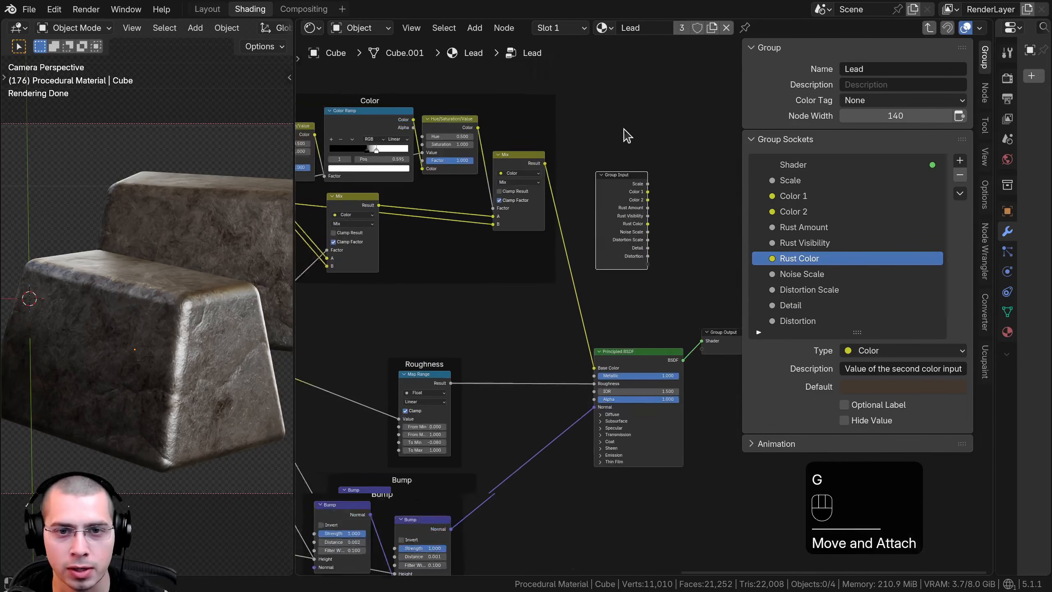
# Duplicate the loose Group Input node and place the copy just before the Principled BSDF
pyautogui.scroll(3, 624, 134)
pyautogui.hotkey('shift', 'd')
pyautogui.click(473, 352)
pyautogui.moveTo(484, 339); pyautogui.dragTo(590, 258, button='middle')
pyautogui.press('g')
pyautogui.click(582, 289)
pyautogui.moveTo(587, 308); pyautogui.dragTo(515, 310, button='middle')
pyautogui.scroll(5, 515, 310)
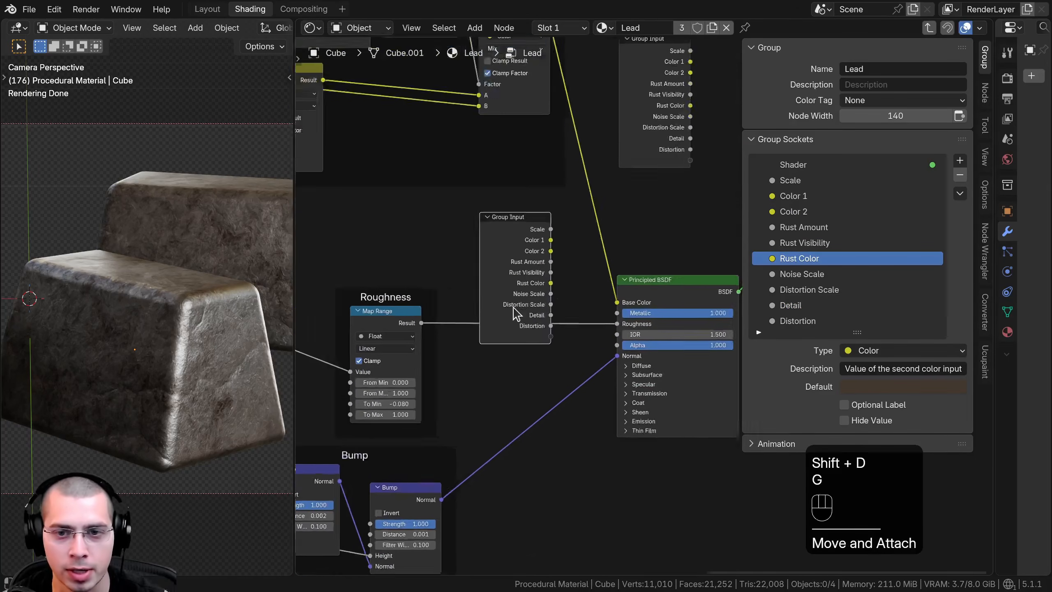
# Expose the Principled BSDF's Metallic through the new Group Input node and hide that node's unused sockets
pyautogui.moveTo(586, 308); pyautogui.dragTo(468, 326)
pyautogui.scroll(-2, 468, 326)
pyautogui.scroll(-1, 468, 332)
pyautogui.hotkey('ctrl', 'h')
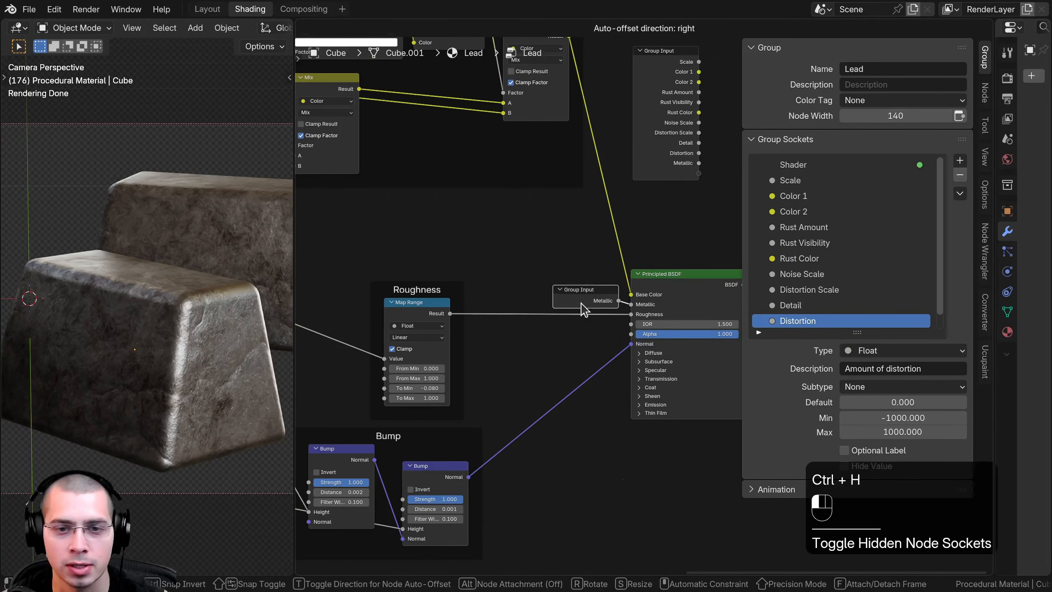
pyautogui.press('a')
# Shift the Roughness frame slightly to clear space around the Metallic Group Input node
pyautogui.scroll(-3, 539, 348)
pyautogui.moveTo(540, 348); pyautogui.dragTo(558, 346, button='middle')
pyautogui.moveTo(488, 290); pyautogui.dragTo(496, 282)
pyautogui.moveTo(679, 310); pyautogui.dragTo(681, 319, button='middle')
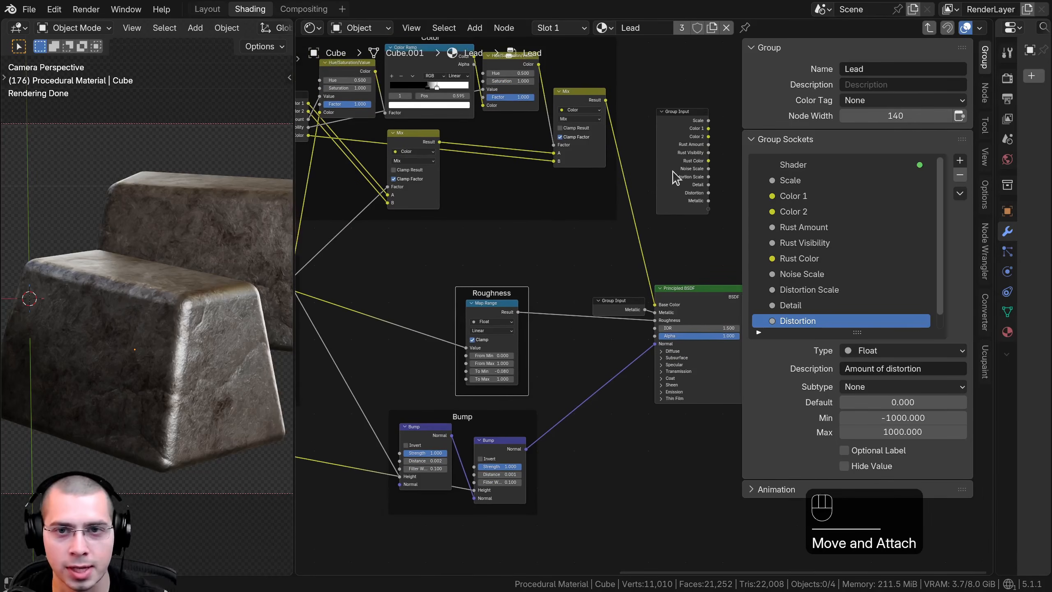
# Duplicate the loose Group Input node into the Roughness frame and place it before the Map Range node
pyautogui.click(674, 170)
pyautogui.moveTo(688, 147); pyautogui.dragTo(706, 139, button='middle')
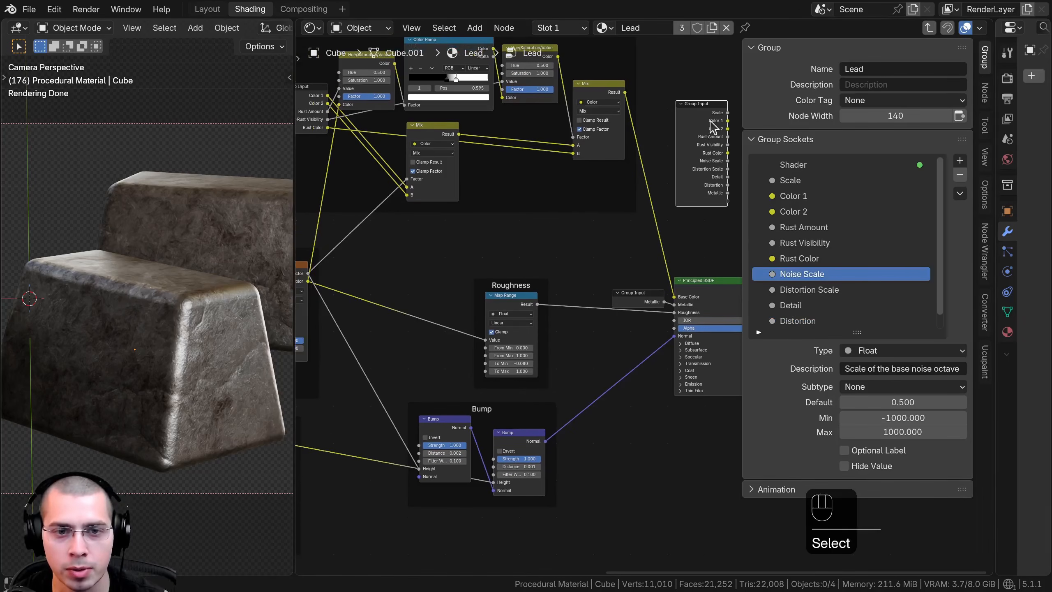
pyautogui.hotkey('shift', 'd')
pyautogui.click(513, 303)
pyautogui.moveTo(489, 307); pyautogui.dragTo(412, 296)
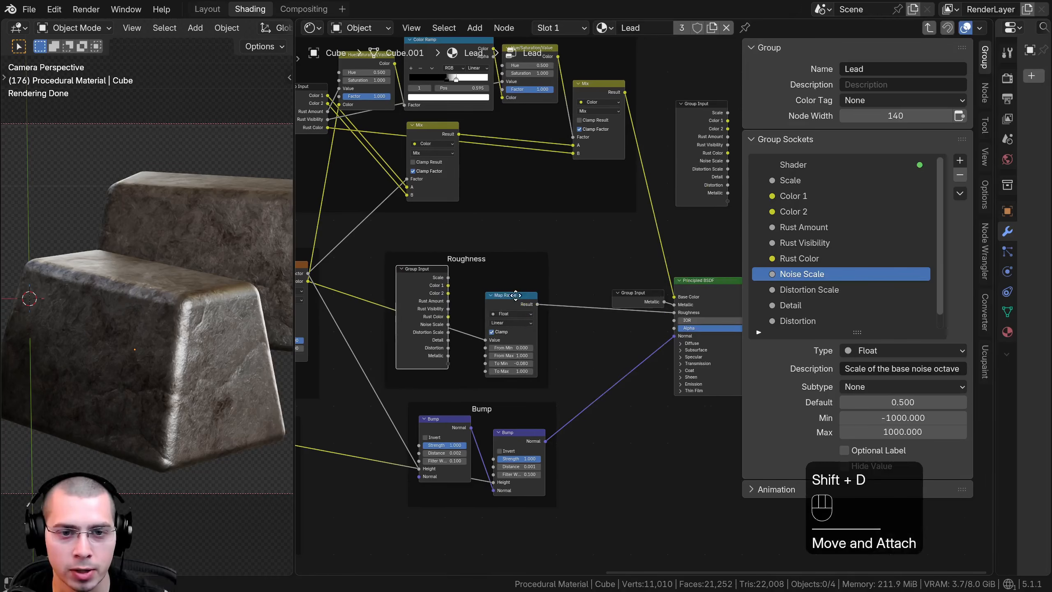
# Expose the Map Range's To Max through the Roughness frame's Group Input, then hide that node's unused sockets and tuck it beside To Max
pyautogui.scroll(10, 470, 352)
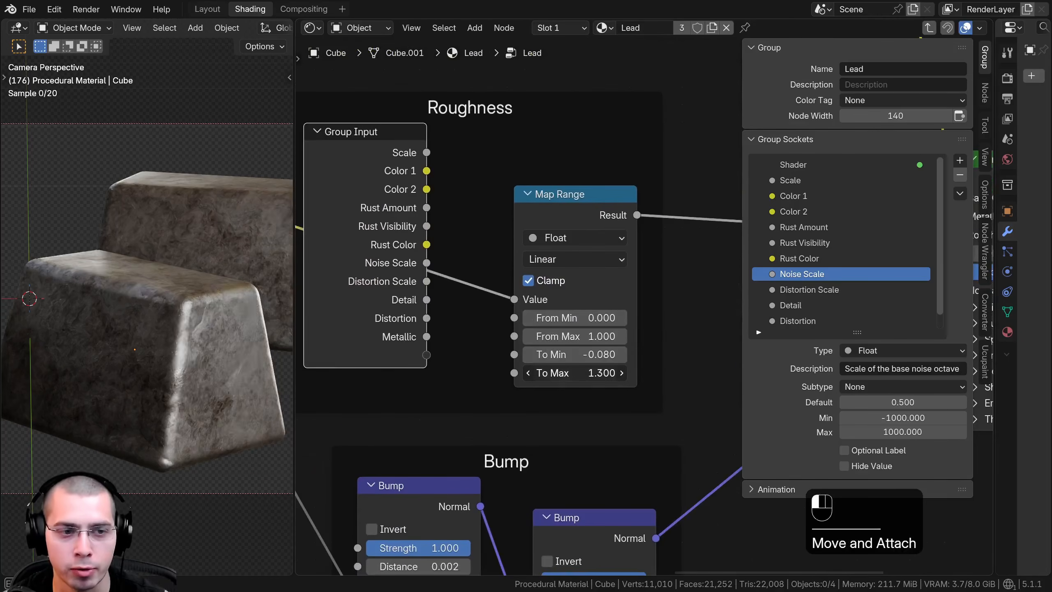
pyautogui.moveTo(551, 375)
pyautogui.mouseDown()
pyautogui.moveTo(522, 376)
pyautogui.moveTo(582, 376)
pyautogui.moveTo(548, 375)
pyautogui.moveTo(559, 375)
pyautogui.mouseUp()
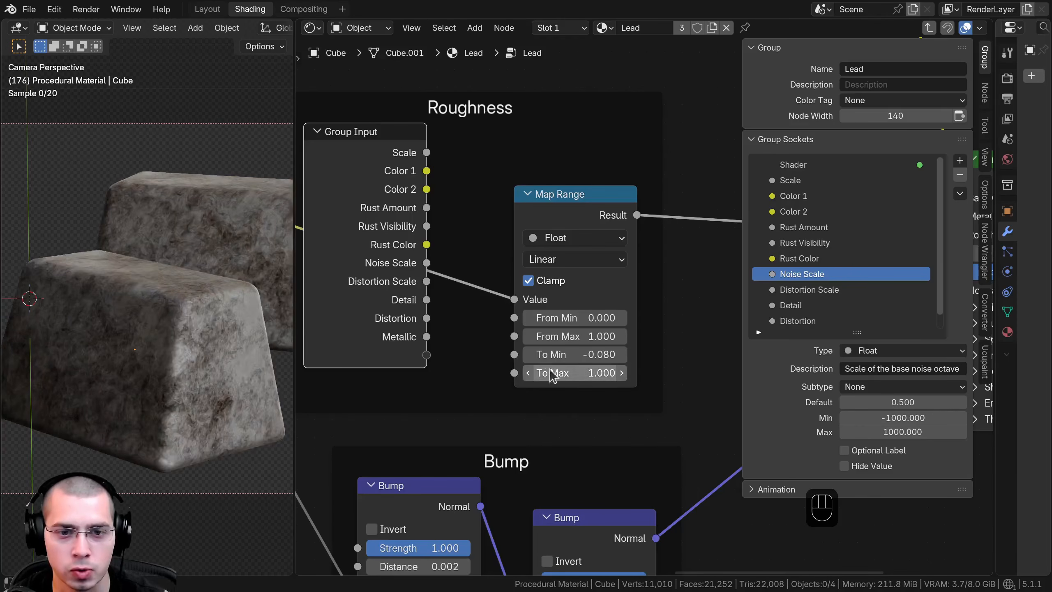
pyautogui.click(515, 373)
pyautogui.moveTo(425, 367); pyautogui.dragTo(425, 364)
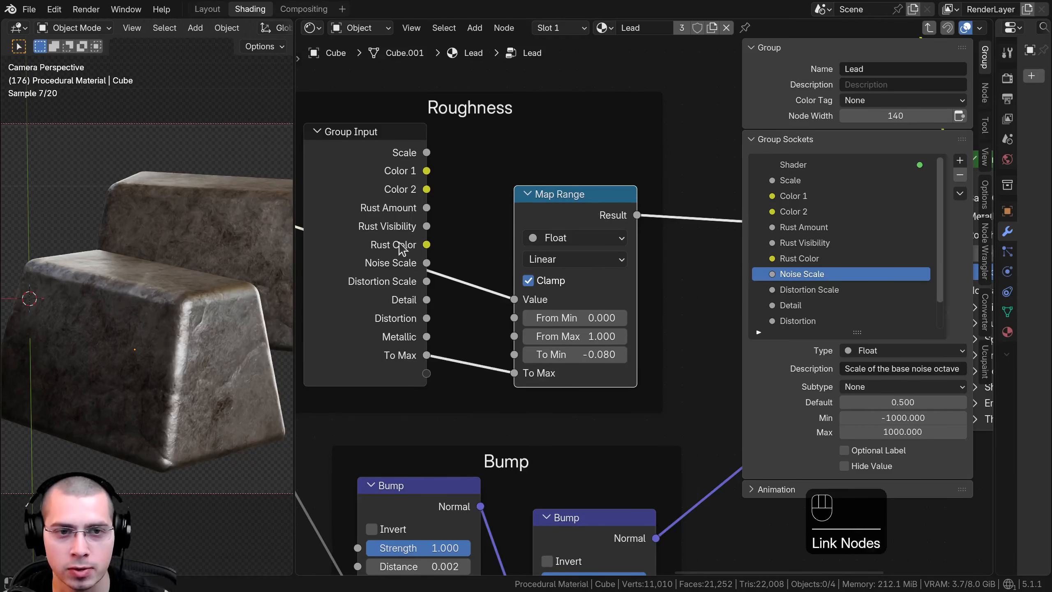
pyautogui.hotkey('ctrl', 'h')
pyautogui.moveTo(385, 150); pyautogui.dragTo(463, 368)
pyautogui.press('a')
# Rename the group's To Max input socket as Roughness
pyautogui.scroll(-2, 849, 269)
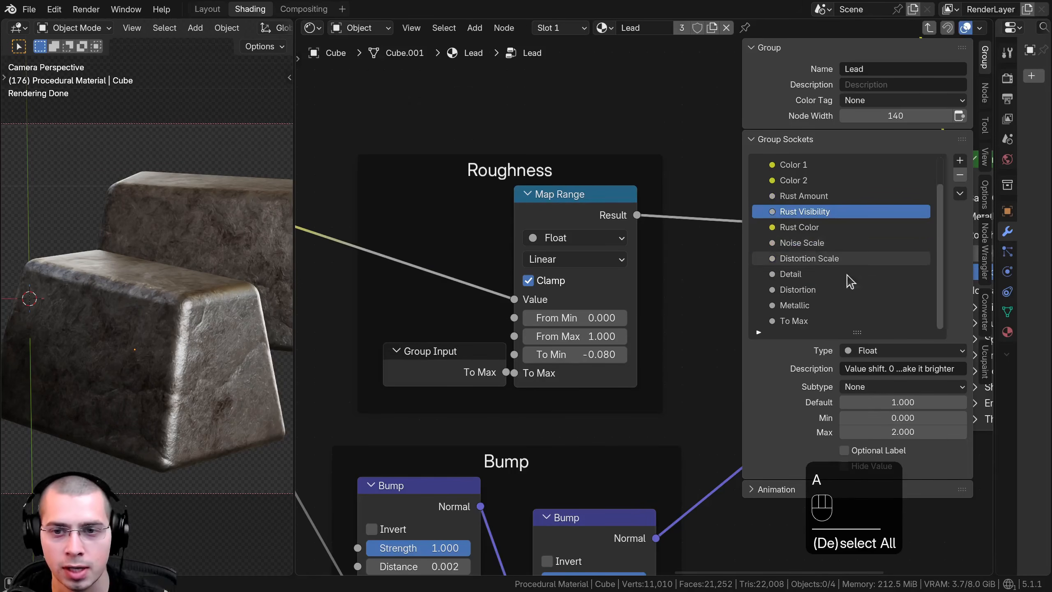
pyautogui.doubleClick(793, 322)
pyautogui.write('Ro')
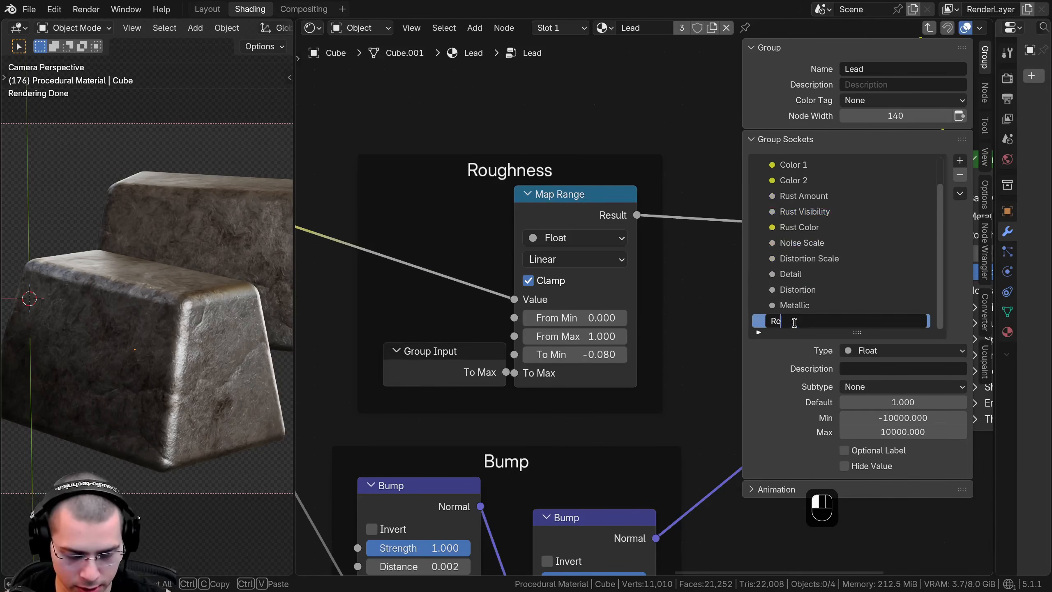
pyautogui.write('ughness')
pyautogui.press('Return')
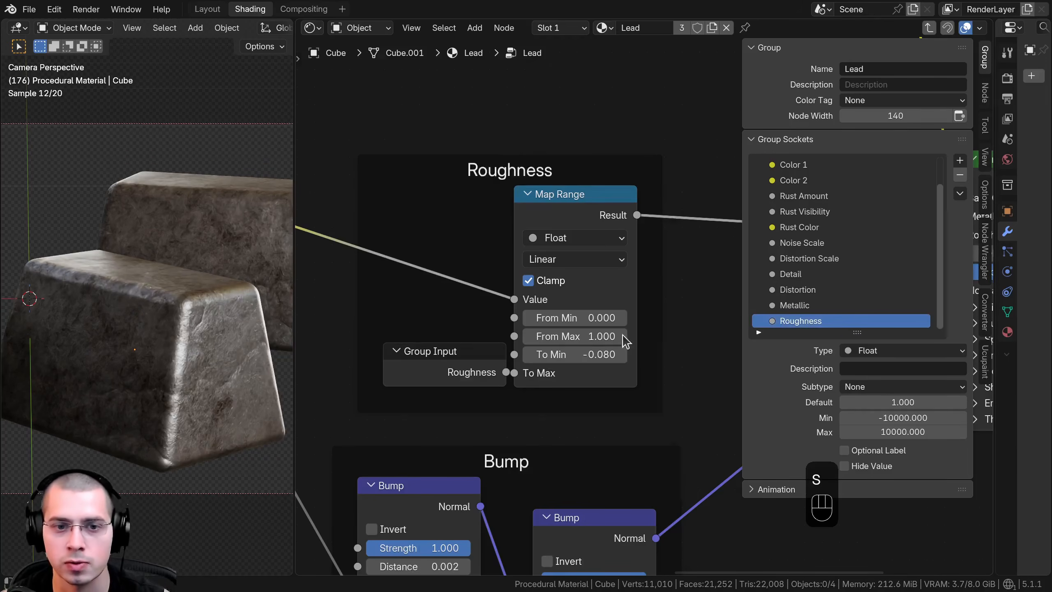
# Move the loose Group Input node from above the Principled BSDF to the empty area below the Cracks frame
pyautogui.scroll(-2, 626, 340)
pyautogui.scroll(-4, 542, 214)
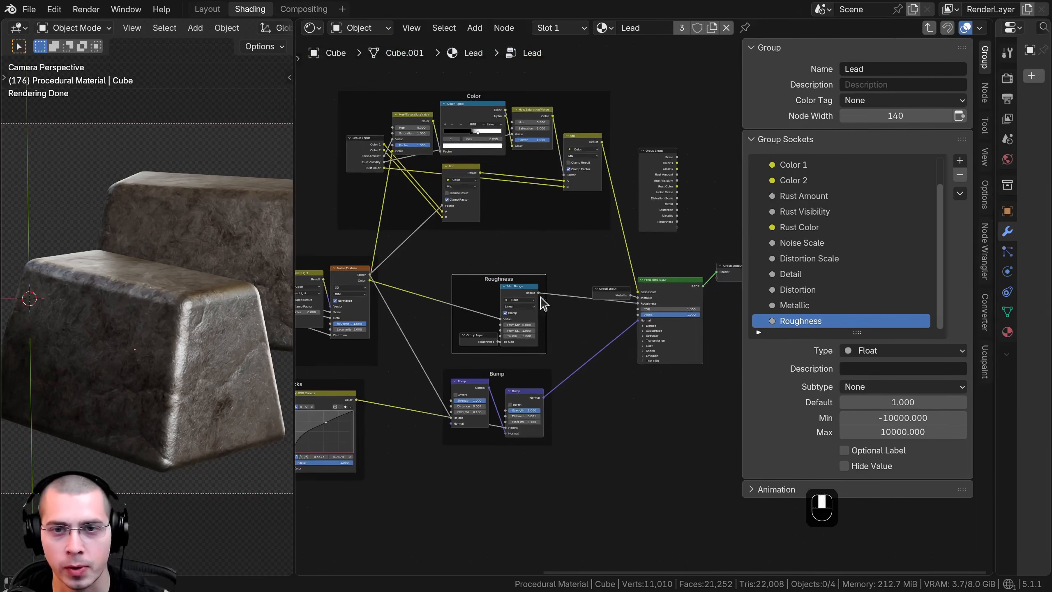
pyautogui.click(659, 191)
pyautogui.scroll(-3, 659, 191)
pyautogui.press('g')
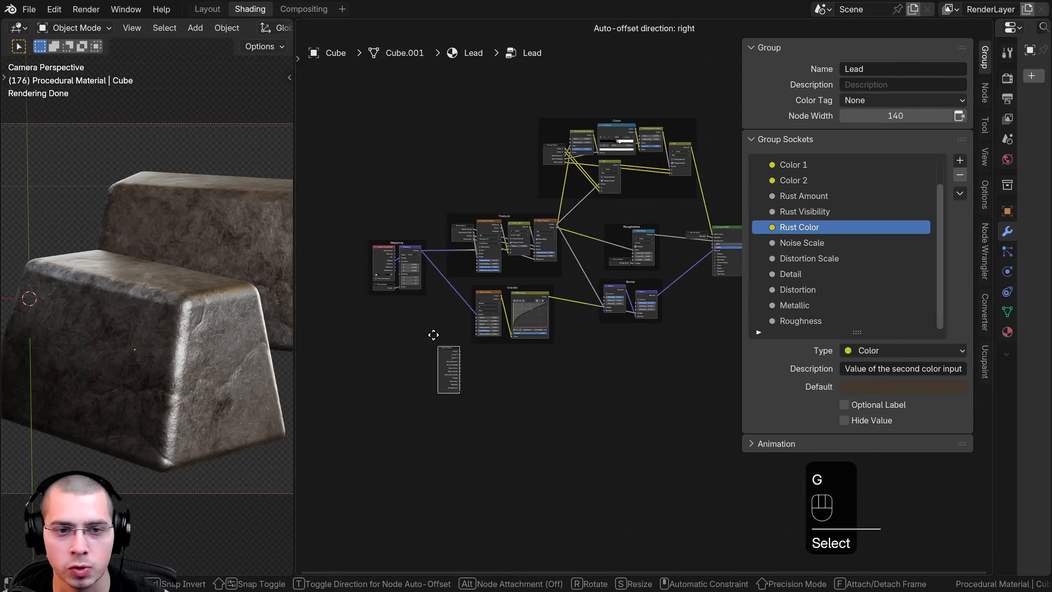
pyautogui.click(415, 351)
# Duplicate the loose Group Input node into the Cracks frame and place the copy before the Wave Texture
pyautogui.scroll(4, 486, 336)
pyautogui.hotkey('shift', 'd')
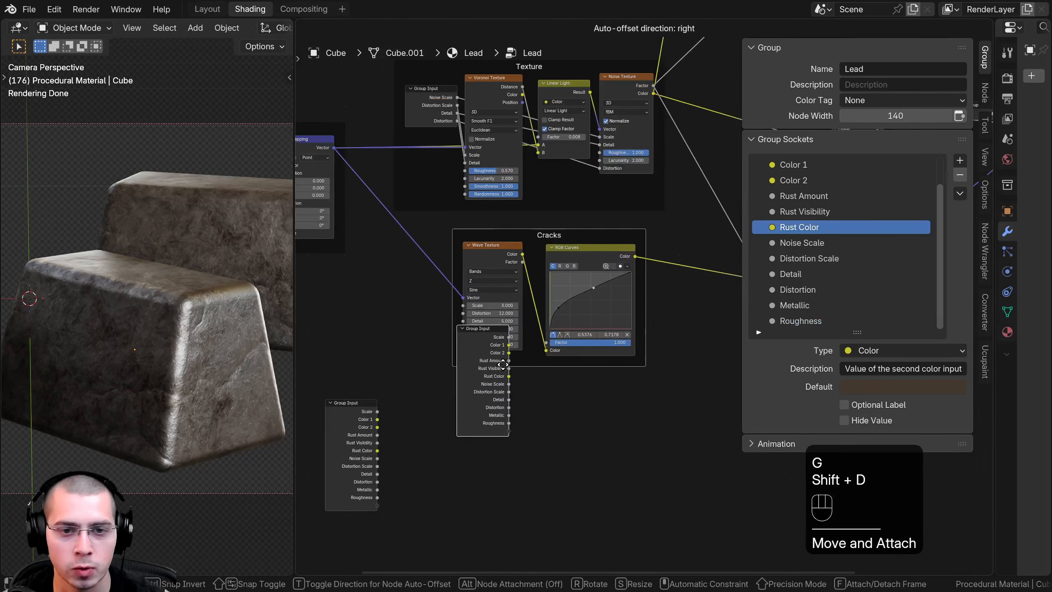
pyautogui.click(503, 364)
pyautogui.press('g')
pyautogui.click(419, 276)
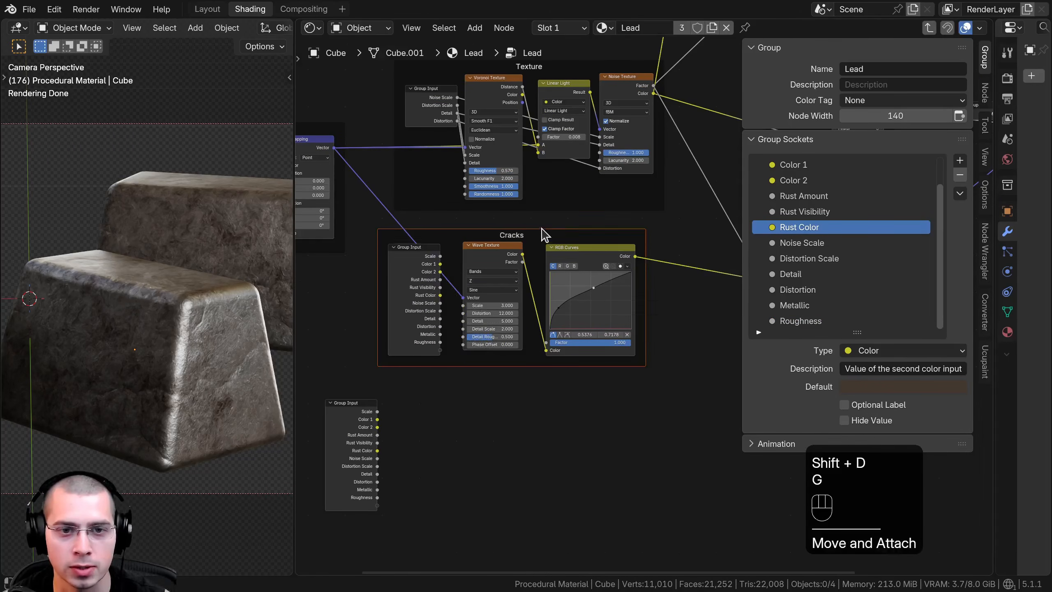
pyautogui.click(512, 235)
# Expose the Wave Texture's Scale, Distortion, Detail, Detail Scale and Detail Roughness as new sockets on the Cracks frame's Group Input
pyautogui.scroll(4, 444, 325)
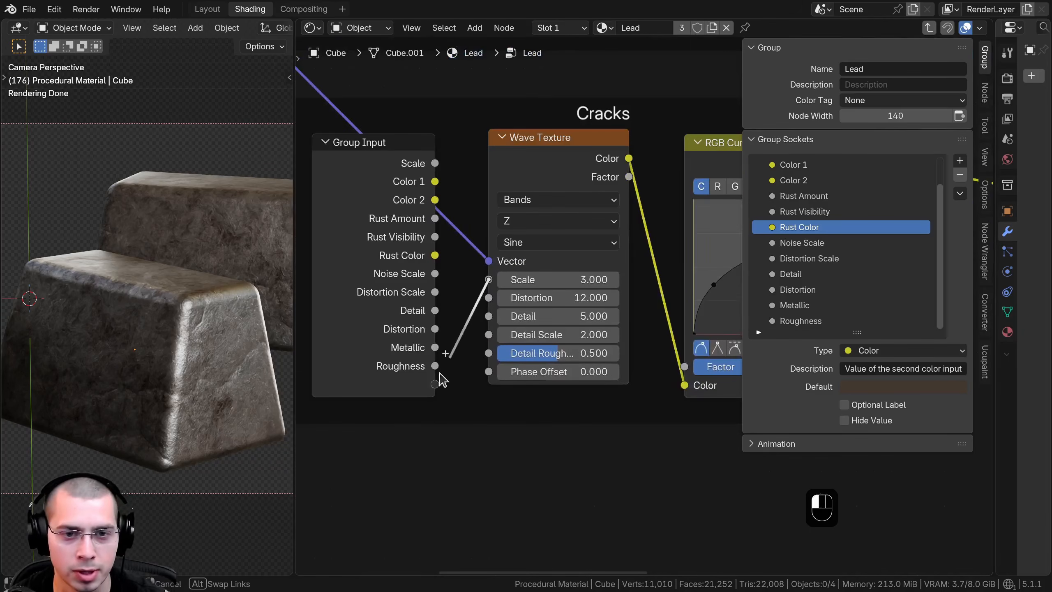
pyautogui.moveTo(442, 378); pyautogui.dragTo(435, 382)
pyautogui.press('g')
pyautogui.moveTo(430, 319); pyautogui.dragTo(488, 316)
pyautogui.moveTo(447, 343); pyautogui.dragTo(429, 368)
pyautogui.moveTo(377, 280); pyautogui.dragTo(405, 288)
pyautogui.moveTo(378, 339); pyautogui.dragTo(379, 328)
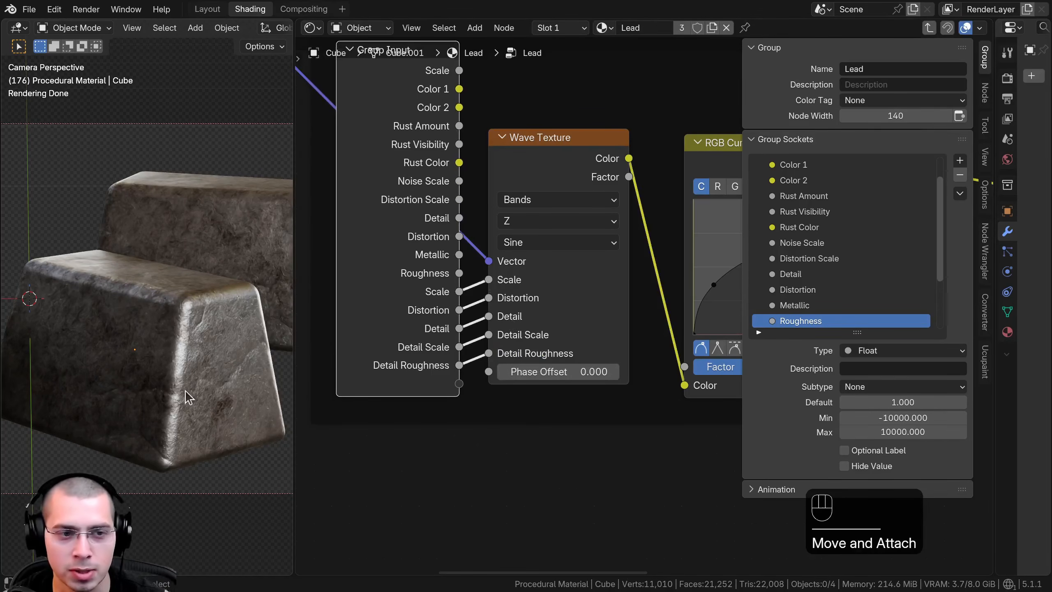
pyautogui.moveTo(431, 252); pyautogui.dragTo(434, 249)
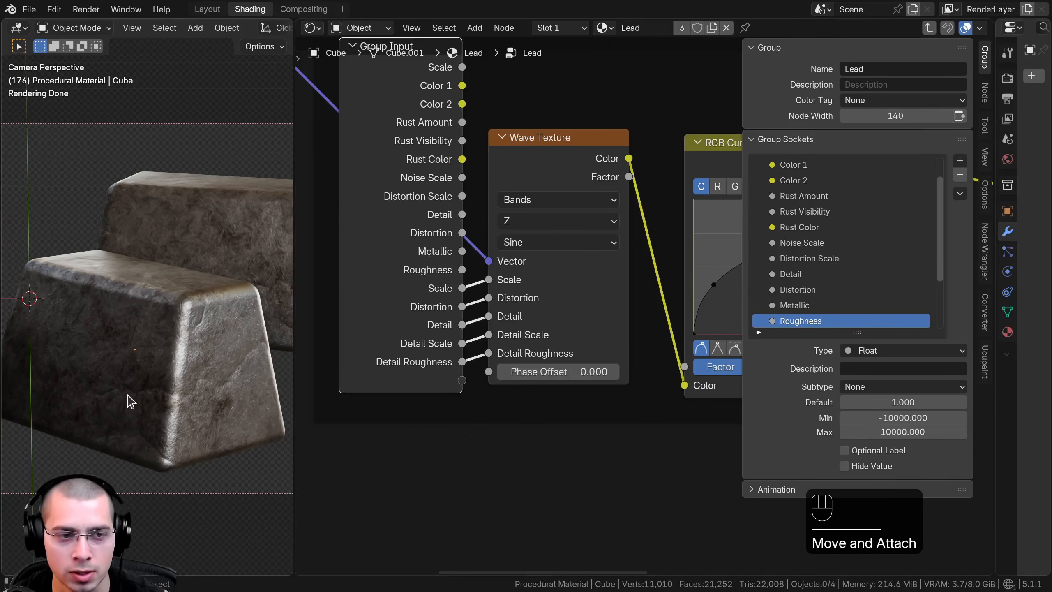
# Rename the five new sockets Cracks Scale, Cracks Distortion, Cracks Detail, Cracks Detail Scale and Cracks Detail Roughness
pyautogui.scroll(-5, 855, 248)
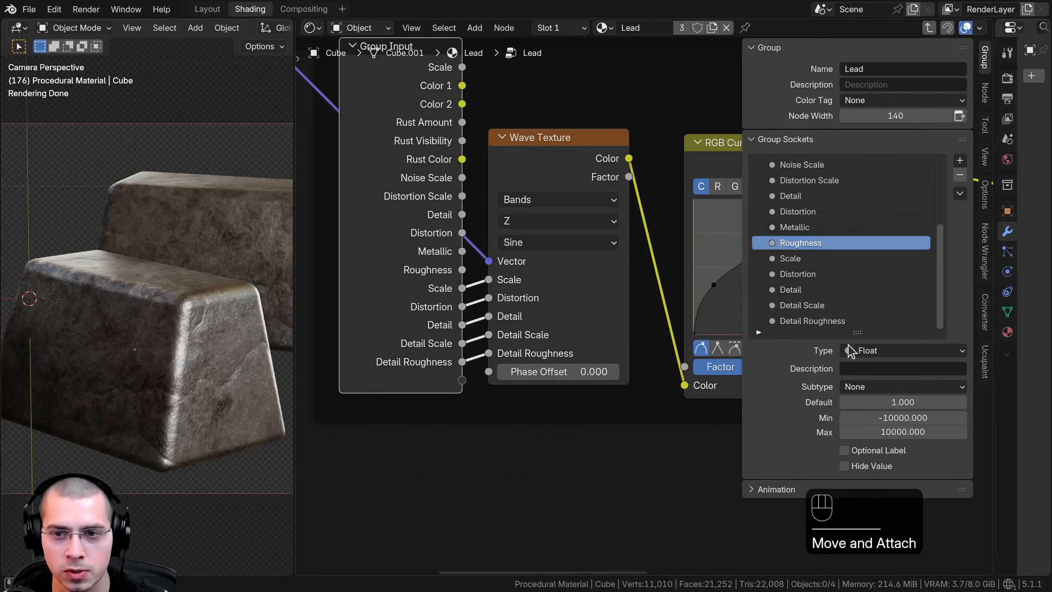
pyautogui.click(791, 258)
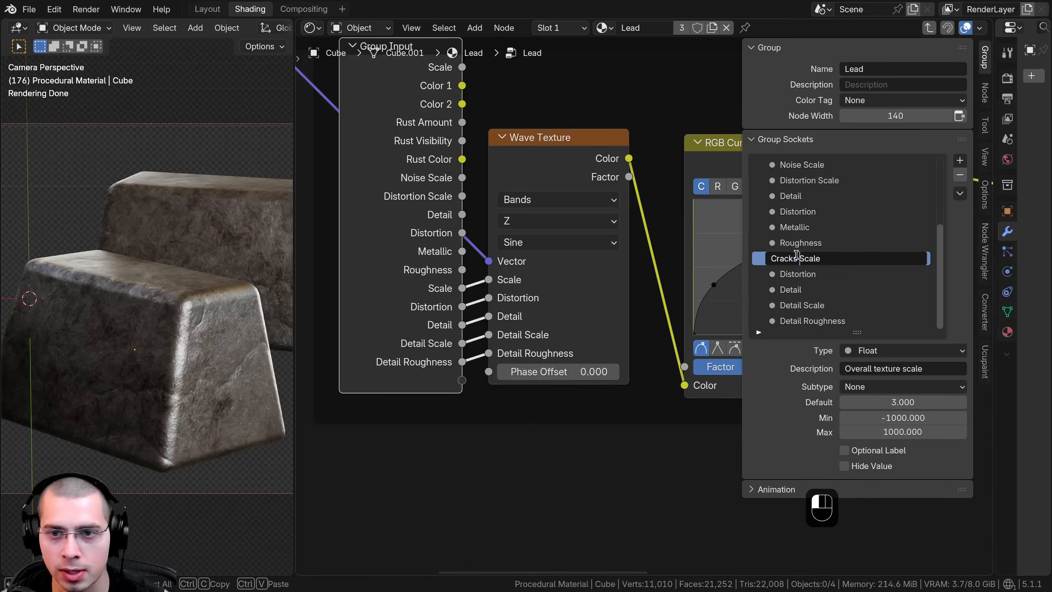
pyautogui.doubleClick(787, 288)
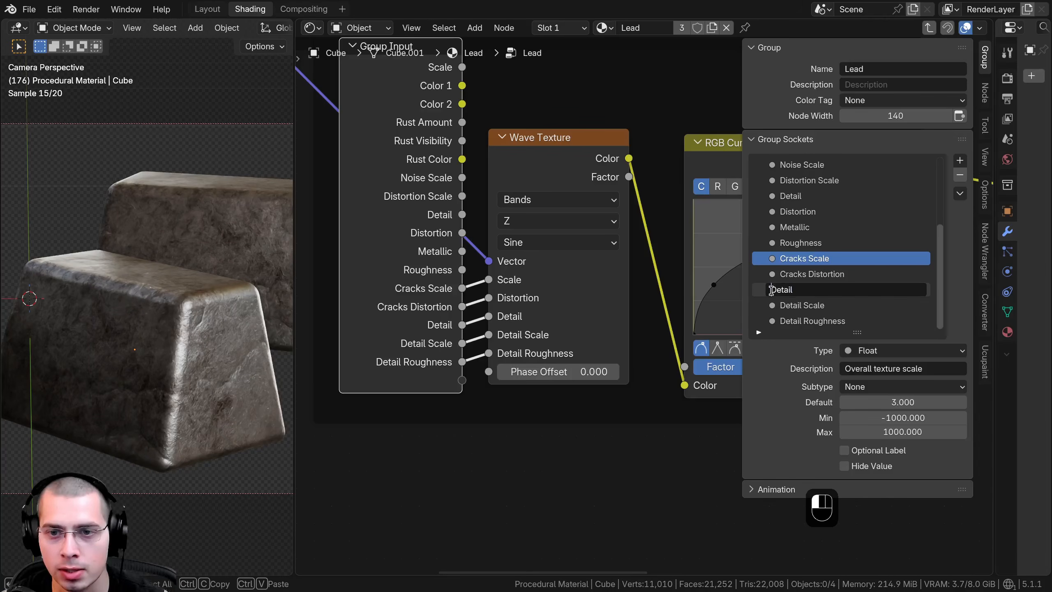
pyautogui.write('Cracks')
pyautogui.doubleClick(789, 304)
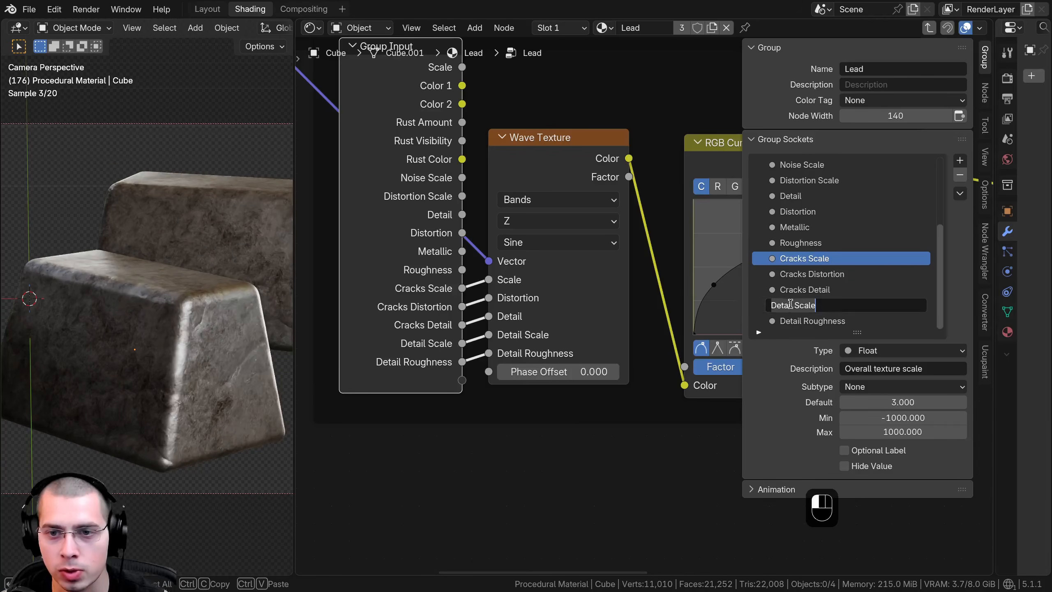
pyautogui.write('Cracks')
pyautogui.press('Return')
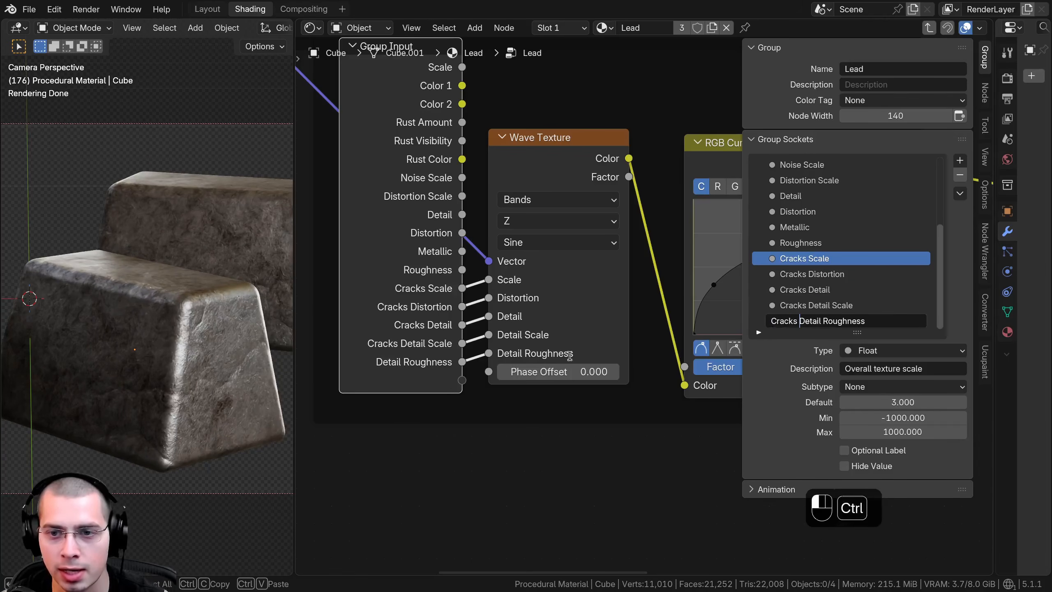
pyautogui.press('Return')
# Hide the unused sockets on the Cracks frame's Group Input and align the compacted node with the Wave Texture's inputs
pyautogui.scroll(-6, 506, 290)
pyautogui.moveTo(471, 165); pyautogui.dragTo(495, 310)
pyautogui.hotkey('ctrl', 'h')
pyautogui.press('a')
pyautogui.scroll(-3, 552, 310)
pyautogui.moveTo(565, 261); pyautogui.dragTo(570, 262)
# Move the loose Group Input node into the Bump frame and place it before the first Bump node
pyautogui.click(410, 429)
pyautogui.press('g')
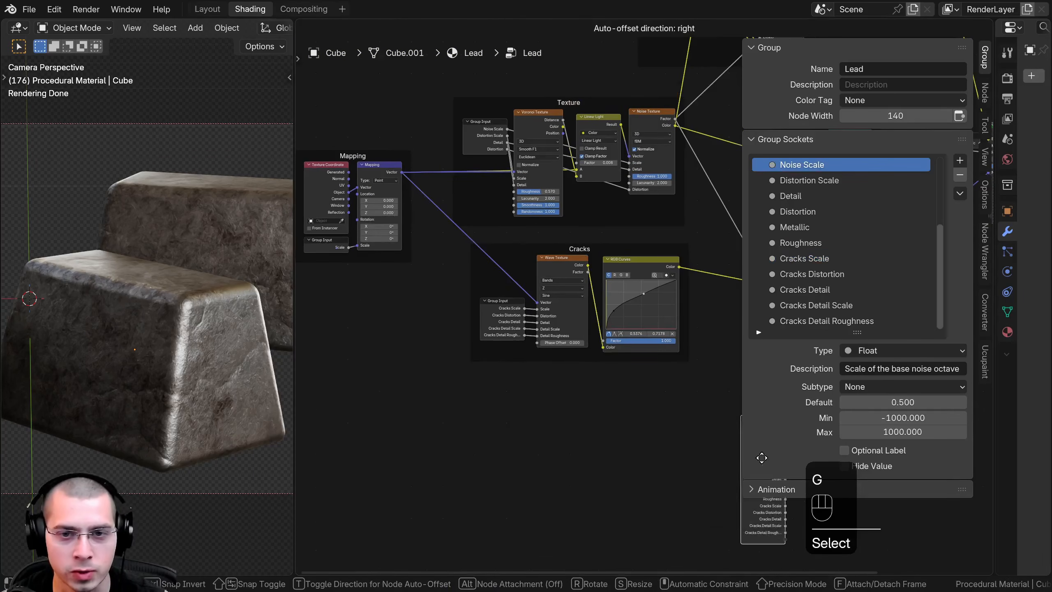
pyautogui.click(696, 436)
pyautogui.moveTo(625, 423); pyautogui.dragTo(385, 491, button='middle')
pyautogui.scroll(2, 485, 497)
pyautogui.press('g')
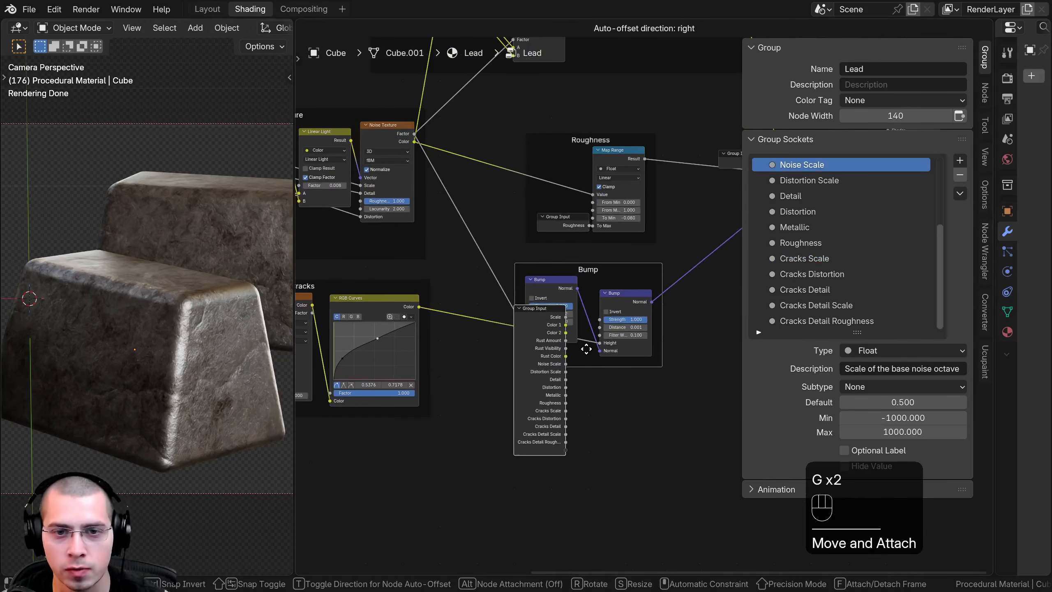
pyautogui.click(587, 347)
pyautogui.press('g')
pyautogui.click(523, 325)
pyautogui.moveTo(535, 275); pyautogui.dragTo(594, 277)
pyautogui.scroll(5, 564, 376)
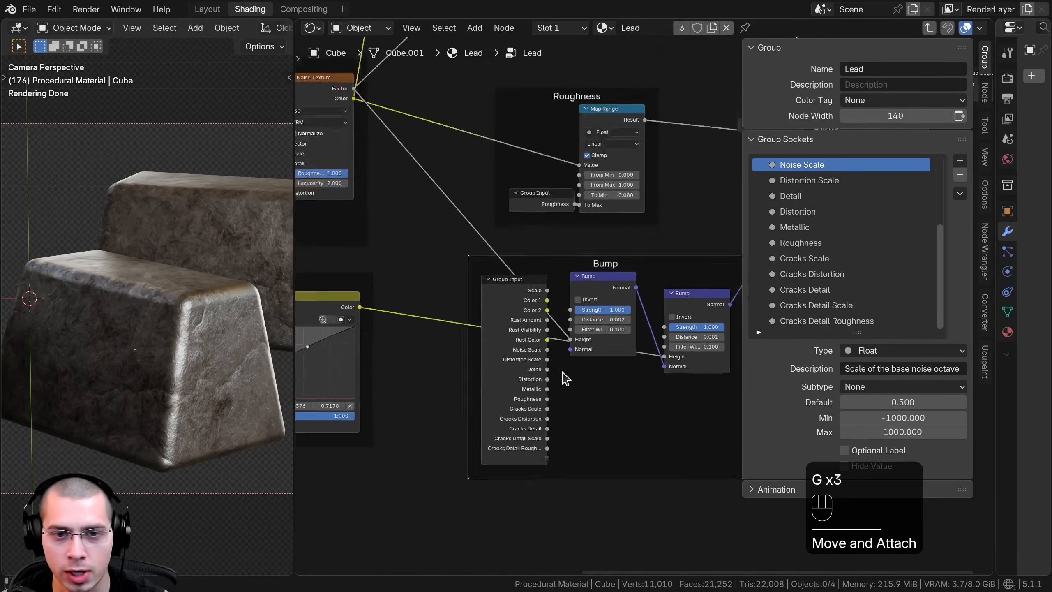
pyautogui.press('a')
pyautogui.moveTo(476, 399); pyautogui.dragTo(463, 385)
# Expose the first Bump node's Strength through the Group Input and name the new socket Metal Bump Strength
pyautogui.moveTo(496, 387); pyautogui.dragTo(450, 313, button='middle')
pyautogui.scroll(2, 497, 270)
pyautogui.moveTo(537, 227); pyautogui.dragTo(574, 226)
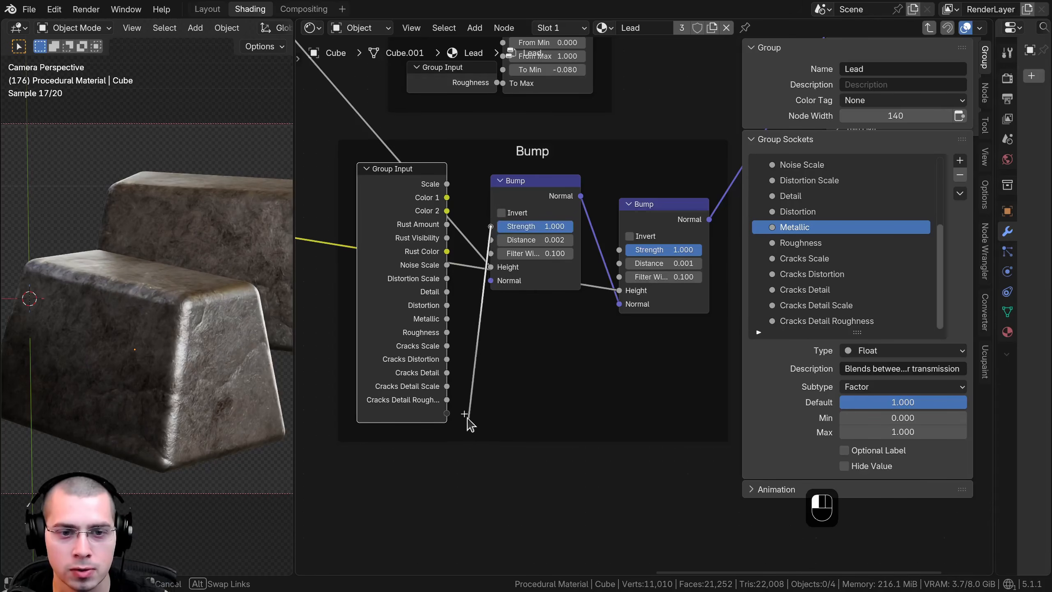
pyautogui.moveTo(455, 421); pyautogui.dragTo(452, 418)
pyautogui.scroll(-1, 852, 207)
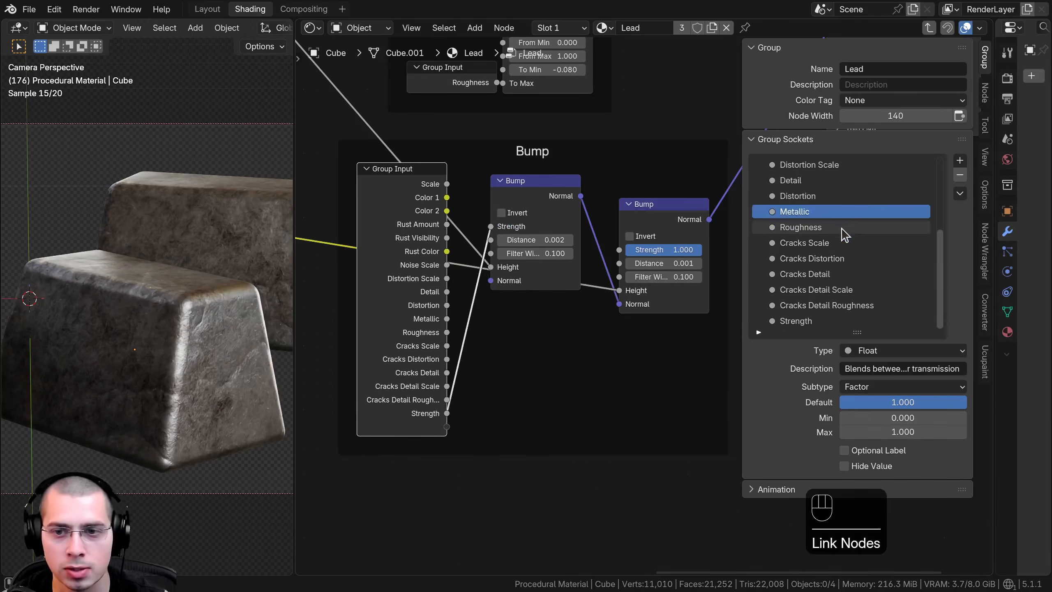
pyautogui.doubleClick(791, 324)
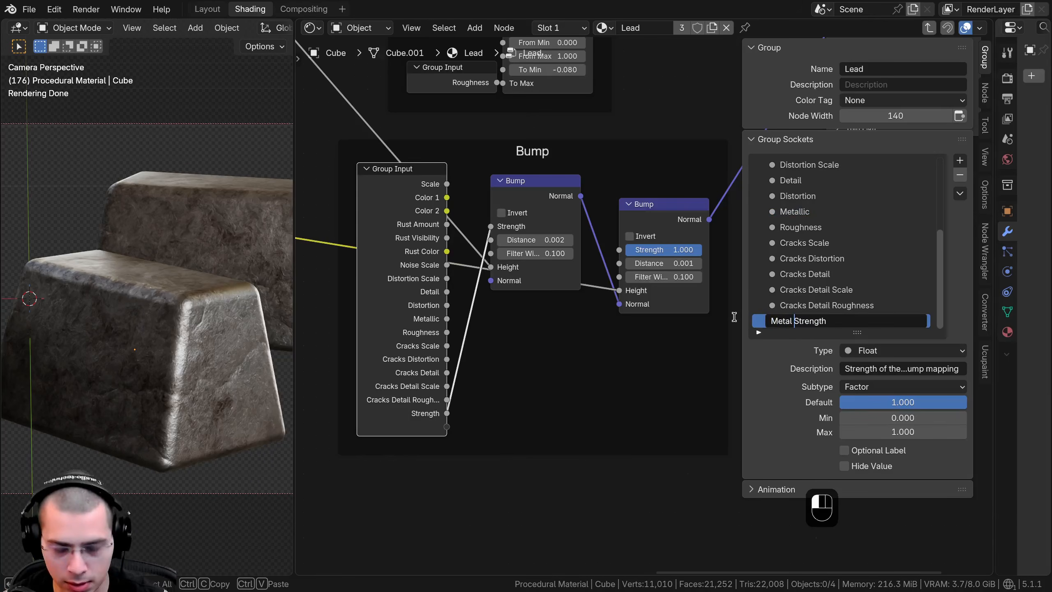
pyautogui.write('Metal Bump')
pyautogui.press('Return')
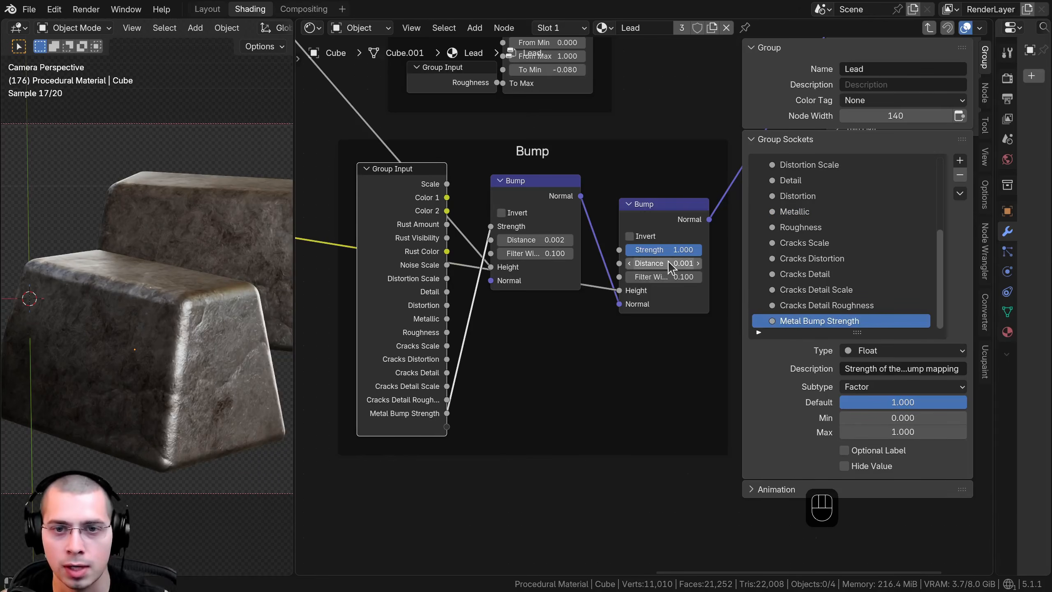
# Expose the second Bump node's Strength through the Group Input and name the new socket Cracks Bump Strength
pyautogui.moveTo(701, 250); pyautogui.dragTo(653, 249)
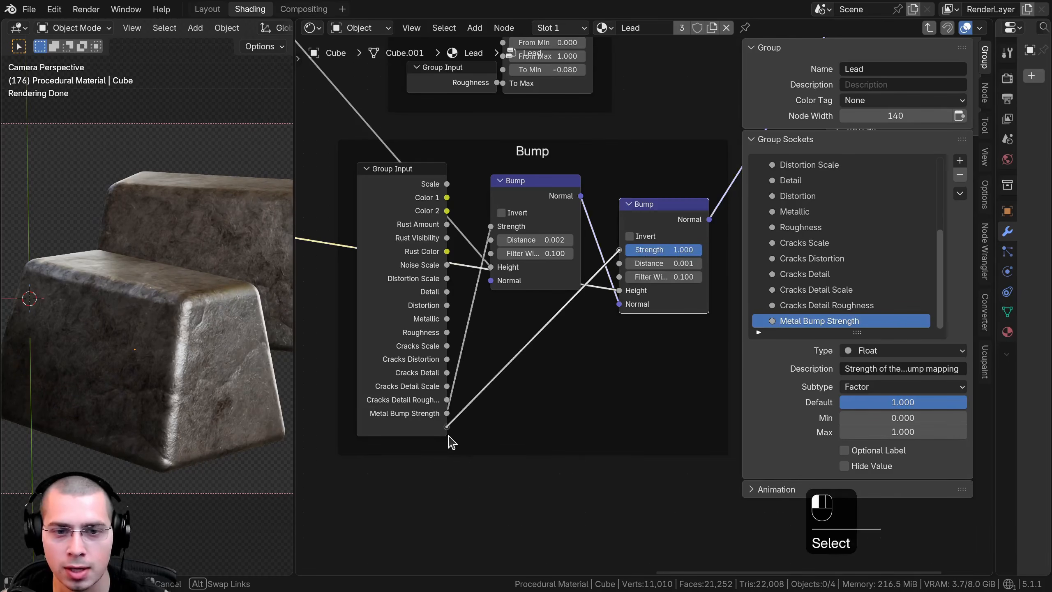
pyautogui.moveTo(451, 443); pyautogui.dragTo(450, 440)
pyautogui.scroll(-1, 762, 302)
pyautogui.doubleClick(764, 322)
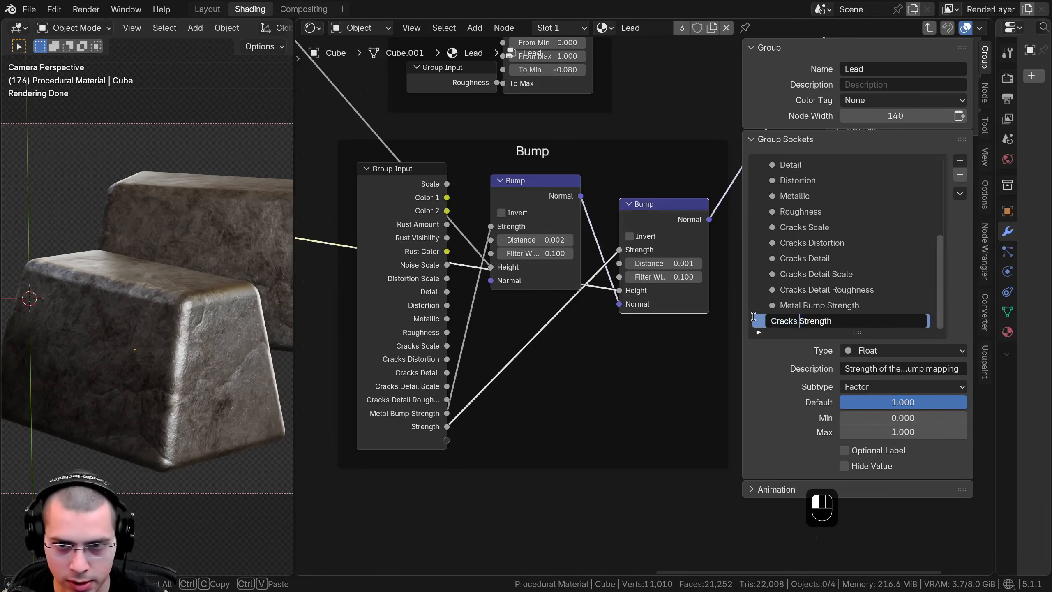
pyautogui.write('Cracks Bump')
pyautogui.press('Return')
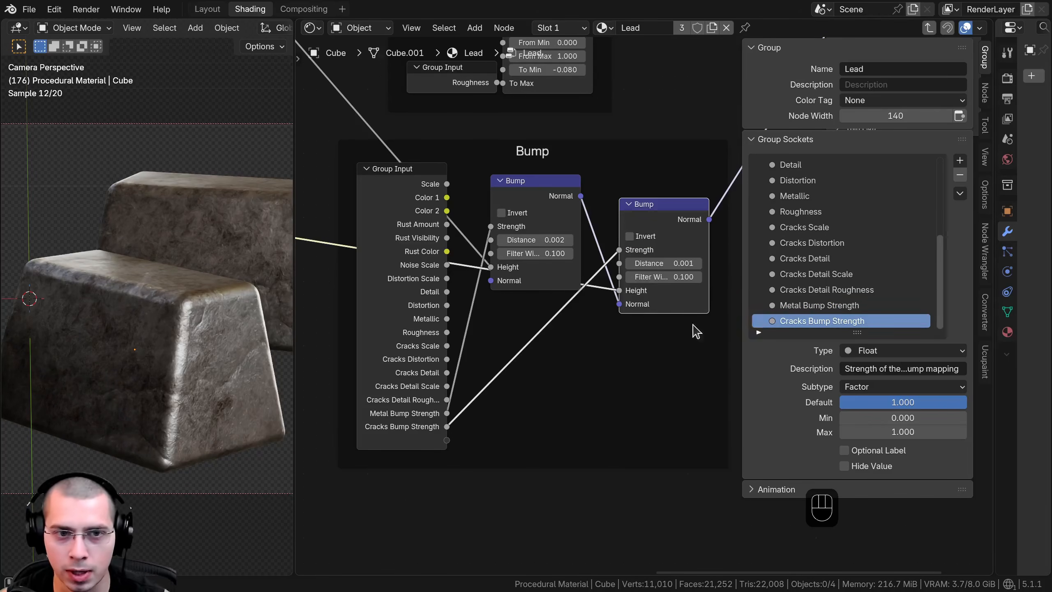
# Hide the unused sockets on the Bump frame's Group Input and move it down beside the first Bump node's lower inputs
pyautogui.click(379, 252)
pyautogui.hotkey('ctrl', 'h')
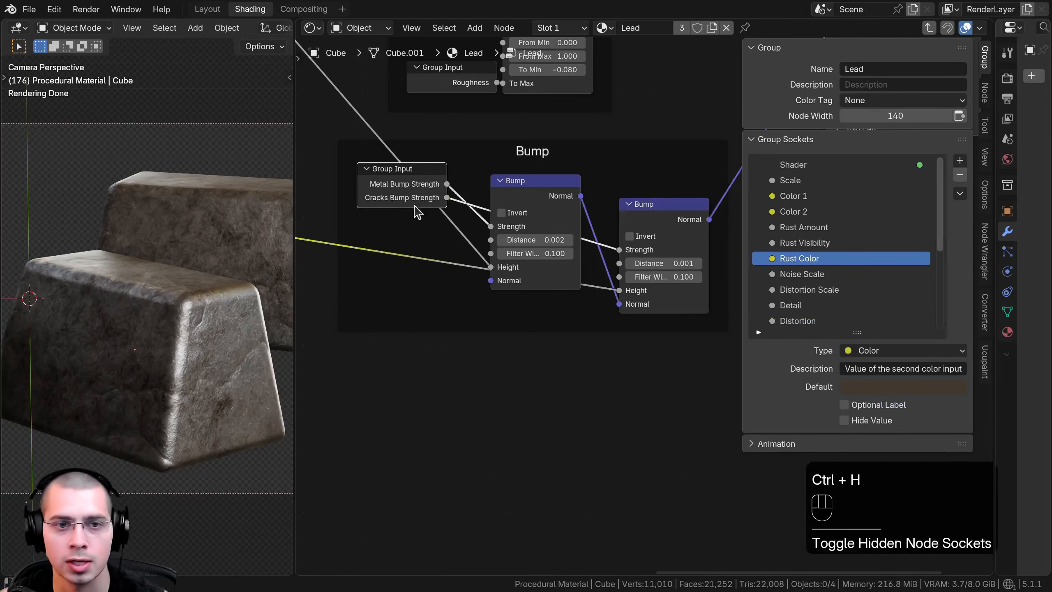
pyautogui.moveTo(411, 201); pyautogui.dragTo(436, 279)
pyautogui.press('a')
pyautogui.moveTo(601, 301); pyautogui.dragTo(601, 311, button='middle')
# Hide the node editor's sidebar and exit the Lead group to the material's top level, saving the file
pyautogui.press('n')
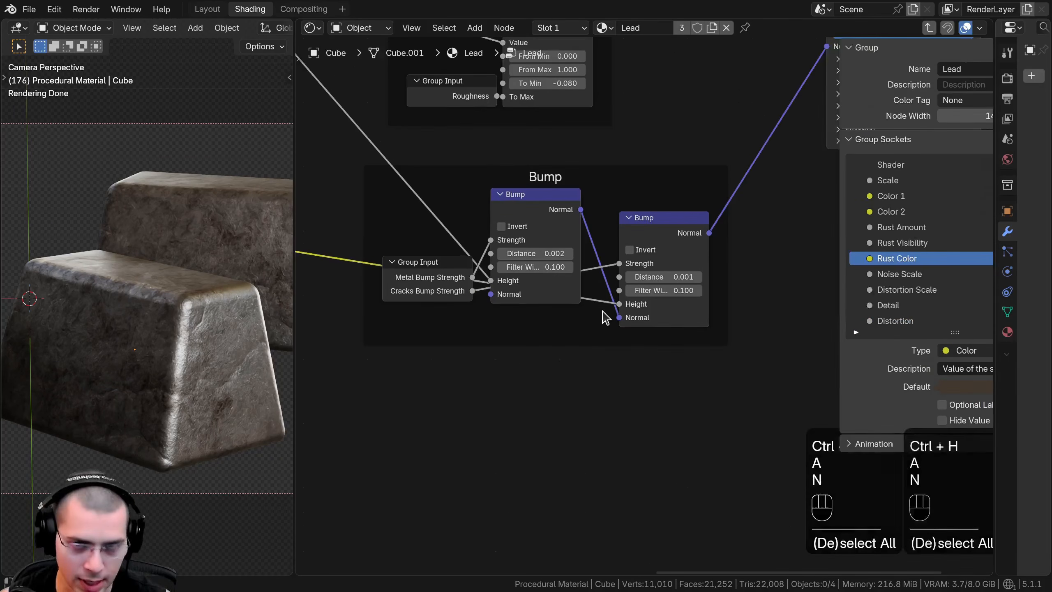
pyautogui.scroll(-6, 710, 336)
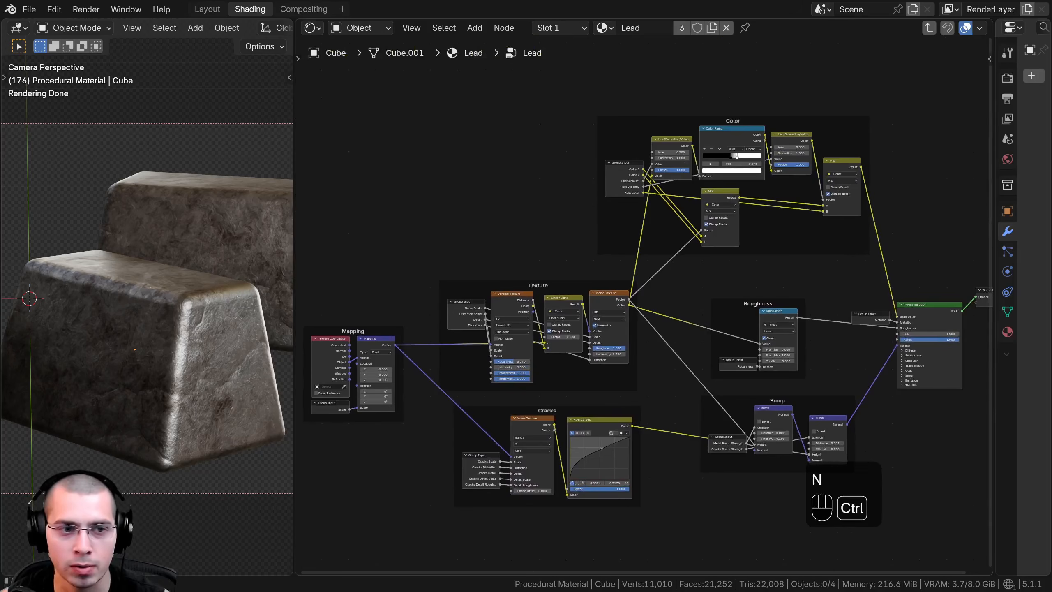
pyautogui.hotkey('ctrl', 's')
pyautogui.hotkey('ctrl', 's')
pyautogui.press('Tab')
pyautogui.scroll(6, 640, 247)
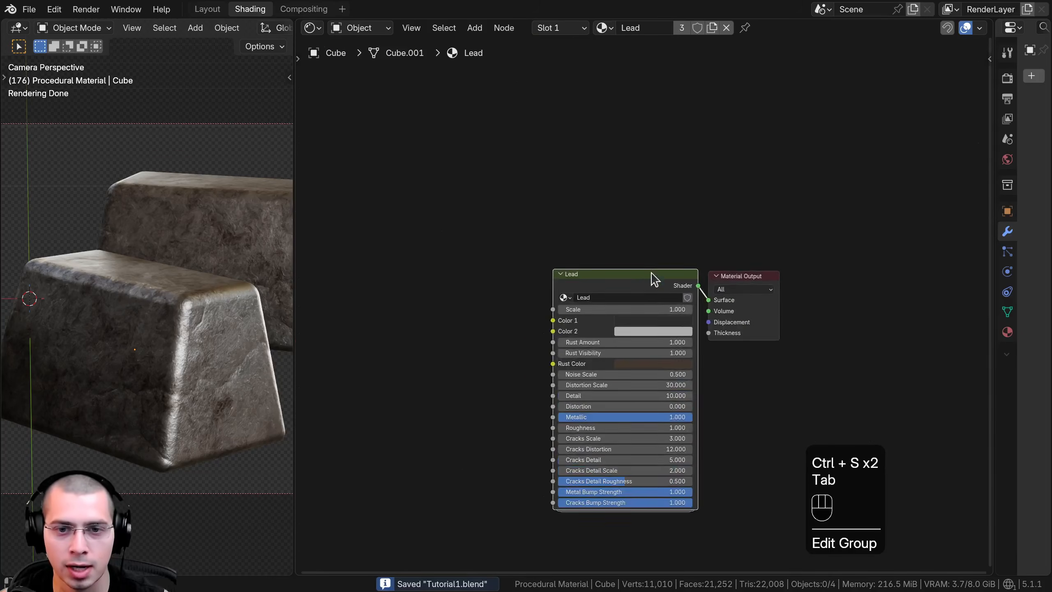
pyautogui.hotkey('ctrl', 's')
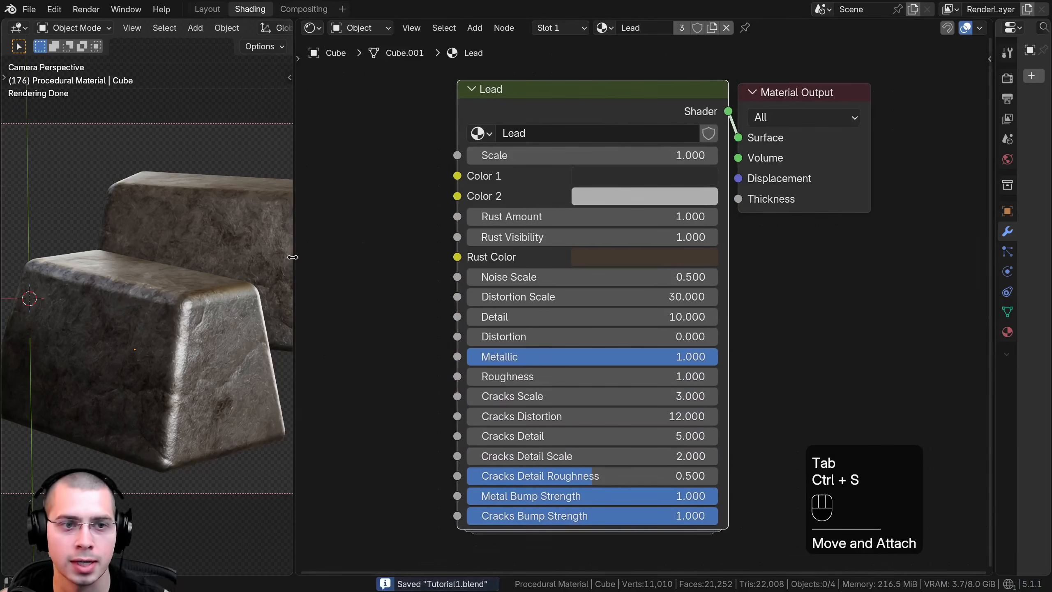
# Widen the 3D viewport to show the sphere beside the blocks, and try the Lead node's Scale at 3
pyautogui.moveTo(293, 256); pyautogui.dragTo(492, 258)
pyautogui.keyDown('shift'); pyautogui.scroll(-2, 635, 232); pyautogui.keyUp('shift')
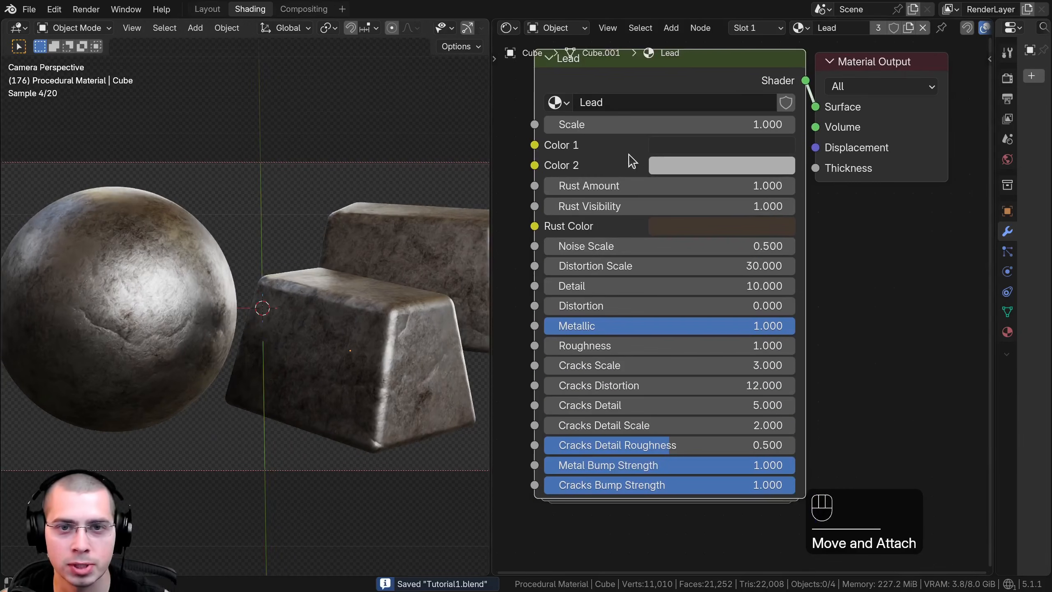
pyautogui.moveTo(645, 126); pyautogui.dragTo(684, 125)
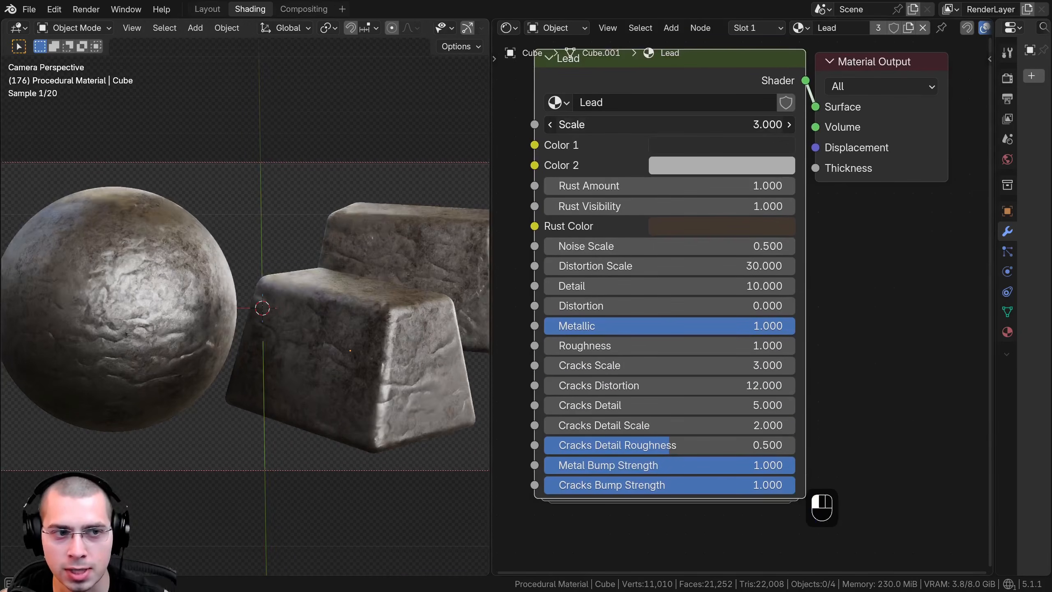
pyautogui.rightClick(648, 132)
# Try a darker Color 2 and a lower Rust Amount on the Lead node
pyautogui.click(667, 166)
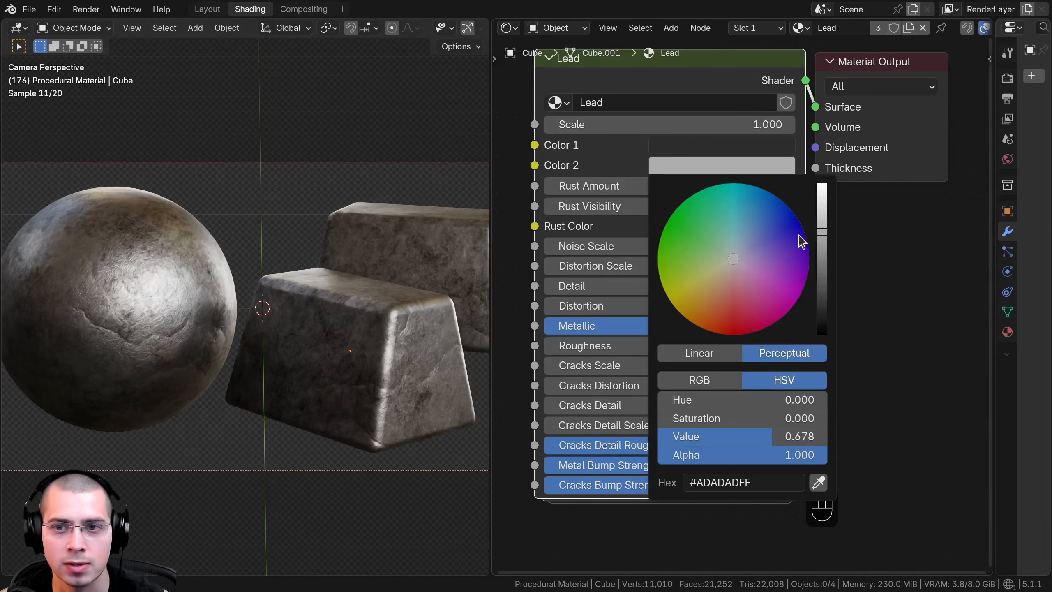
pyautogui.moveTo(821, 237); pyautogui.dragTo(821, 262)
pyautogui.rightClick(821, 262)
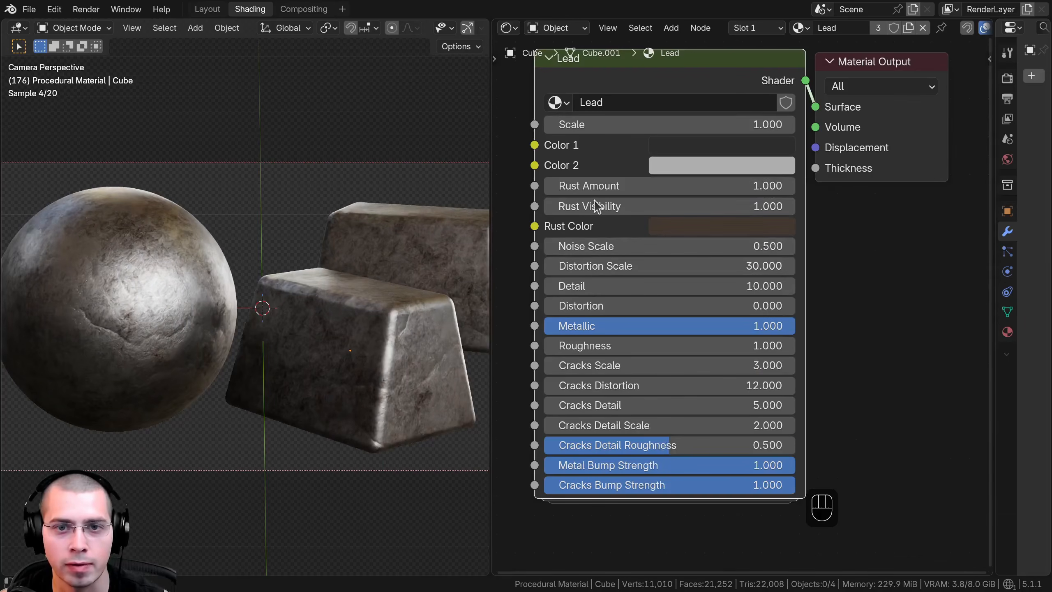
pyautogui.moveTo(596, 186)
pyautogui.mouseDown()
pyautogui.moveTo(617, 186)
pyautogui.moveTo(578, 186)
pyautogui.mouseUp()
pyautogui.rightClick(597, 187)
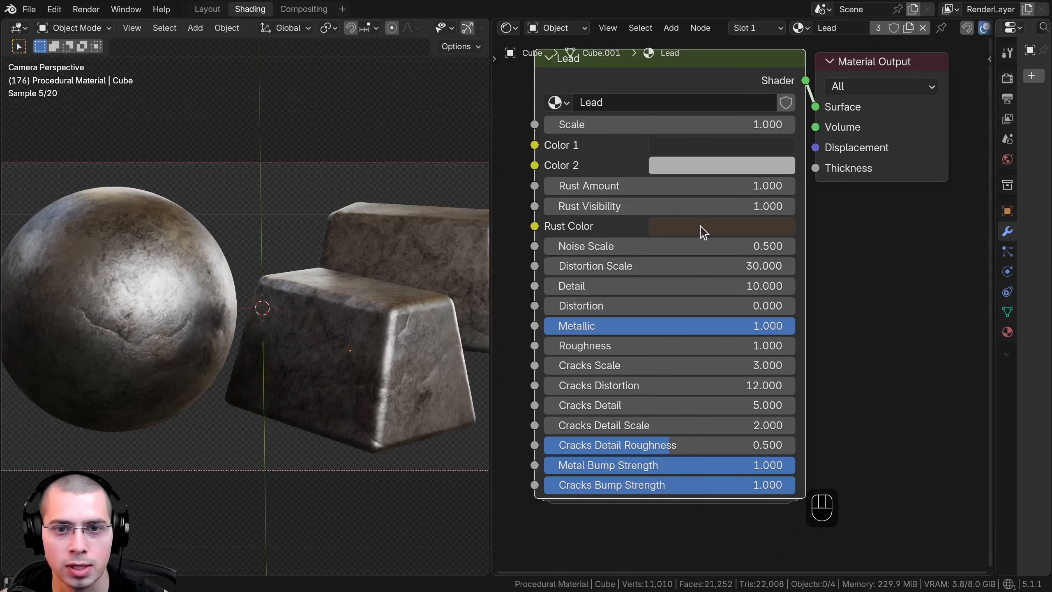
# Try a higher Noise Scale and a higher Detail value on the Lead node
pyautogui.moveTo(623, 247)
pyautogui.mouseDown()
pyautogui.moveTo(704, 248)
pyautogui.moveTo(637, 247)
pyautogui.mouseUp()
pyautogui.rightClick(624, 248)
pyautogui.moveTo(628, 286); pyautogui.dragTo(663, 286)
pyautogui.rightClick(662, 286)
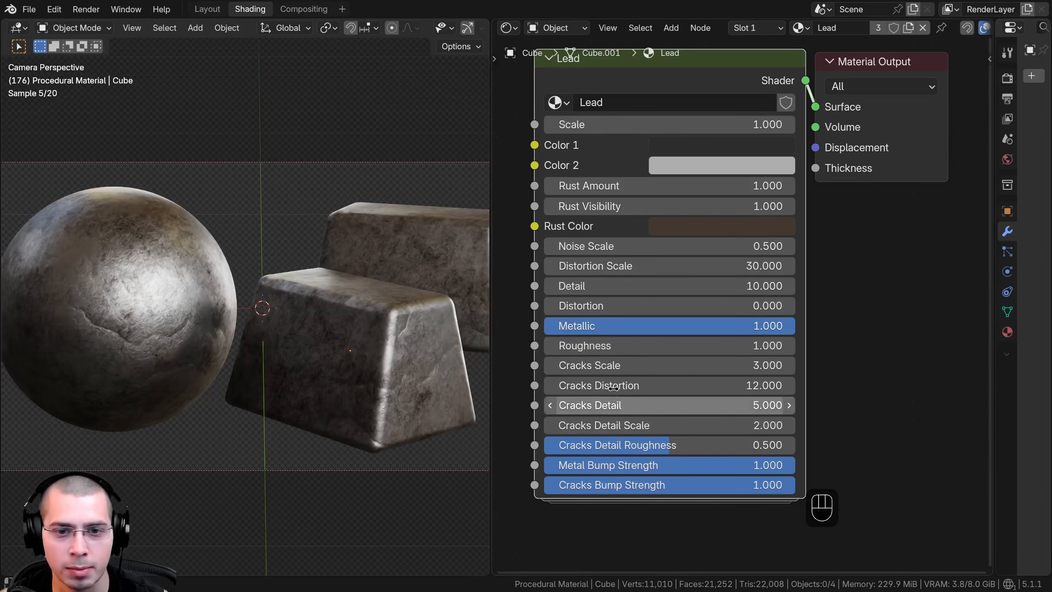
# Try changing the Lead node's Cracks Scale and raising its Cracks Distortion
pyautogui.rightClick(623, 365)
pyautogui.moveTo(624, 386); pyautogui.dragTo(662, 385)
pyautogui.rightClick(663, 385)
# Check the Lead node's full list of controls and save the file
pyautogui.moveTo(660, 447); pyautogui.dragTo(656, 410, button='middle')
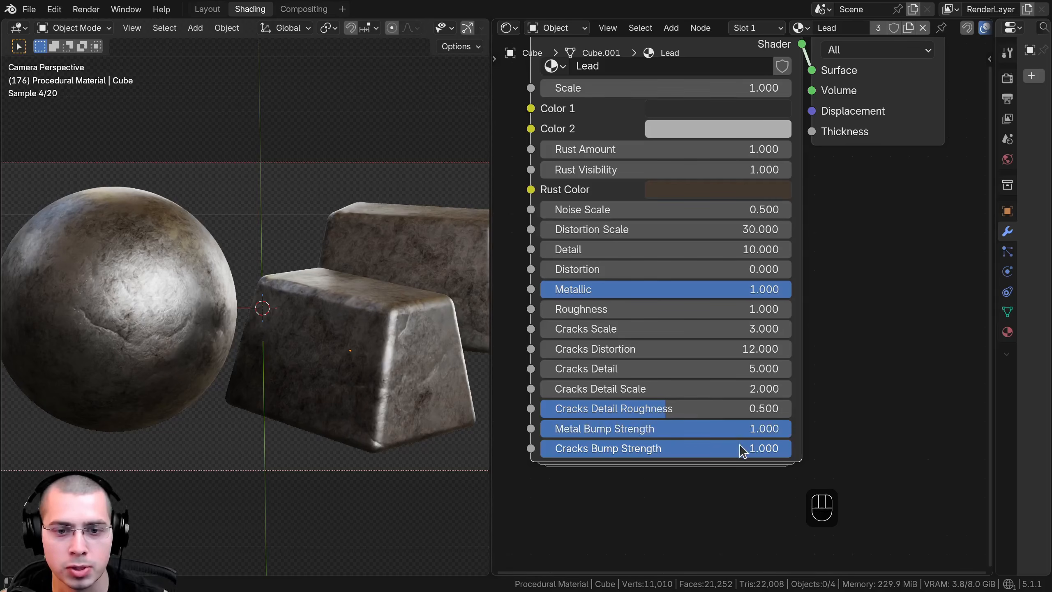
pyautogui.moveTo(700, 350); pyautogui.dragTo(700, 417, button='middle')
pyautogui.hotkey('ctrl', 's')
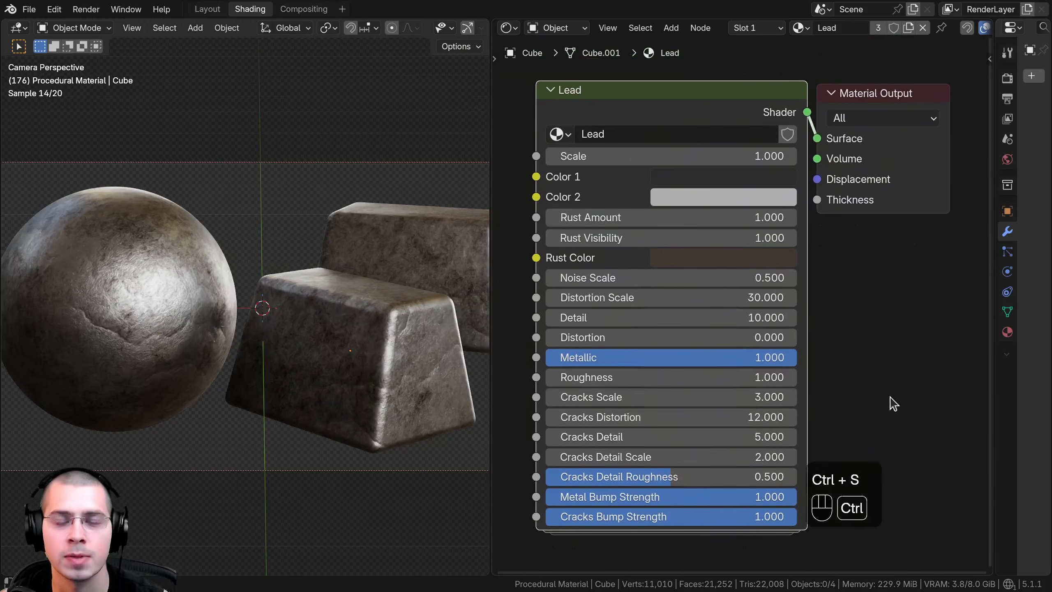